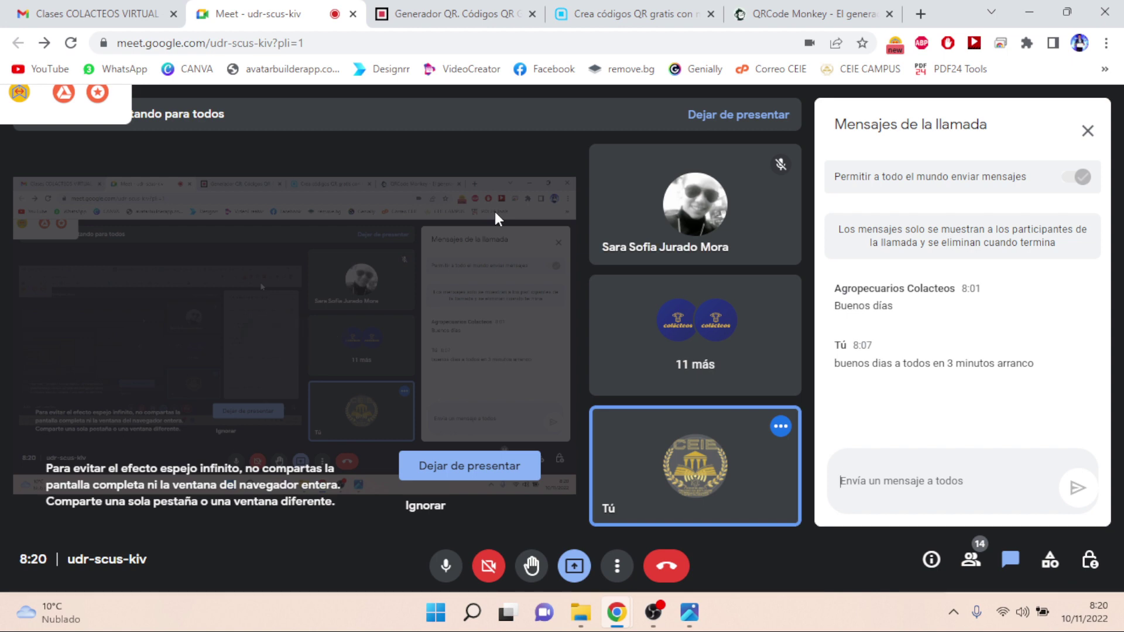
- Open the codigos-qr.com QR generator from its home page and select the page's web address
{"action": "left_click", "coordinate": [471, 19]}
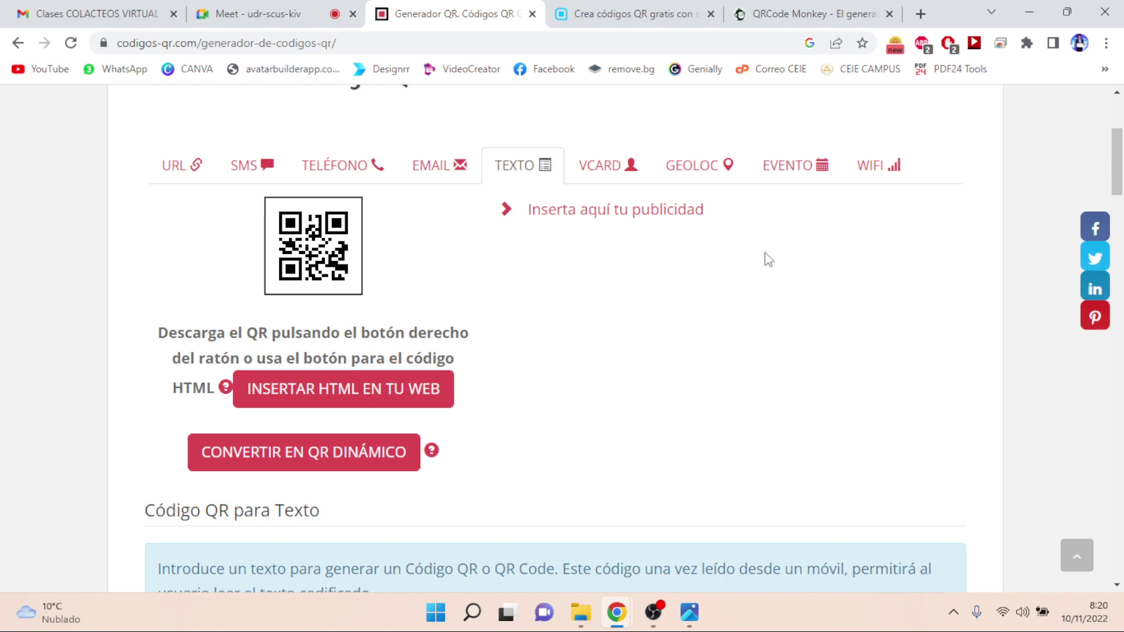
{"action": "left_click_drag", "start_coordinate": [1118, 159], "coordinate": [1120, 130]}
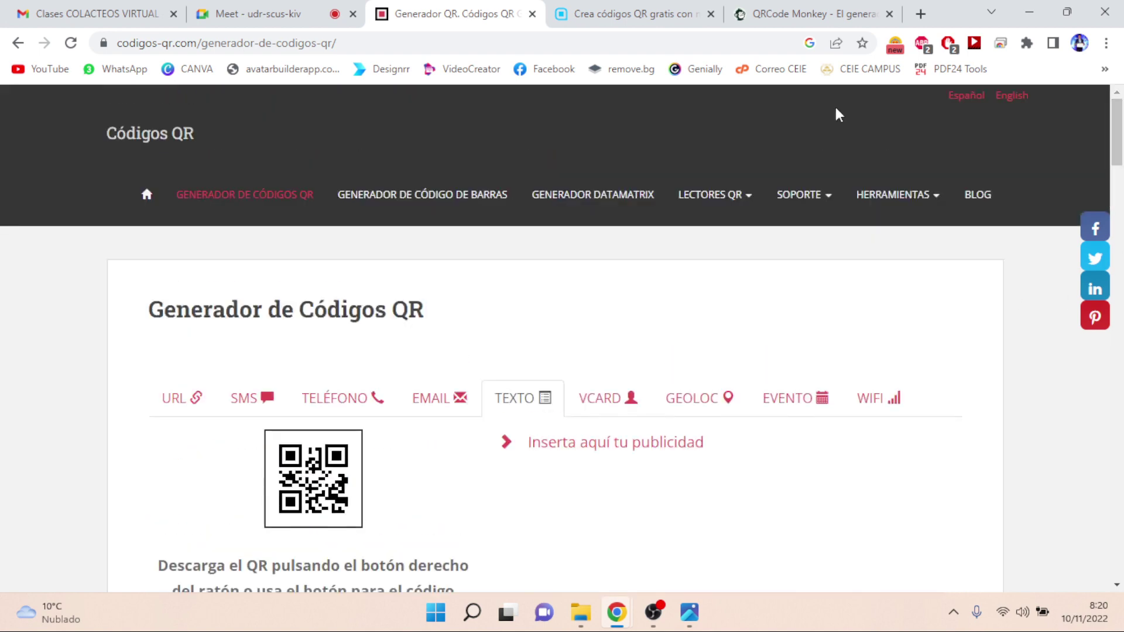
{"action": "left_click", "coordinate": [169, 134]}
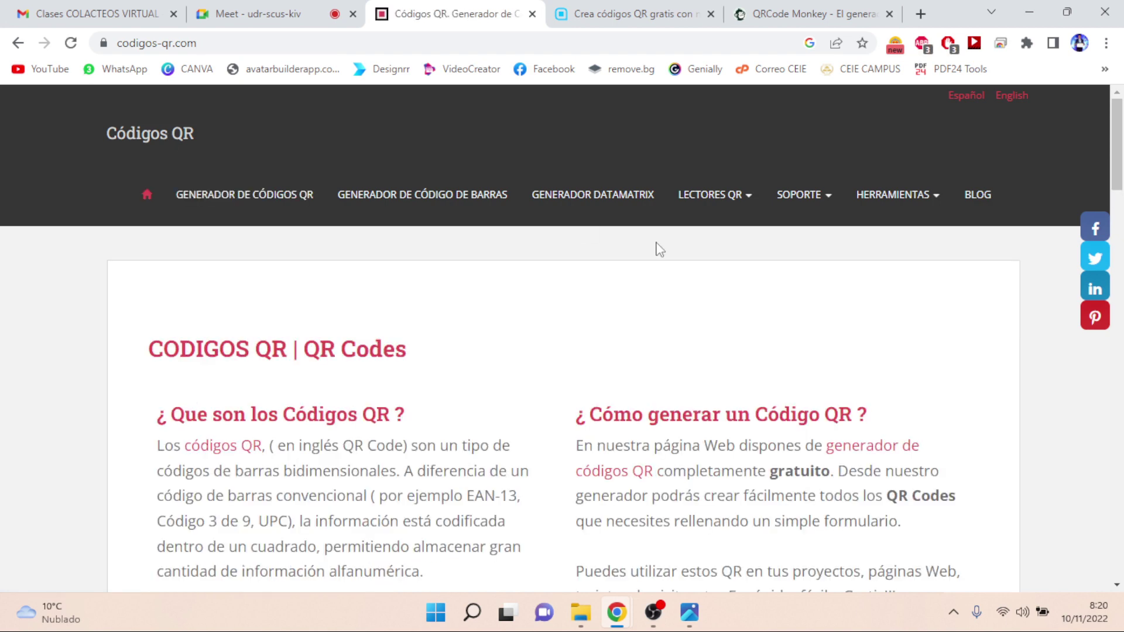
{"action": "left_click_drag", "start_coordinate": [1121, 178], "coordinate": [1118, 134]}
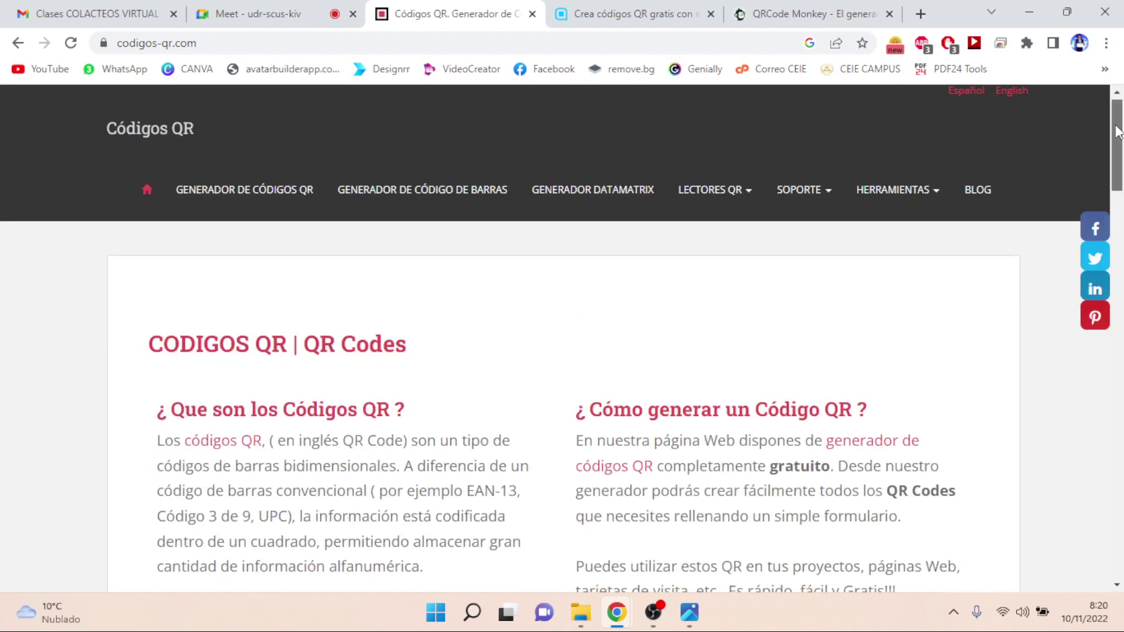
{"action": "scroll", "coordinate": [820, 469], "scroll_direction": "down", "scroll_amount": 2}
{"action": "left_click", "coordinate": [766, 549]}
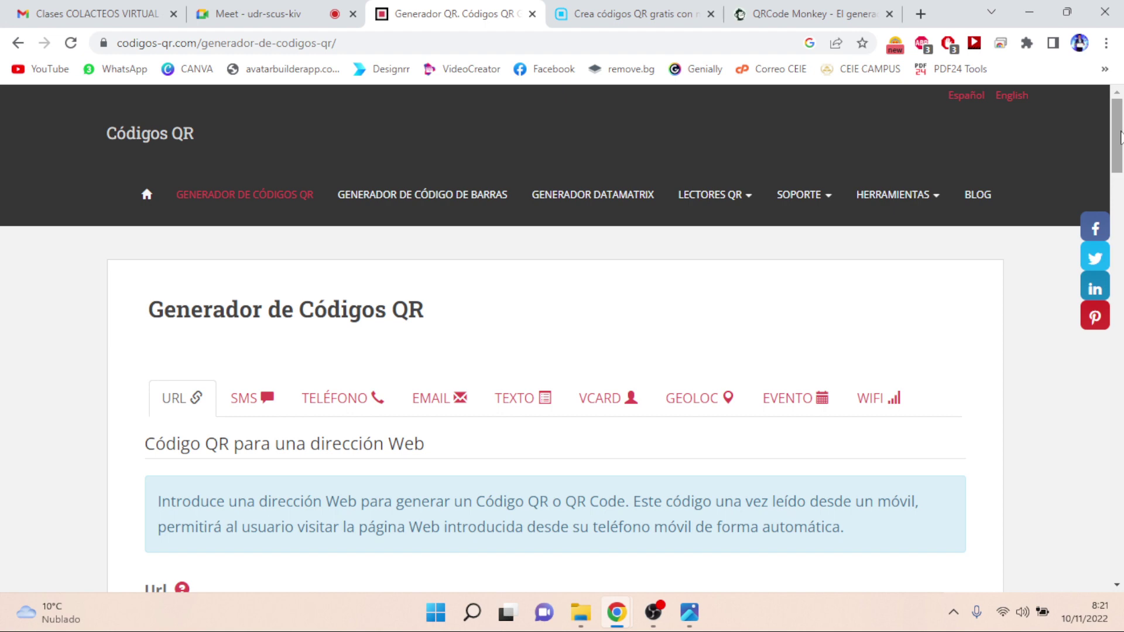
{"action": "left_click", "coordinate": [413, 43]}
{"action": "key", "text": "ctrl+c"}
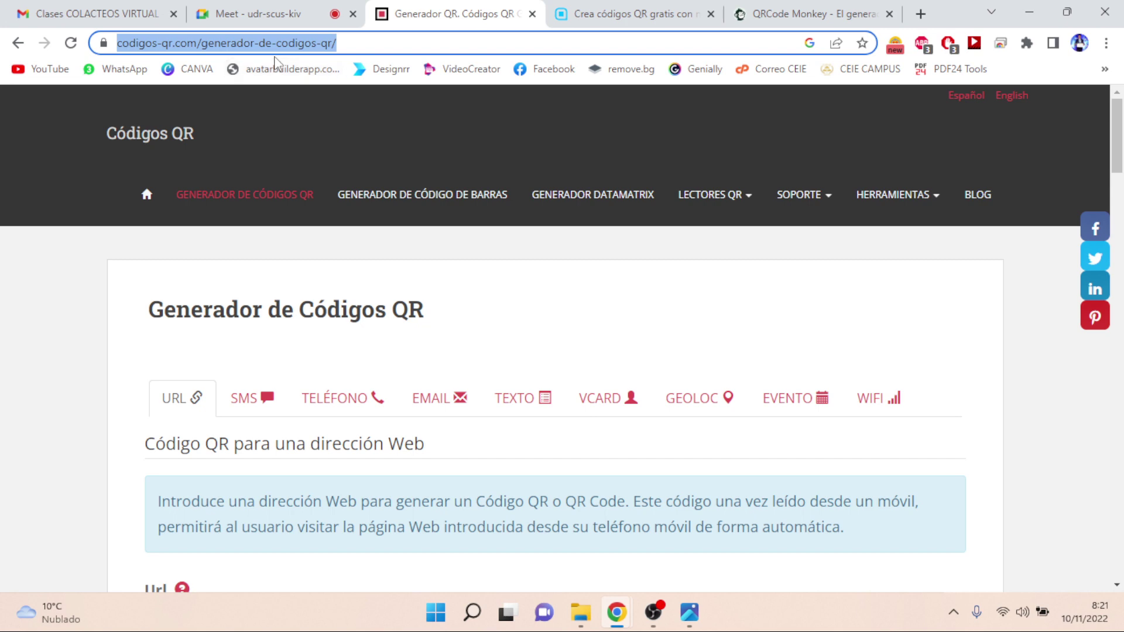
- Post the codigos-qr.com generator link in the Google Meet chat and return to the generator
{"action": "left_click", "coordinate": [316, 14]}
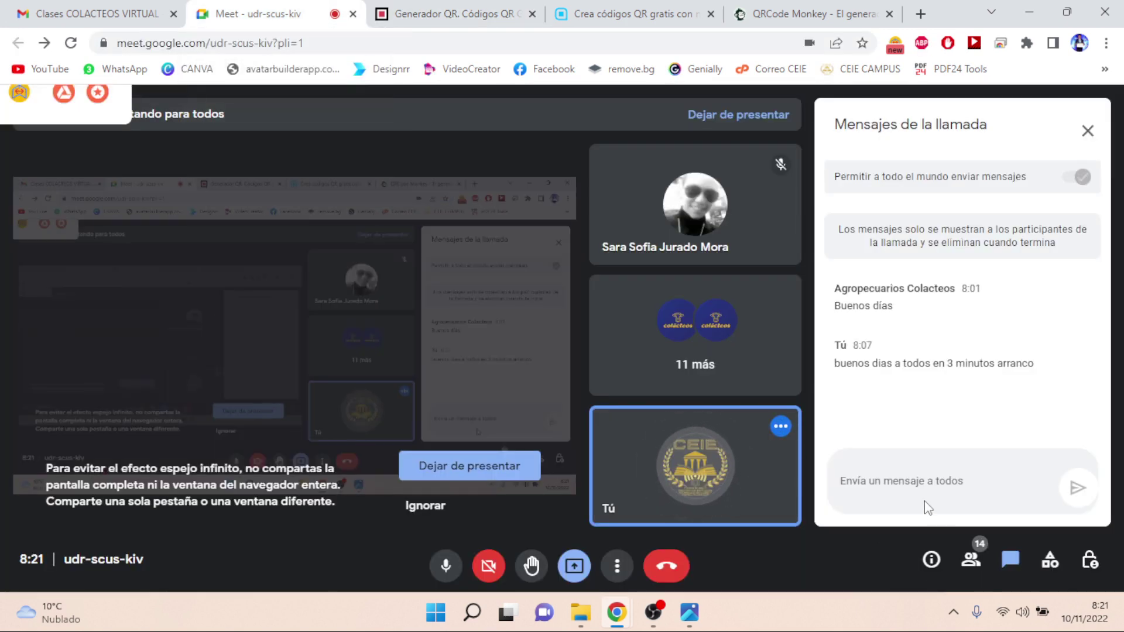
{"action": "key", "text": "ctrl+v"}
{"action": "key", "text": "Return"}
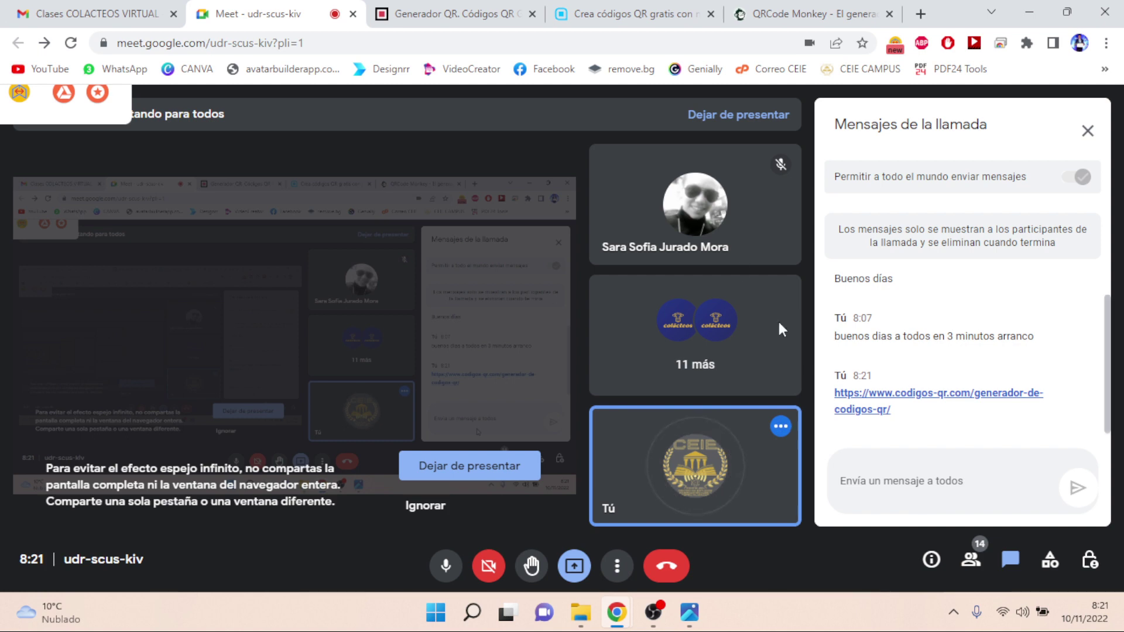
{"action": "left_click", "coordinate": [471, 21]}
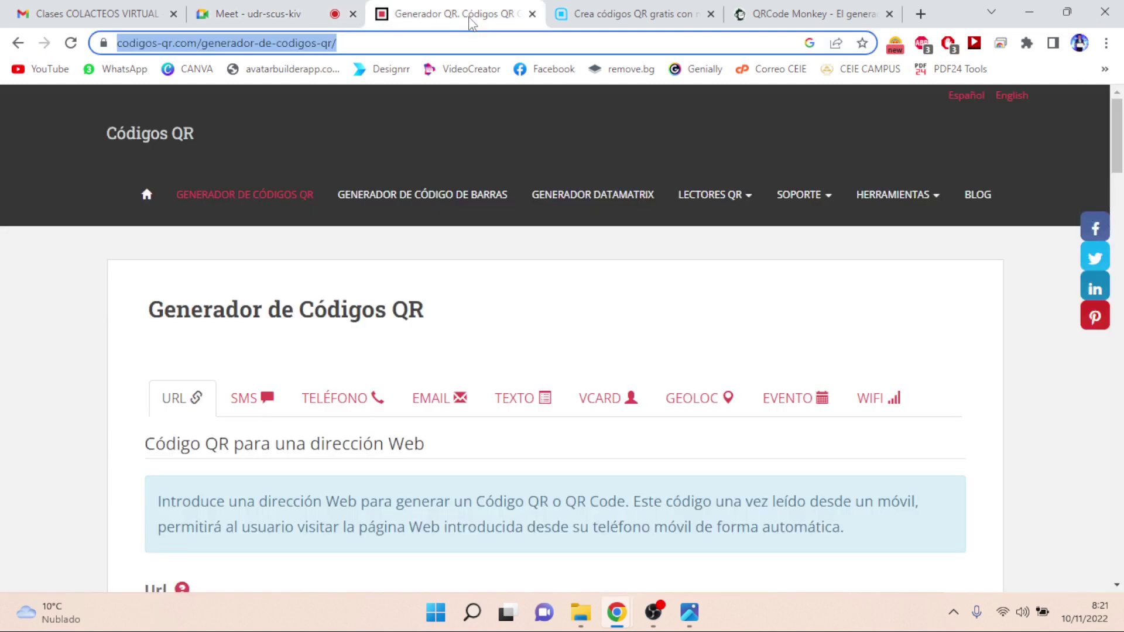
- Browse the SMS, TELÉFONO and EMAIL QR forms, ending on the TEXTO plain-text form
{"action": "left_click", "coordinate": [31, 353]}
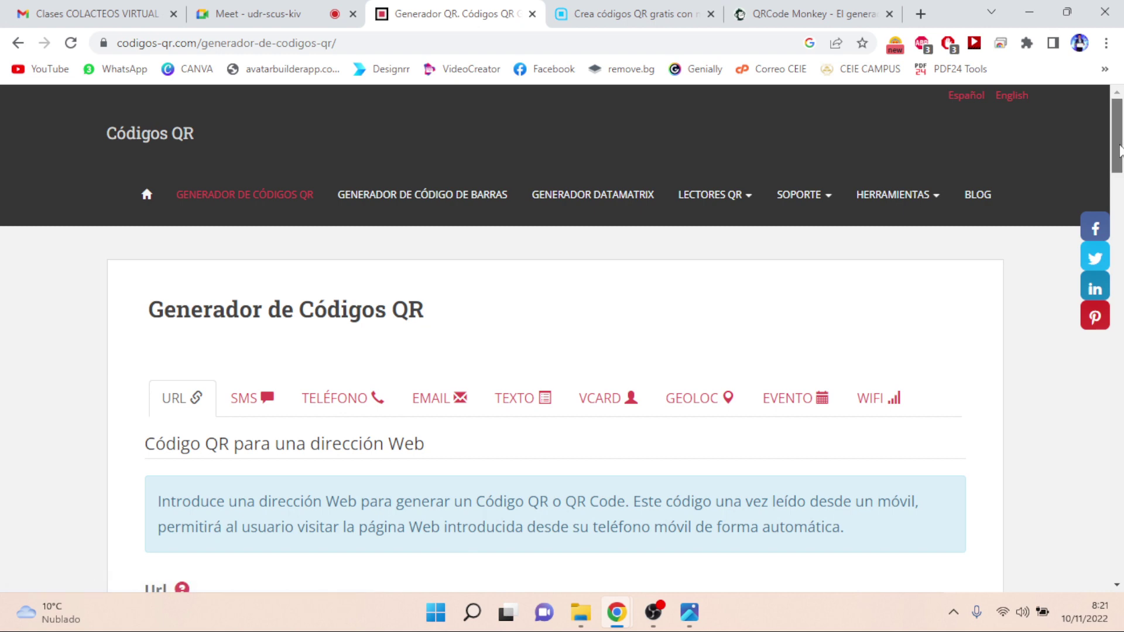
{"action": "left_click_drag", "start_coordinate": [1120, 151], "coordinate": [1122, 186]}
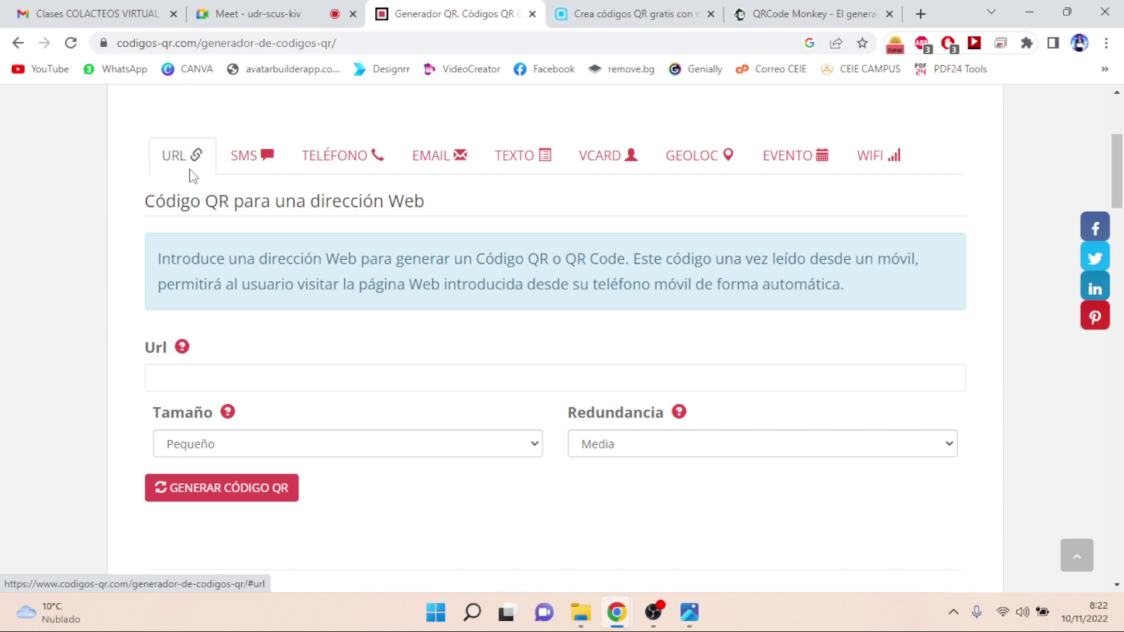
{"action": "left_click", "coordinate": [246, 172]}
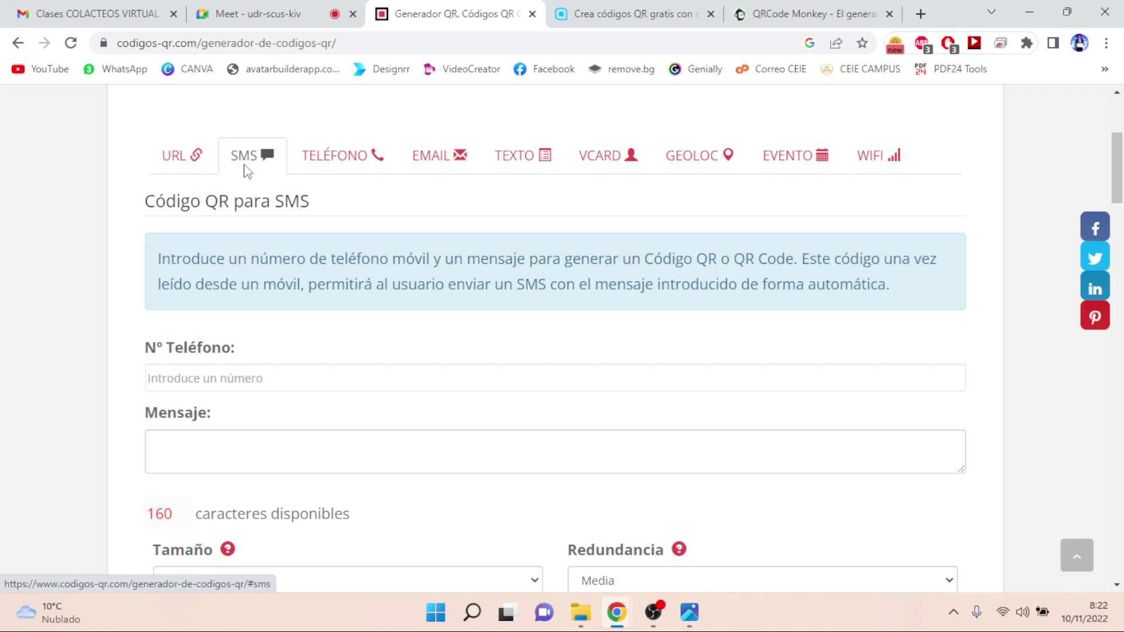
{"action": "left_click", "coordinate": [347, 166]}
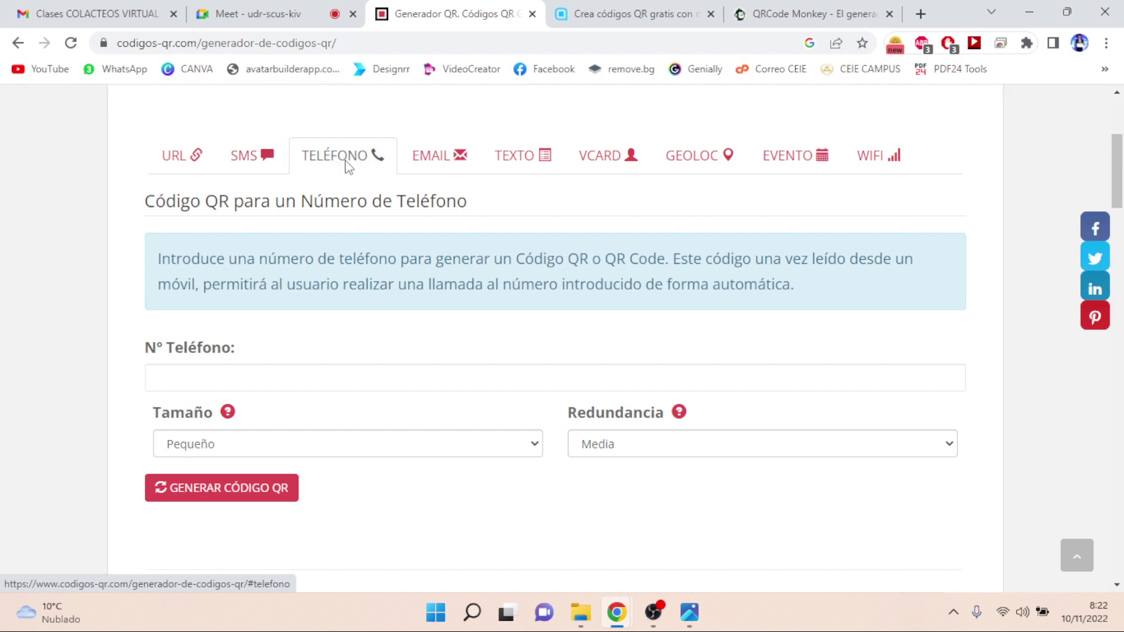
{"action": "left_click", "coordinate": [430, 166]}
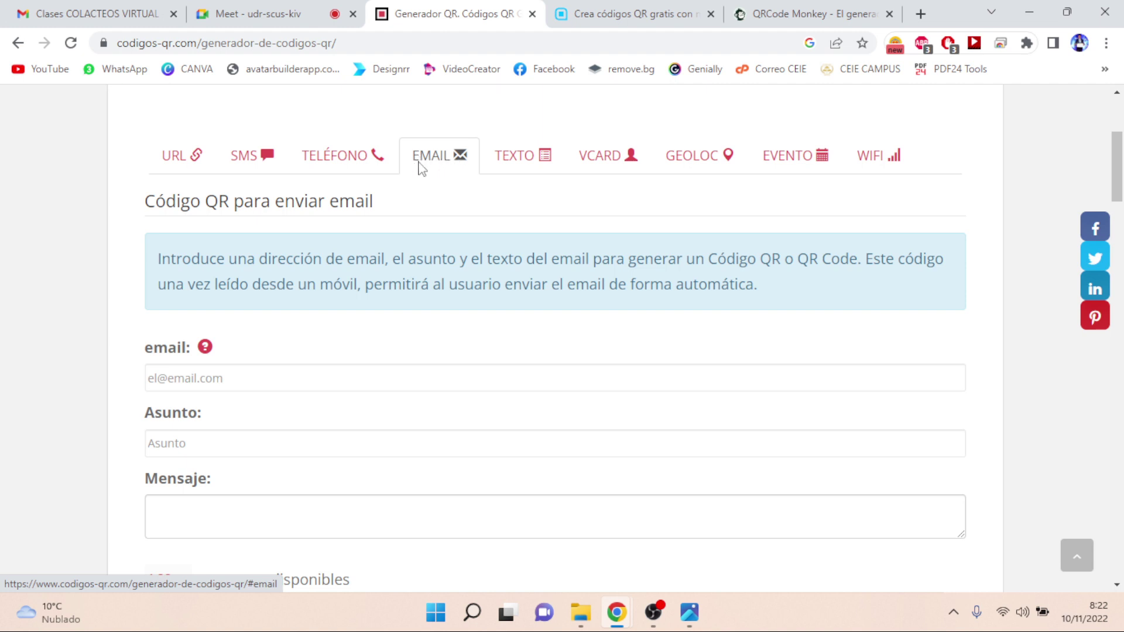
{"action": "left_click", "coordinate": [511, 166]}
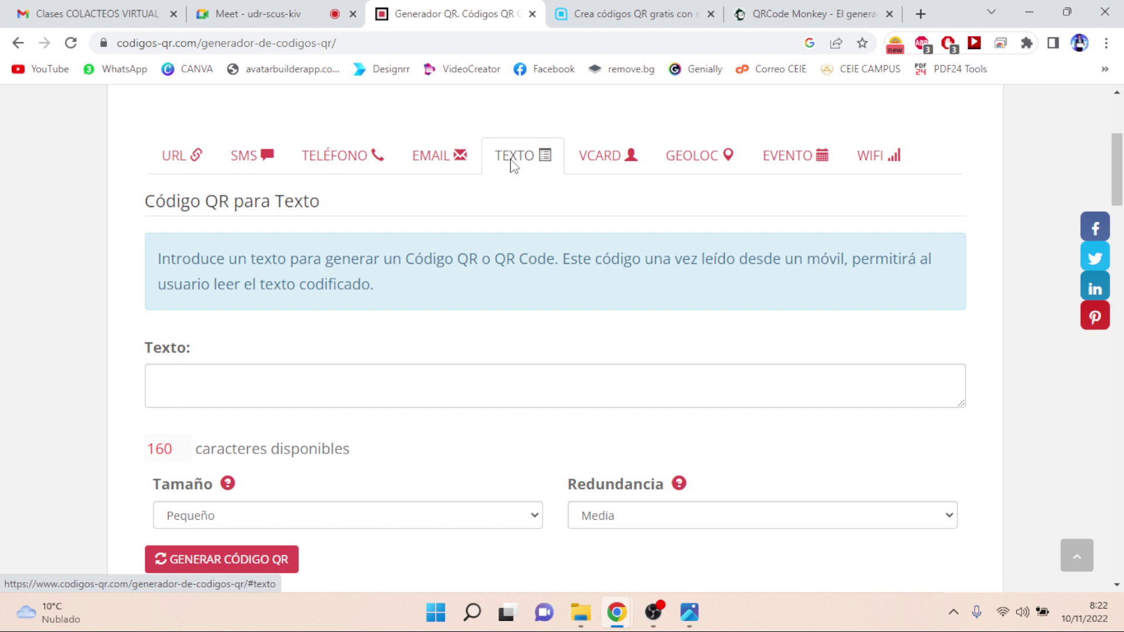
- Preview the VCARD, GEOLOC, EVENTO and WIFI forms, then go back to the URL form's Url field
{"action": "left_click", "coordinate": [595, 164]}
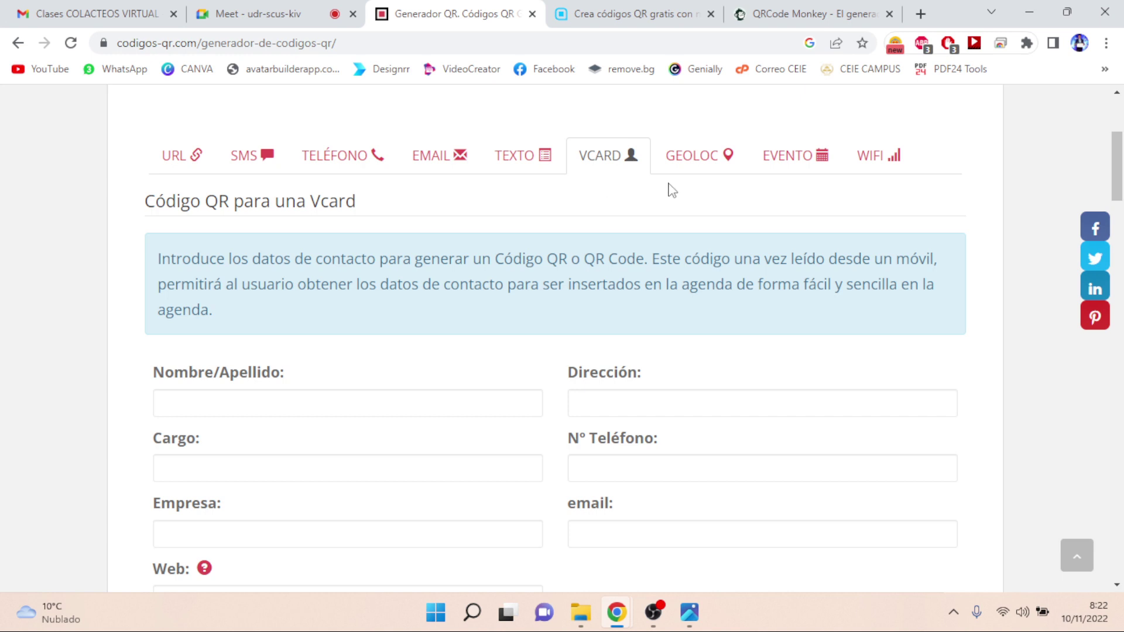
{"action": "left_click", "coordinate": [690, 167]}
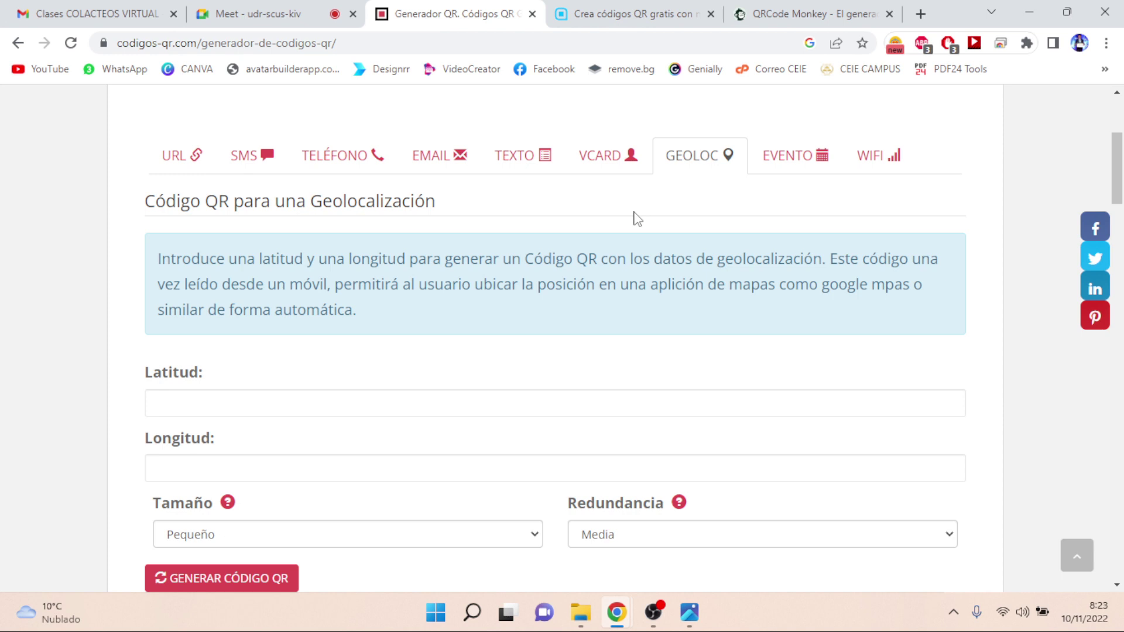
{"action": "left_click", "coordinate": [781, 171]}
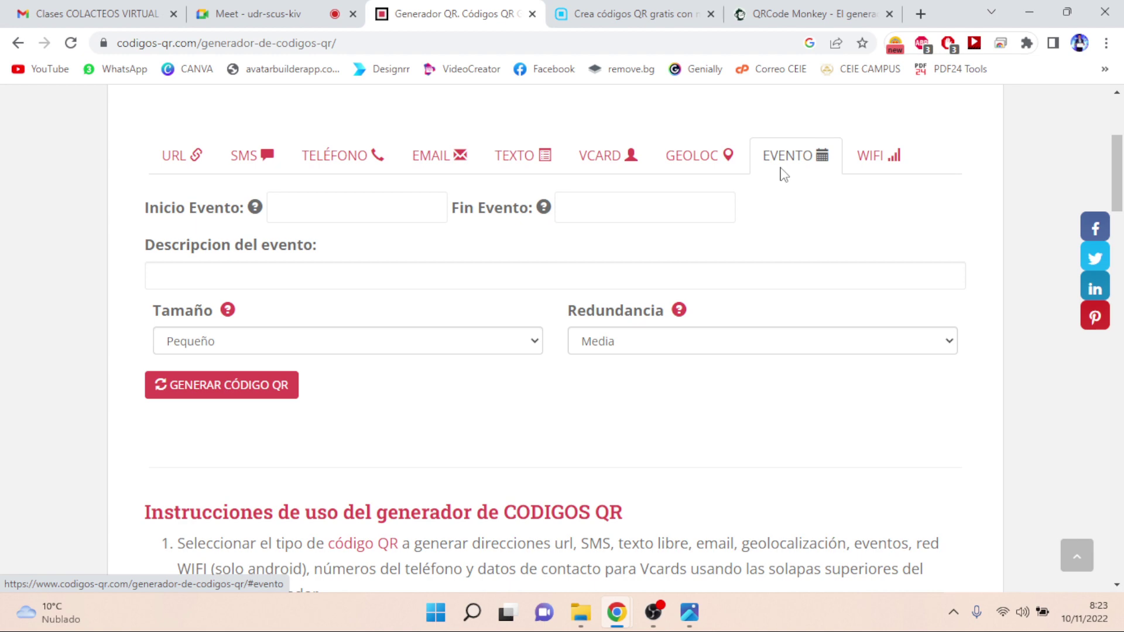
{"action": "left_click", "coordinate": [872, 156]}
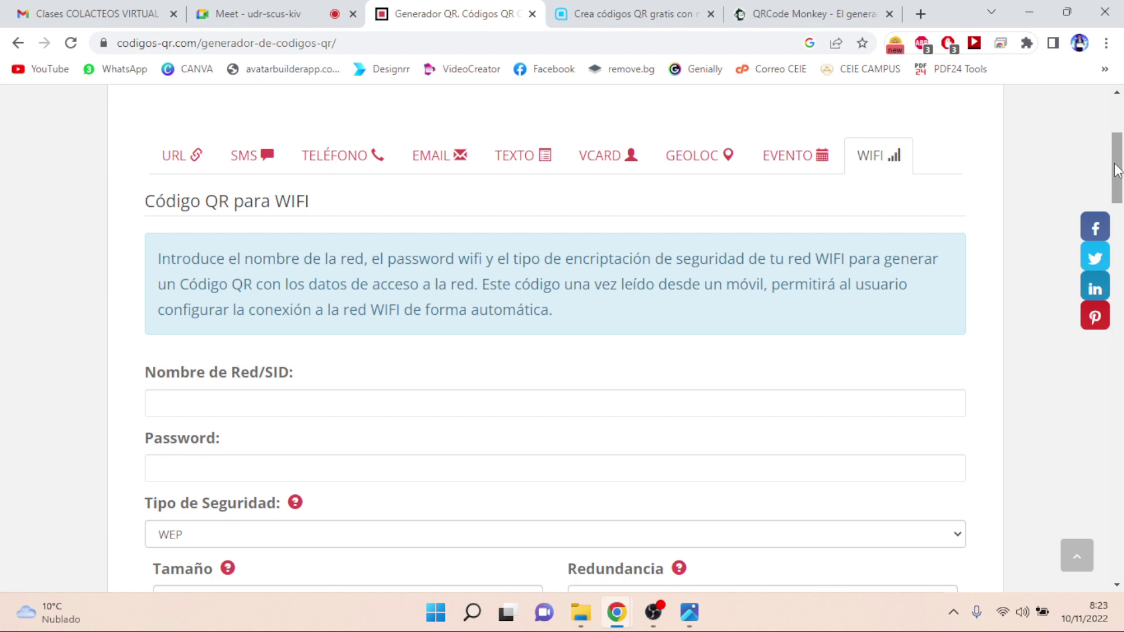
{"action": "left_click", "coordinate": [177, 169]}
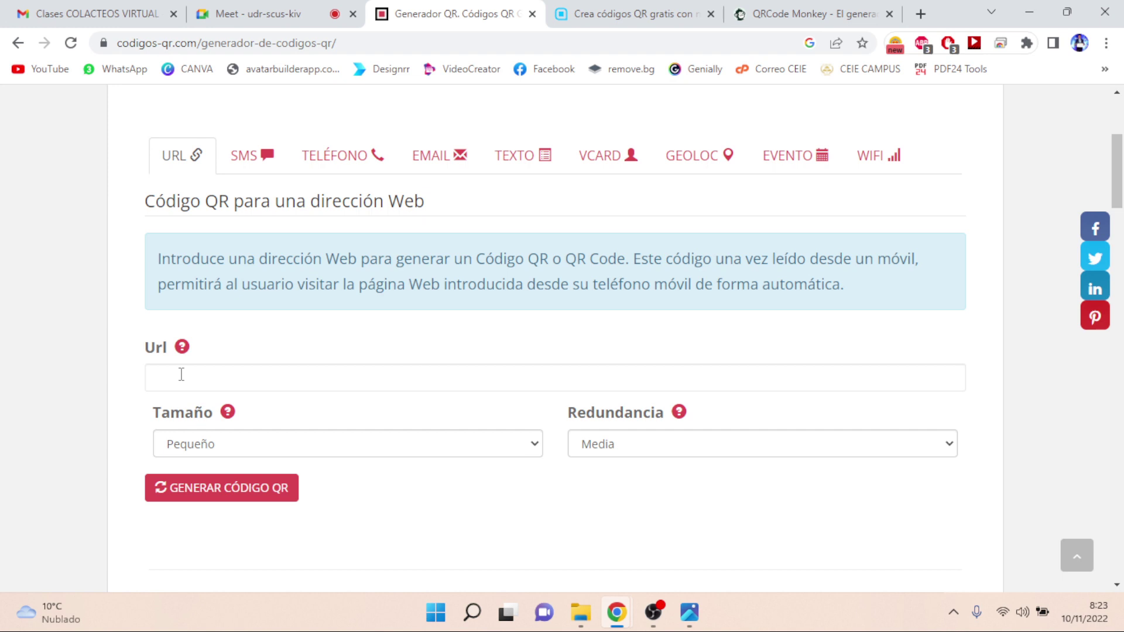
{"action": "left_click", "coordinate": [181, 375]}
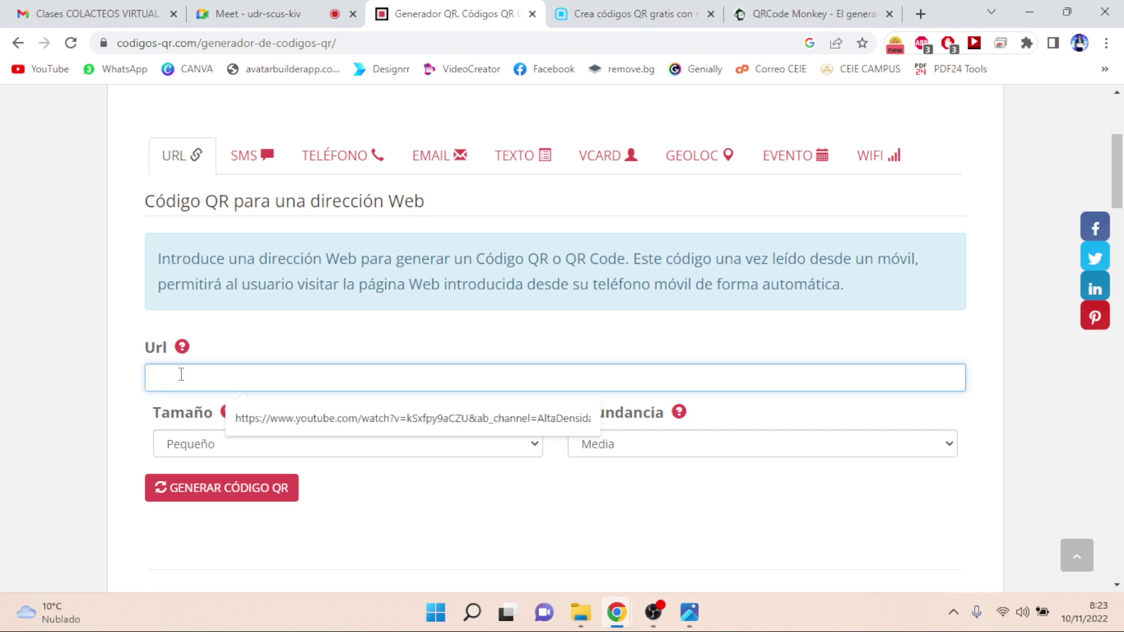
- Open YouTube in a new tab, pause the 'QATAR | Así es Qatar' video and select its URL
{"action": "left_click", "coordinate": [920, 13]}
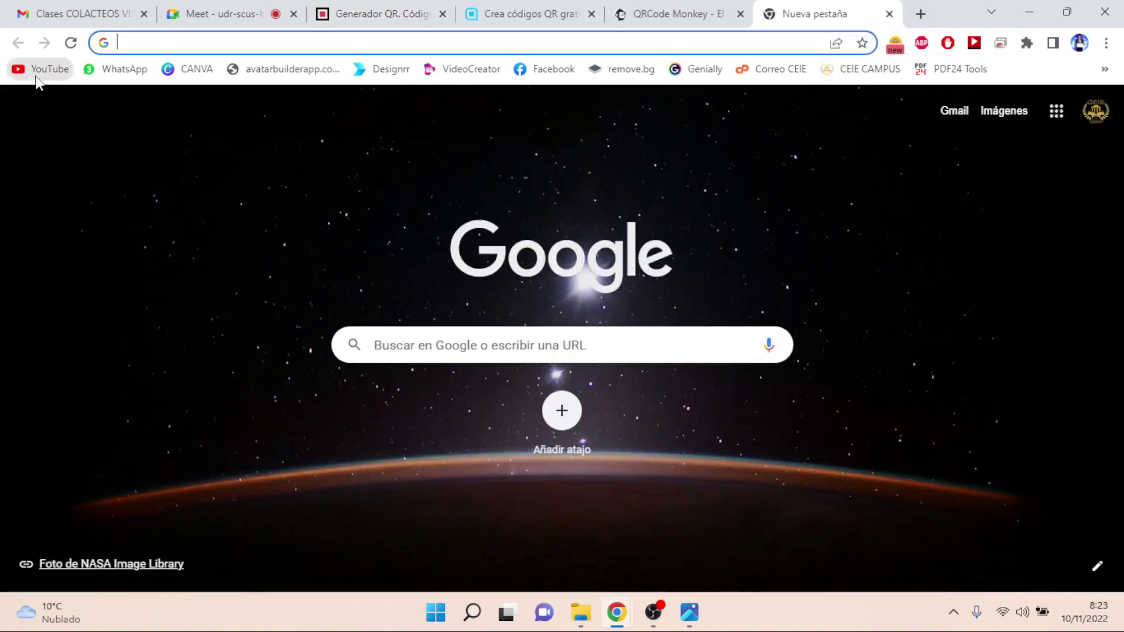
{"action": "left_click", "coordinate": [34, 76]}
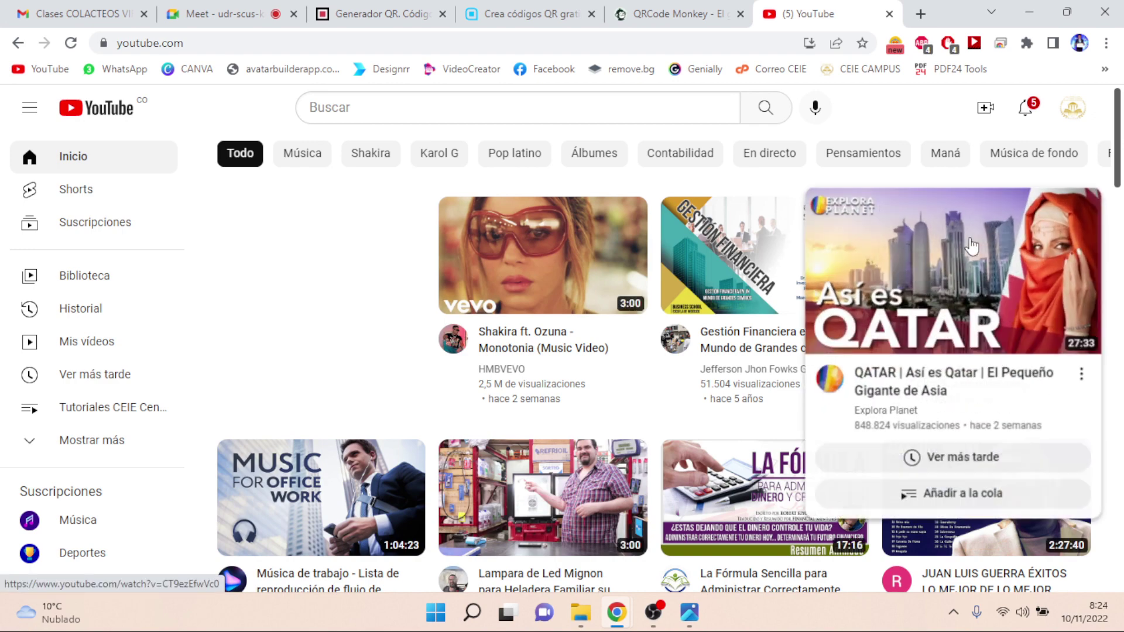
{"action": "left_click", "coordinate": [972, 246]}
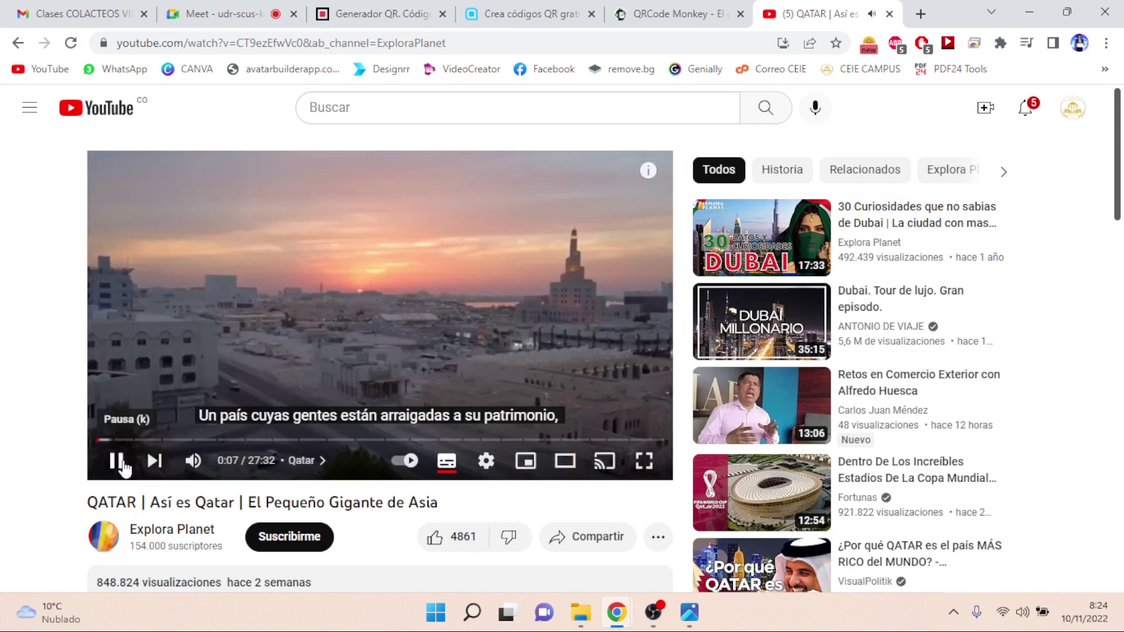
{"action": "left_click", "coordinate": [125, 466]}
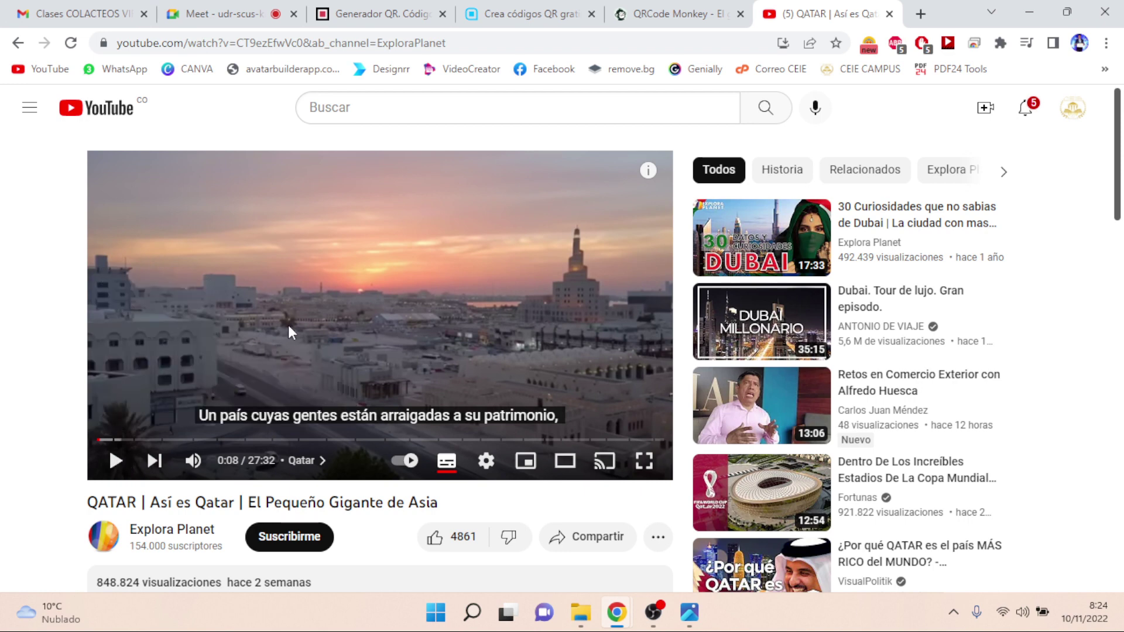
{"action": "left_click", "coordinate": [508, 41]}
{"action": "key", "text": "ctrl+c"}
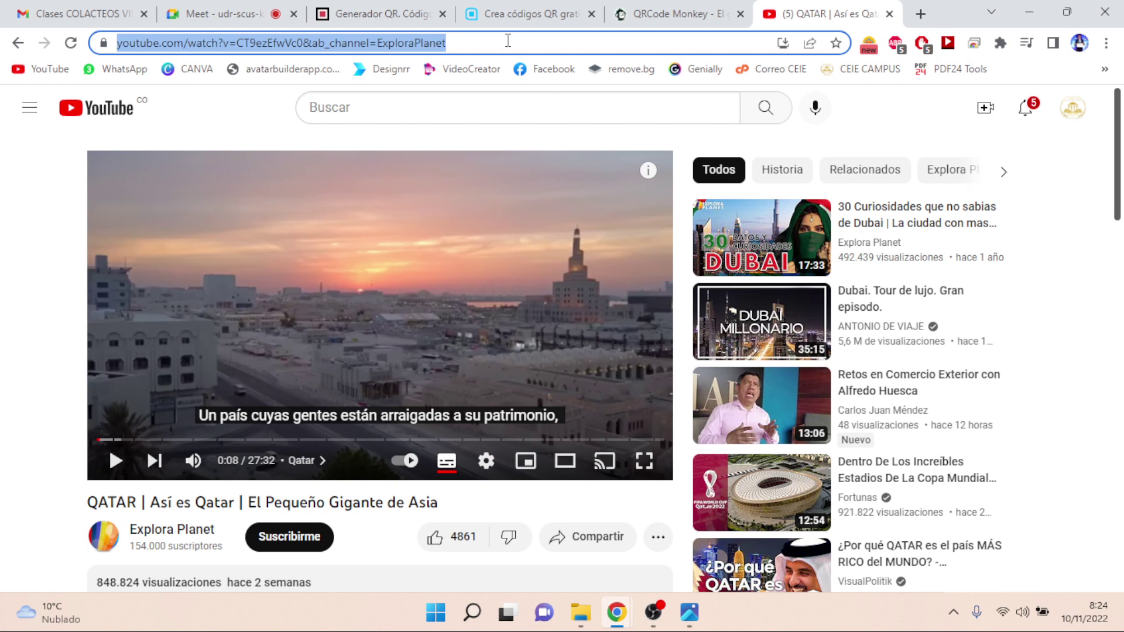
{"action": "left_click", "coordinate": [363, 12]}
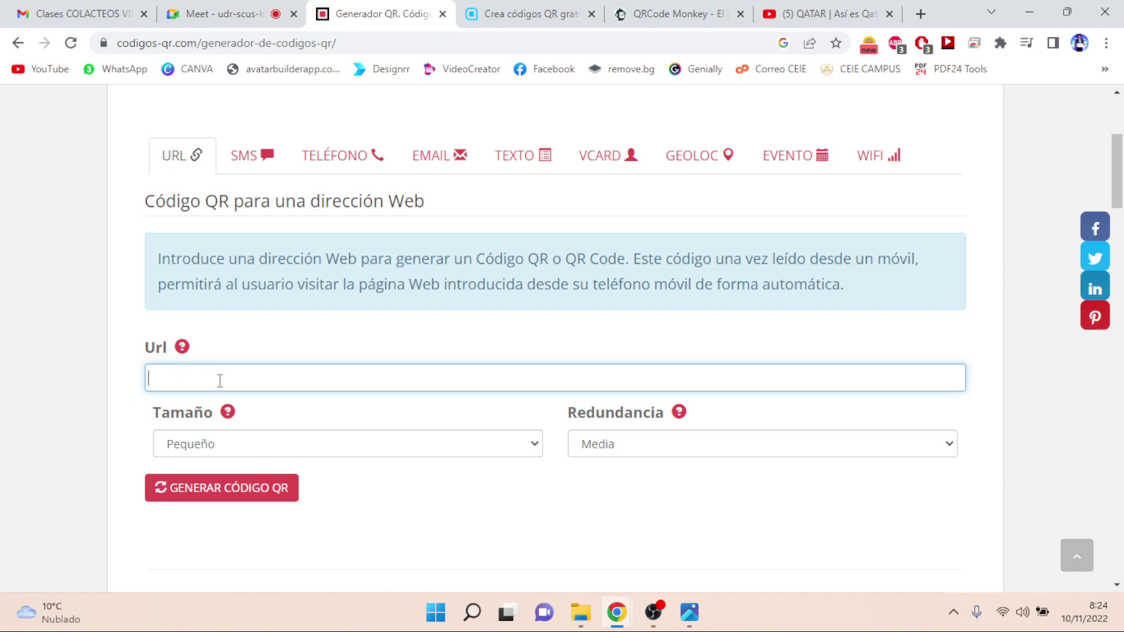
- Paste the YouTube video link into the Url field and generate its QR code
{"action": "key", "text": "ctrl+v"}
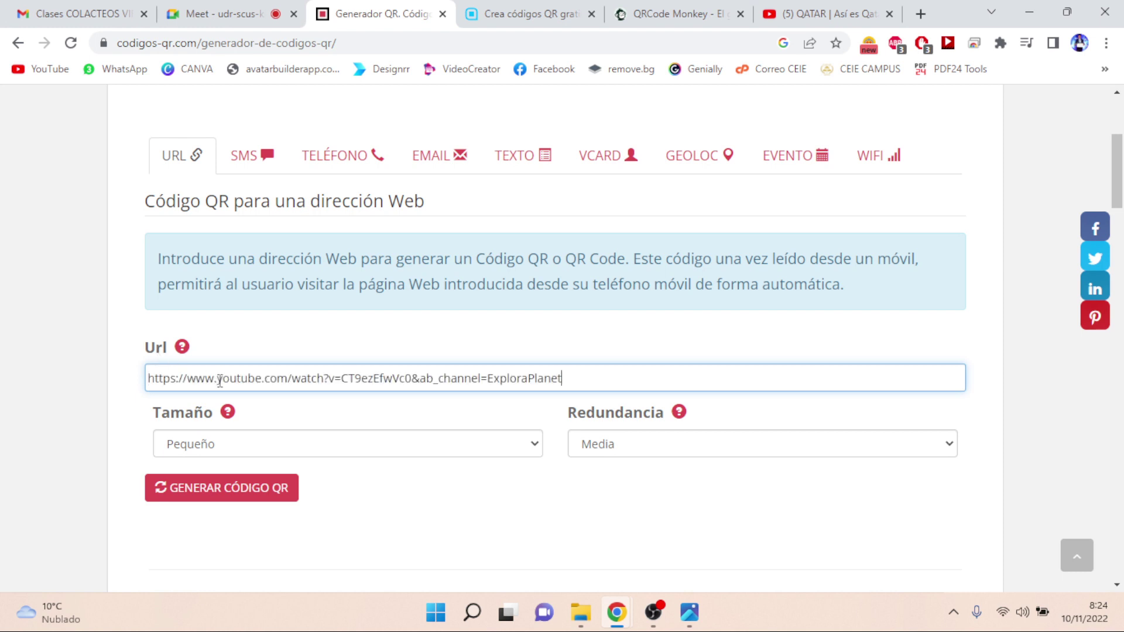
{"action": "left_click", "coordinate": [227, 497]}
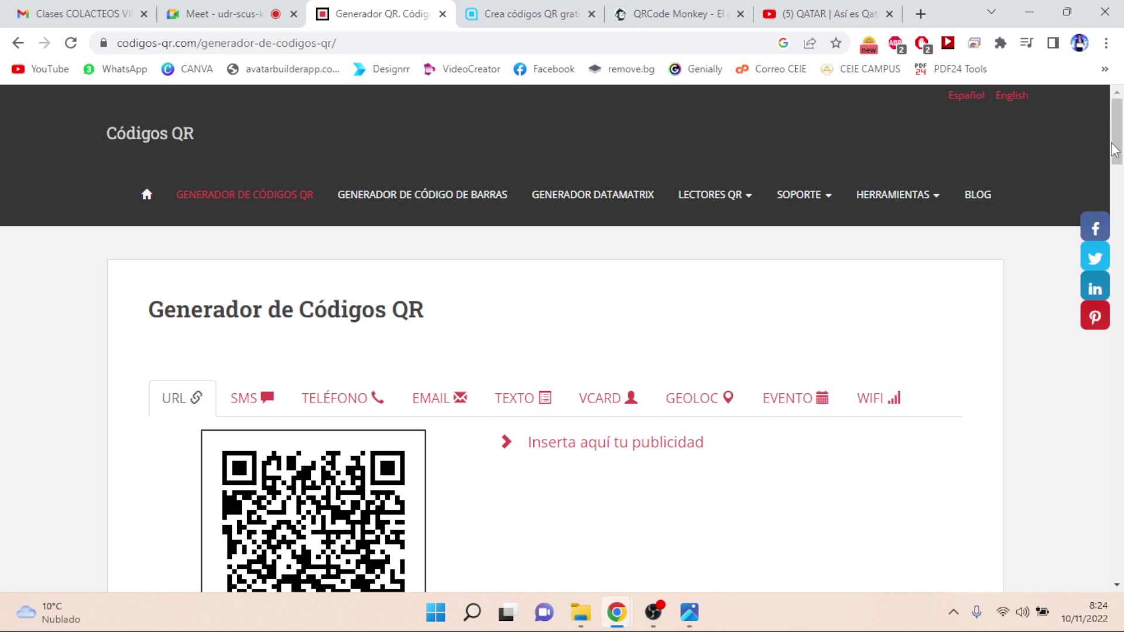
{"action": "left_click_drag", "start_coordinate": [1114, 151], "coordinate": [1121, 179]}
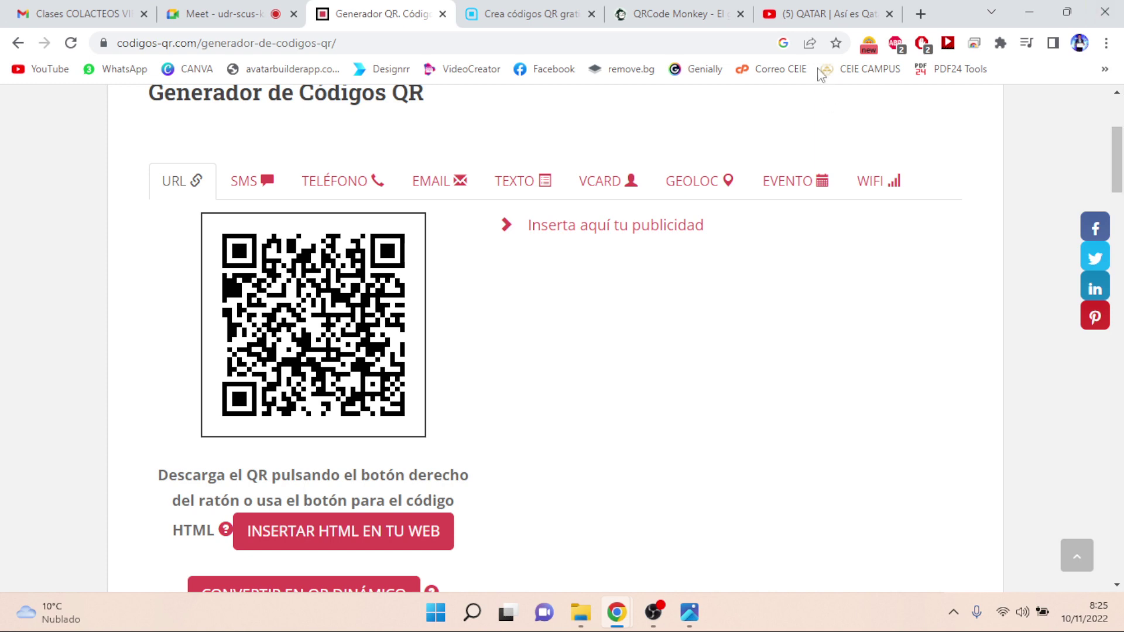
{"action": "left_click", "coordinate": [806, 22]}
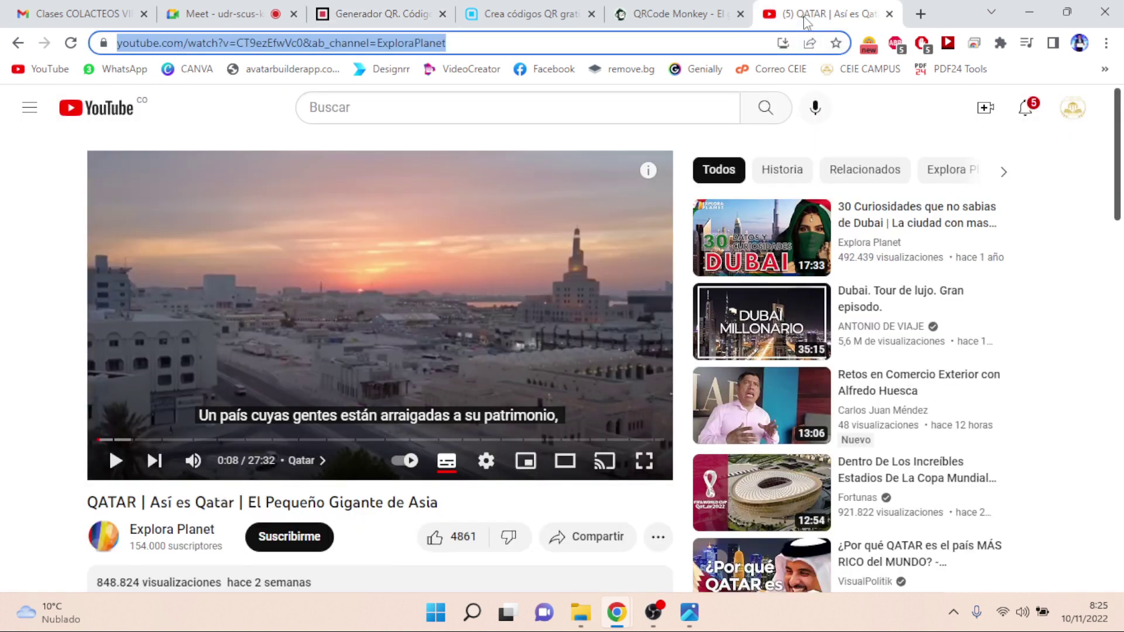
{"action": "left_click", "coordinate": [352, 14]}
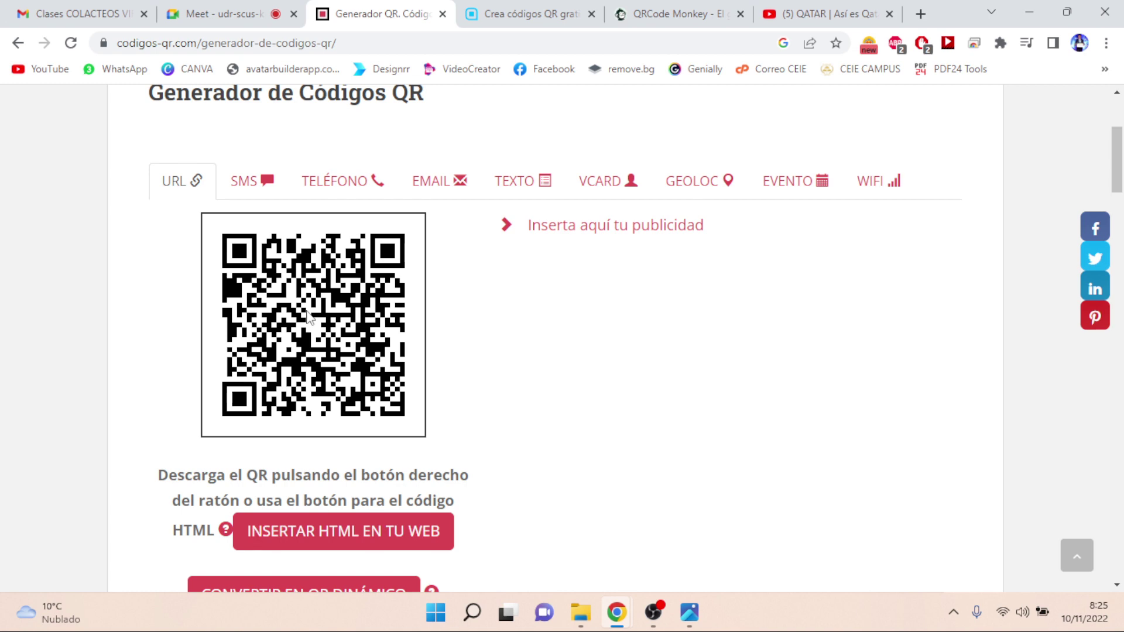
- Open the Descargas folder in File Explorer and find the downloaded 'QR EJEMPLO' image
{"action": "left_click", "coordinate": [583, 615]}
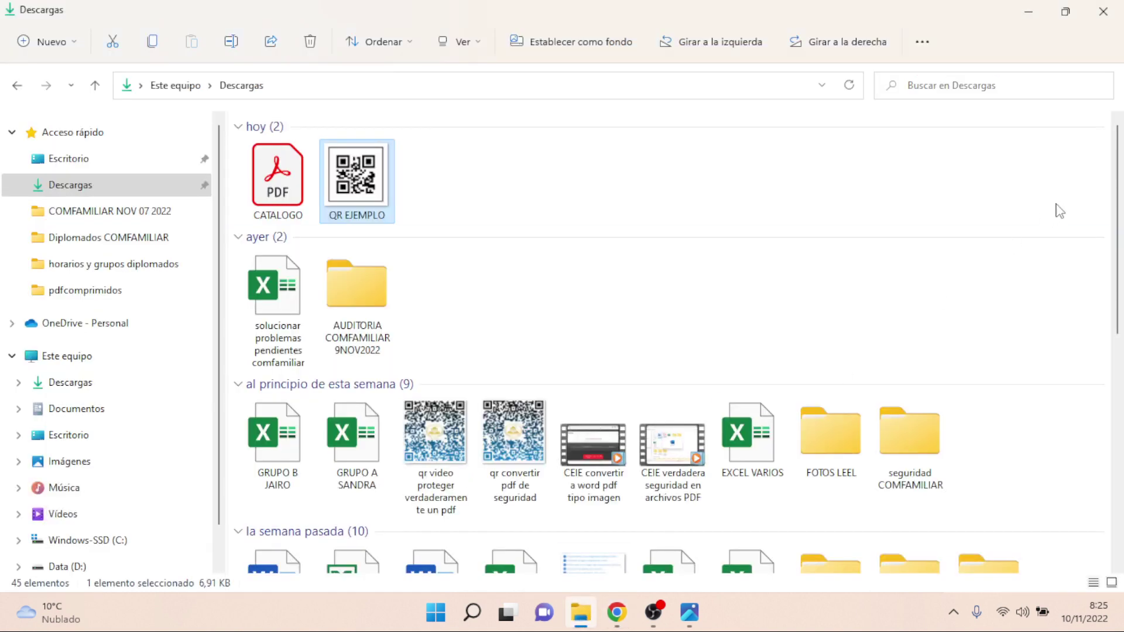
{"action": "scroll", "coordinate": [1120, 156], "scroll_direction": "down", "scroll_amount": 5}
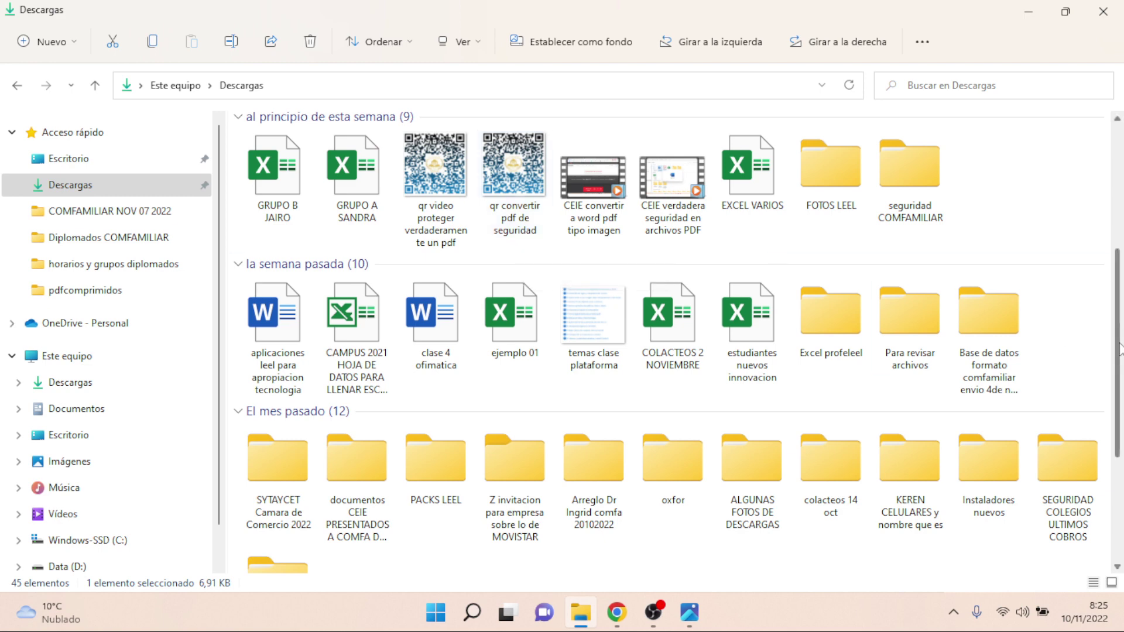
{"action": "left_click_drag", "start_coordinate": [1121, 349], "coordinate": [1122, 213]}
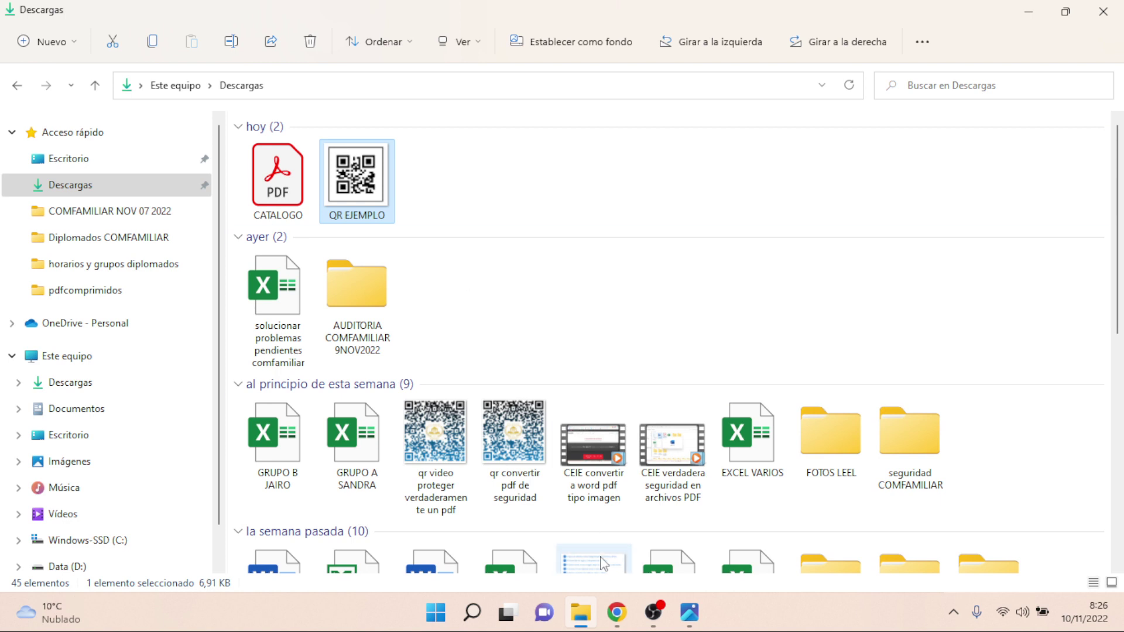
{"action": "mouse_move", "coordinate": [601, 622]}
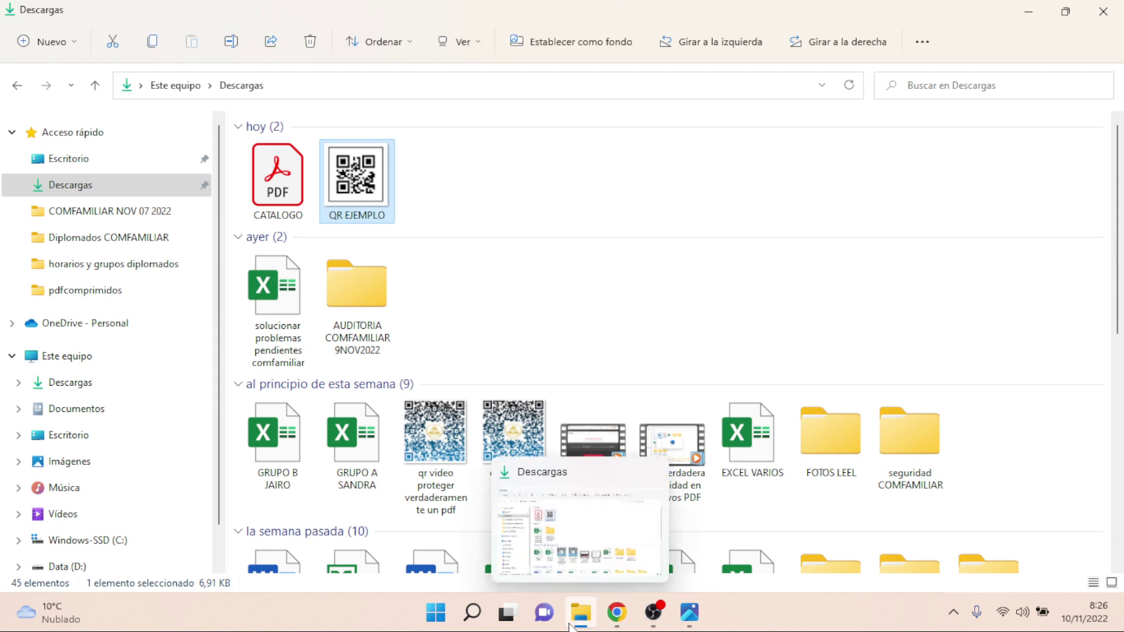
- Return to the Generador QR page in Chrome and switch to the SMS QR form
{"action": "left_click", "coordinate": [624, 621]}
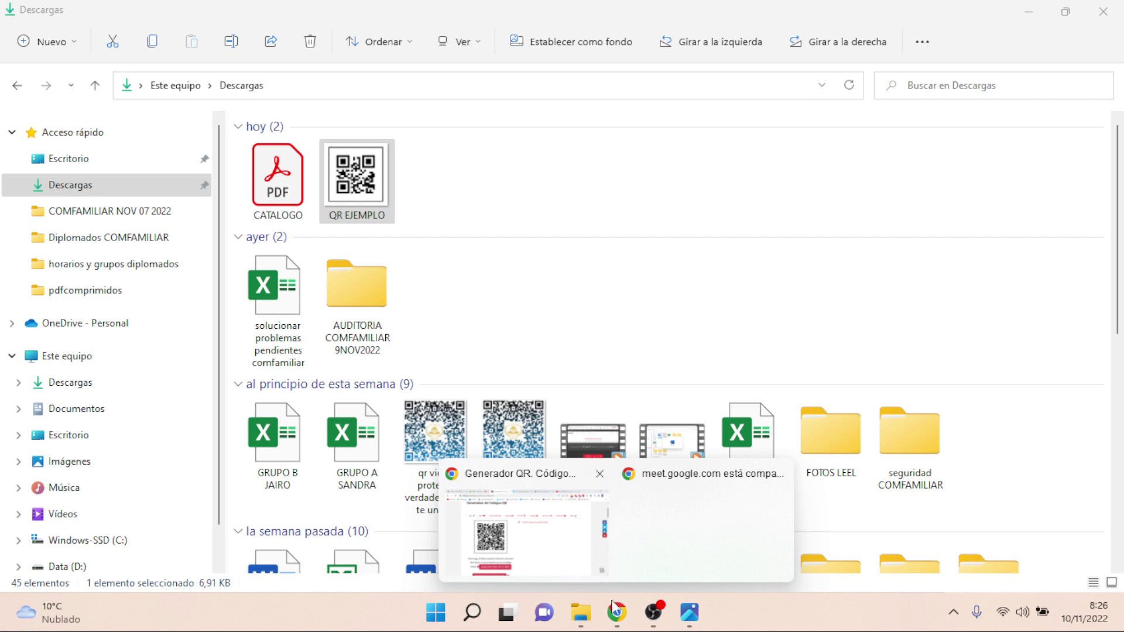
{"action": "left_click", "coordinate": [620, 620]}
{"action": "left_click", "coordinate": [574, 559]}
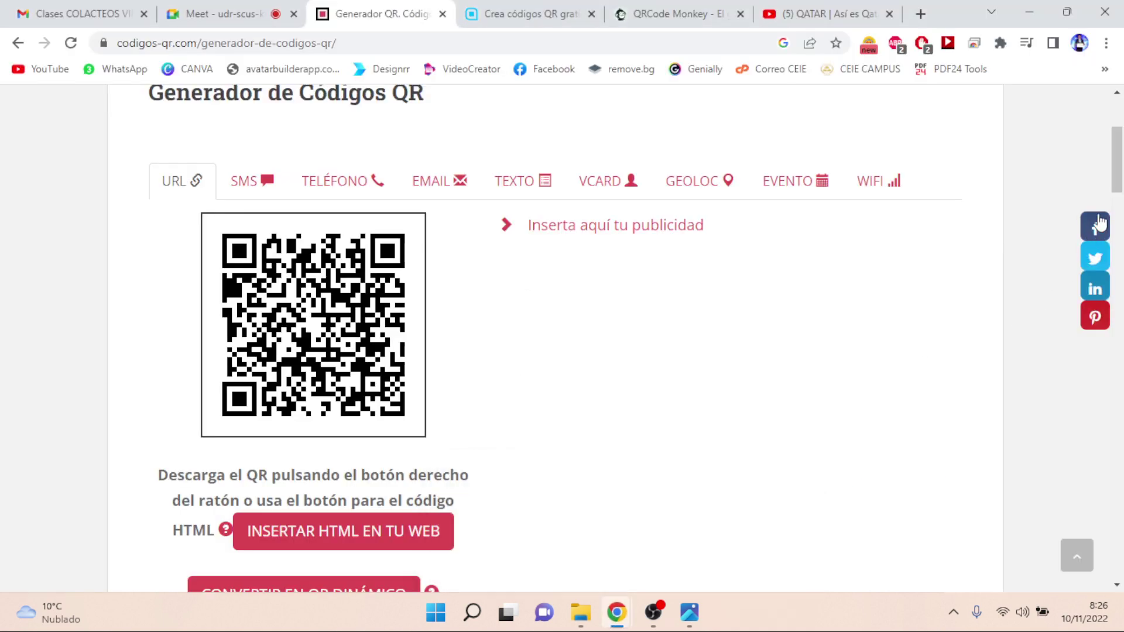
{"action": "mouse_move", "coordinate": [1120, 173]}
{"action": "left_mouse_down"}
{"action": "mouse_move", "coordinate": [1121, 146]}
{"action": "mouse_move", "coordinate": [1121, 156]}
{"action": "left_mouse_up"}
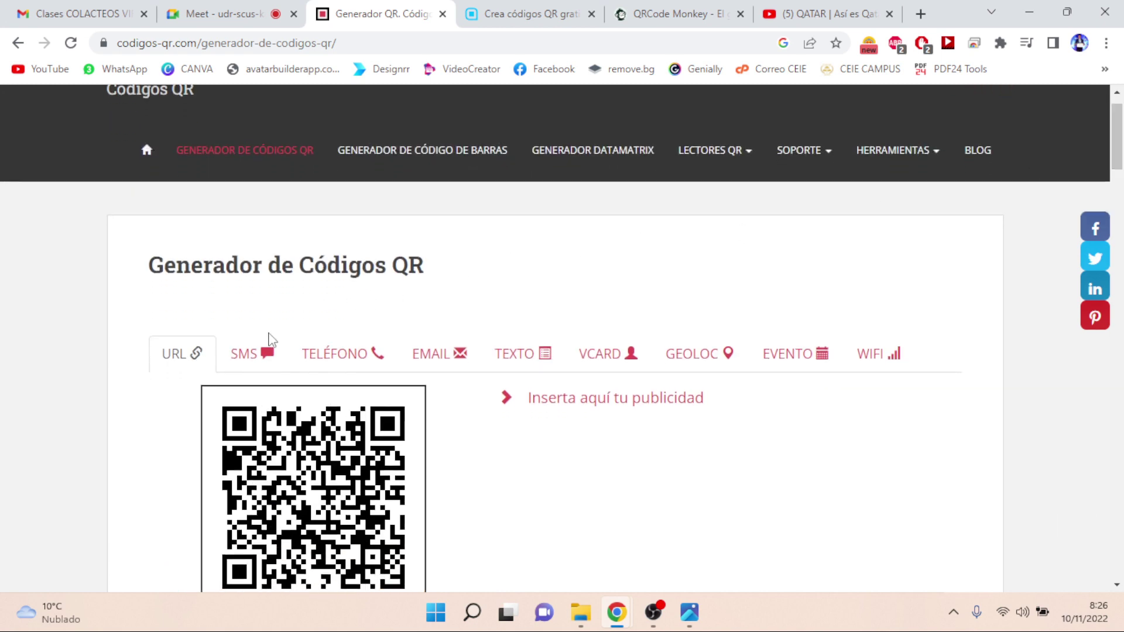
{"action": "left_click", "coordinate": [256, 359]}
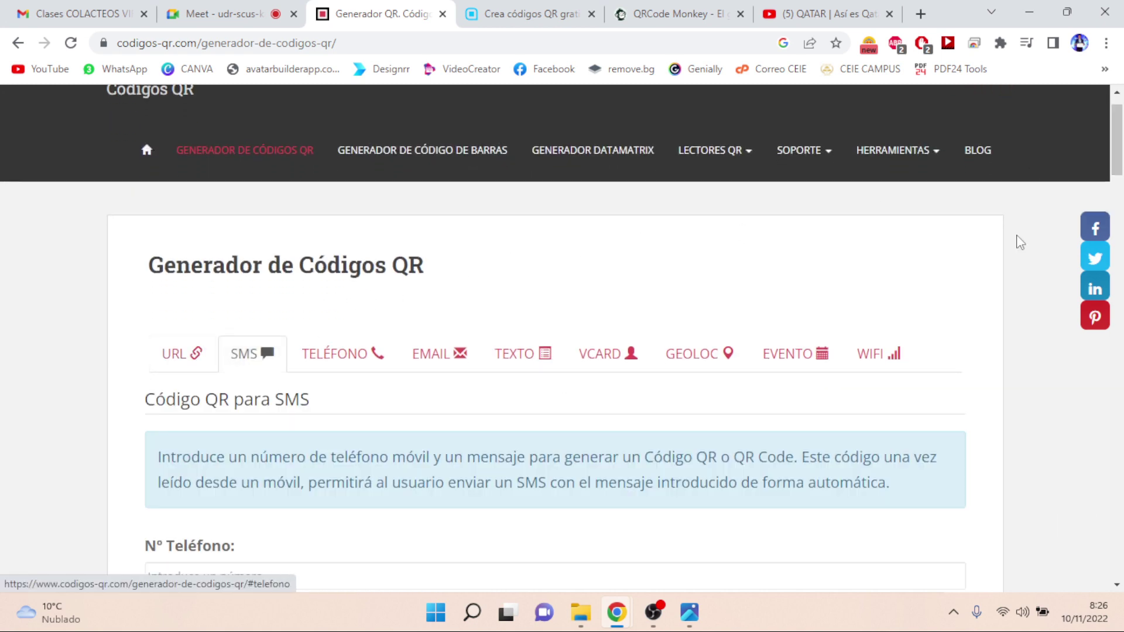
- Start the SMS phone number with +57 and admit the waiting participant into the Meet call
{"action": "left_click_drag", "start_coordinate": [1120, 139], "coordinate": [1121, 174]}
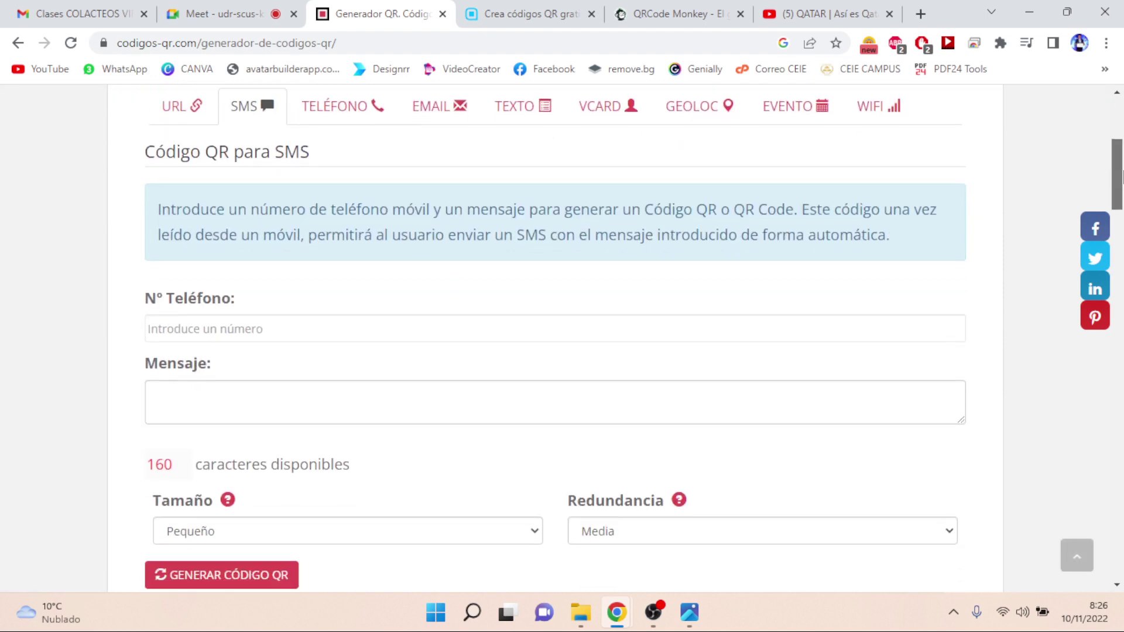
{"action": "left_click", "coordinate": [230, 328]}
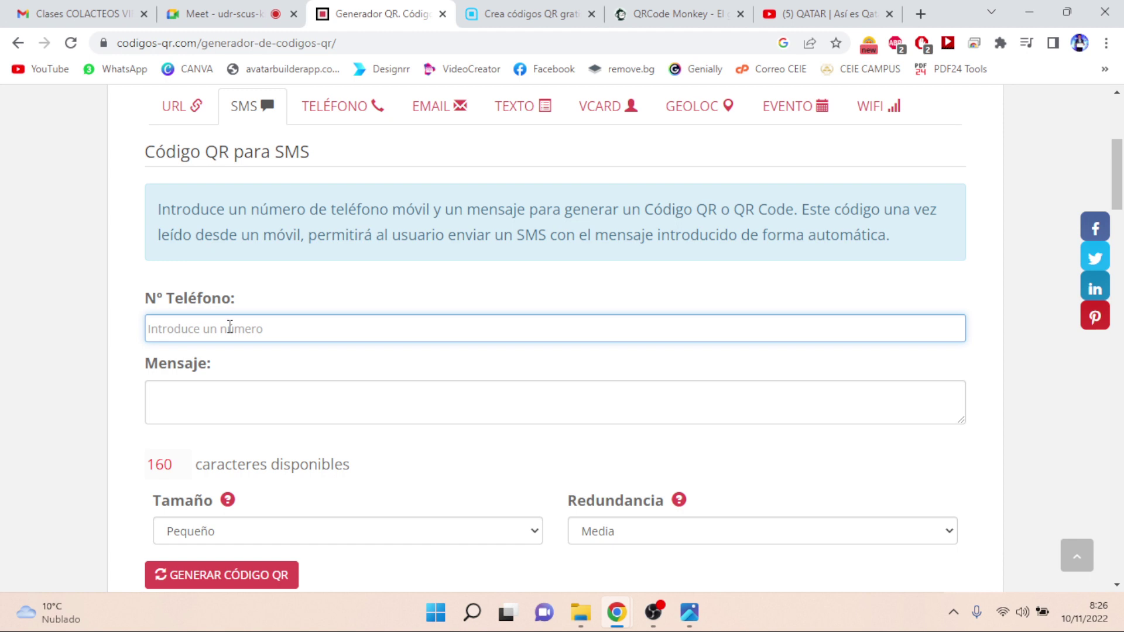
{"action": "type", "text": "+57"}
{"action": "left_click", "coordinate": [221, 14]}
{"action": "left_click", "coordinate": [736, 182]}
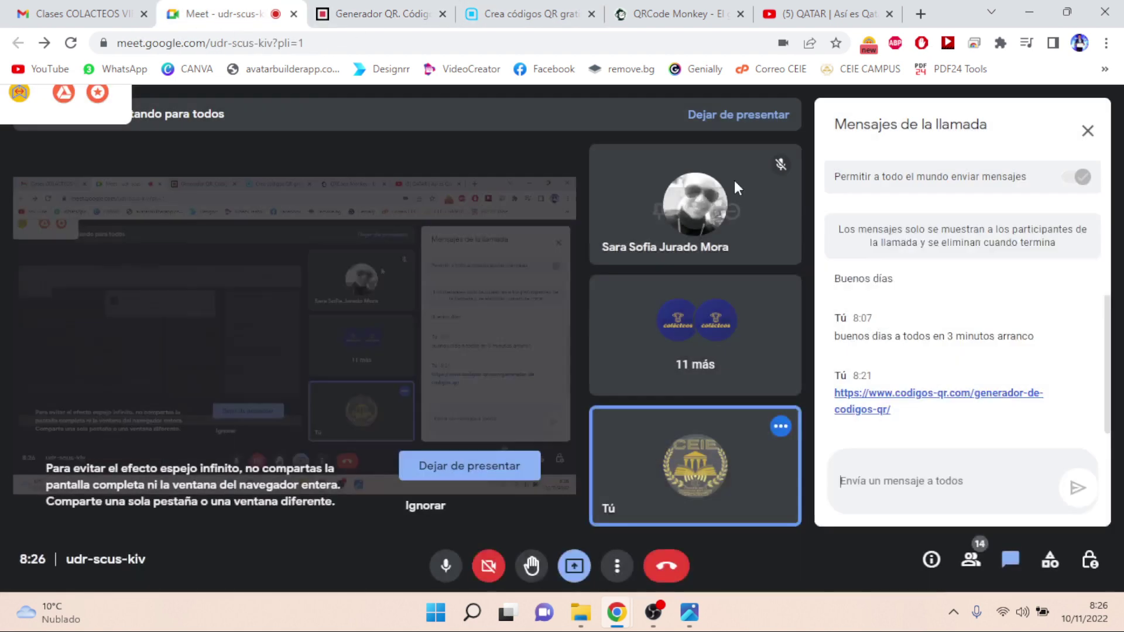
{"action": "left_click", "coordinate": [394, 17]}
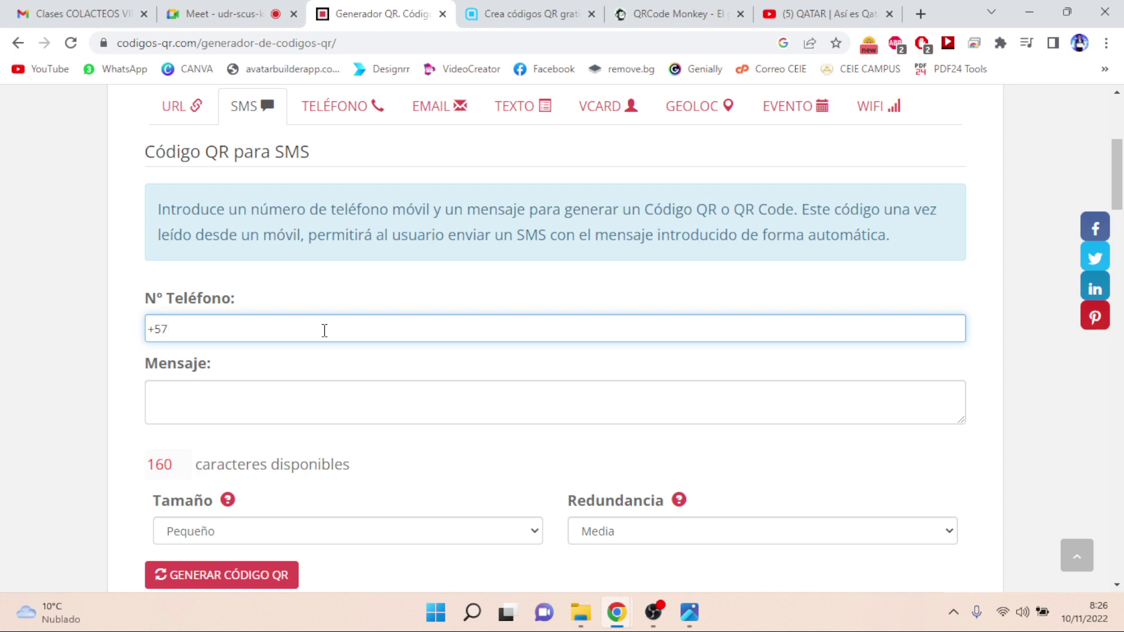
- Finish the mobile number, write a sample message and generate the SMS QR code
{"action": "left_click", "coordinate": [289, 405]}
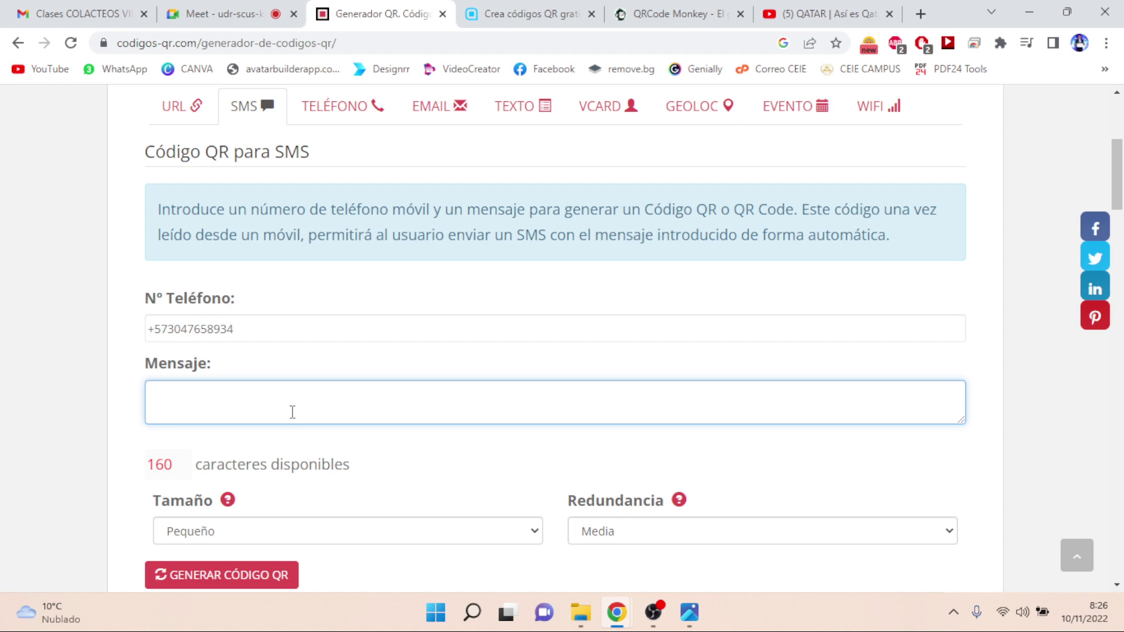
{"action": "type", "text": "HJ KFKHK GHJKFJ"}
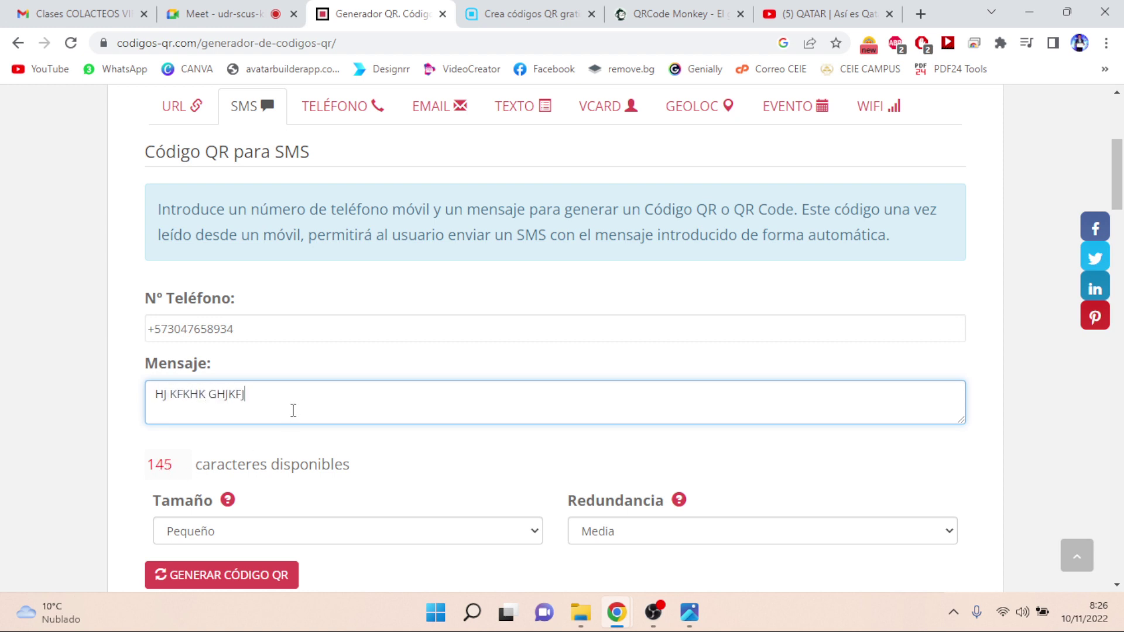
{"action": "type", "text": " LFJFL JKLFJ LJ GLKFJLGJ FLJKG"}
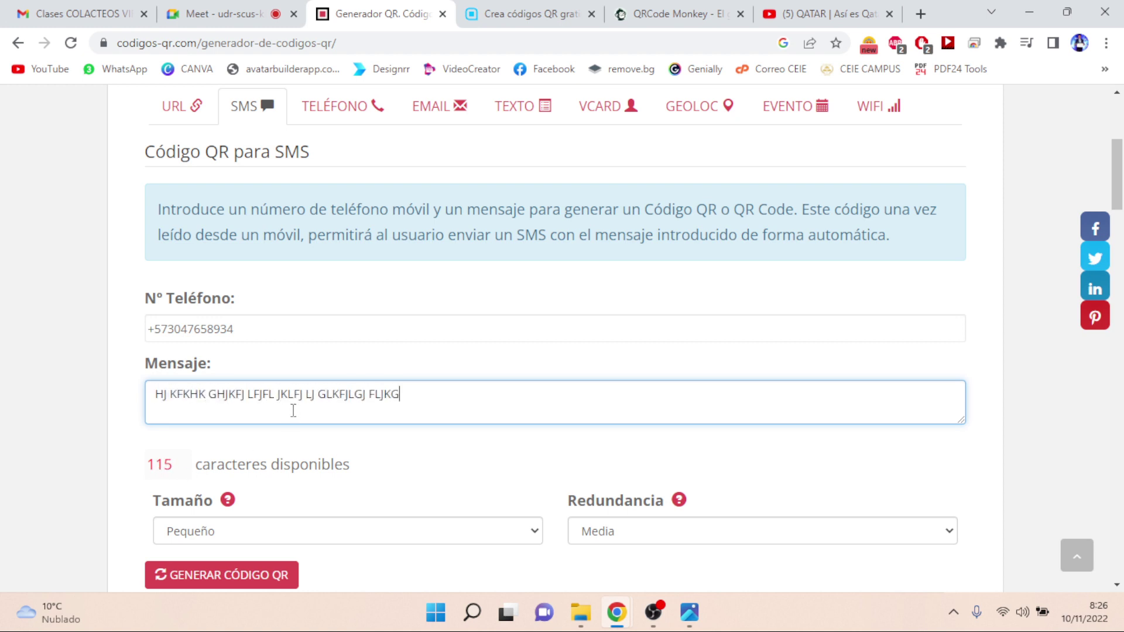
{"action": "type", "text": "UROIO EJLLLG"}
{"action": "left_click", "coordinate": [237, 579]}
- Confirm GENERAR CÓDIGO QR for the SMS with the entered number and message
{"action": "left_click", "coordinate": [237, 580]}
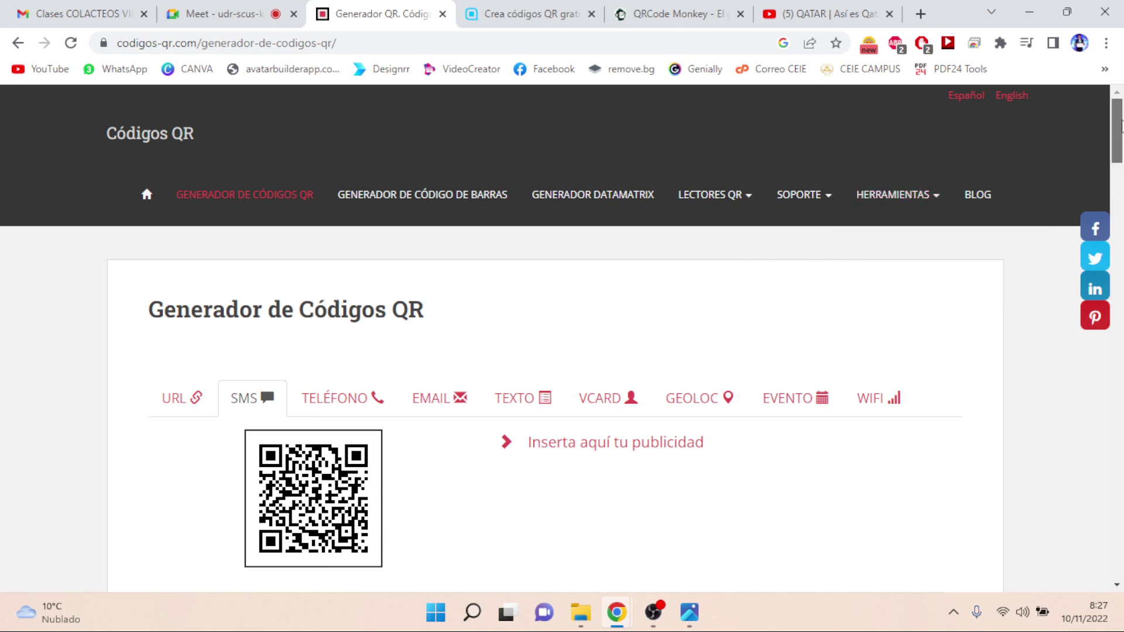
{"action": "left_click_drag", "start_coordinate": [1121, 123], "coordinate": [1121, 137]}
- Generate a phone-call QR code on the TELÉFONO tab for the entered mobile number
{"action": "left_click", "coordinate": [336, 284]}
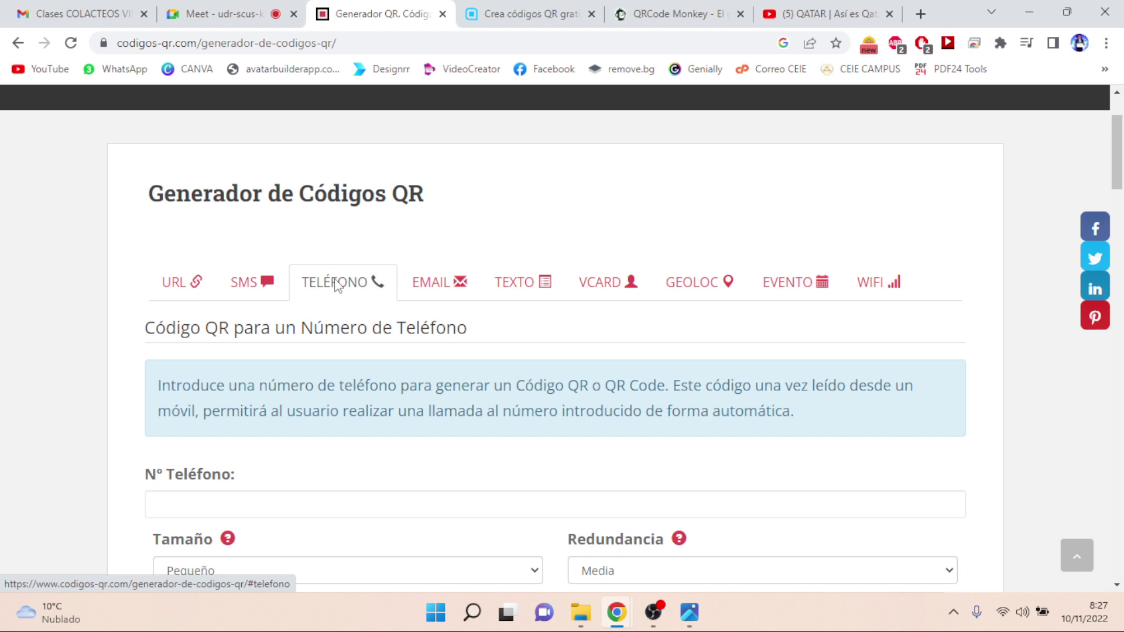
{"action": "left_click_drag", "start_coordinate": [1119, 155], "coordinate": [1119, 178]}
{"action": "left_click", "coordinate": [357, 367]}
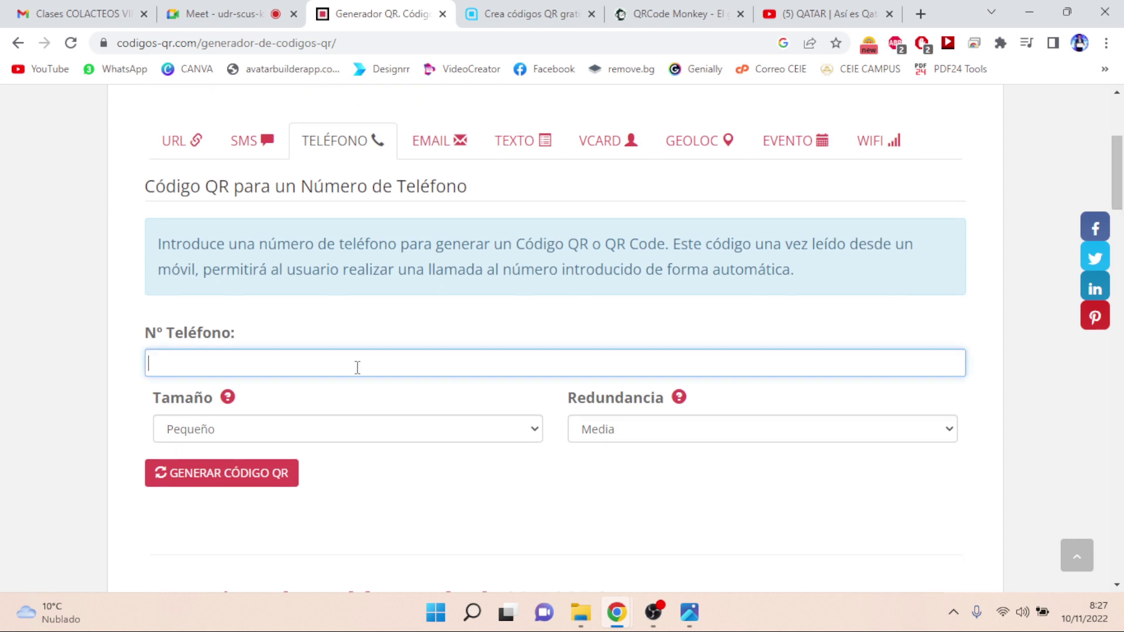
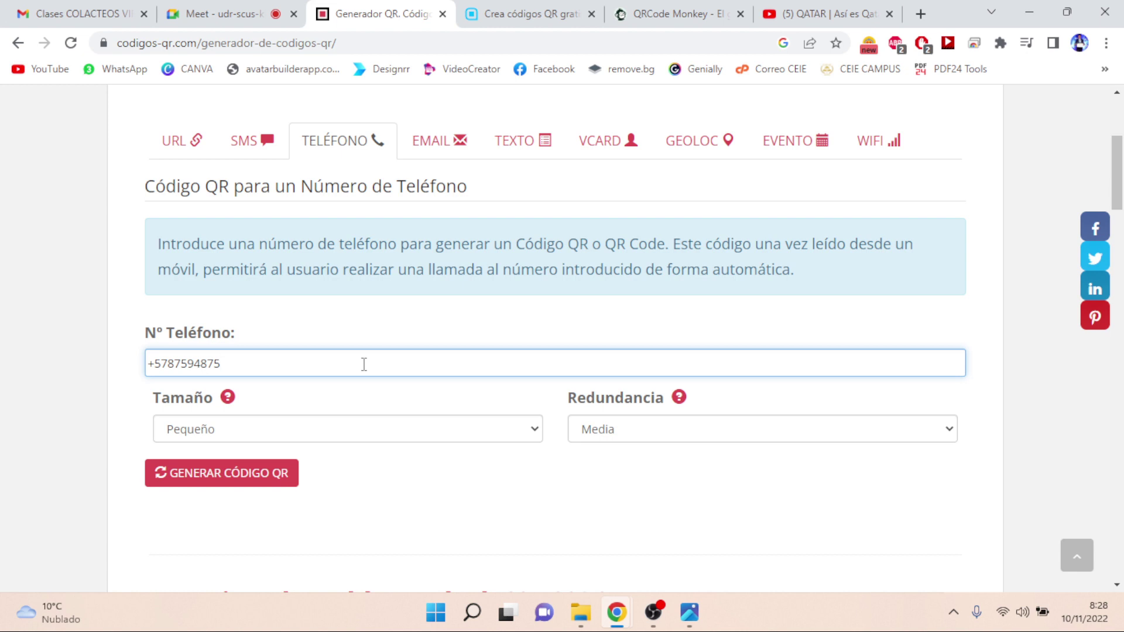
{"action": "left_click", "coordinate": [277, 474]}
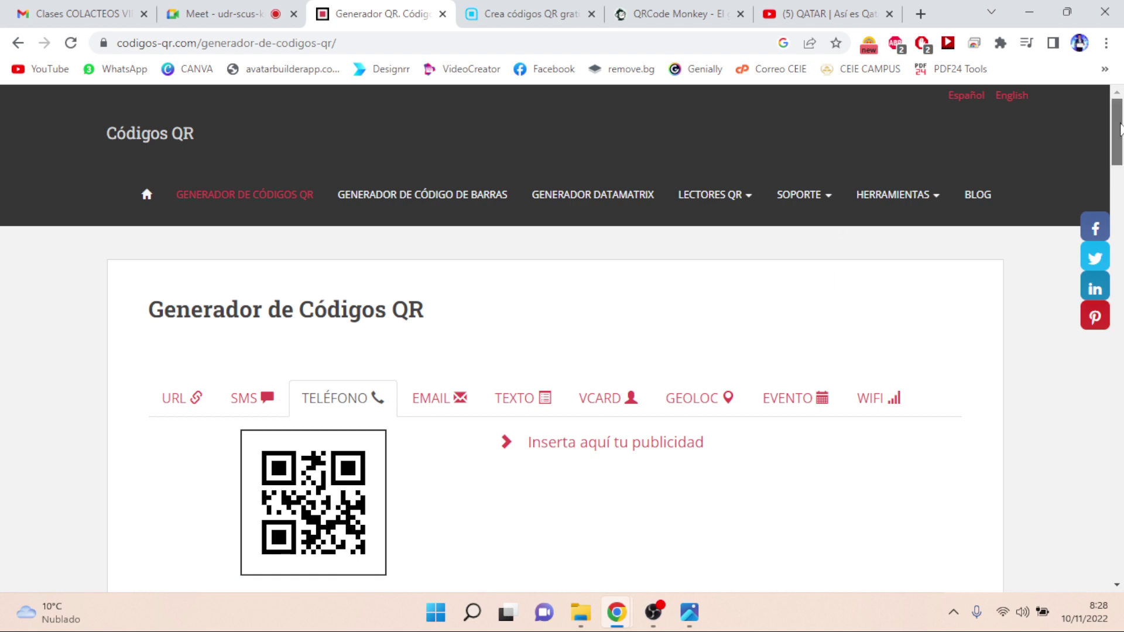
{"action": "left_click_drag", "start_coordinate": [1120, 131], "coordinate": [1120, 147]}
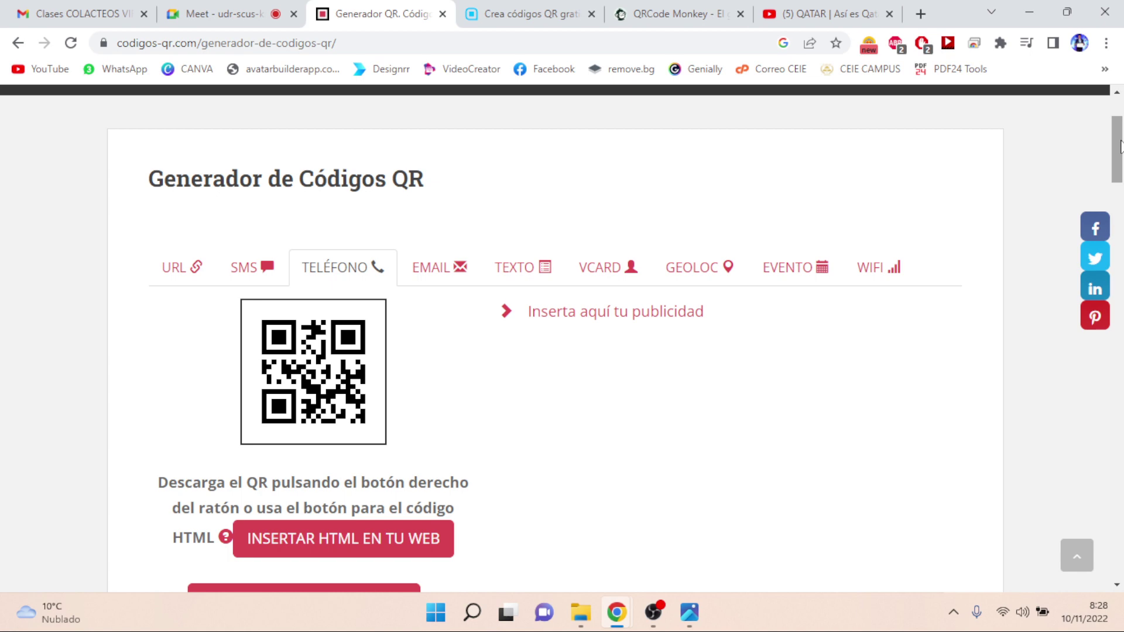
- Switch to the e-mail QR form and fill the recipient from a saved address suggestion
{"action": "left_click", "coordinate": [433, 274]}
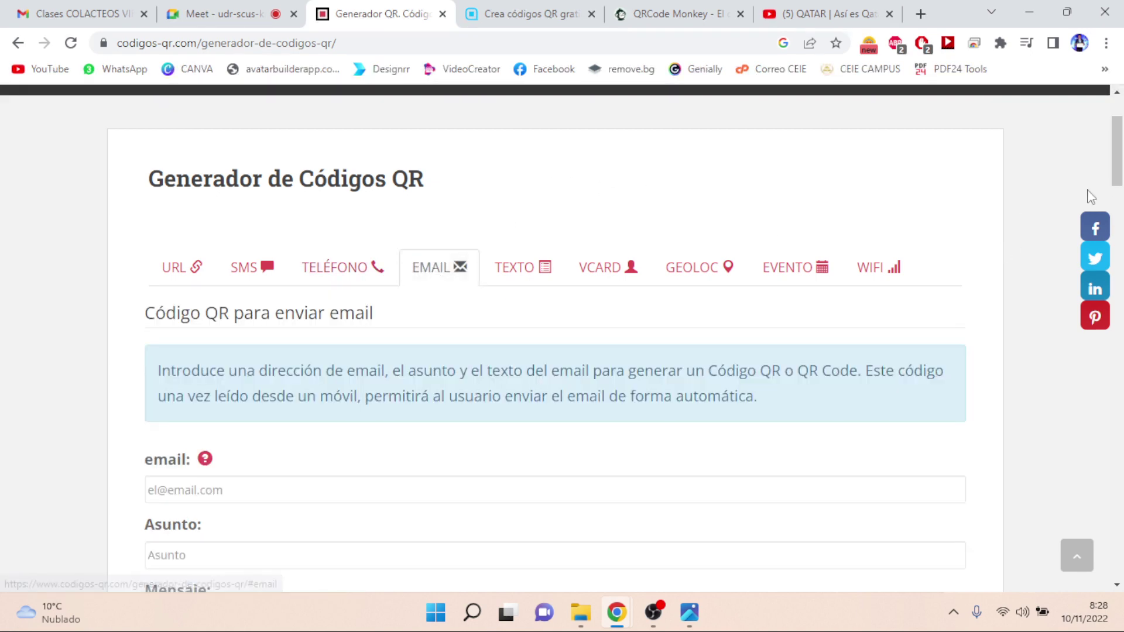
{"action": "left_click_drag", "start_coordinate": [1118, 162], "coordinate": [1121, 185]}
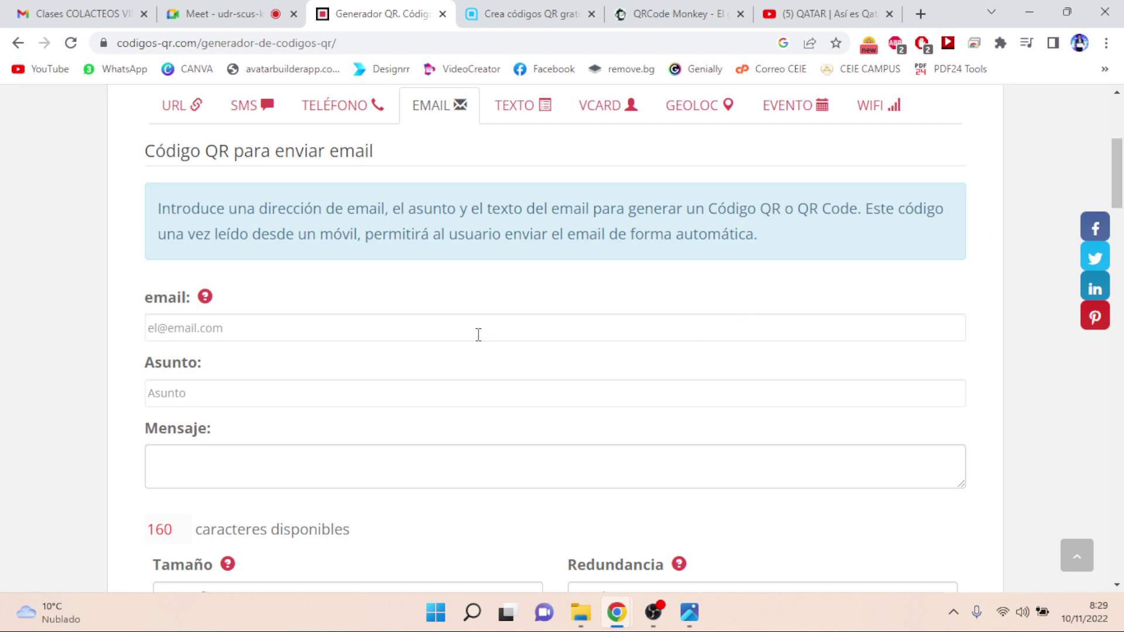
{"action": "left_click", "coordinate": [450, 328]}
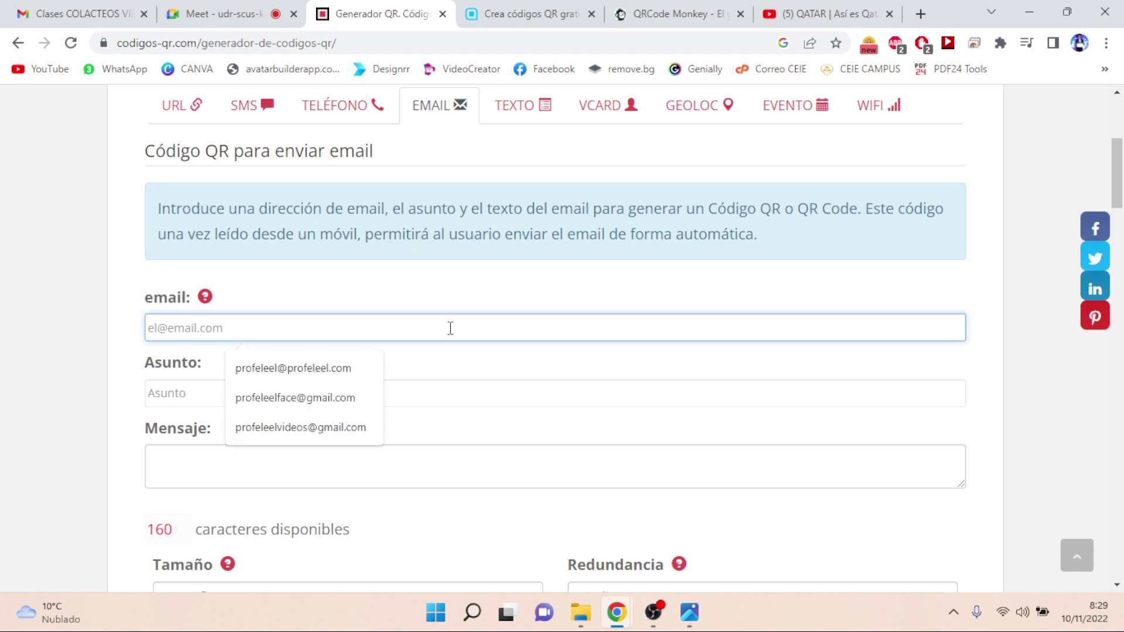
{"action": "left_click", "coordinate": [332, 379]}
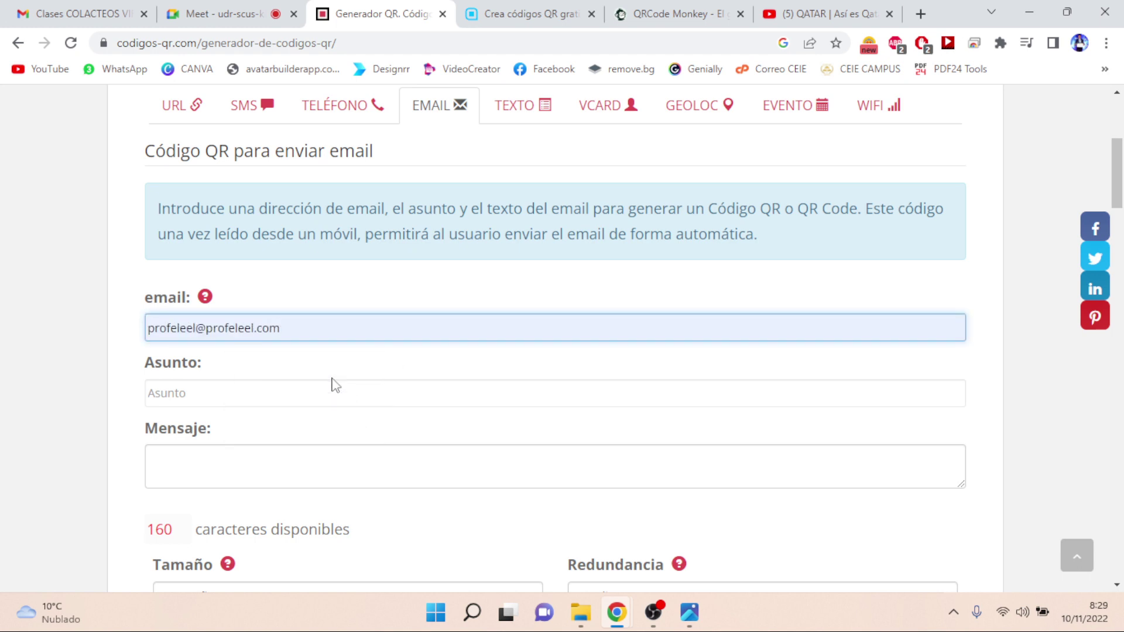
- Enter subject 'LJ LFJLDJFLK' and the sample message, then generate the e-mail QR code
{"action": "left_click", "coordinate": [295, 400]}
{"action": "type", "text": "LJ"}
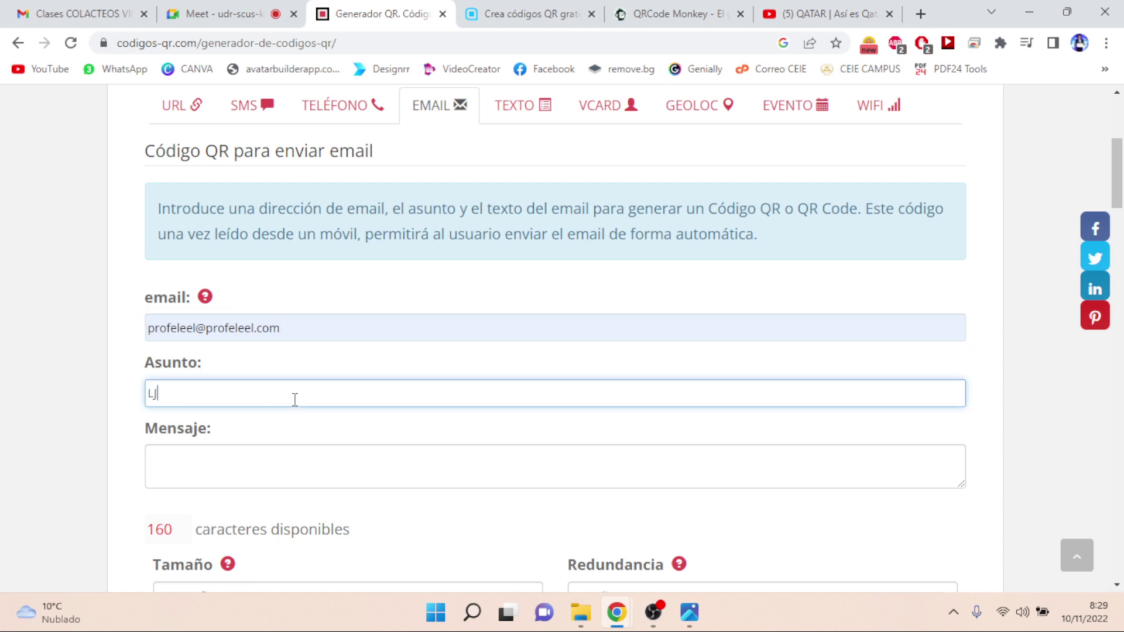
{"action": "type", "text": " LFJLDJFLK"}
{"action": "left_click", "coordinate": [281, 467]}
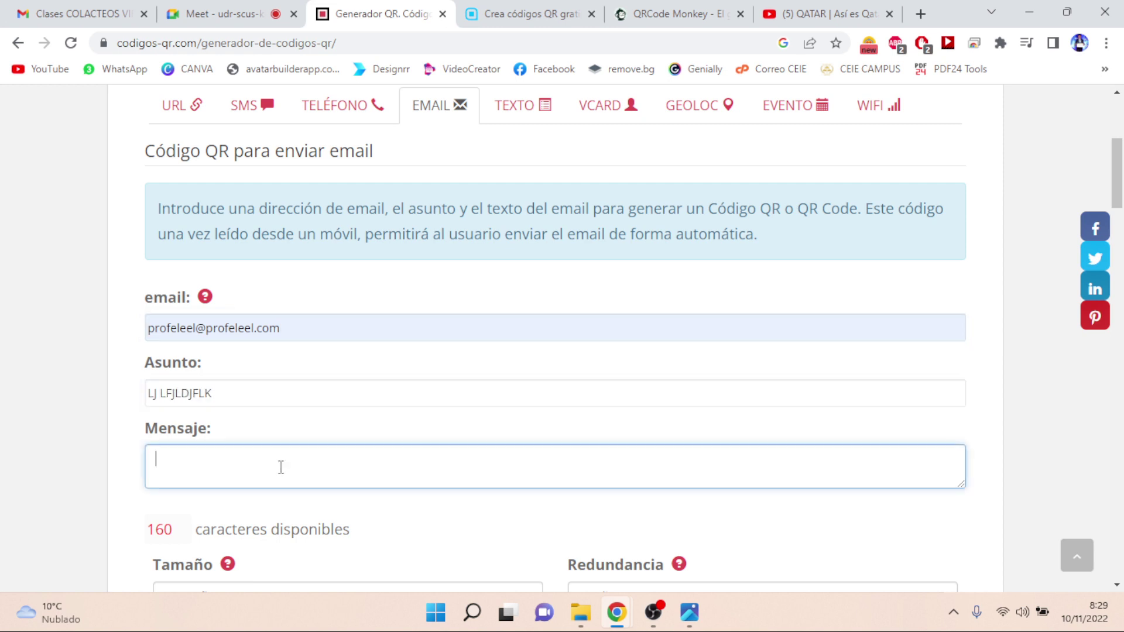
{"action": "type", "text": "J LKJLFLK JF GLK JFL GLK"}
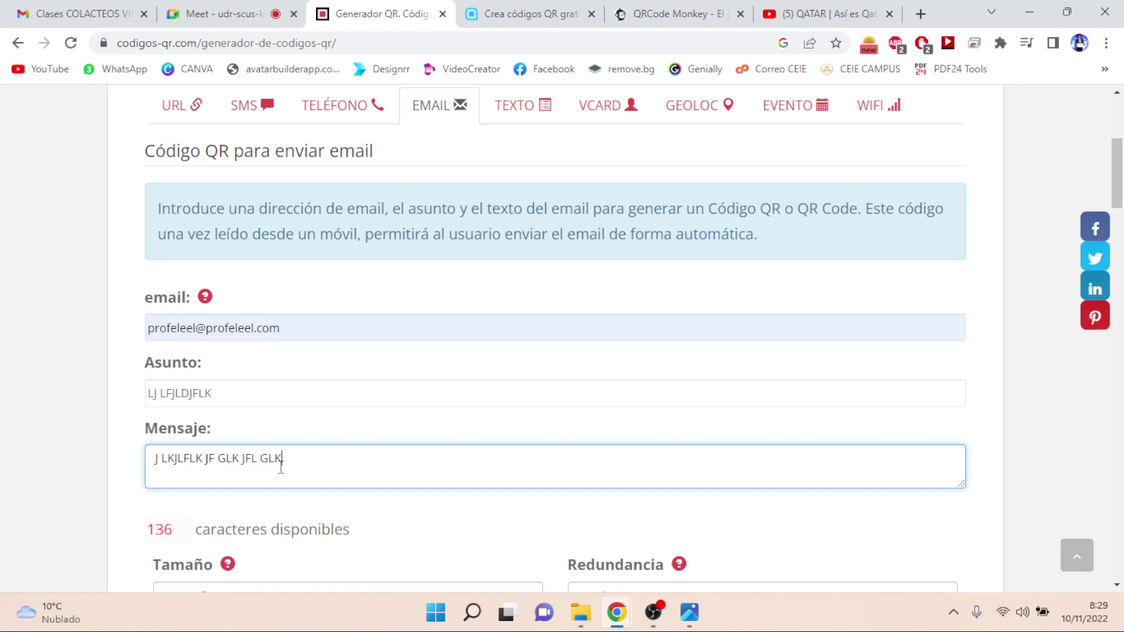
{"action": "type", "text": "FLJ GL GJL J"}
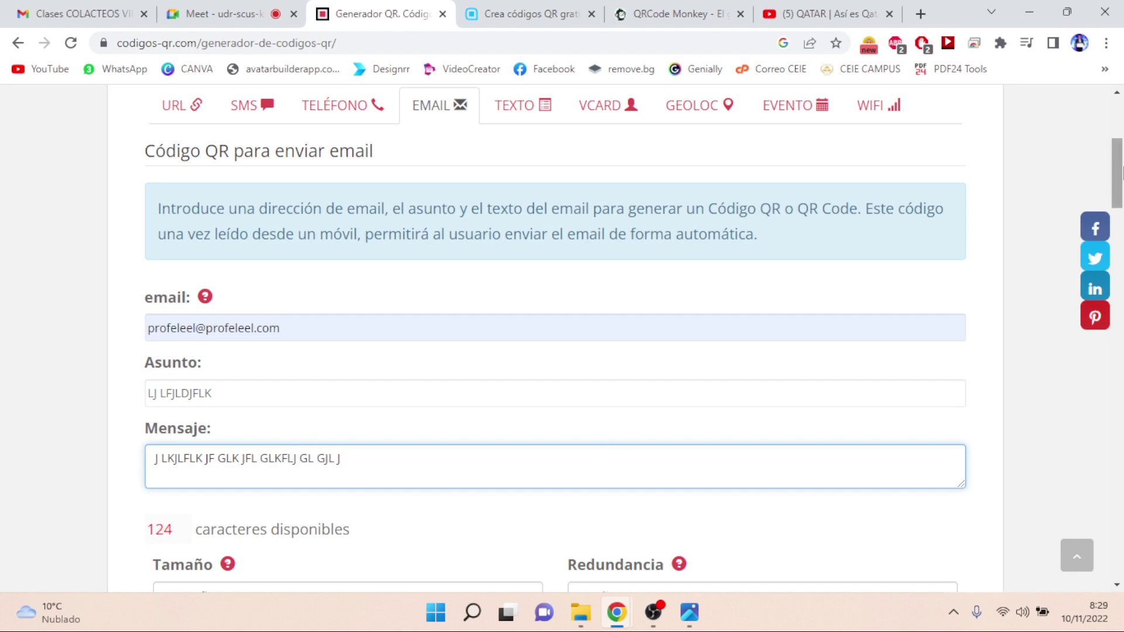
{"action": "left_click_drag", "start_coordinate": [1121, 169], "coordinate": [1121, 189]}
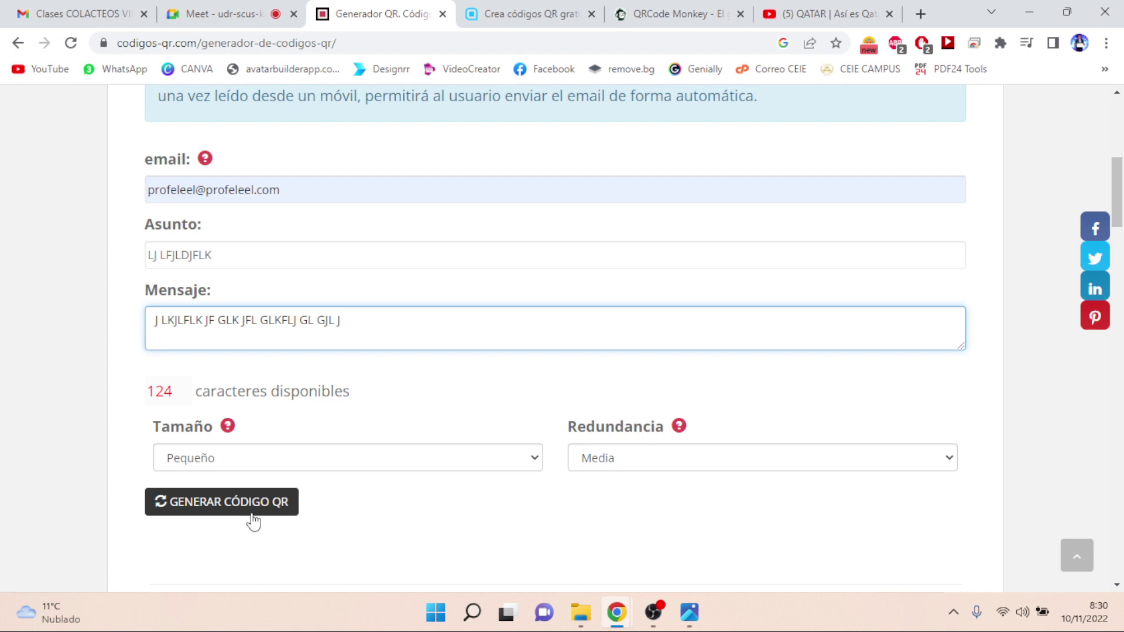
{"action": "left_click", "coordinate": [229, 516]}
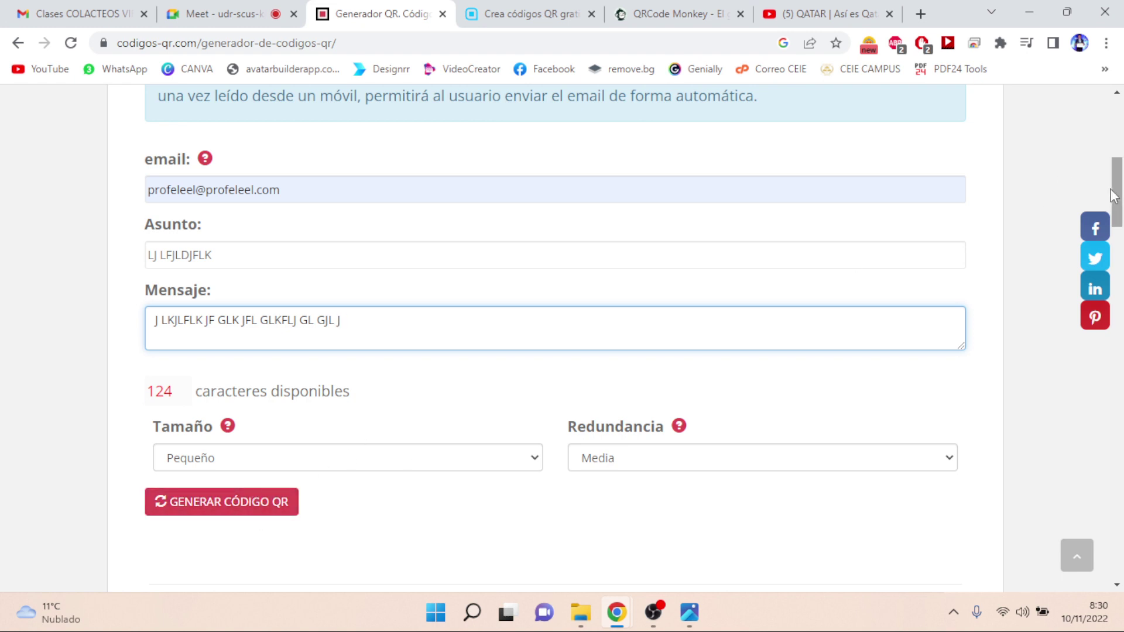
{"action": "scroll", "coordinate": [1118, 199], "scroll_direction": "up", "scroll_amount": 3}
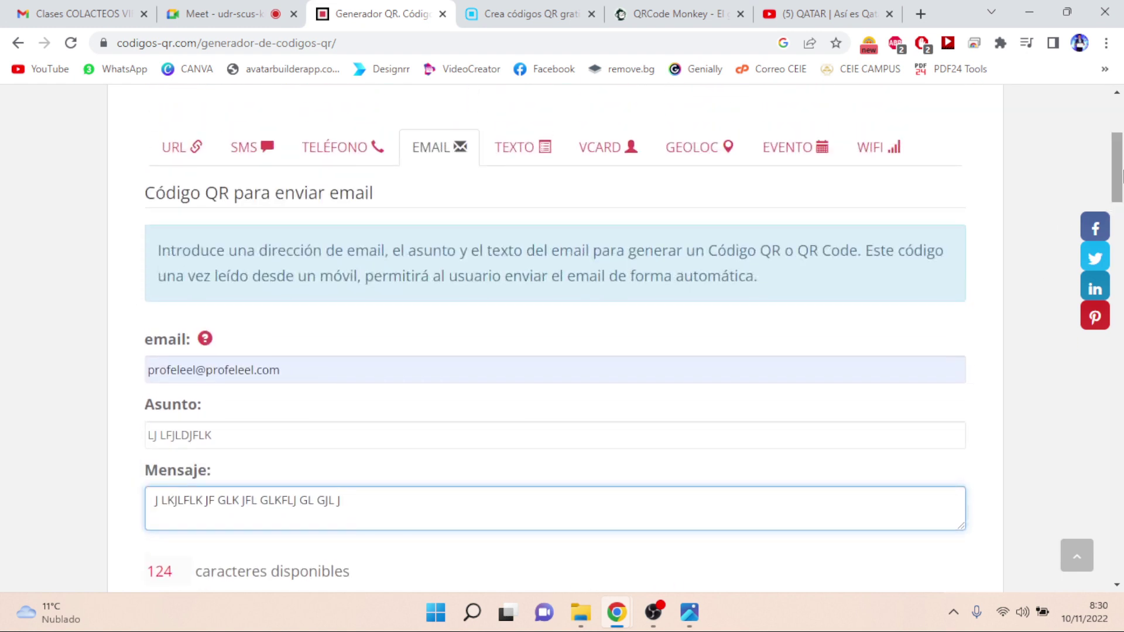
- On the TEXTO form, enter 'DOCUMENTOS CONTABLES AÑO 2022', correcting the year from 2023
{"action": "left_click", "coordinate": [513, 144]}
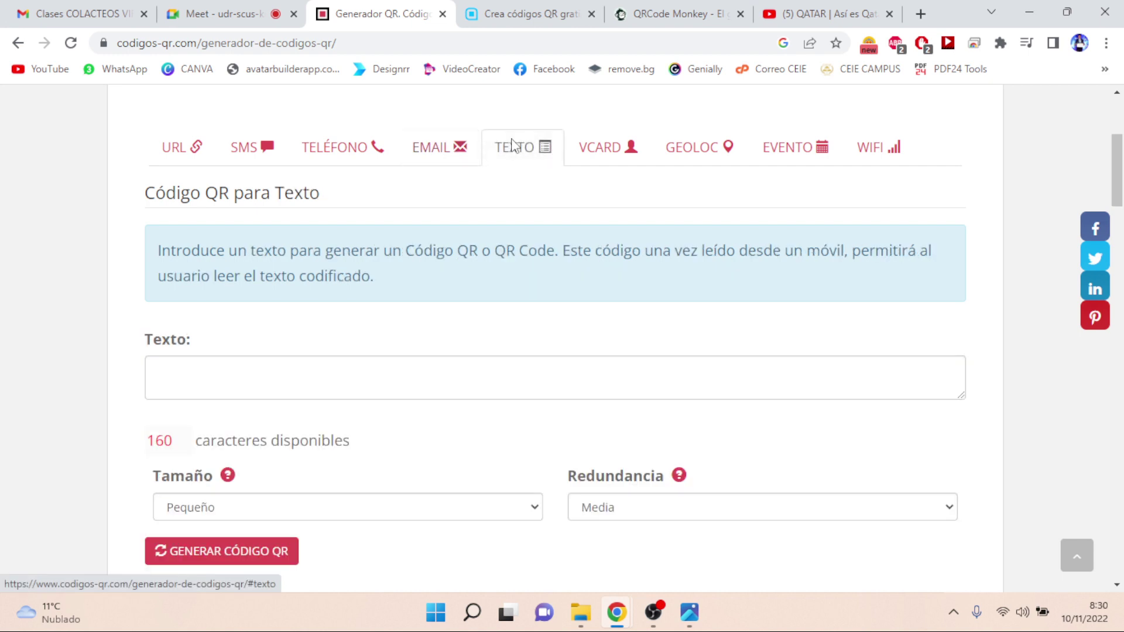
{"action": "left_click", "coordinate": [279, 365]}
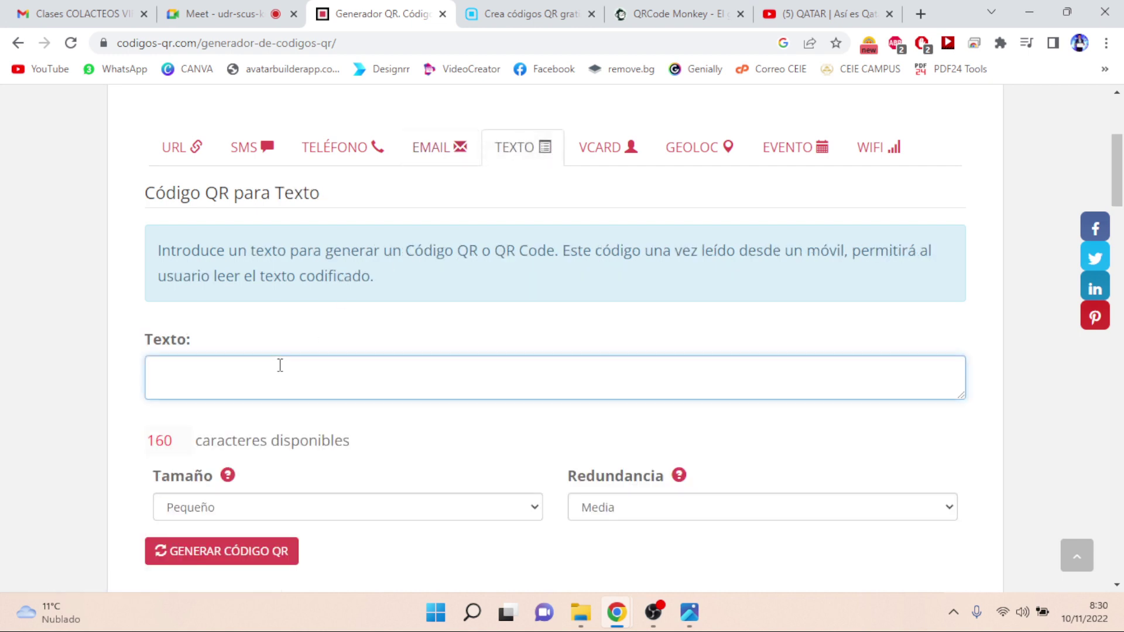
{"action": "type", "text": "DOCUMENTOS CONTAB"}
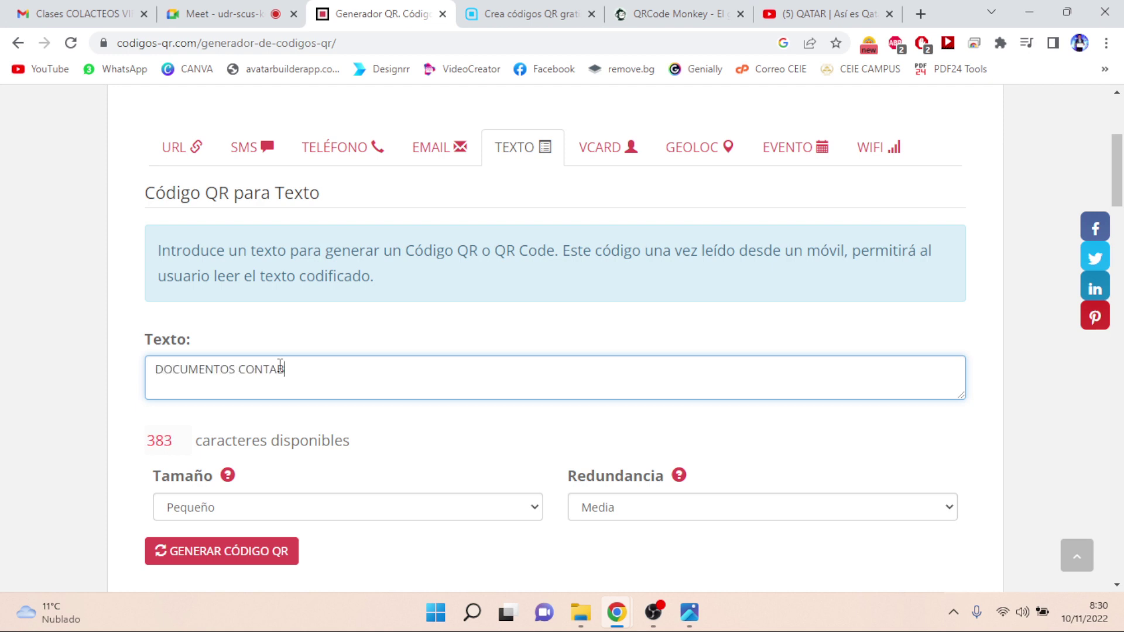
{"action": "type", "text": "LES AÑO 2023"}
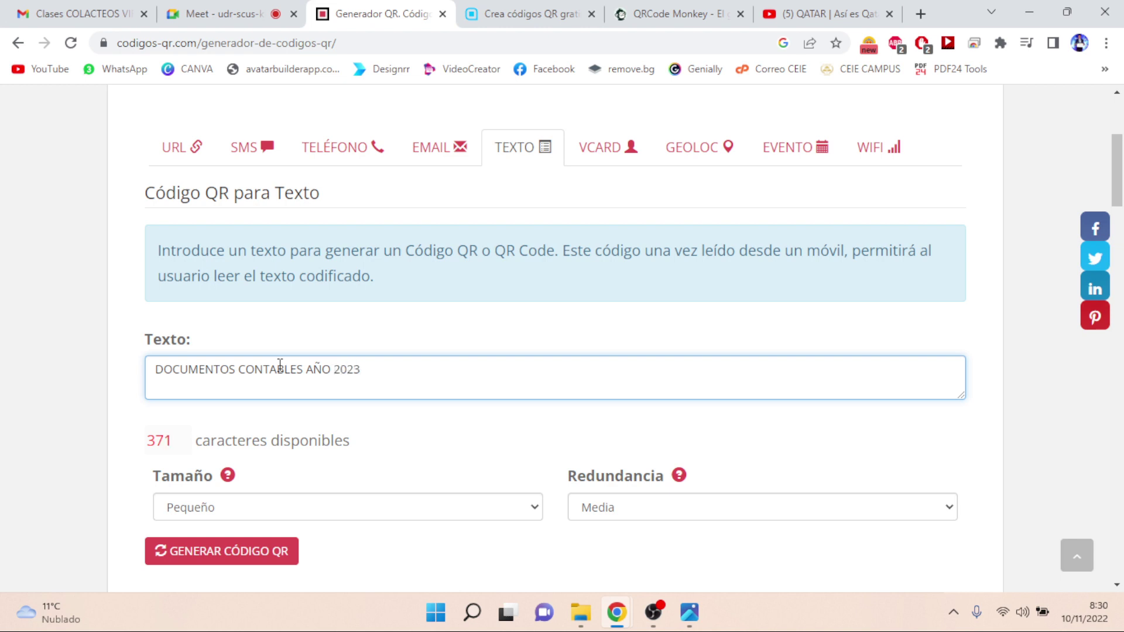
{"action": "key", "text": "BackSpace"}
{"action": "type", "text": "2"}
- Add lines 'AUXILIARES' and 'DOCUMENTOS DE IMPUESTOS' and enlarge the text box
{"action": "key", "text": "Return"}
{"action": "type", "text": "AUXILIARES"}
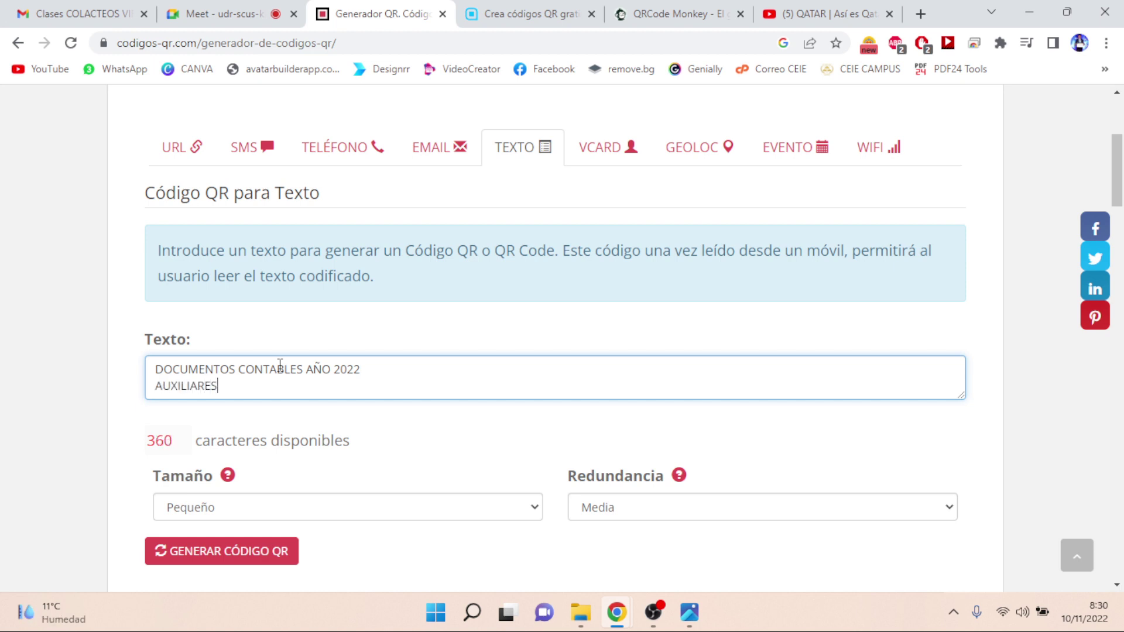
{"action": "key", "text": "Return"}
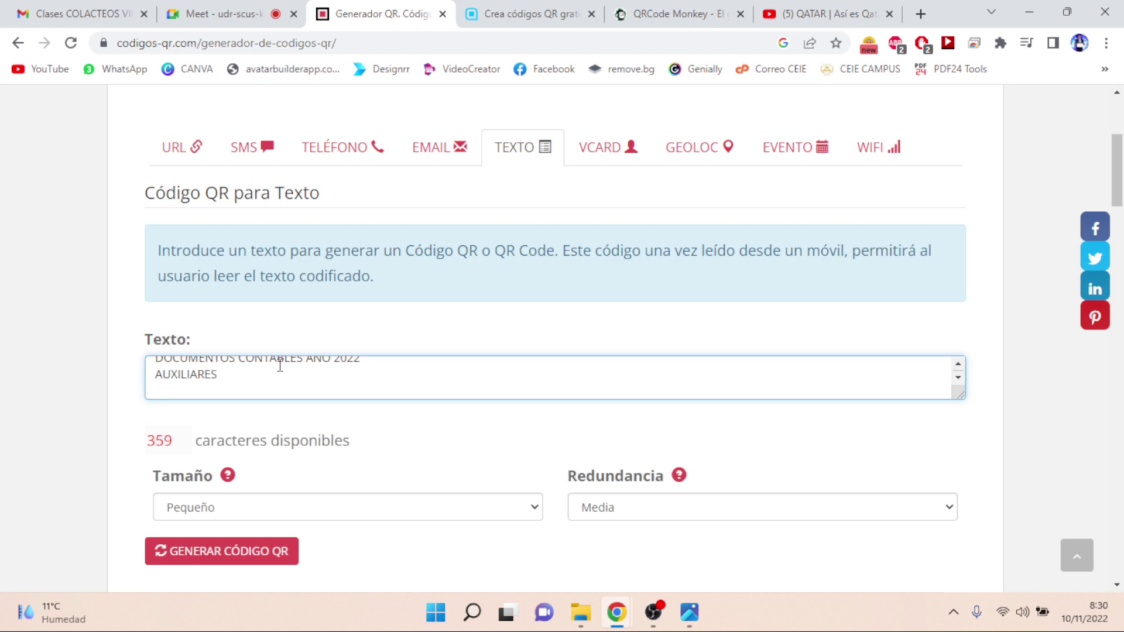
{"action": "type", "text": "DOCUMENTOS DE IMPUESTOS"}
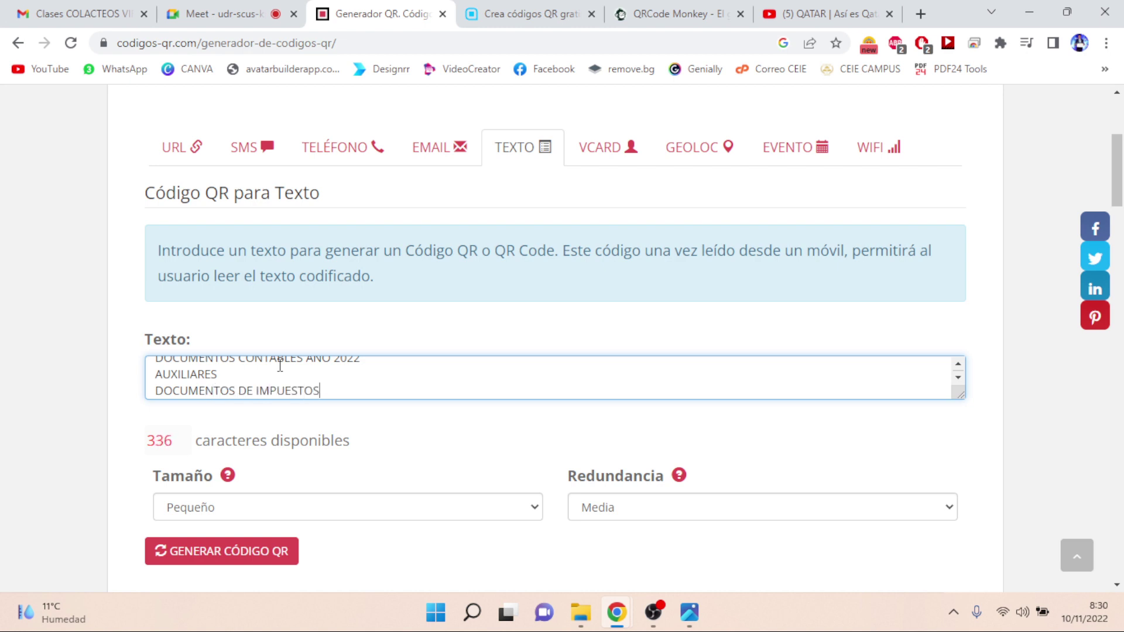
{"action": "key", "text": "Return"}
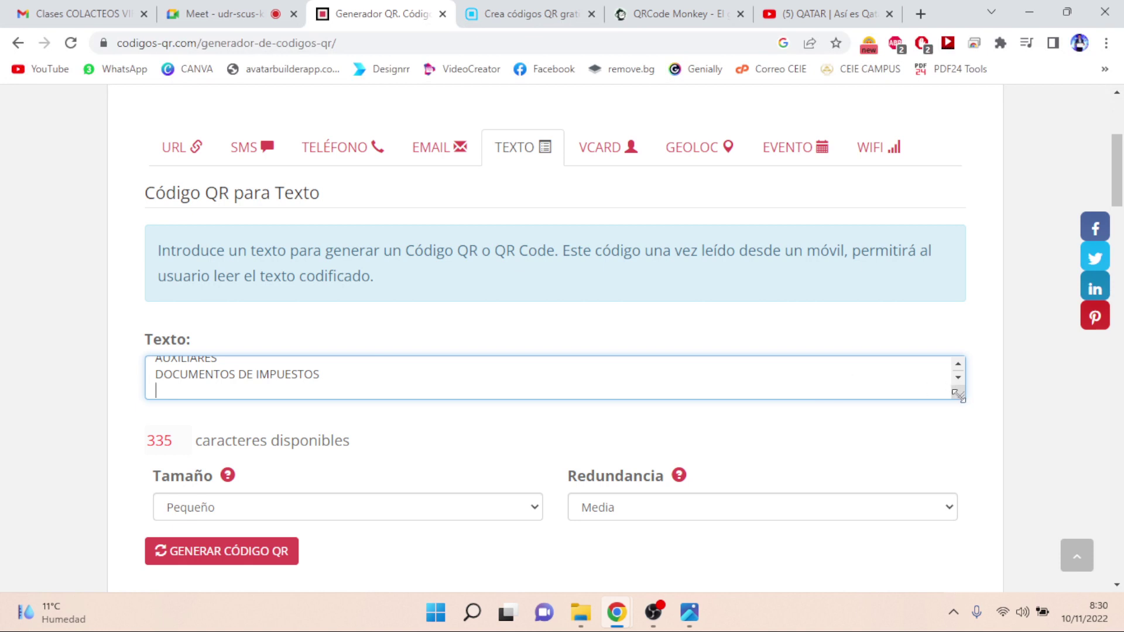
{"action": "left_click_drag", "start_coordinate": [961, 396], "coordinate": [960, 463]}
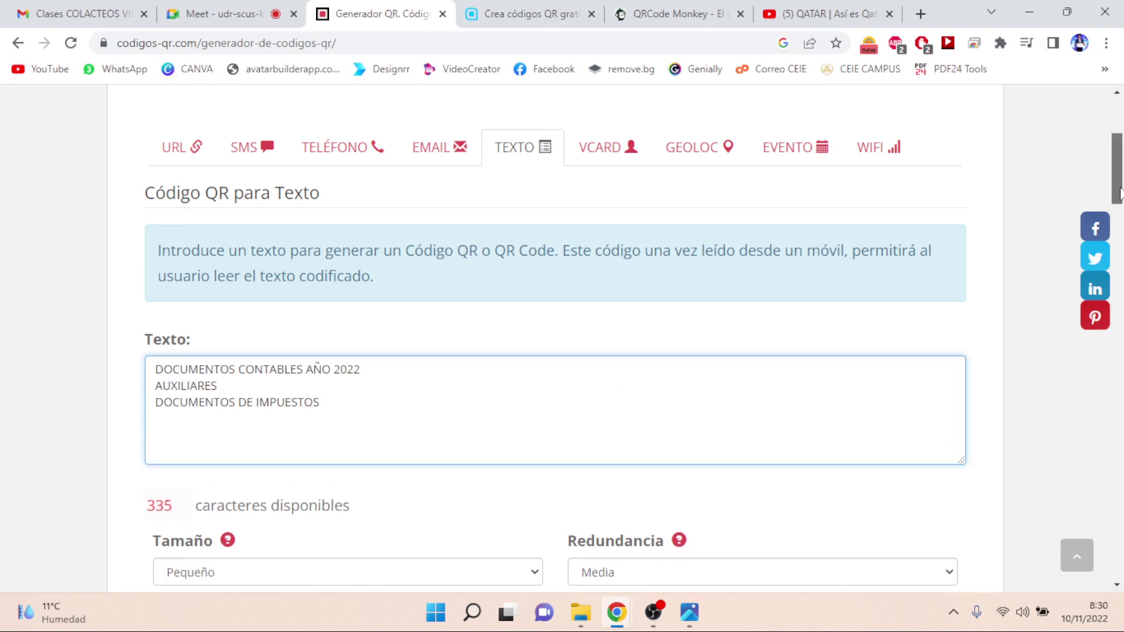
{"action": "scroll", "coordinate": [1120, 194], "scroll_direction": "down", "scroll_amount": 2}
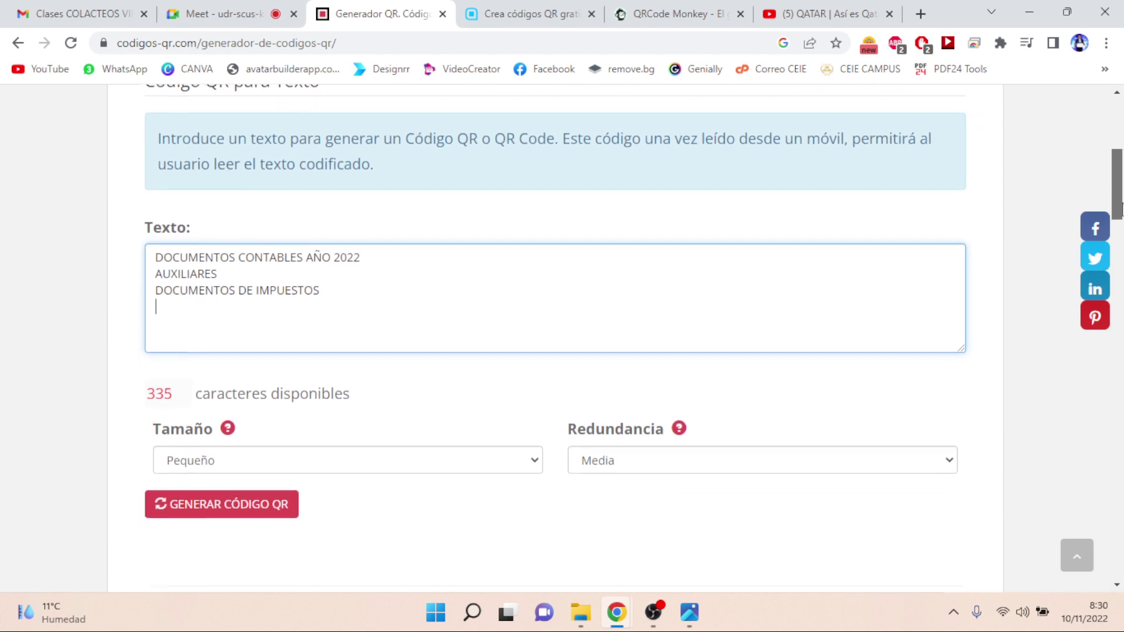
- Generate the QR code for the three accounting-document lines and scroll to view it
{"action": "left_click", "coordinate": [261, 503]}
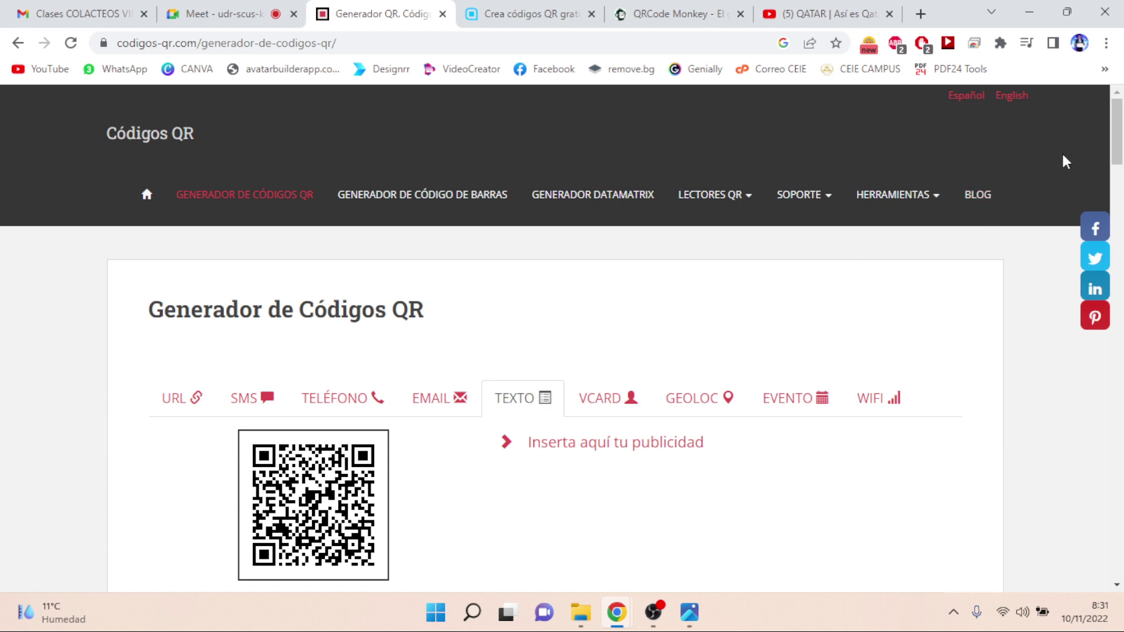
{"action": "scroll", "coordinate": [1117, 140], "scroll_direction": "down", "scroll_amount": 3}
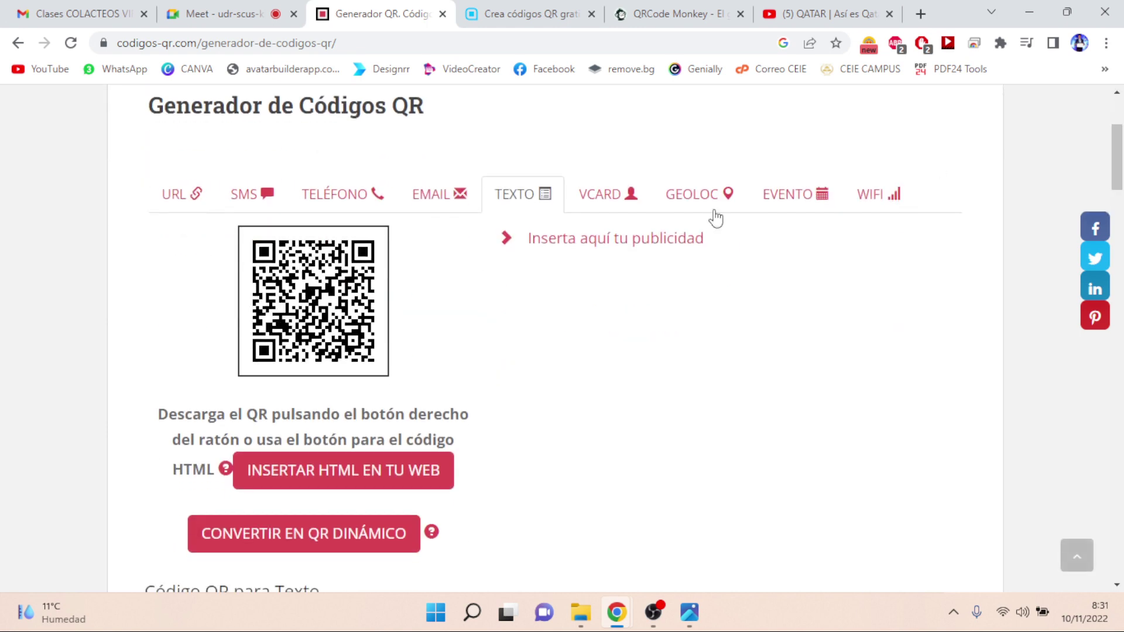
- Open the VCARD contact form, select Nombre/Apellido and scroll through its empty fields
{"action": "left_click", "coordinate": [595, 204]}
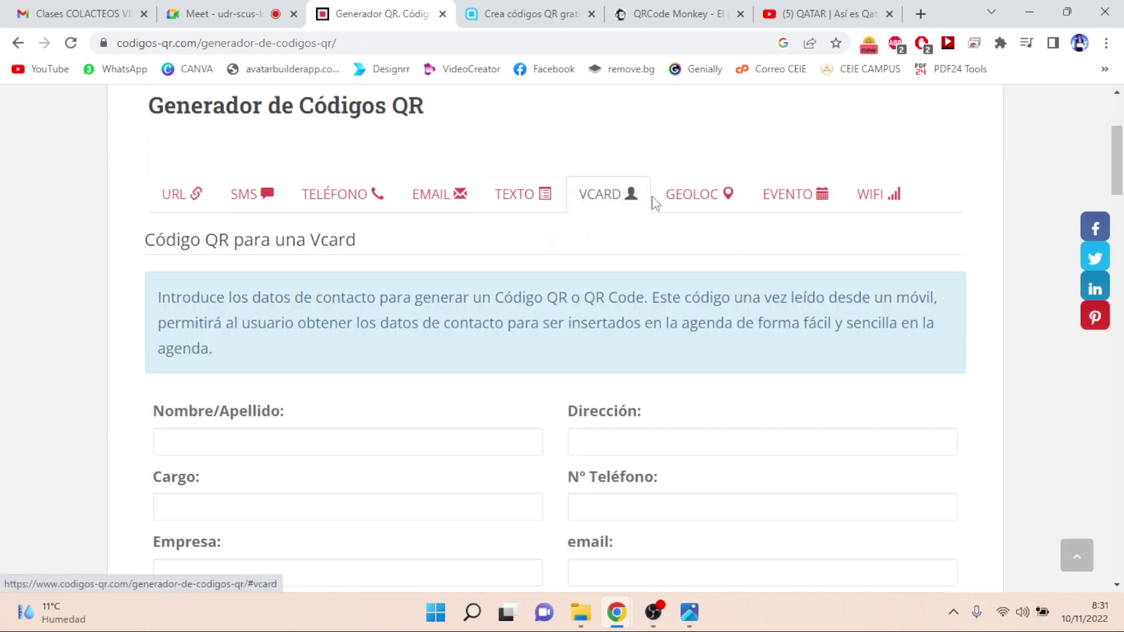
{"action": "mouse_move", "coordinate": [1118, 169]}
{"action": "left_mouse_down"}
{"action": "mouse_move", "coordinate": [1120, 189]}
{"action": "mouse_move", "coordinate": [1120, 178]}
{"action": "left_mouse_up"}
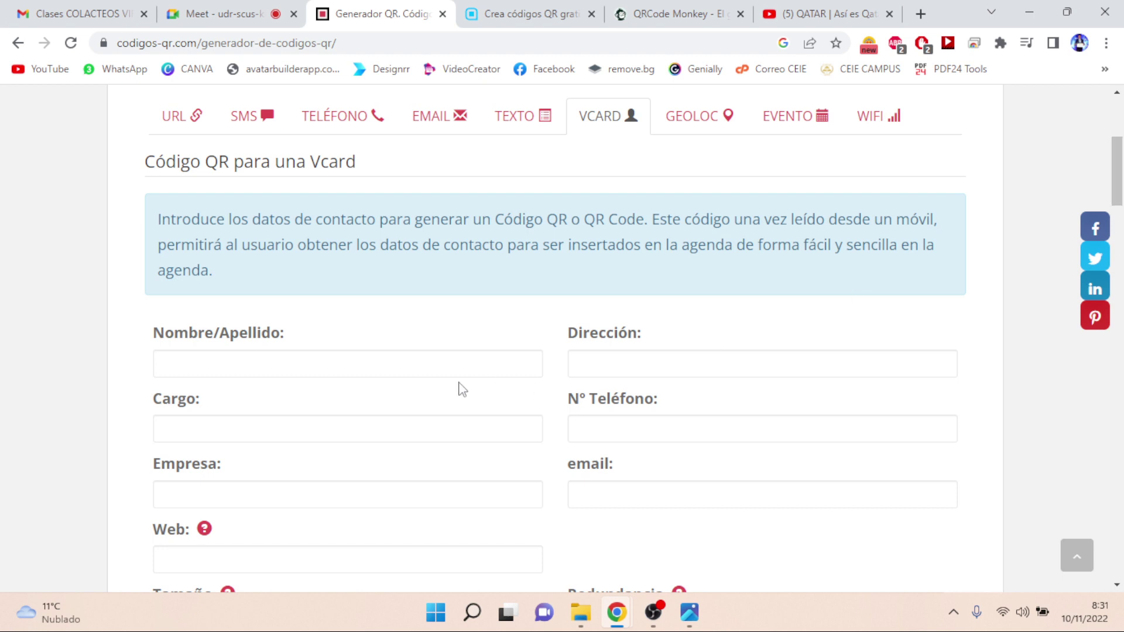
{"action": "left_click", "coordinate": [332, 366]}
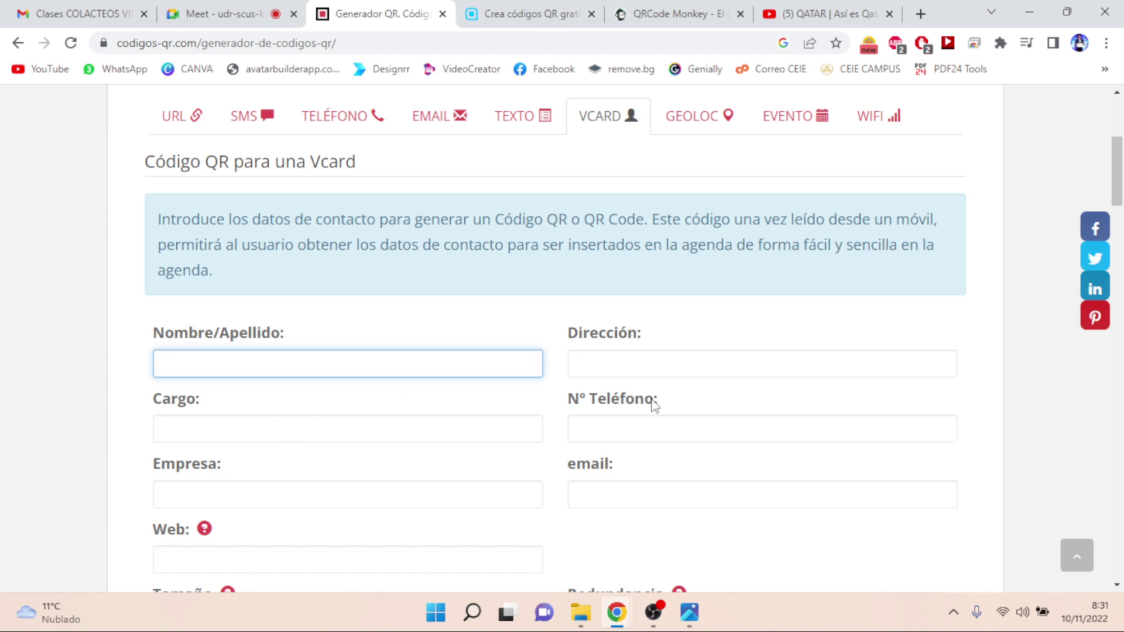
{"action": "scroll", "coordinate": [856, 240], "scroll_direction": "down", "scroll_amount": 3}
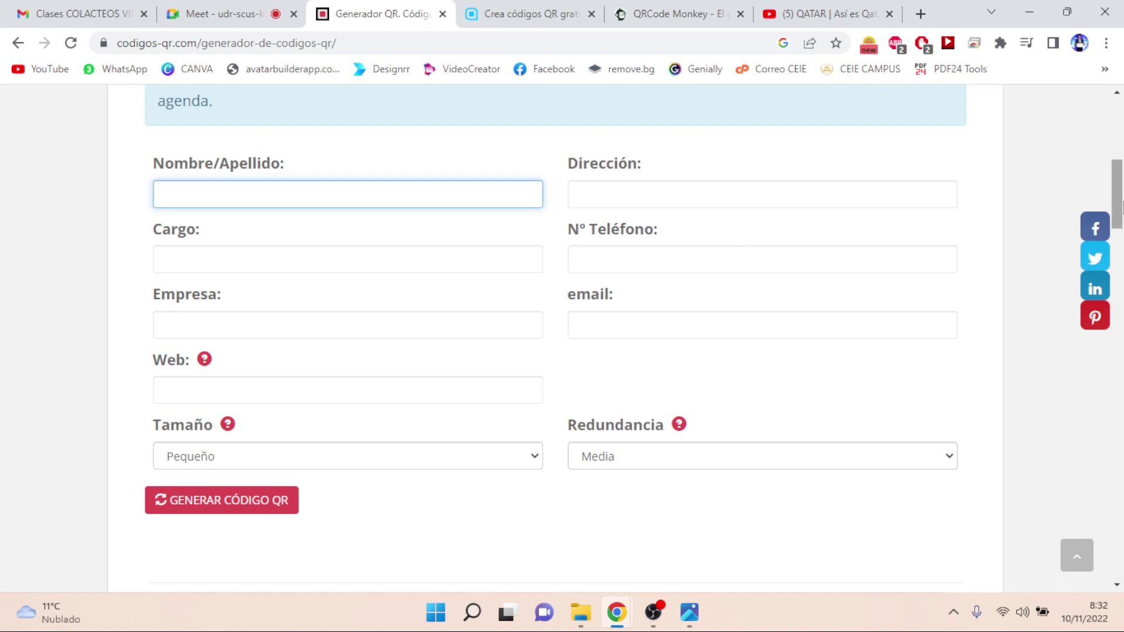
{"action": "left_click_drag", "start_coordinate": [1121, 203], "coordinate": [1122, 169]}
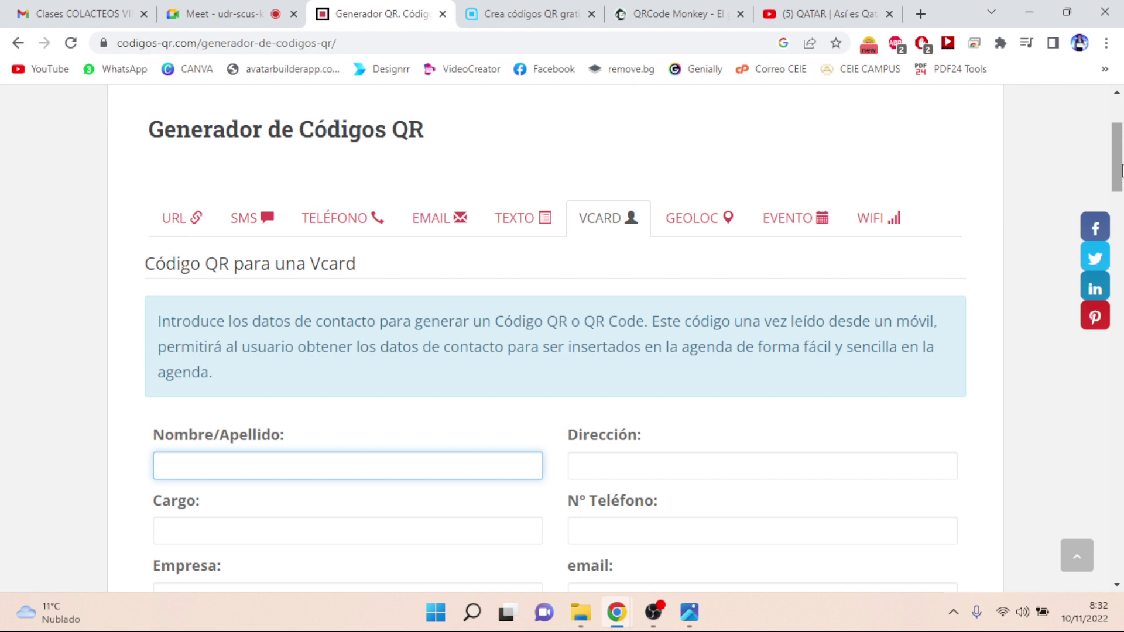
- Search Google Images for 'TARJETAS DE PRESENTACION CON QR' in a new tab
{"action": "left_click", "coordinate": [927, 20]}
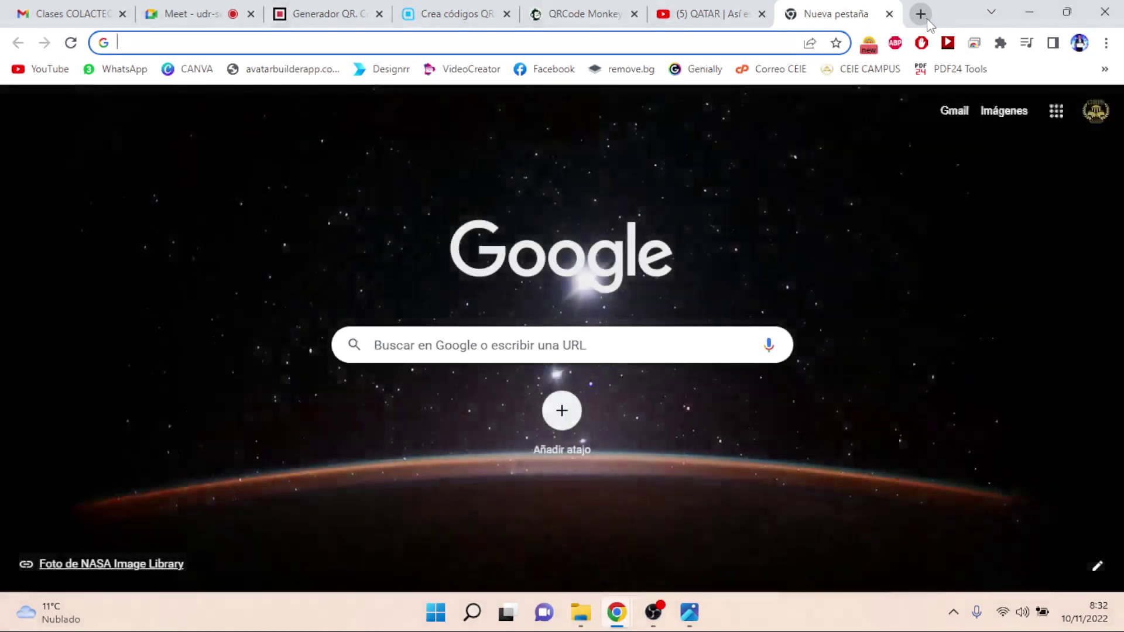
{"action": "type", "text": "TARJETAS DE P"}
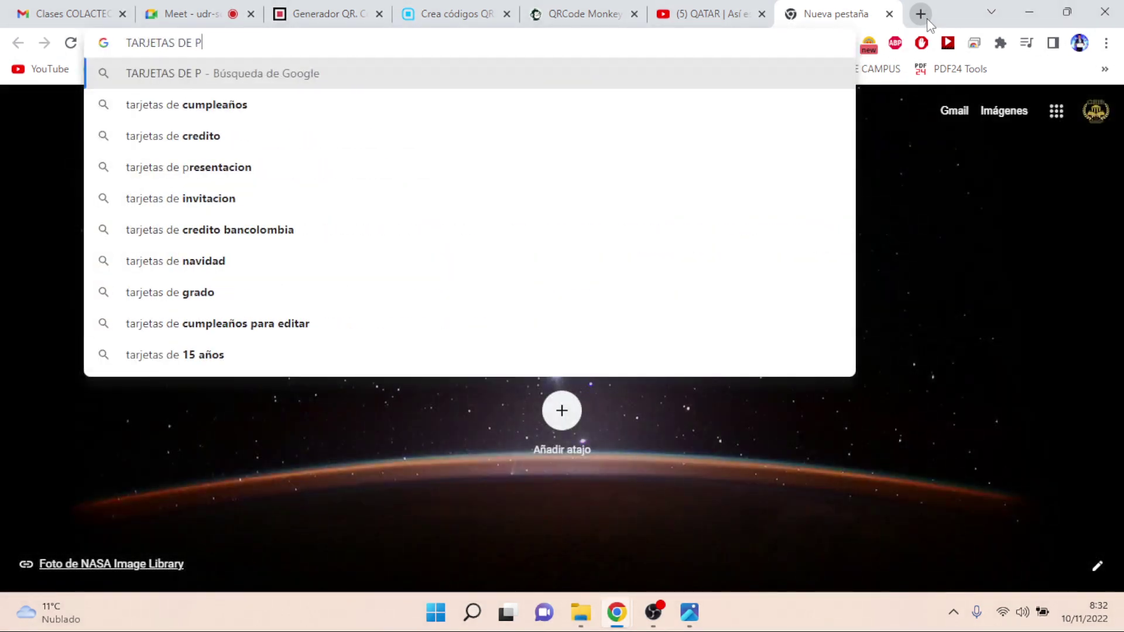
{"action": "type", "text": "RESENTACIO"}
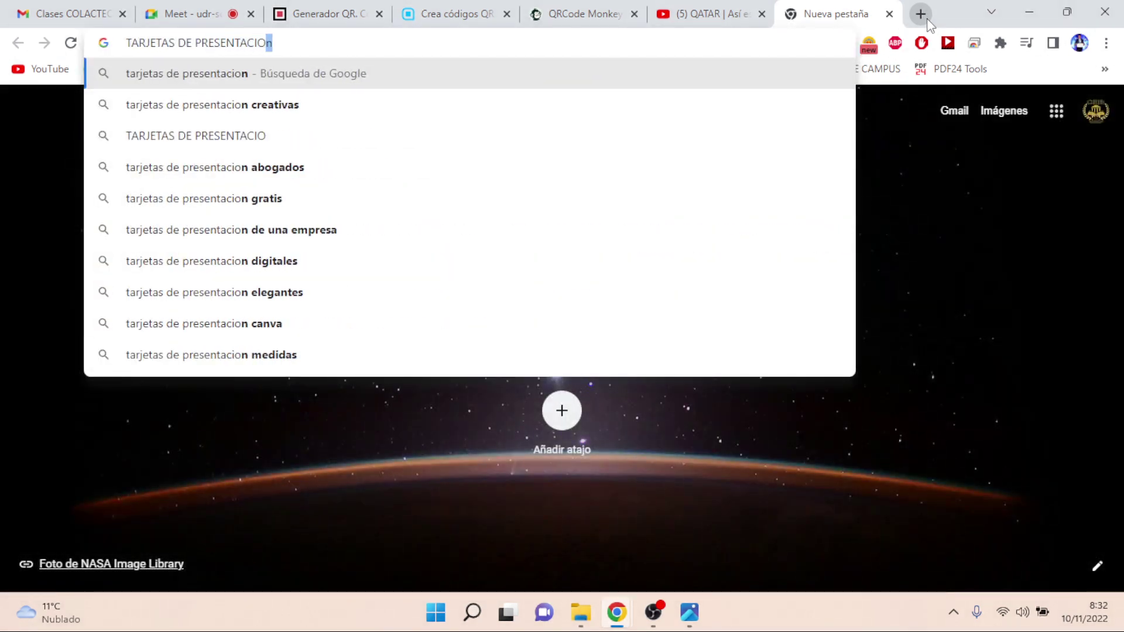
{"action": "type", "text": "N CON QR"}
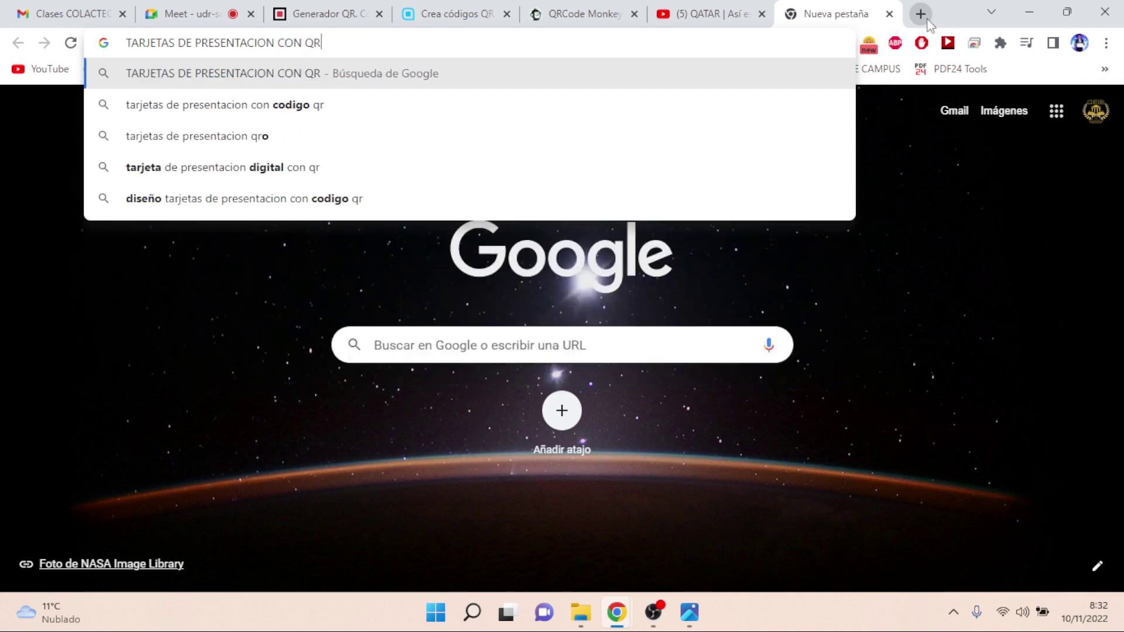
{"action": "key", "text": "Return"}
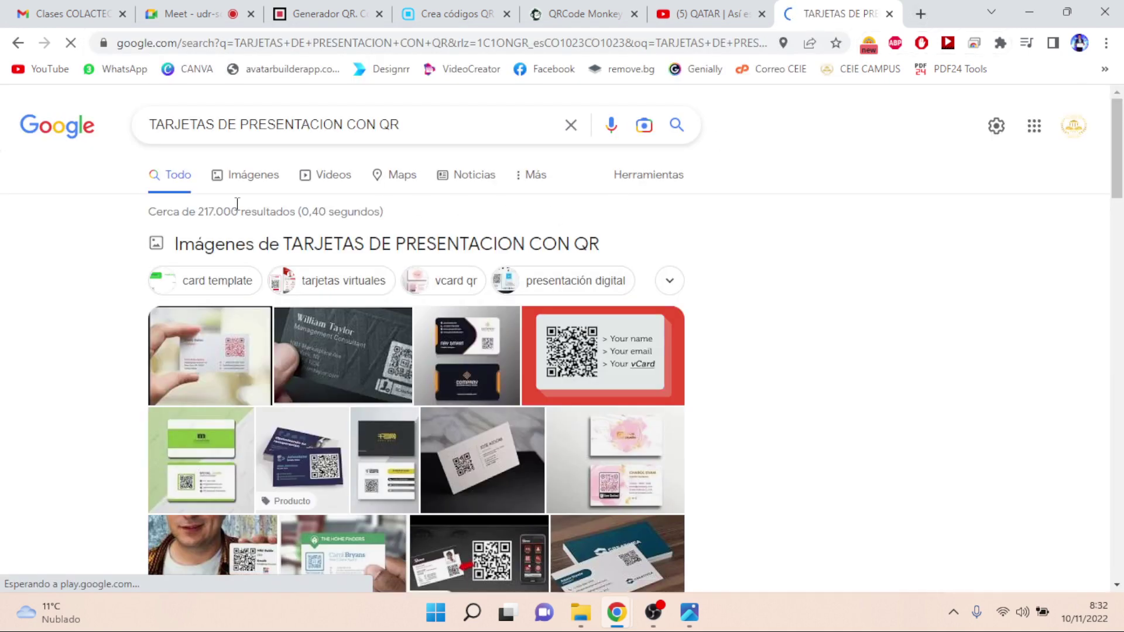
{"action": "left_click", "coordinate": [245, 182]}
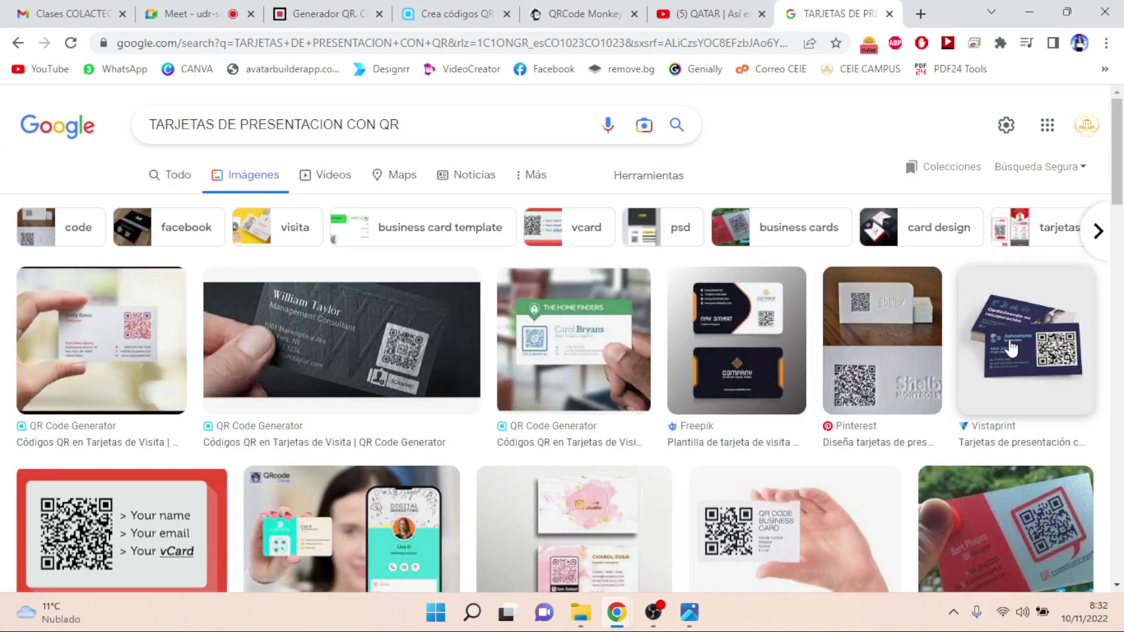
- Save the Vistaprint QR business-card image to Downloads as 'TARJETAS DE PRES'
{"action": "left_click", "coordinate": [1019, 345]}
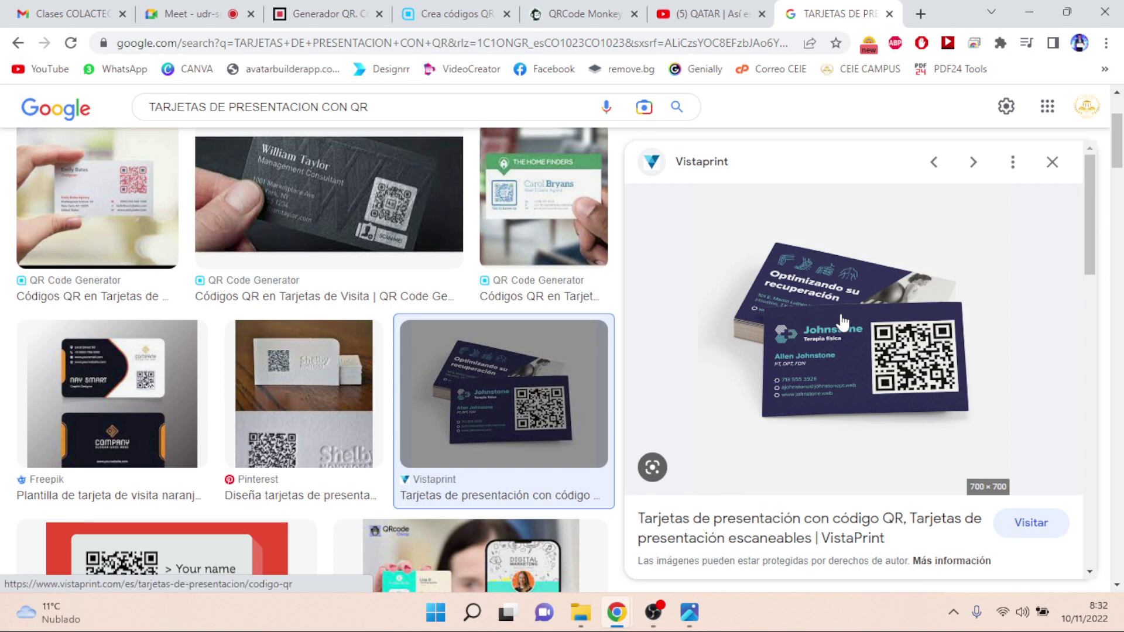
{"action": "right_click", "coordinate": [841, 321]}
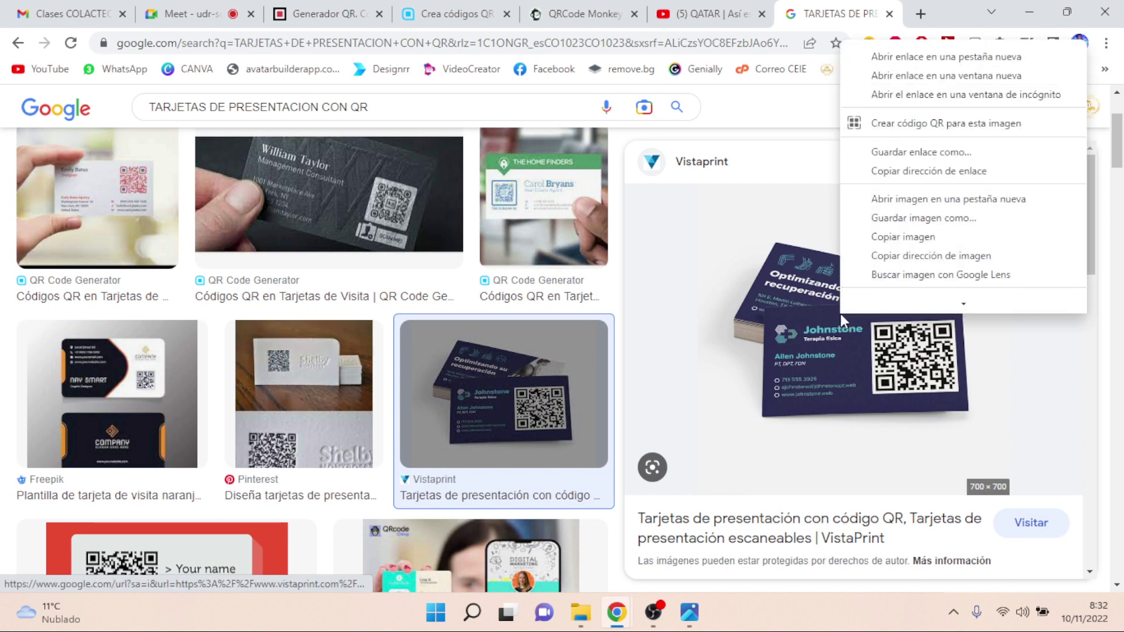
{"action": "left_click", "coordinate": [906, 218]}
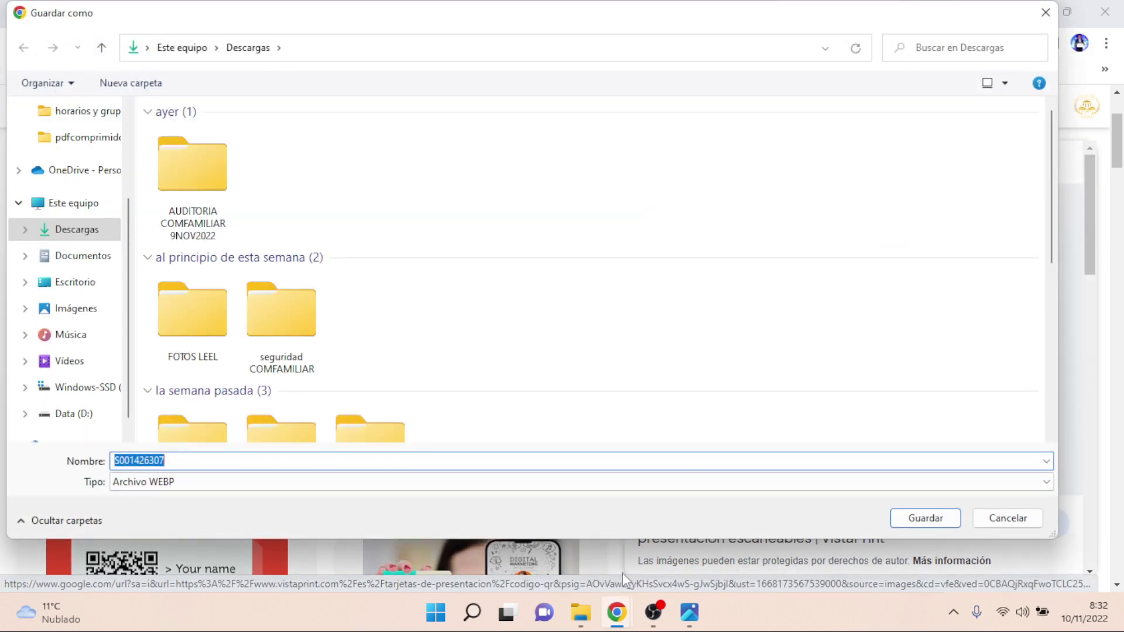
{"action": "type", "text": "TARJETAS"}
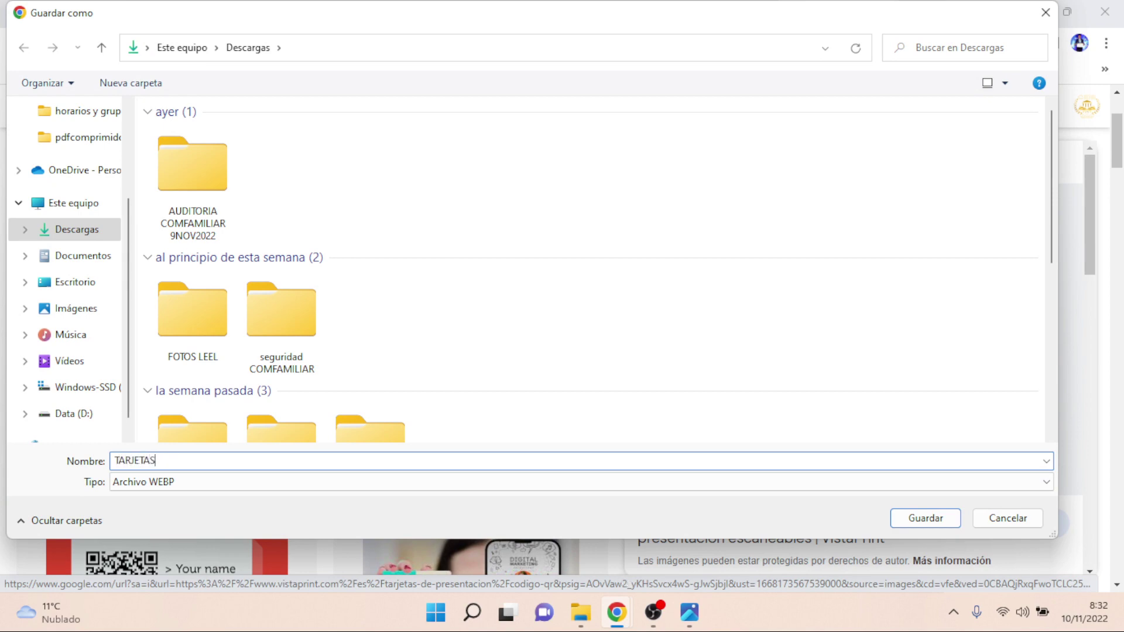
{"action": "type", "text": " DE PRES"}
{"action": "key", "text": "Return"}
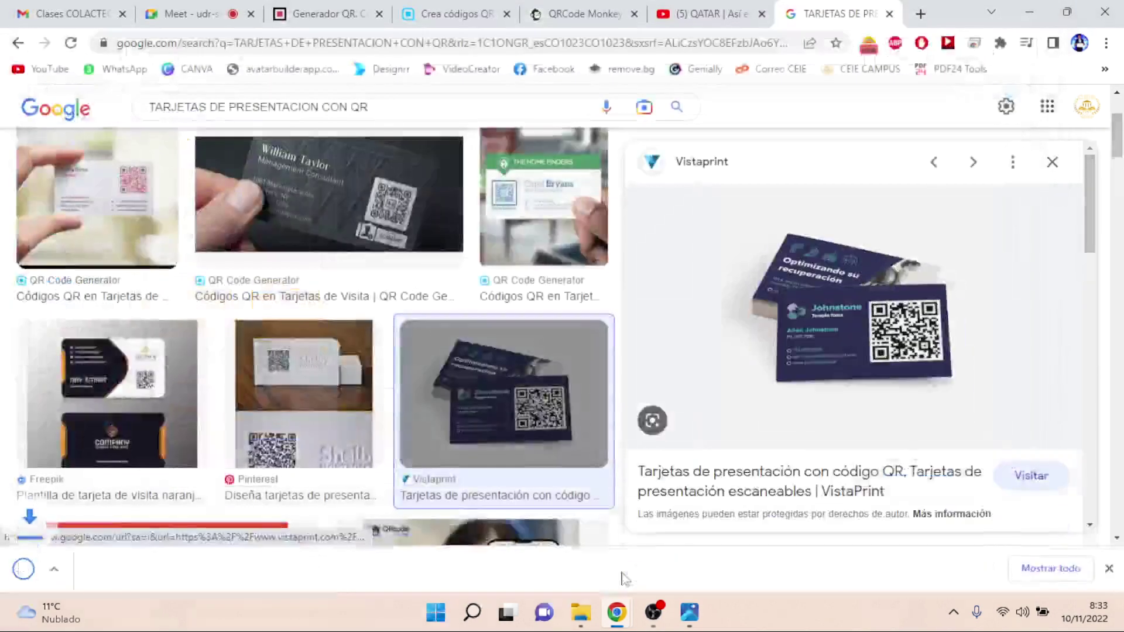
- Open the saved TARJETAS DE PRES image from Downloads in Paint
{"action": "left_click", "coordinate": [581, 612]}
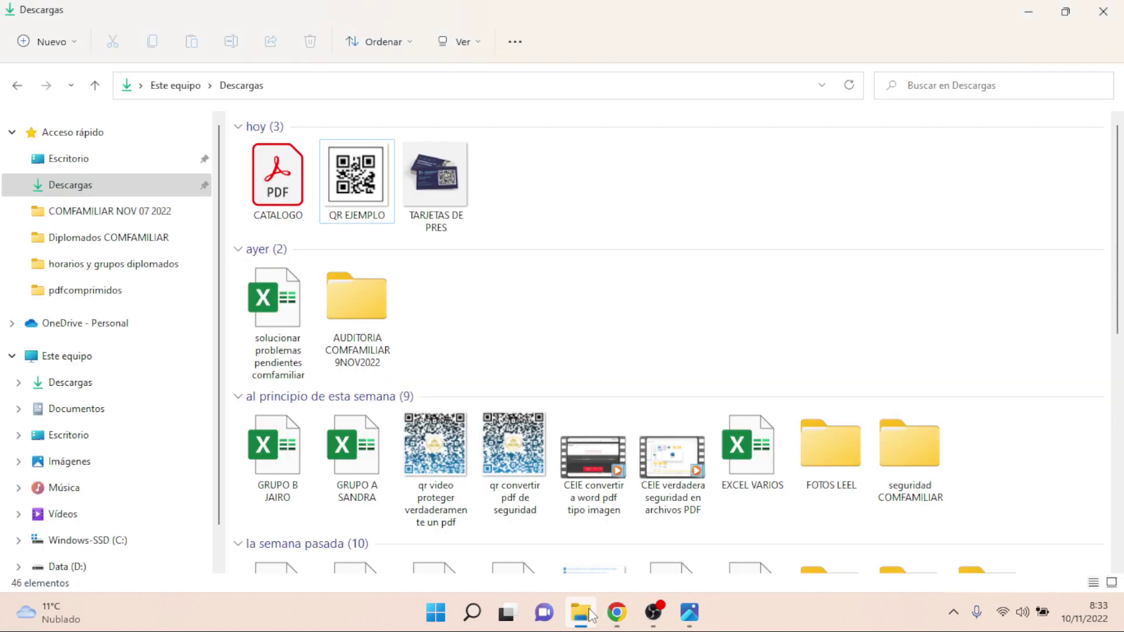
{"action": "left_click", "coordinate": [458, 188]}
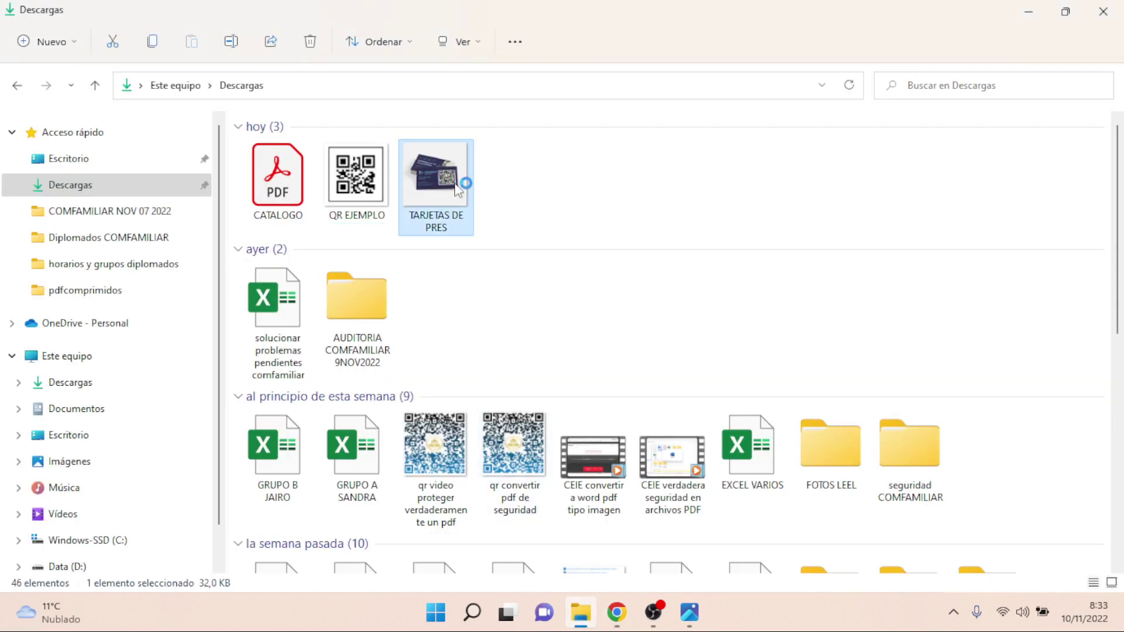
{"action": "double_click", "coordinate": [458, 189]}
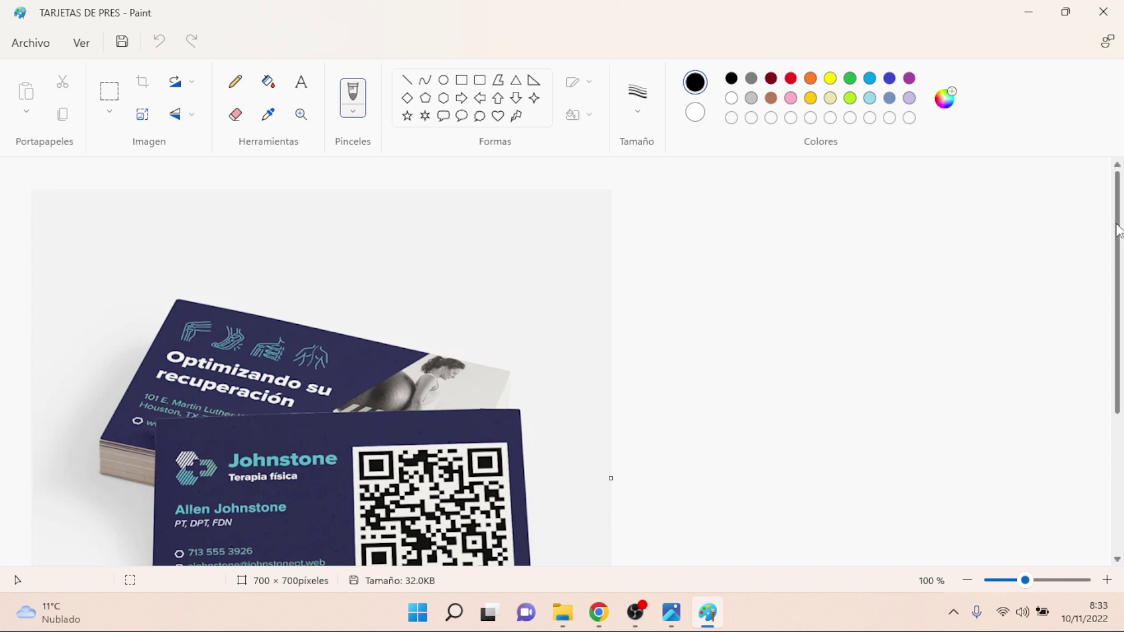
{"action": "left_click_drag", "start_coordinate": [1118, 232], "coordinate": [1118, 296]}
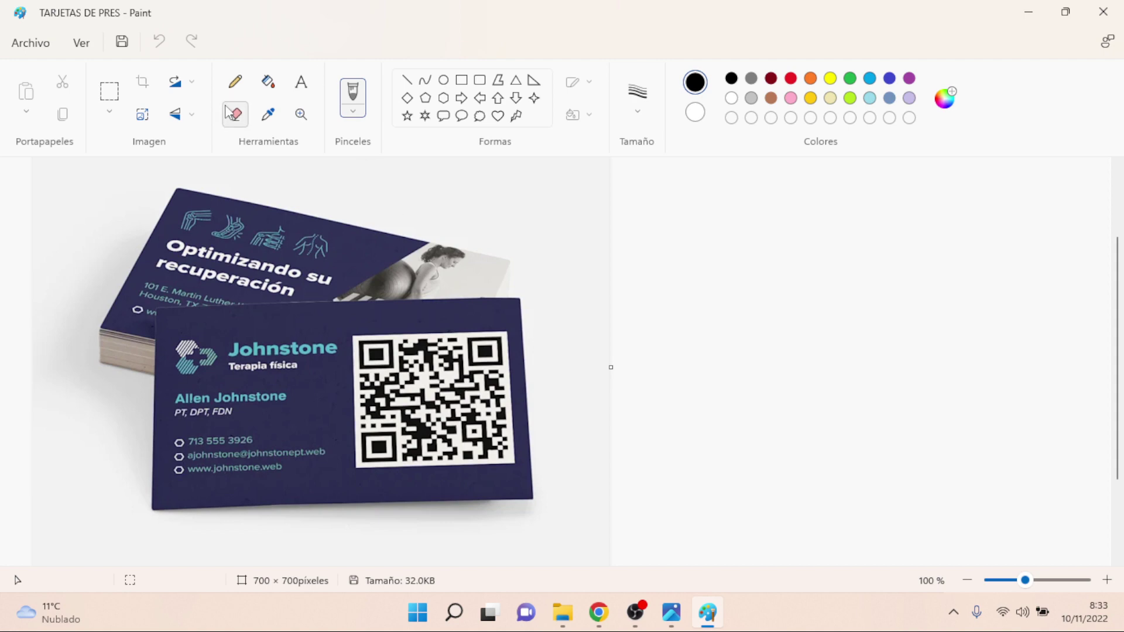
- Circle the QR code with a red 4px pencil line, then close Paint without saving
{"action": "left_click", "coordinate": [235, 83]}
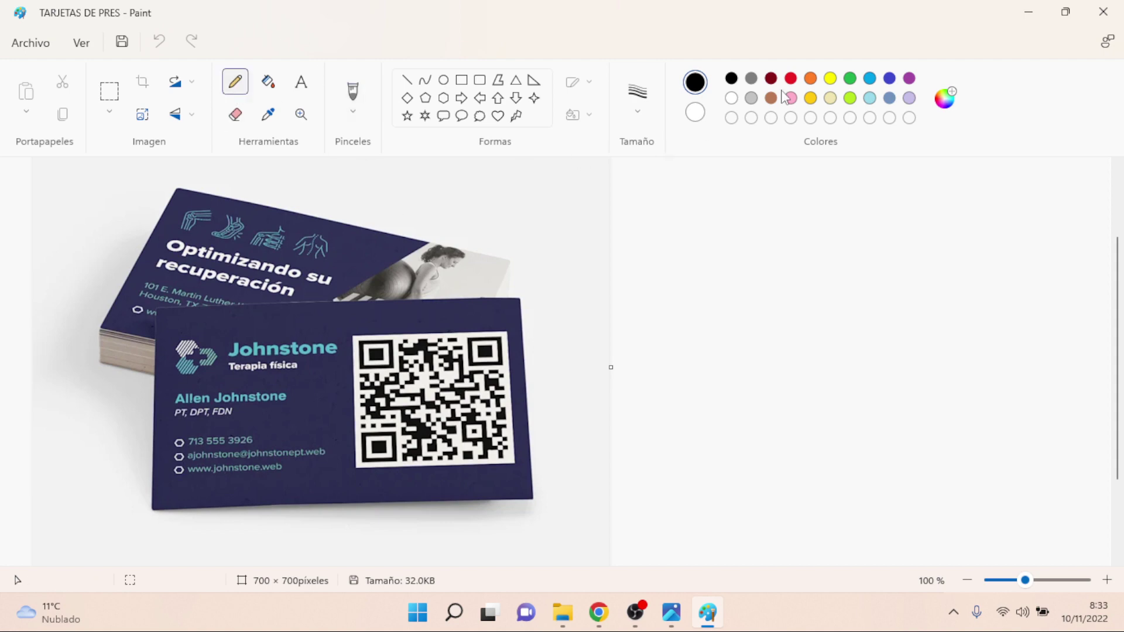
{"action": "left_click", "coordinate": [790, 78]}
{"action": "mouse_move", "coordinate": [462, 264]}
{"action": "left_mouse_down"}
{"action": "mouse_move", "coordinate": [448, 264]}
{"action": "mouse_move", "coordinate": [431, 472]}
{"action": "mouse_move", "coordinate": [480, 235]}
{"action": "mouse_move", "coordinate": [409, 245]}
{"action": "left_mouse_up"}
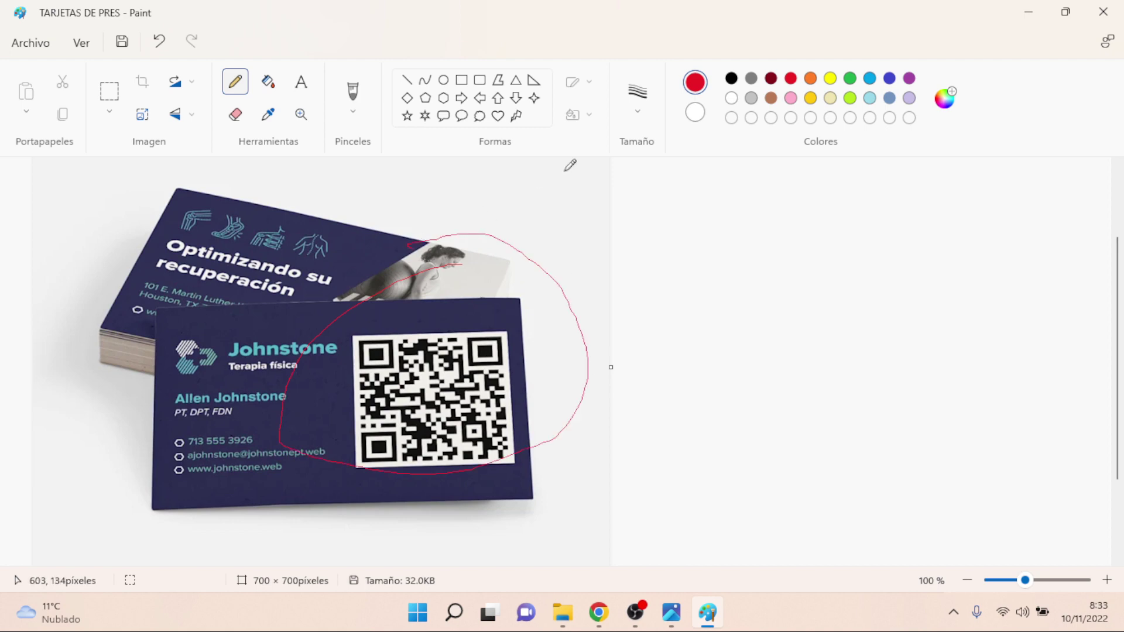
{"action": "left_click", "coordinate": [638, 105]}
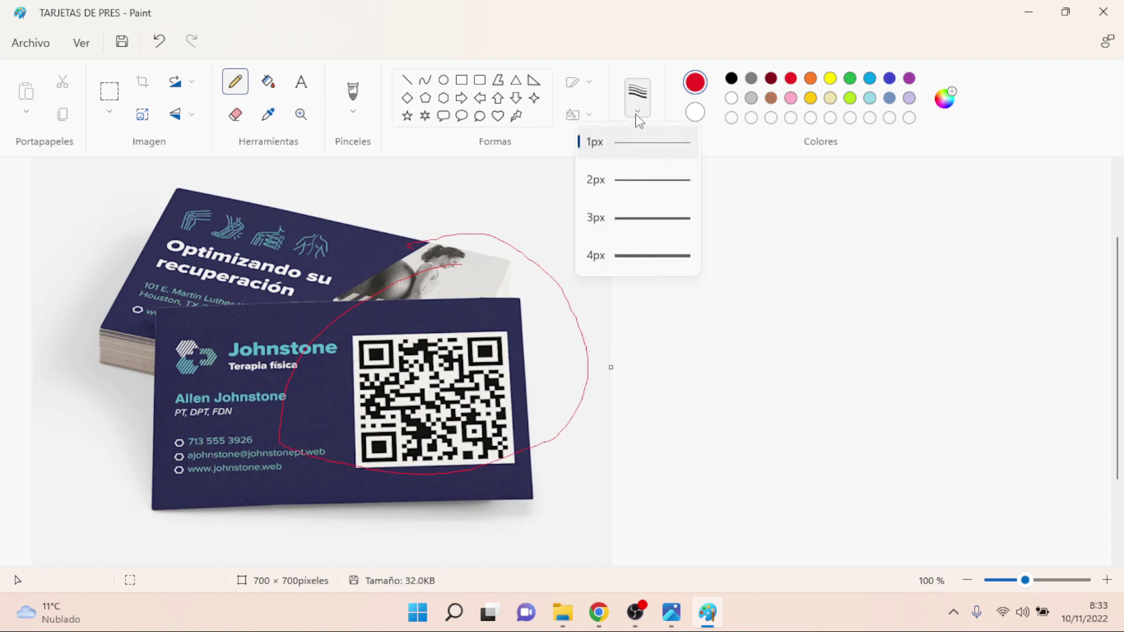
{"action": "left_click", "coordinate": [628, 262]}
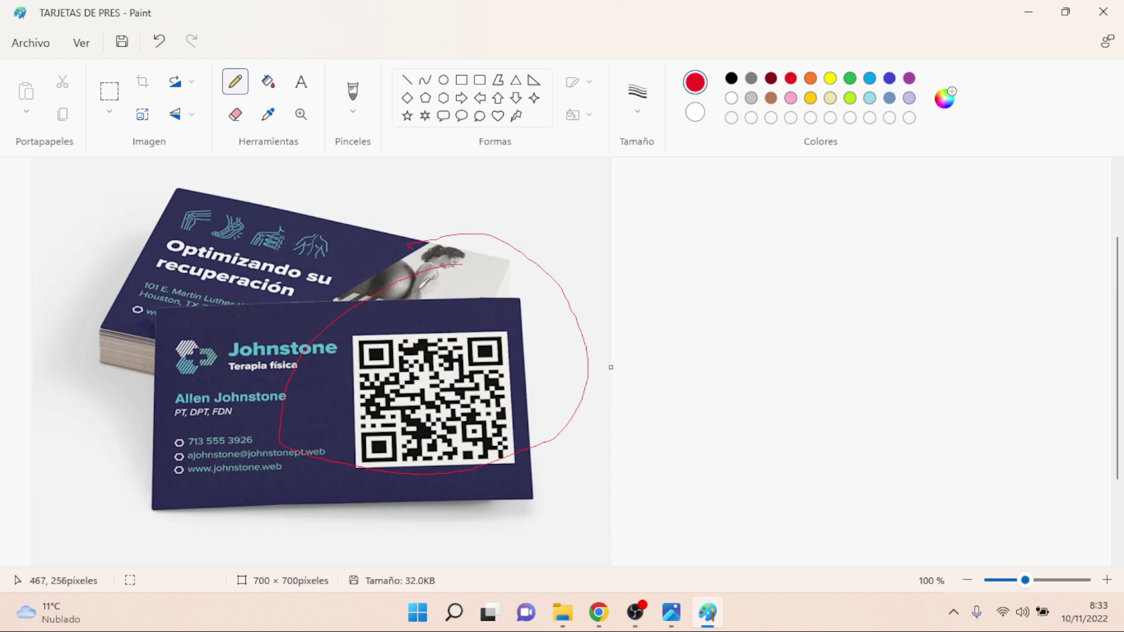
{"action": "mouse_move", "coordinate": [427, 284]}
{"action": "left_mouse_down"}
{"action": "mouse_move", "coordinate": [446, 480]}
{"action": "mouse_move", "coordinate": [448, 260]}
{"action": "mouse_move", "coordinate": [418, 271]}
{"action": "left_mouse_up"}
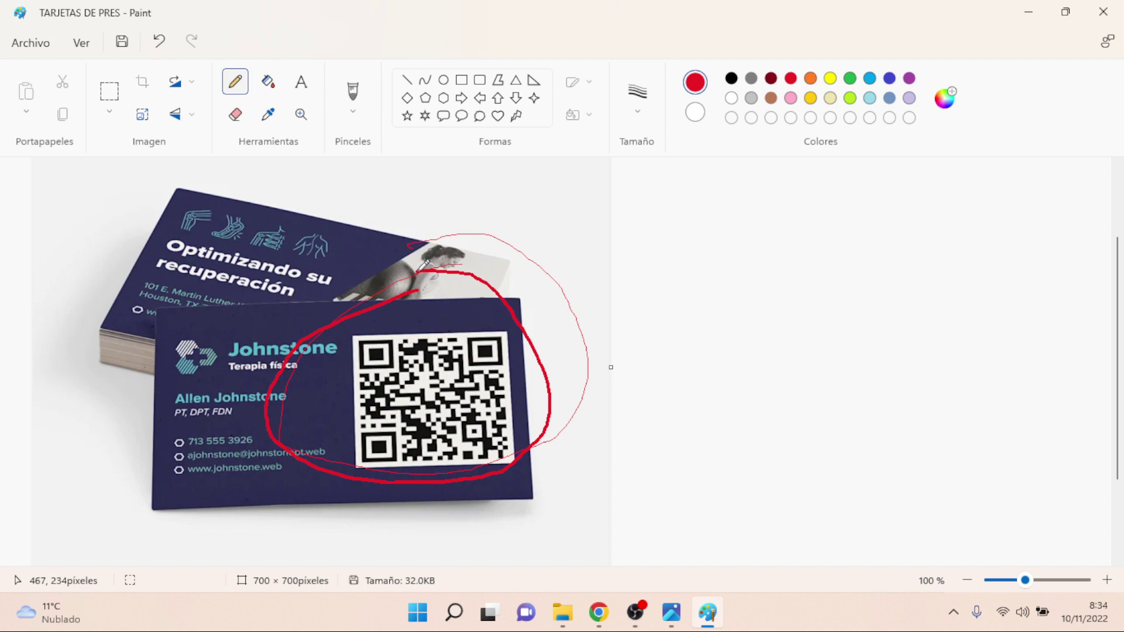
{"action": "left_click", "coordinate": [1104, 12]}
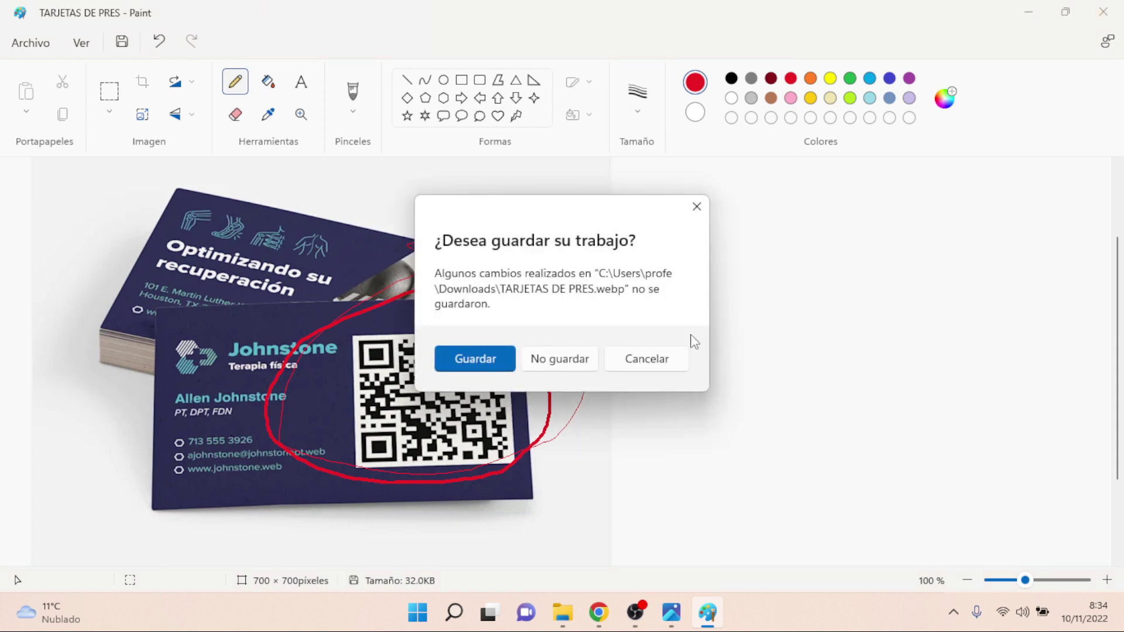
{"action": "left_click", "coordinate": [573, 368]}
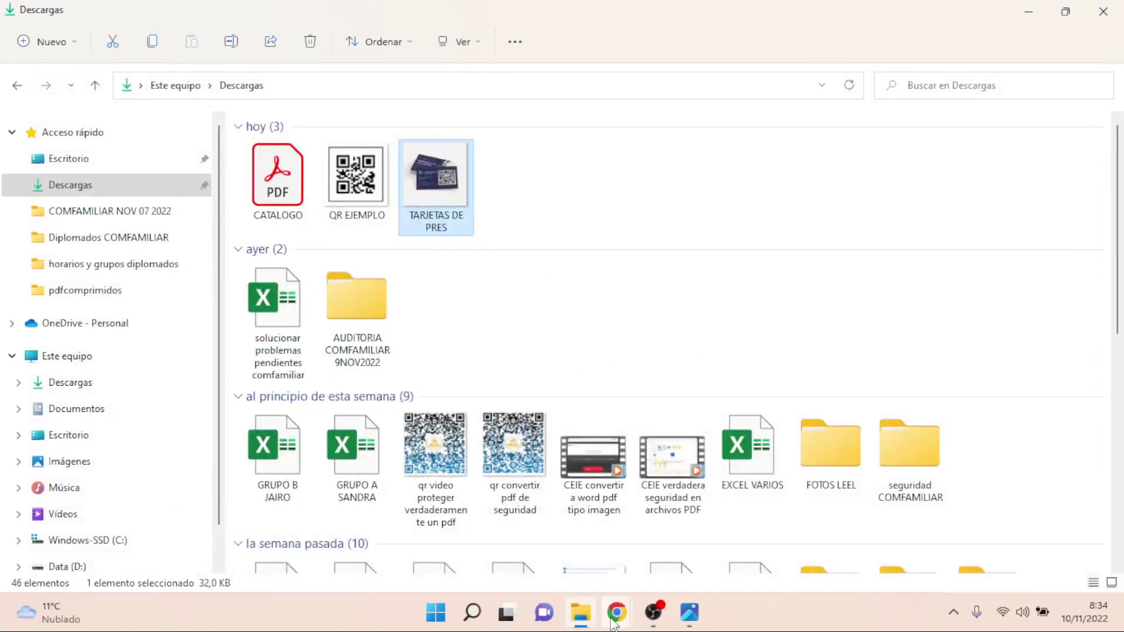
- Close the Google Images tab to return to codigos-qr.com
{"action": "mouse_move", "coordinate": [612, 624]}
{"action": "left_click", "coordinate": [571, 550]}
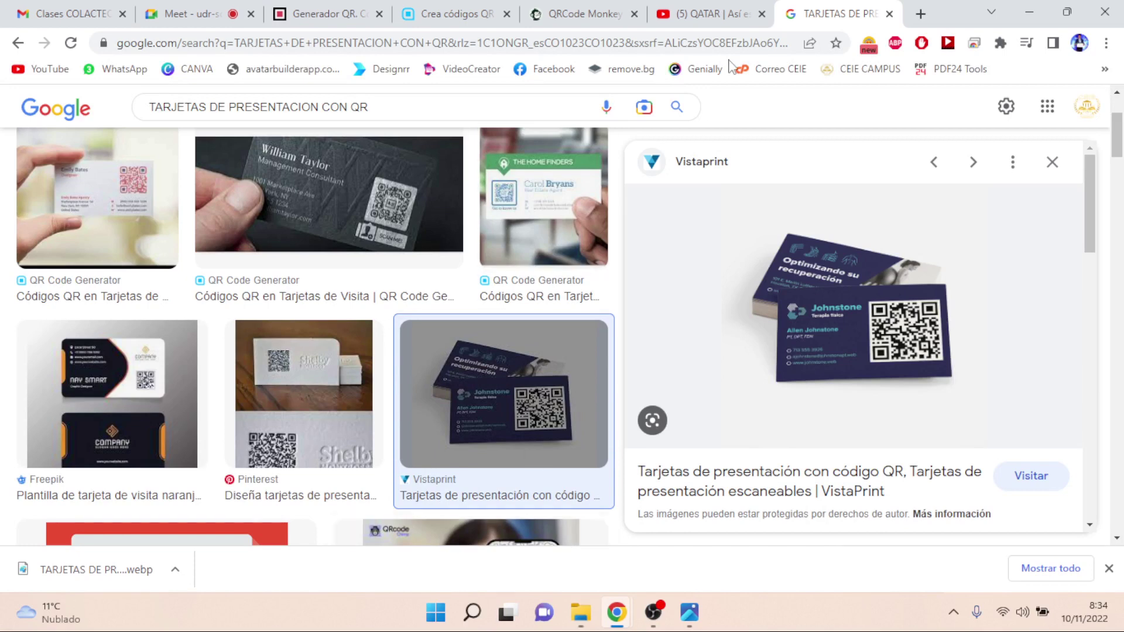
{"action": "left_click", "coordinate": [889, 13]}
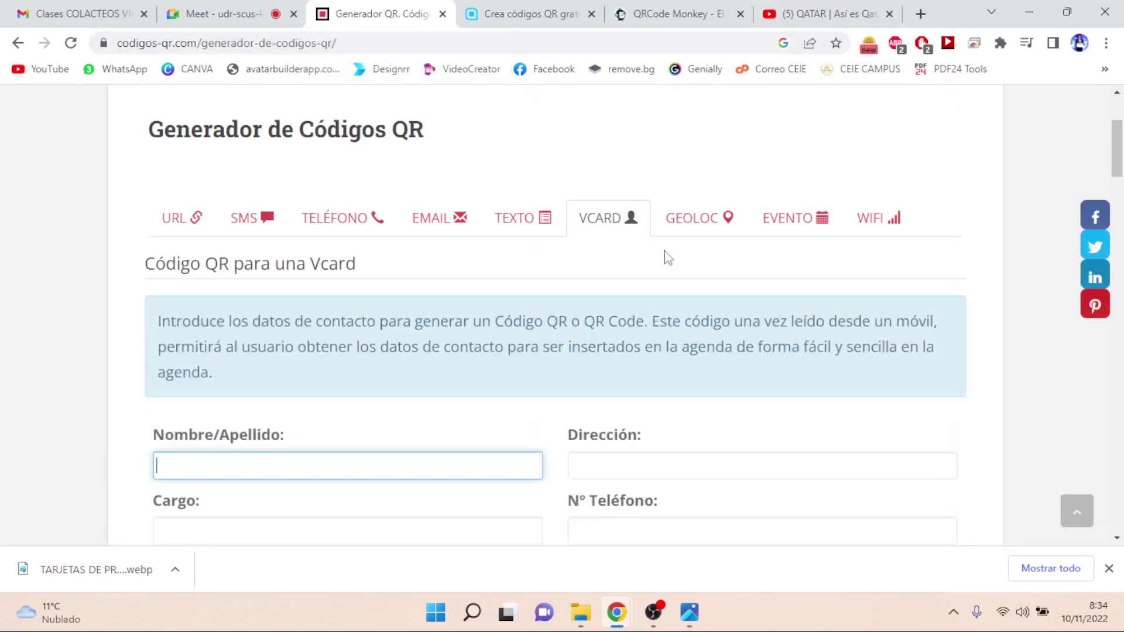
- Try the GEOLOC form's Latitud and Longitud fields, then bring up the EVENTO form
{"action": "left_click", "coordinate": [695, 233]}
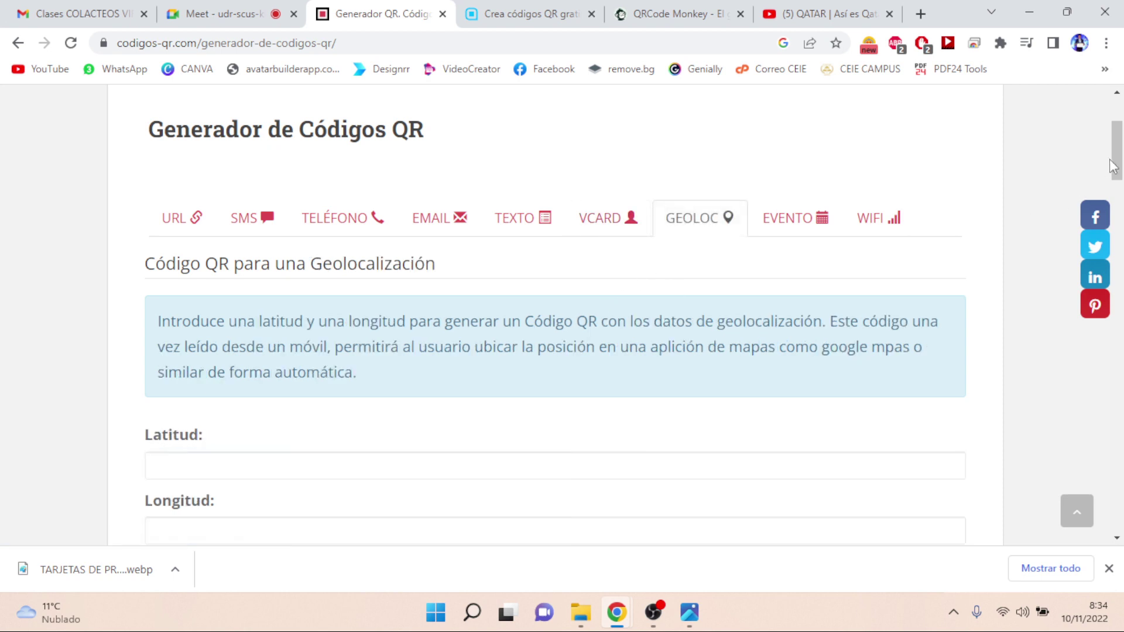
{"action": "left_click_drag", "start_coordinate": [1116, 166], "coordinate": [1121, 183]}
{"action": "scroll", "coordinate": [1120, 183], "scroll_direction": "up", "scroll_amount": 1}
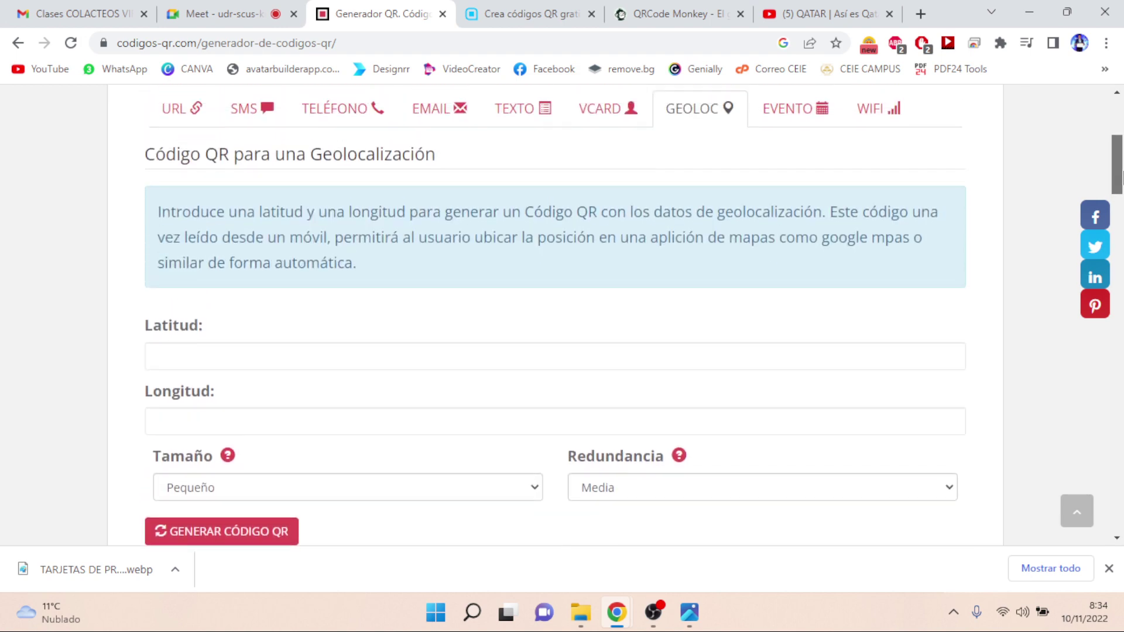
{"action": "left_click", "coordinate": [240, 354]}
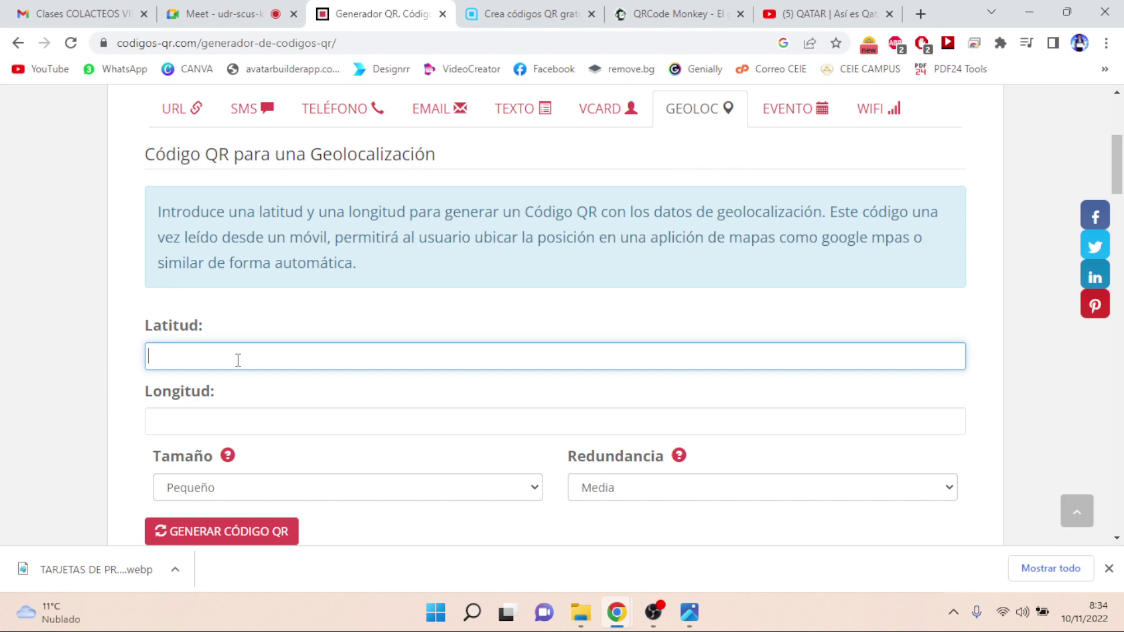
{"action": "left_click", "coordinate": [178, 416]}
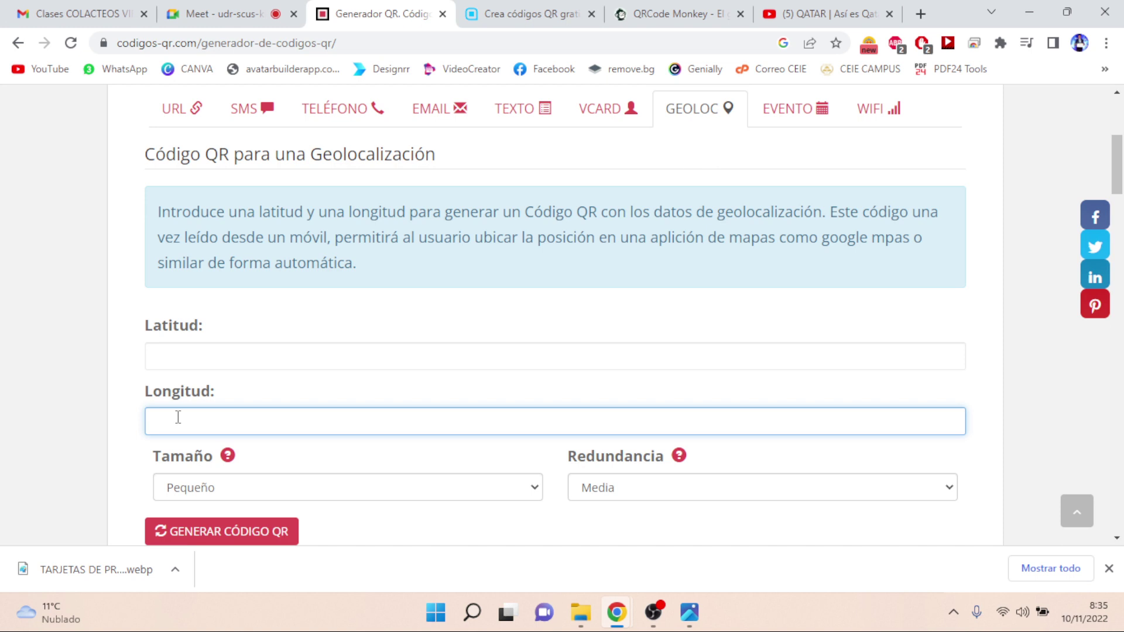
{"action": "left_click", "coordinate": [779, 111]}
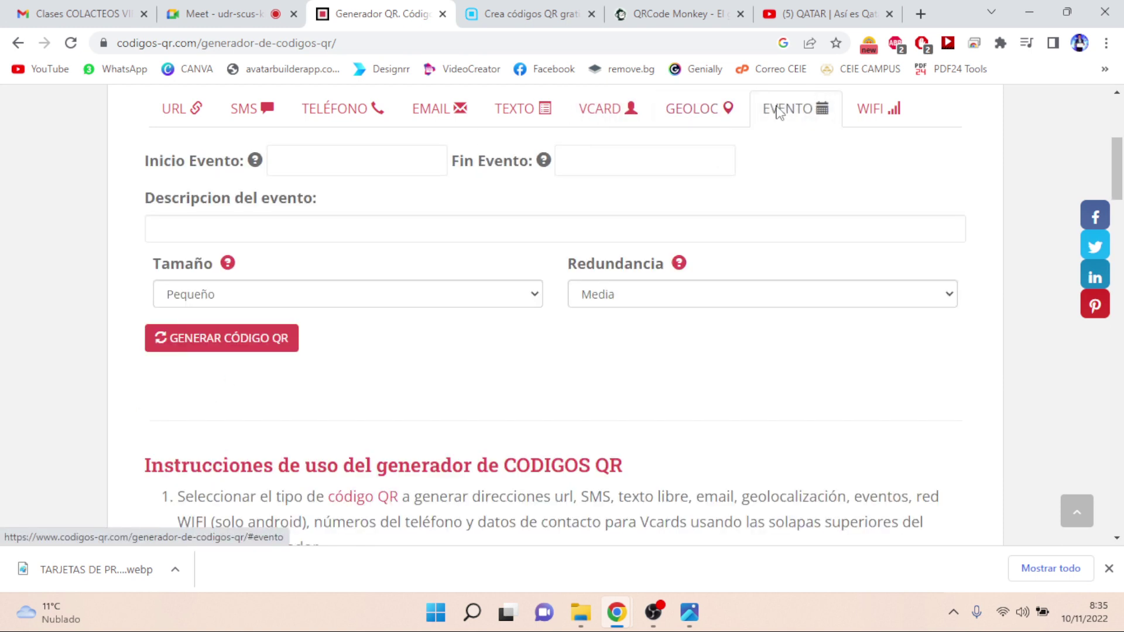
- Select the Inicio Evento, Fin Evento and description fields, then switch to the WIFI form
{"action": "left_click", "coordinate": [293, 167]}
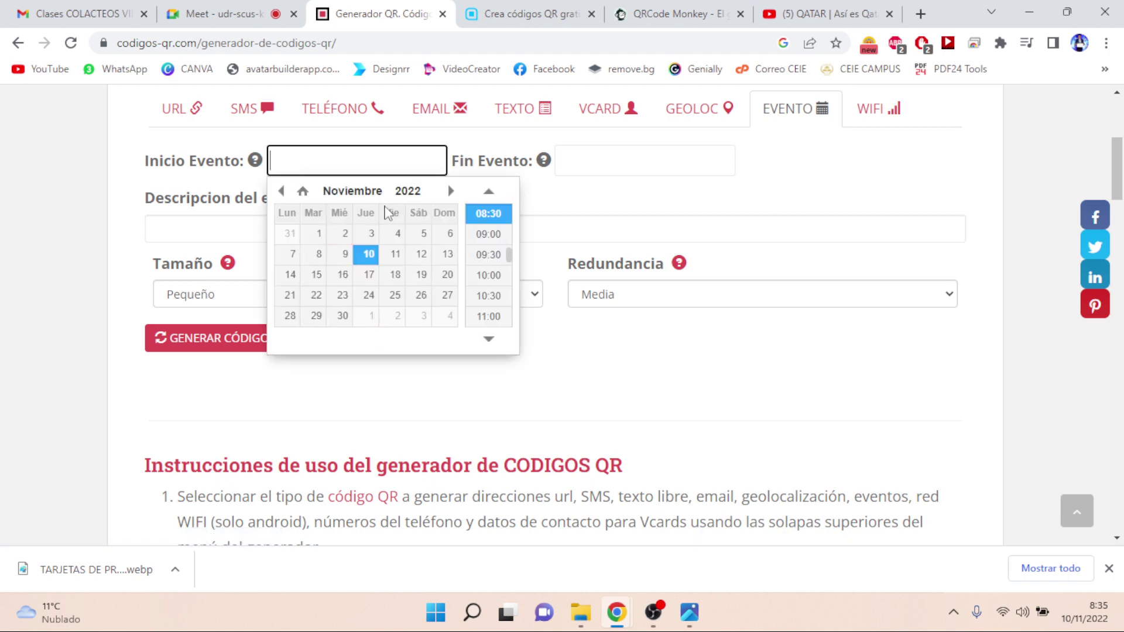
{"action": "left_click", "coordinate": [609, 160]}
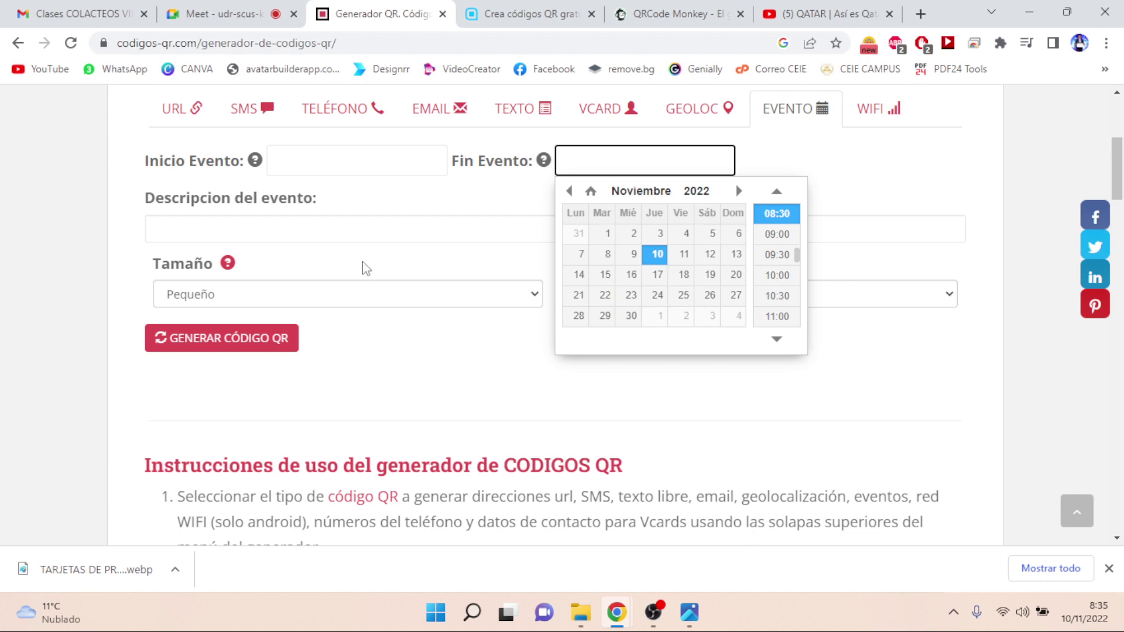
{"action": "left_click", "coordinate": [353, 231]}
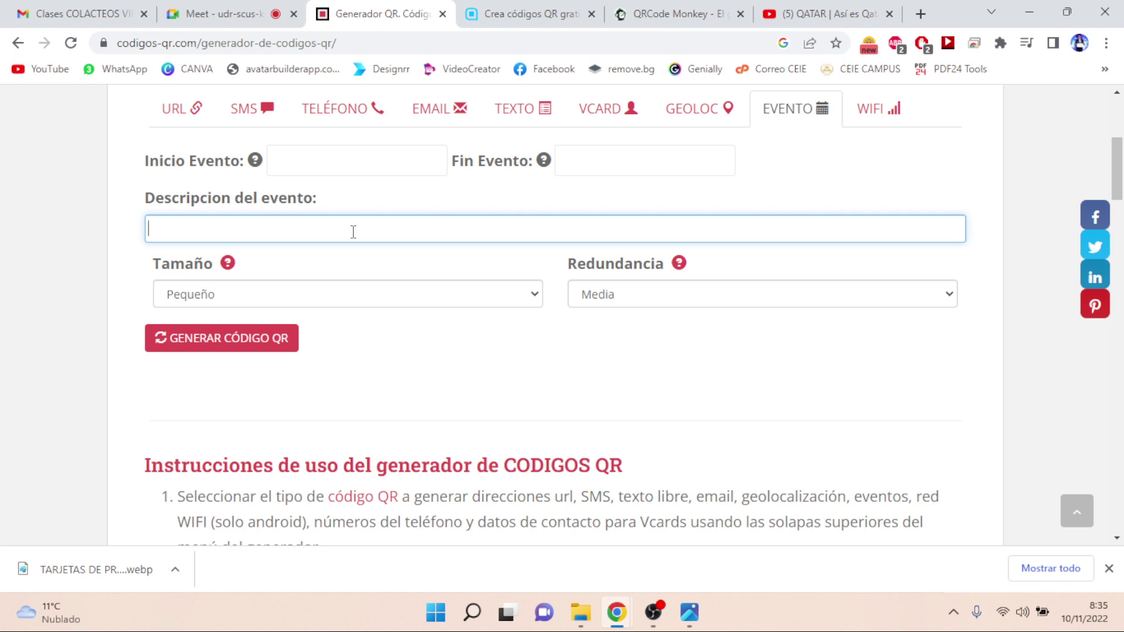
{"action": "left_click", "coordinate": [873, 115]}
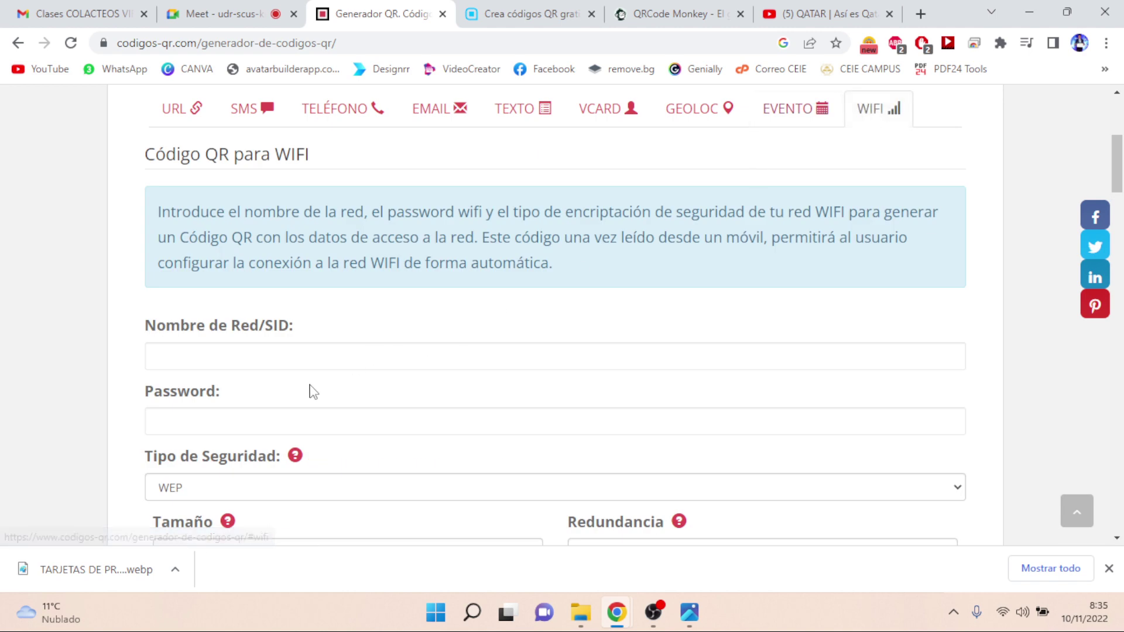
- Select the WiFi name and password fields, admit the Meet participant, then return to the generator
{"action": "left_click", "coordinate": [314, 345]}
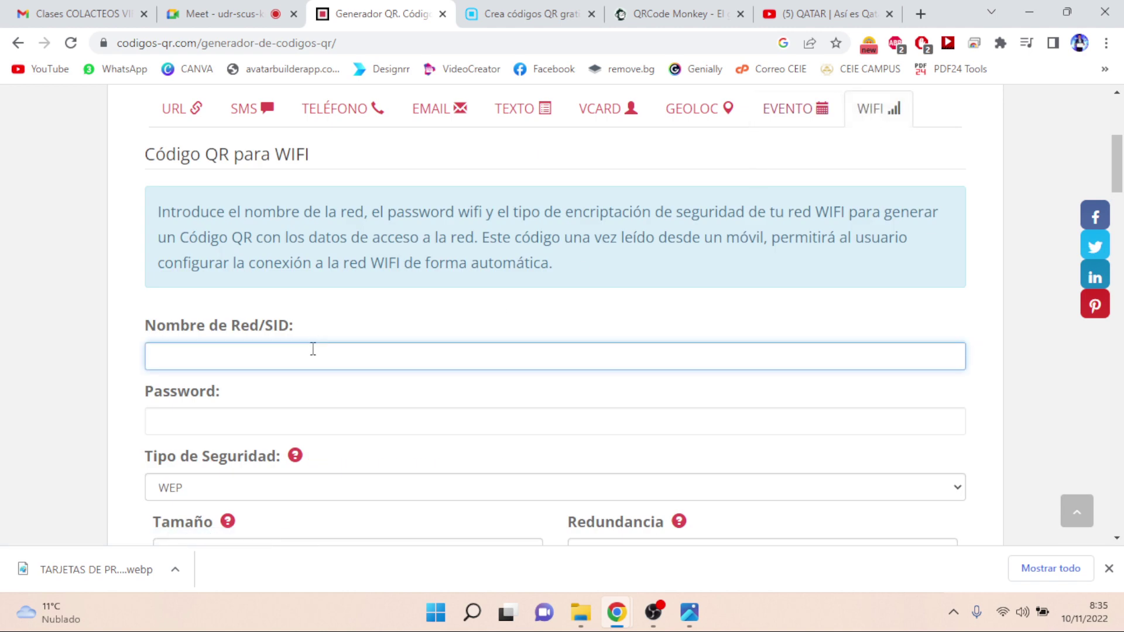
{"action": "left_click", "coordinate": [225, 423]}
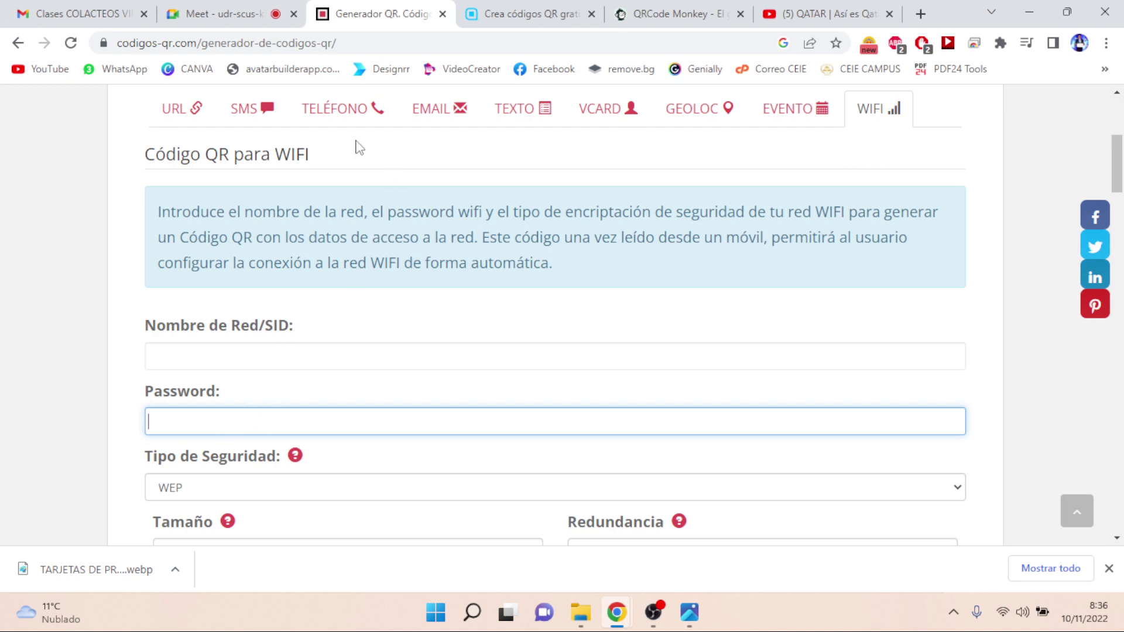
{"action": "left_click", "coordinate": [245, 19]}
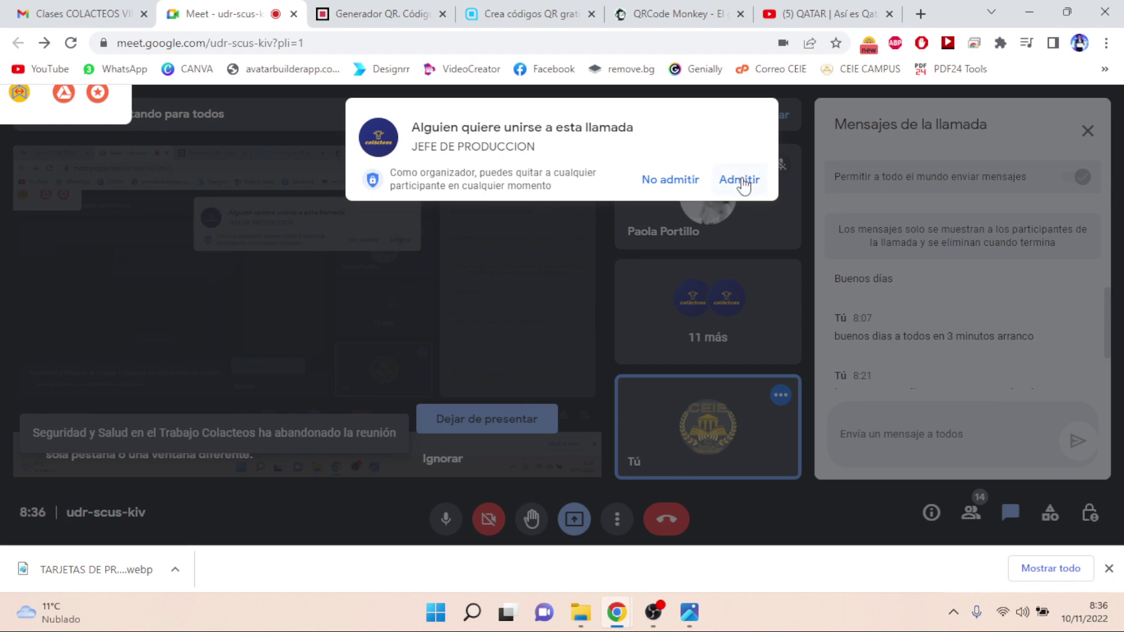
{"action": "left_click", "coordinate": [741, 180]}
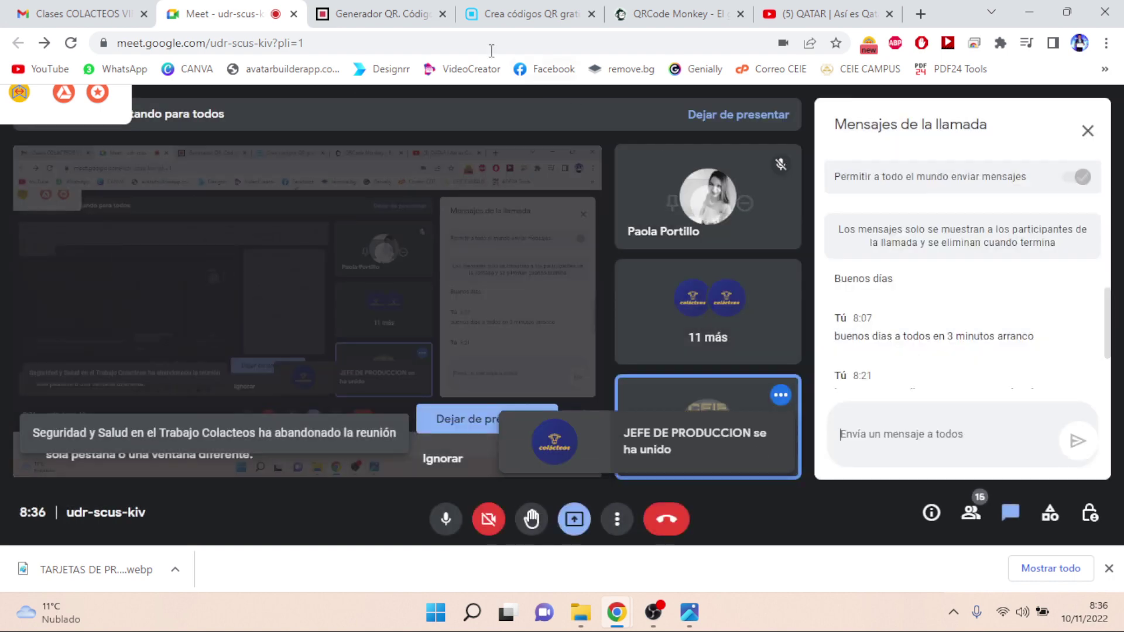
{"action": "left_click", "coordinate": [404, 24]}
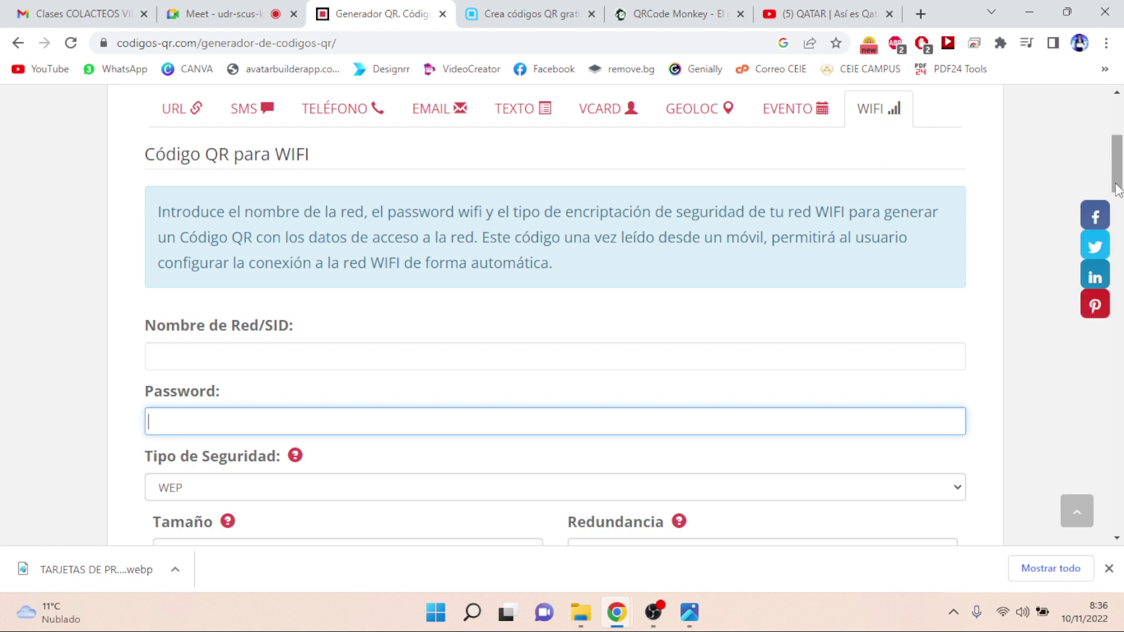
- Close the downloads bar and select the codigos-qr.com generator URL in the address bar
{"action": "left_click_drag", "start_coordinate": [1118, 188], "coordinate": [1117, 152]}
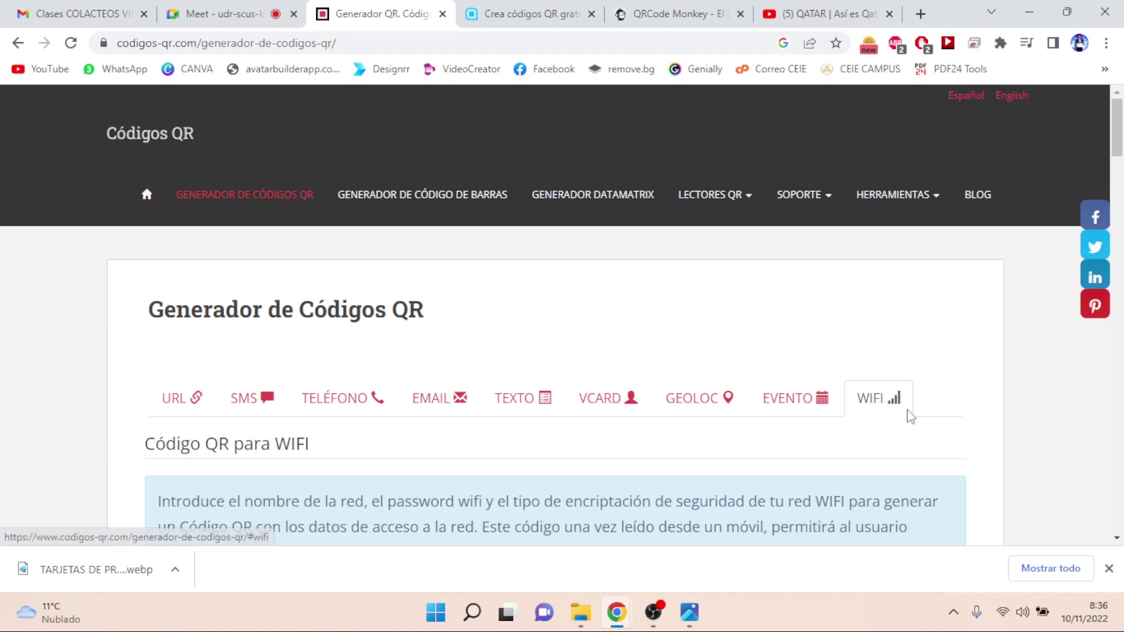
{"action": "left_click", "coordinate": [1109, 568]}
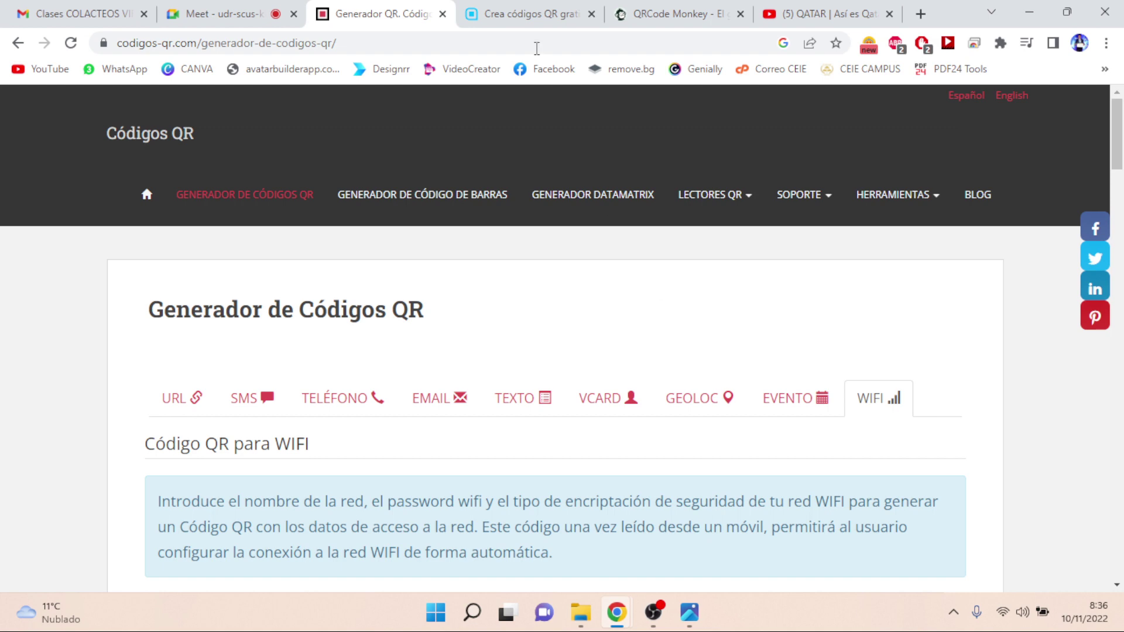
{"action": "left_click", "coordinate": [423, 46]}
{"action": "key", "text": "ctrl+c"}
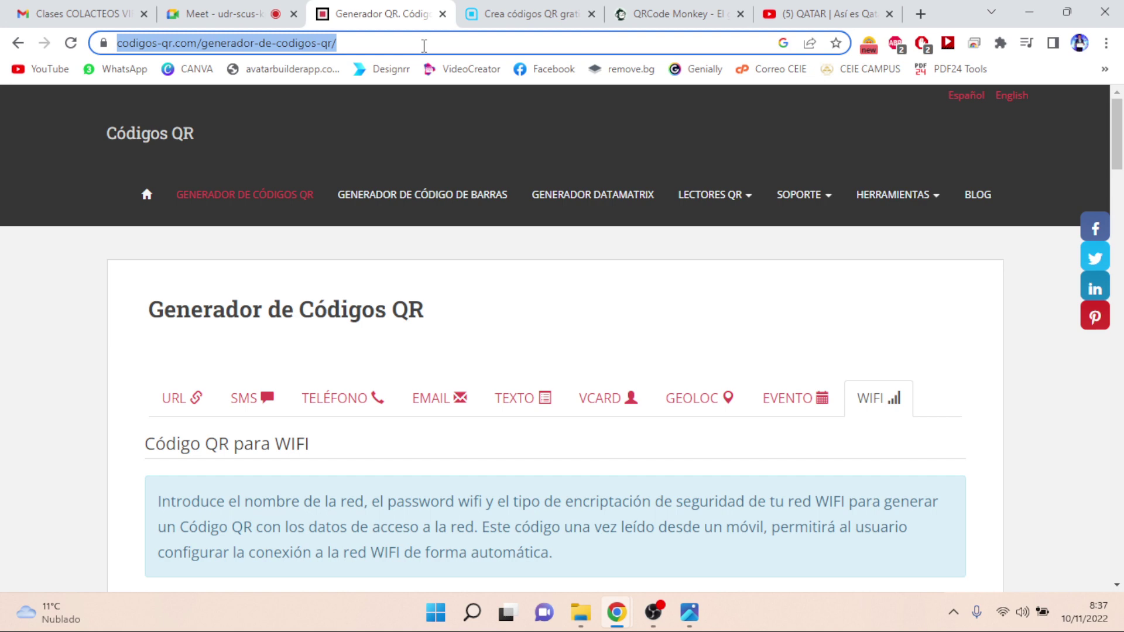
- Paste and send the codigos-qr.com generator link in the Meet chat, then return to Generador QR
{"action": "left_click", "coordinate": [228, 14]}
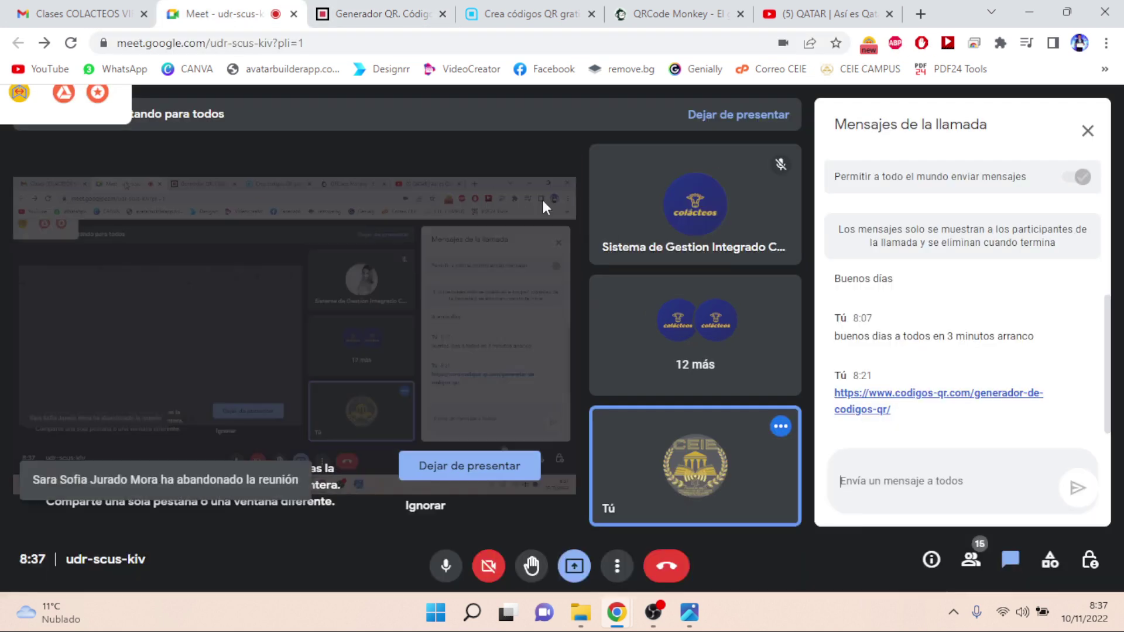
{"action": "left_click", "coordinate": [936, 477]}
{"action": "key", "text": "ctrl+v"}
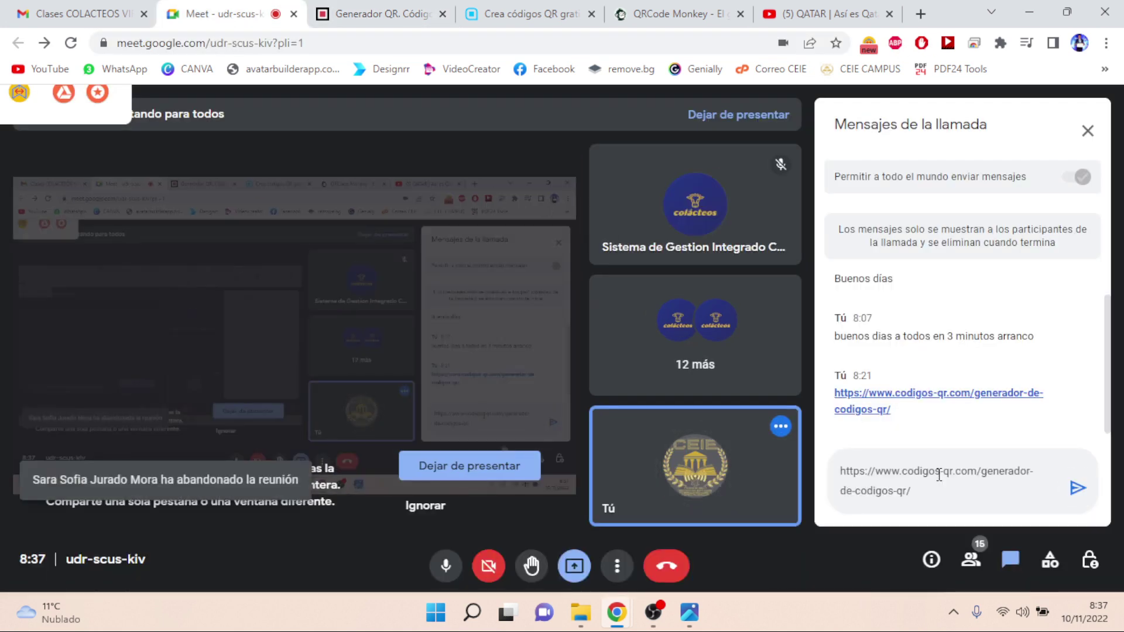
{"action": "key", "text": "Return"}
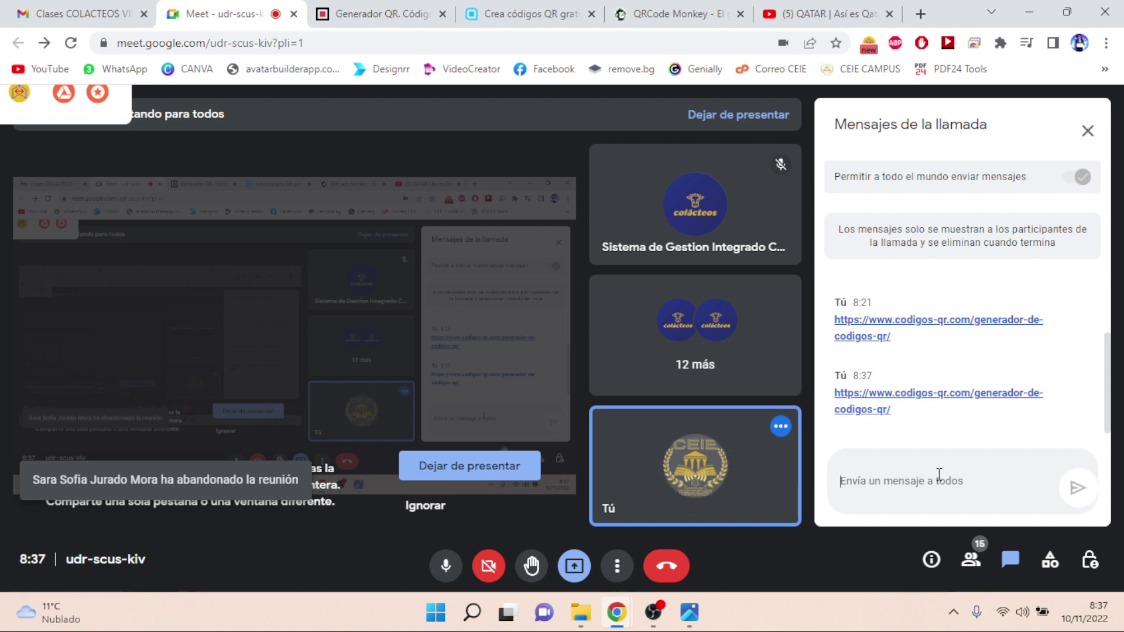
{"action": "left_click", "coordinate": [379, 14]}
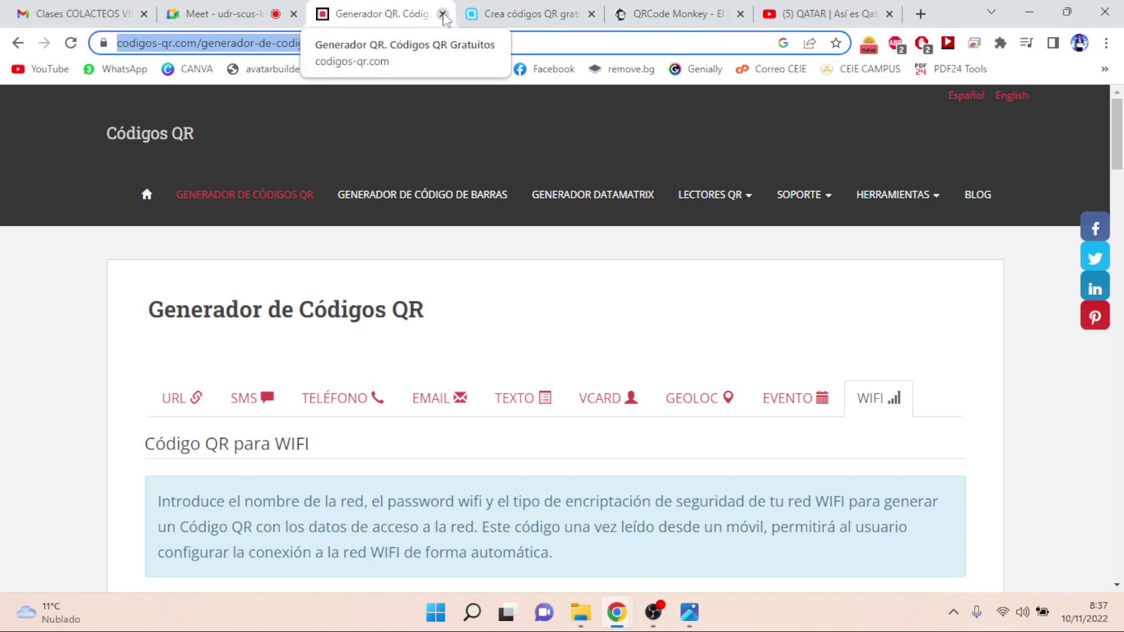
- Close Generador QR and send the es.qr-code-generator.com link in the Meet chat, then return there
{"action": "left_click", "coordinate": [443, 15]}
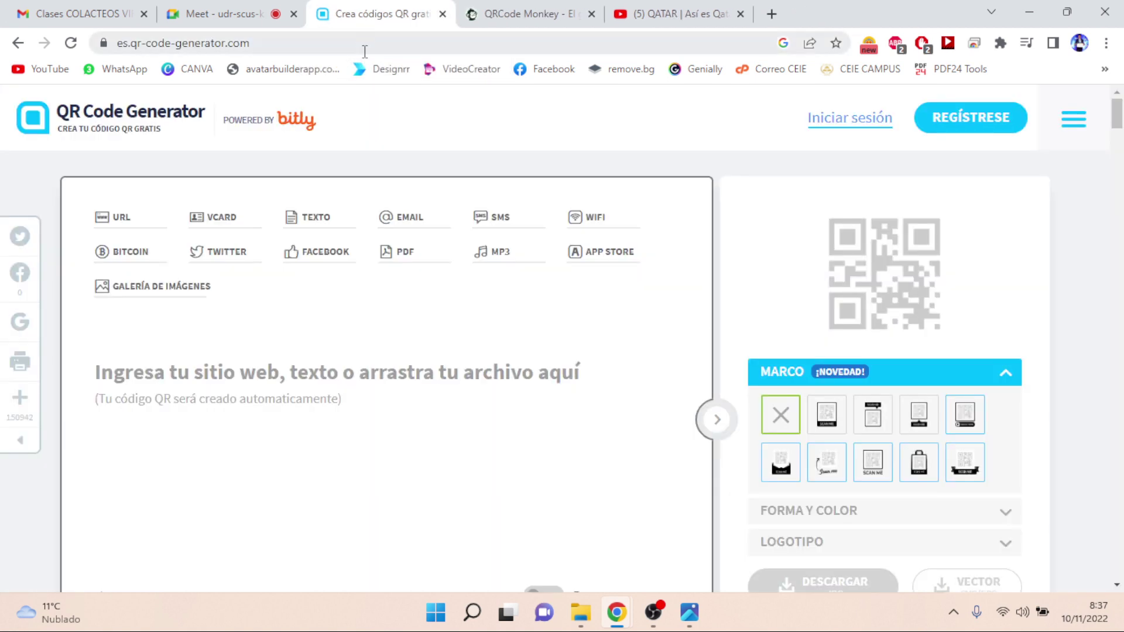
{"action": "left_click", "coordinate": [365, 52]}
{"action": "key", "text": "ctrl+c"}
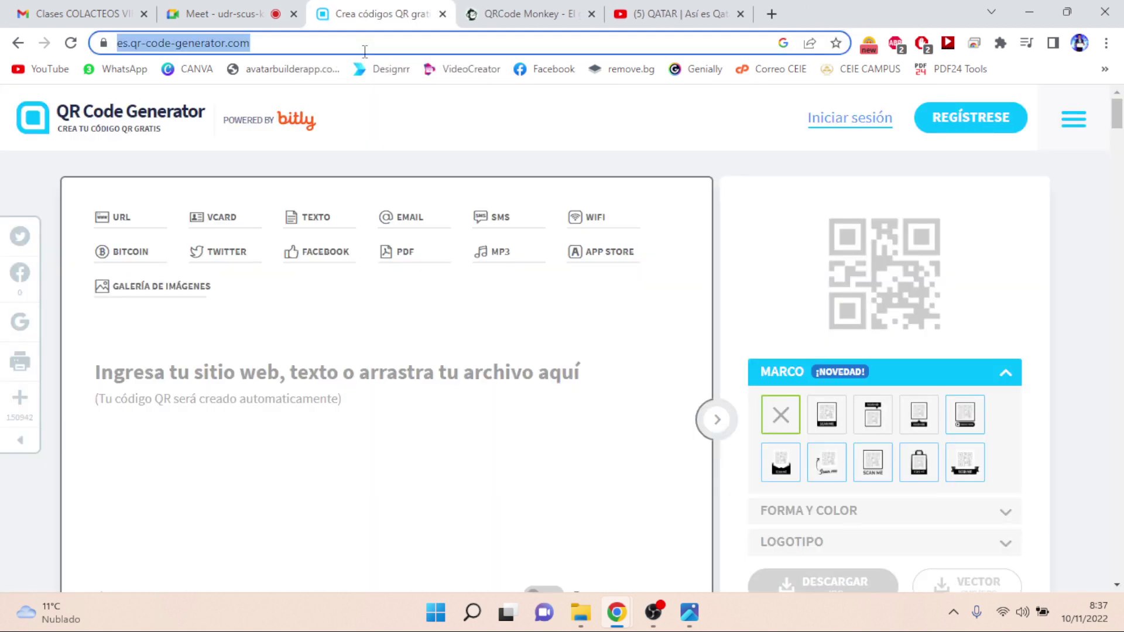
{"action": "left_click", "coordinate": [218, 13]}
{"action": "left_click", "coordinate": [922, 481]}
{"action": "key", "text": "ctrl+v"}
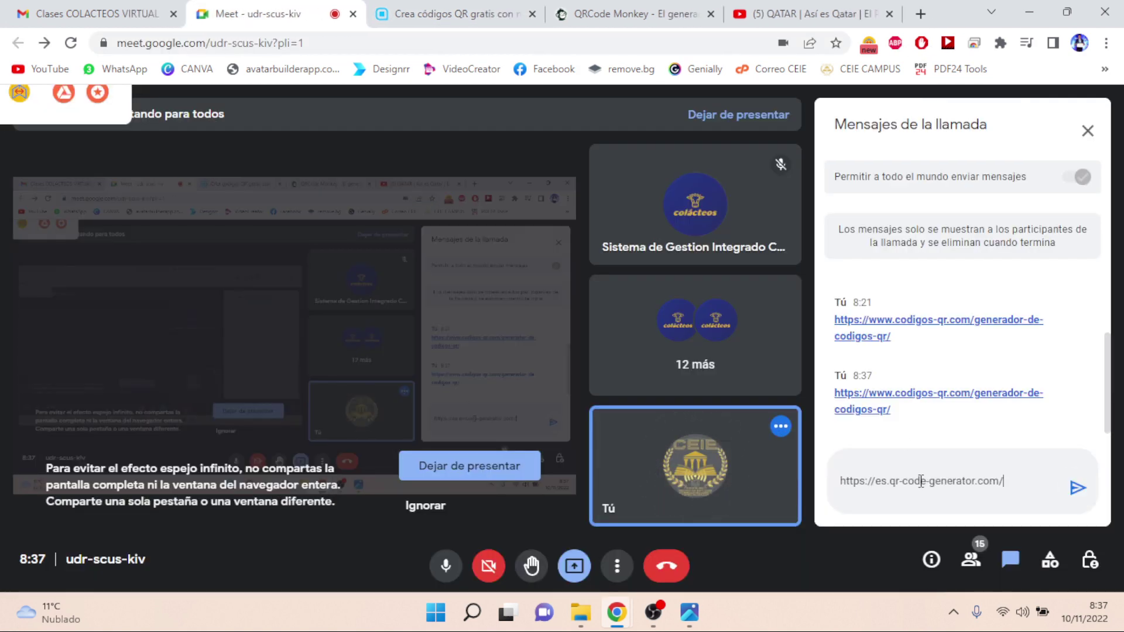
{"action": "key", "text": "Return"}
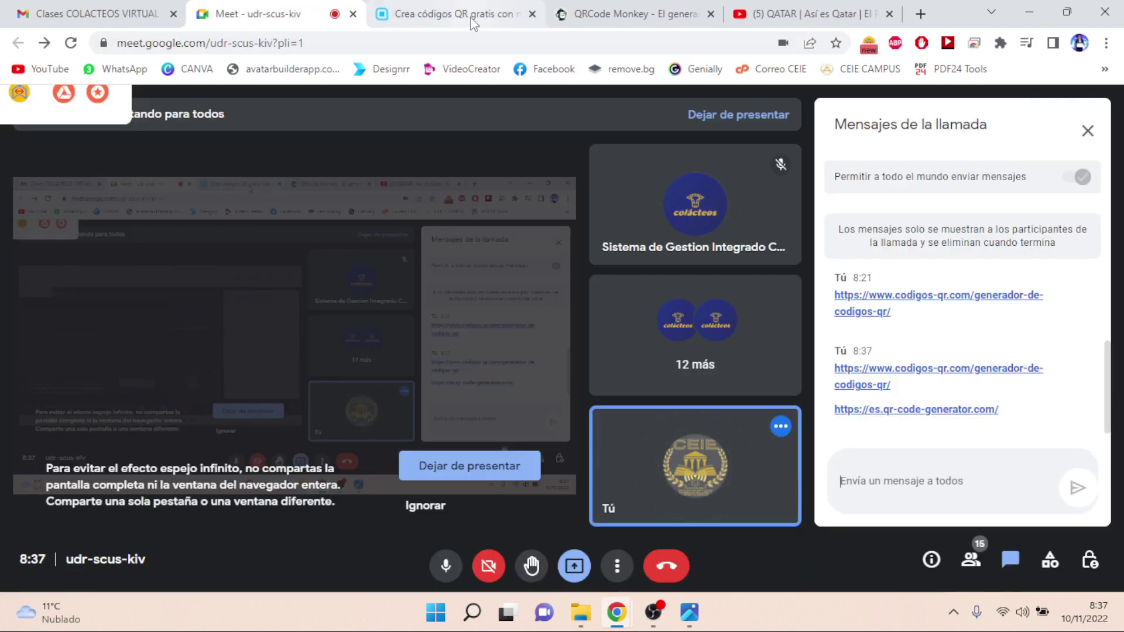
{"action": "left_click", "coordinate": [472, 17]}
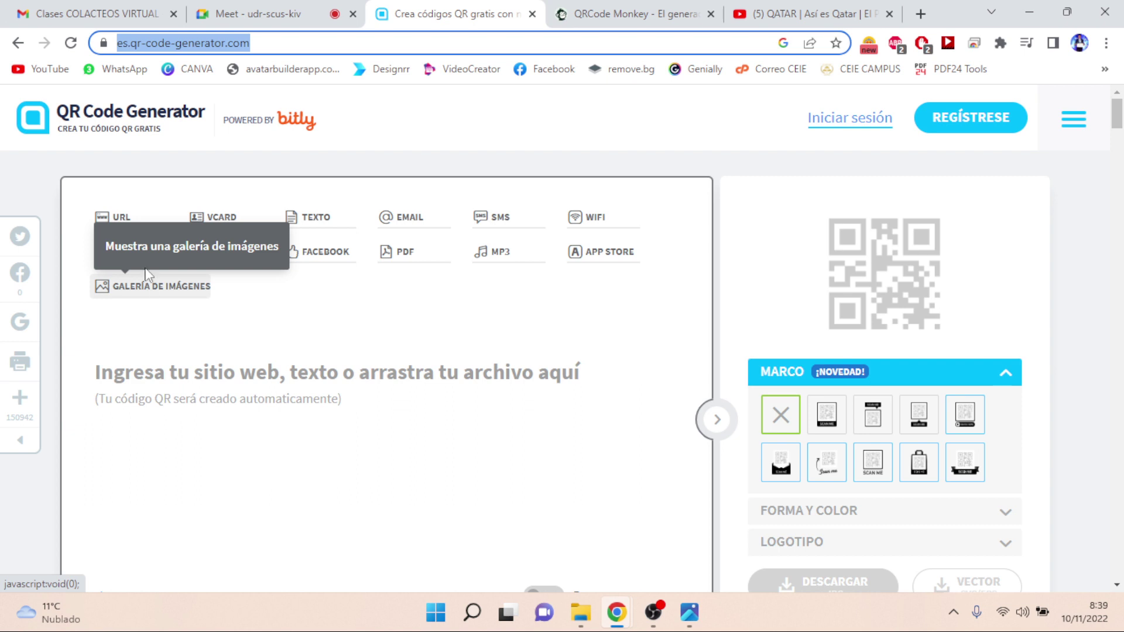
{"action": "left_click", "coordinate": [142, 226]}
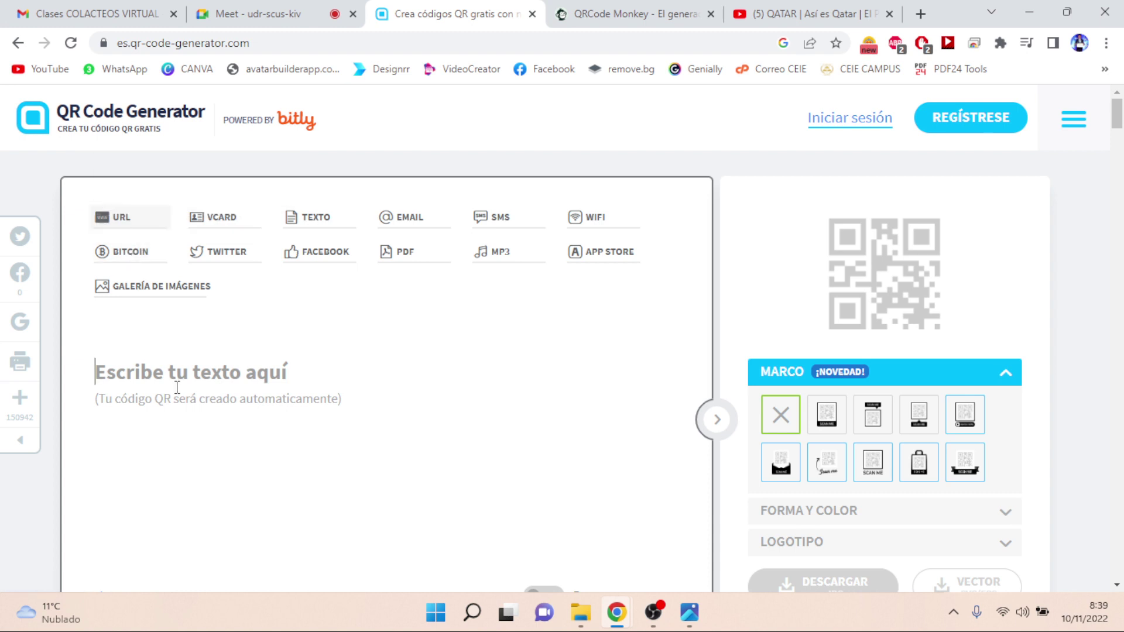
{"action": "key", "text": "ctrl+v"}
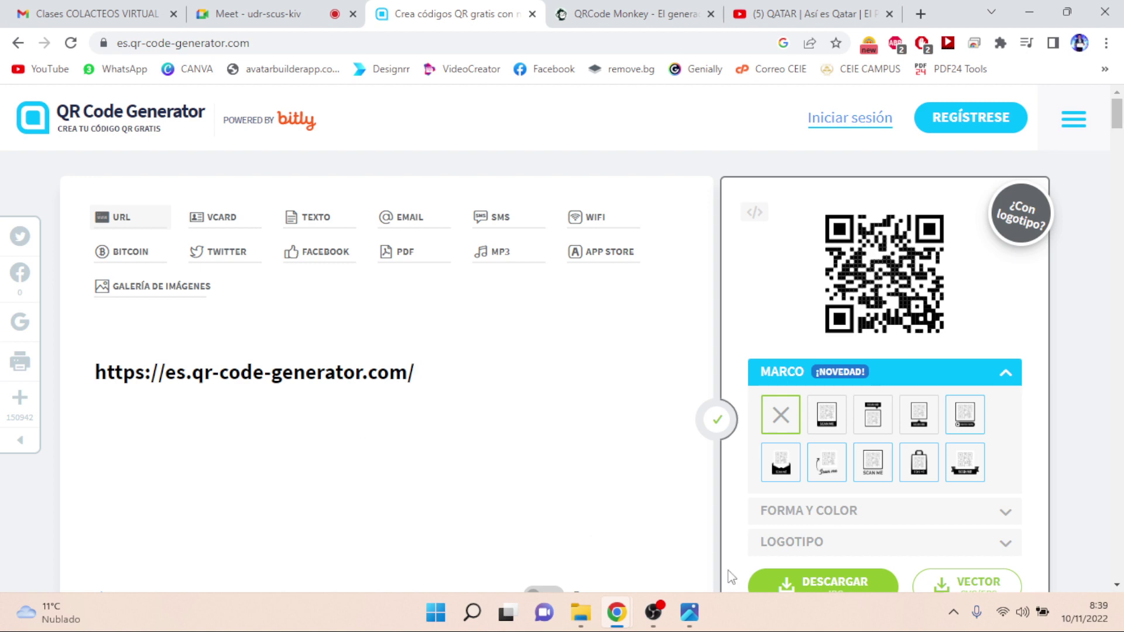
{"action": "key", "text": "Return"}
- Try several frames, settle on the SCAN ME label beneath, and dismiss the promo pop-up
{"action": "left_click", "coordinate": [829, 429]}
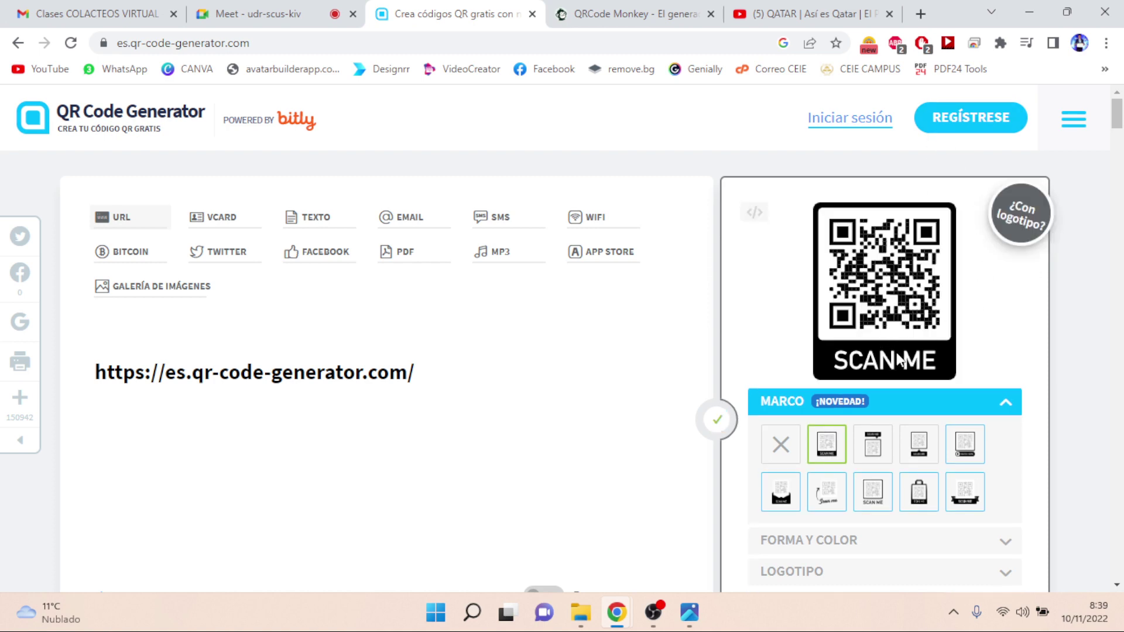
{"action": "left_click", "coordinate": [875, 445]}
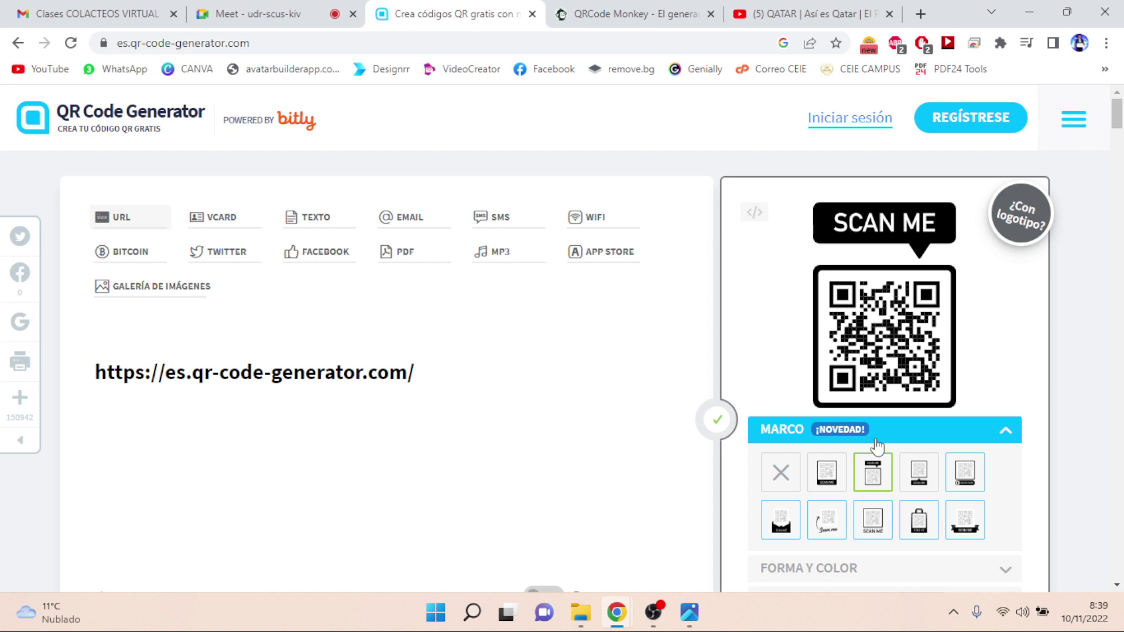
{"action": "left_click", "coordinate": [921, 474]}
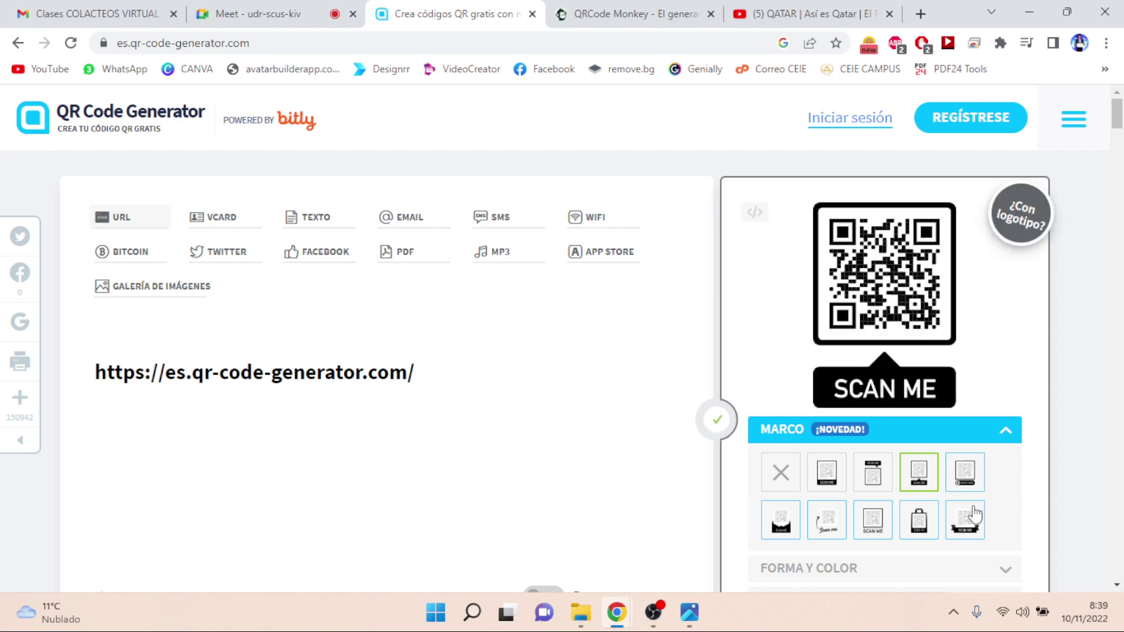
{"action": "left_click", "coordinate": [868, 534]}
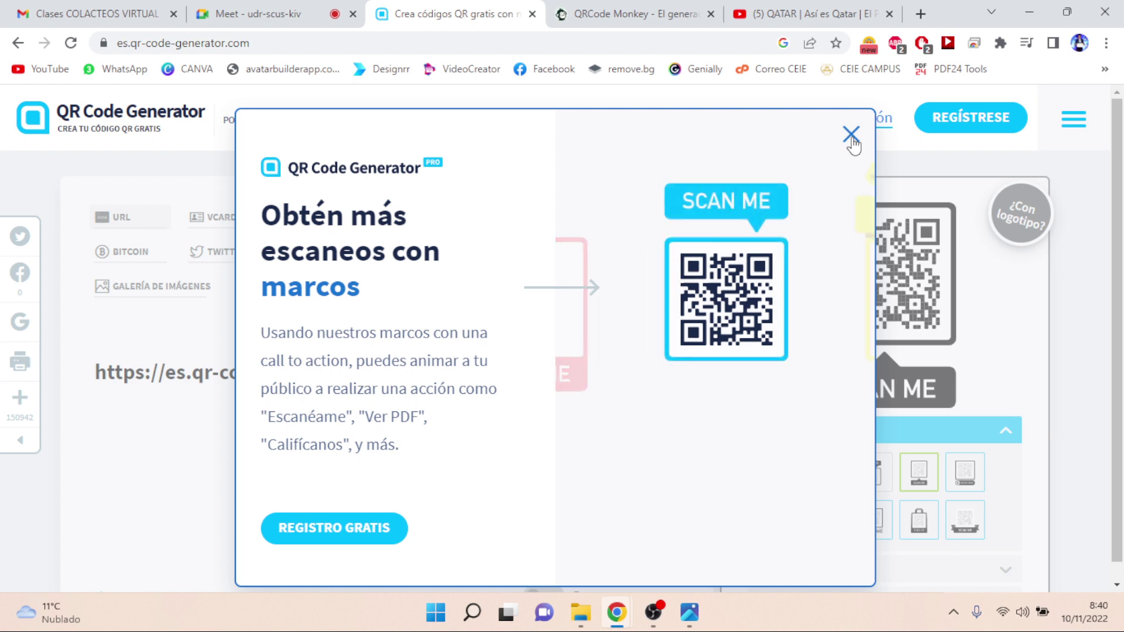
{"action": "left_click", "coordinate": [852, 138]}
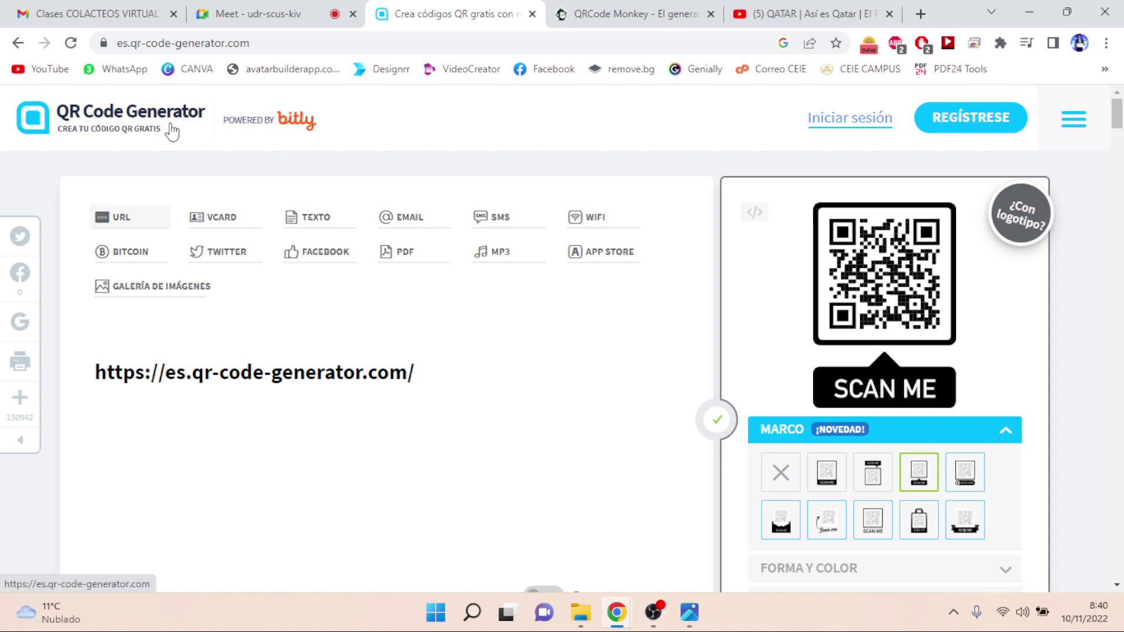
- Open the QRCode Monkey tab and select its full web address
{"action": "left_click", "coordinate": [601, 14]}
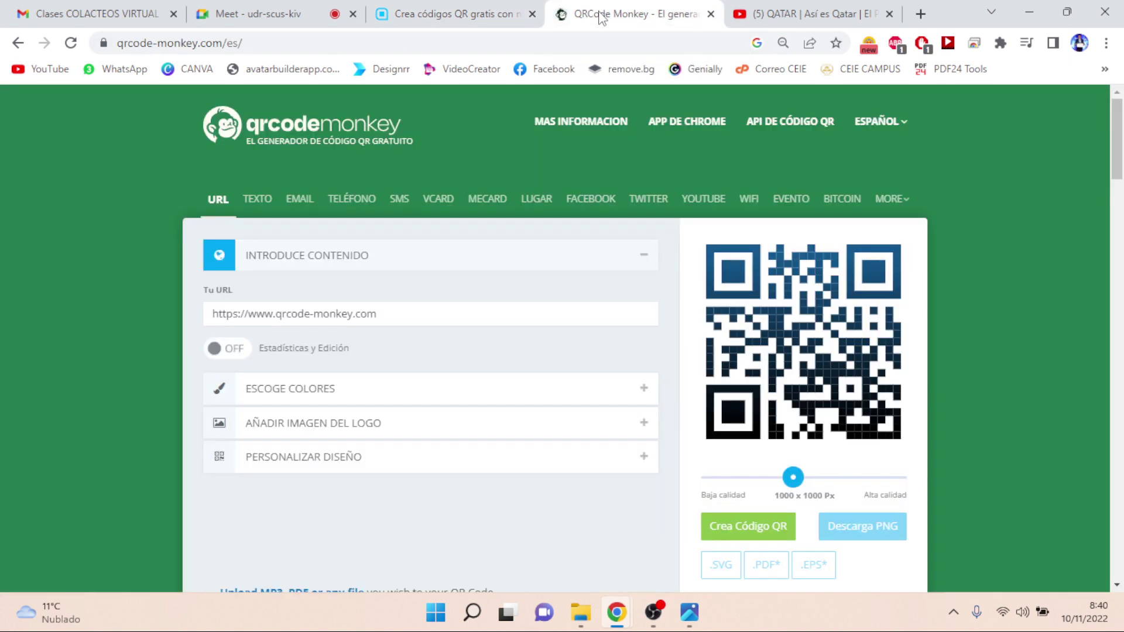
{"action": "left_click", "coordinate": [457, 43]}
{"action": "key", "text": "ctrl+a"}
{"action": "key", "text": "ctrl+c"}
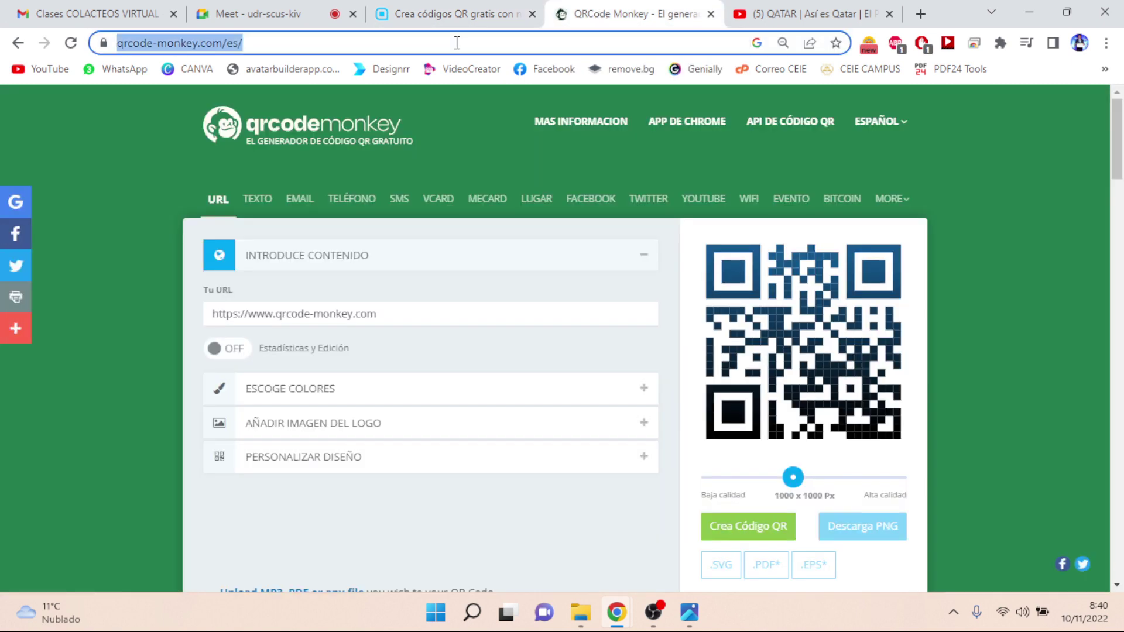
- Send the QRCode Monkey link in the Meet chat, close QR Code Generator, and return to QRCode Monkey
{"action": "left_click", "coordinate": [269, 14]}
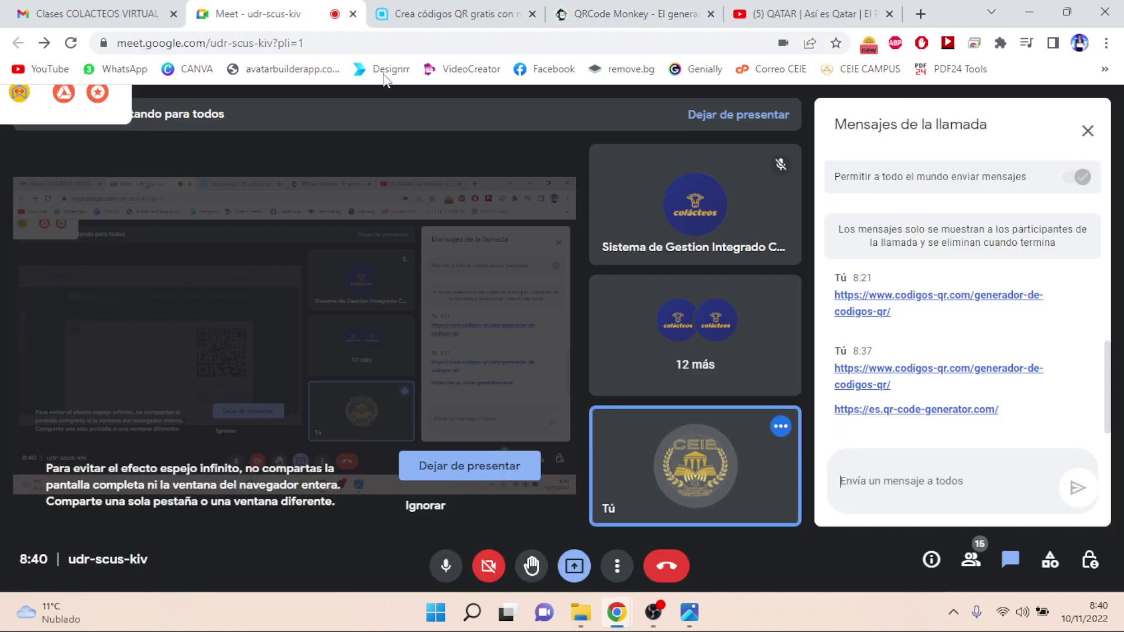
{"action": "left_click", "coordinate": [899, 478]}
{"action": "key", "text": "ctrl+v"}
{"action": "key", "text": "Return"}
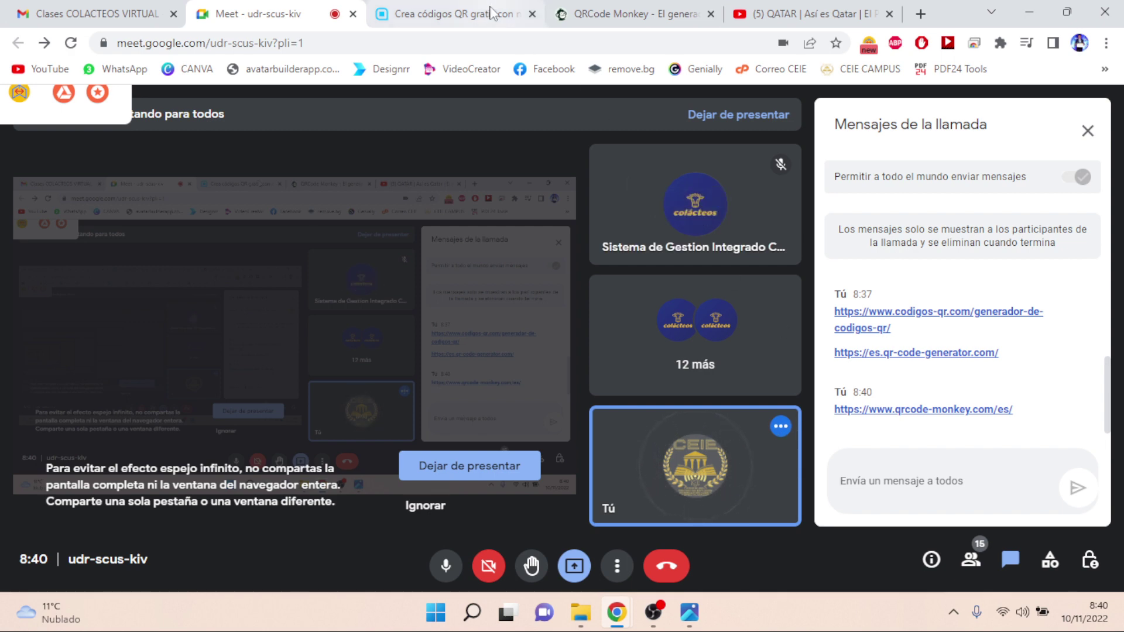
{"action": "left_click", "coordinate": [532, 13]}
{"action": "left_click", "coordinate": [444, 18]}
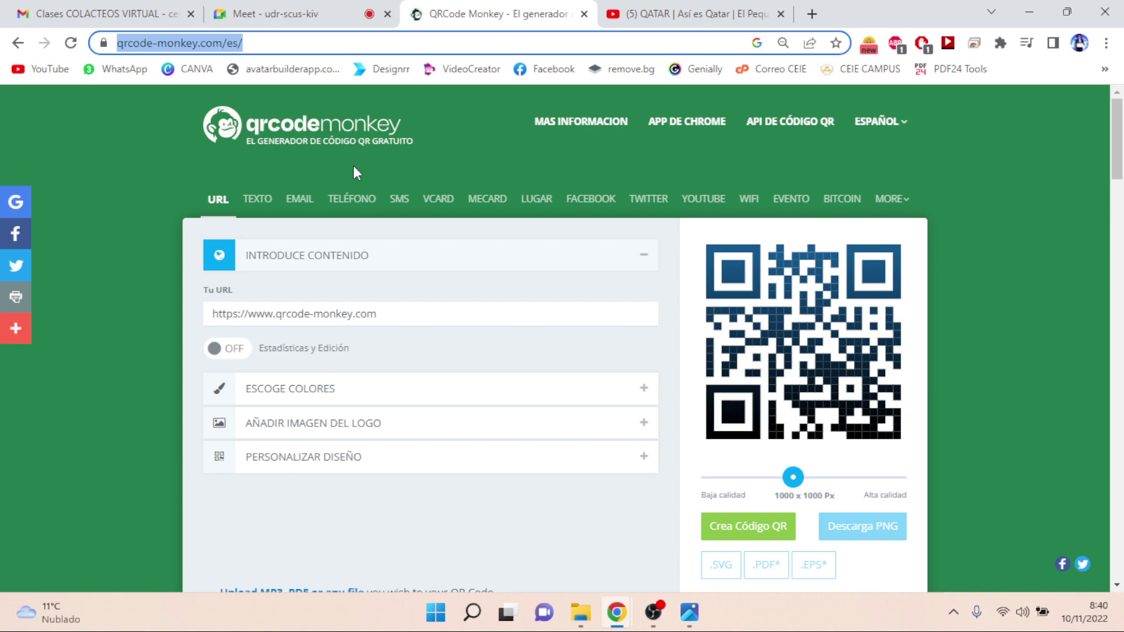
{"action": "left_click", "coordinate": [581, 613]}
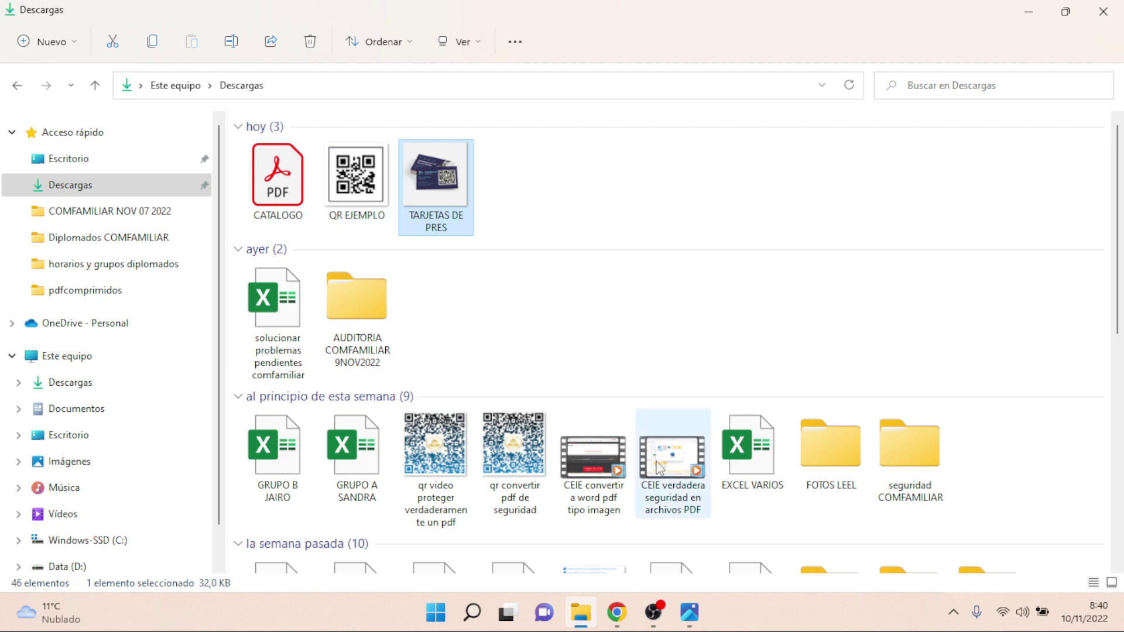
{"action": "left_click", "coordinate": [521, 455]}
{"action": "double_click", "coordinate": [521, 455]}
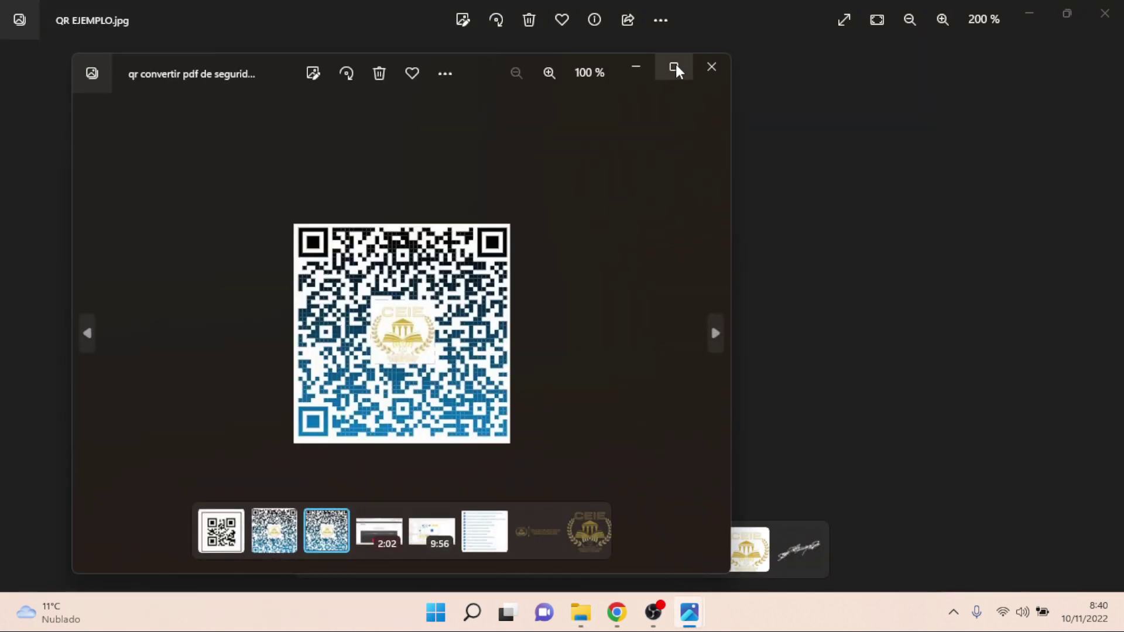
{"action": "left_click", "coordinate": [674, 67]}
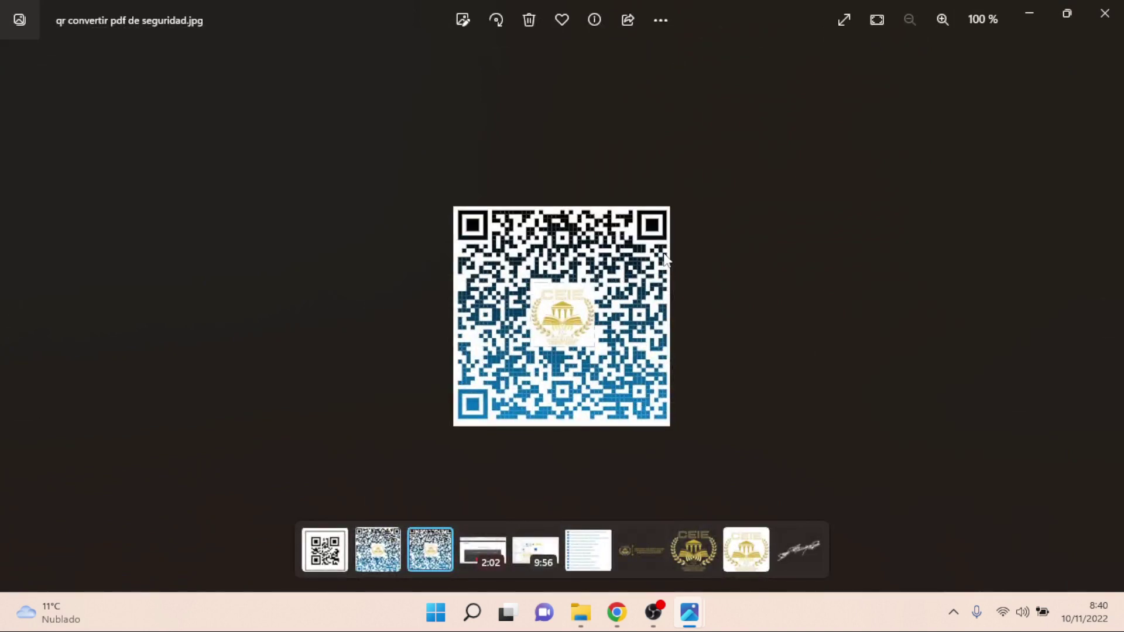
{"action": "left_click", "coordinate": [1107, 14]}
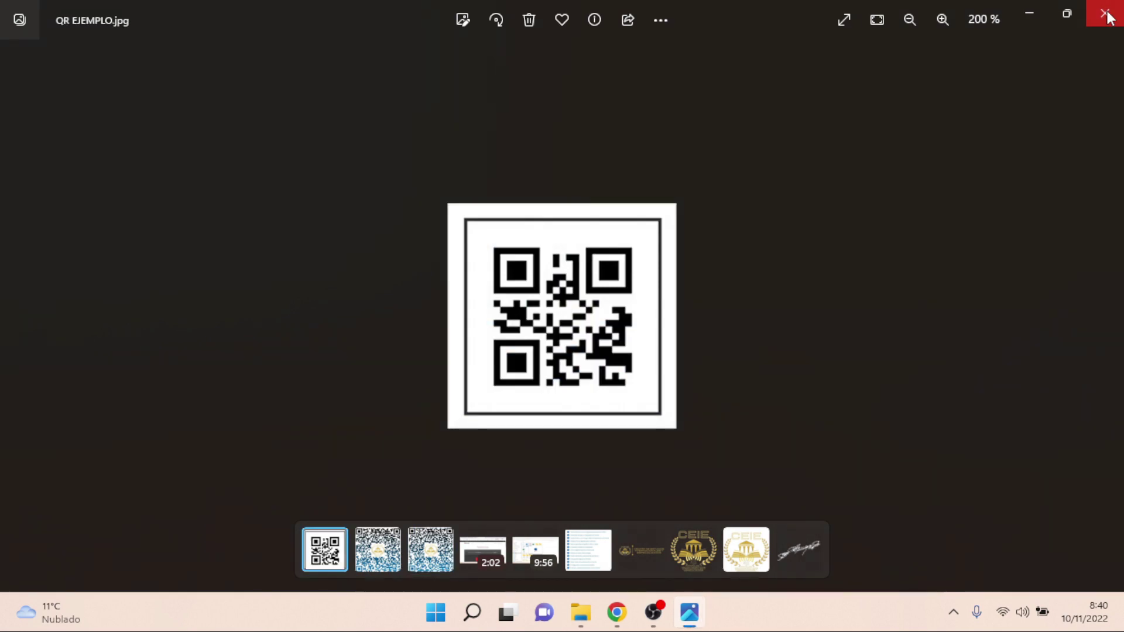
{"action": "left_click", "coordinate": [1107, 14]}
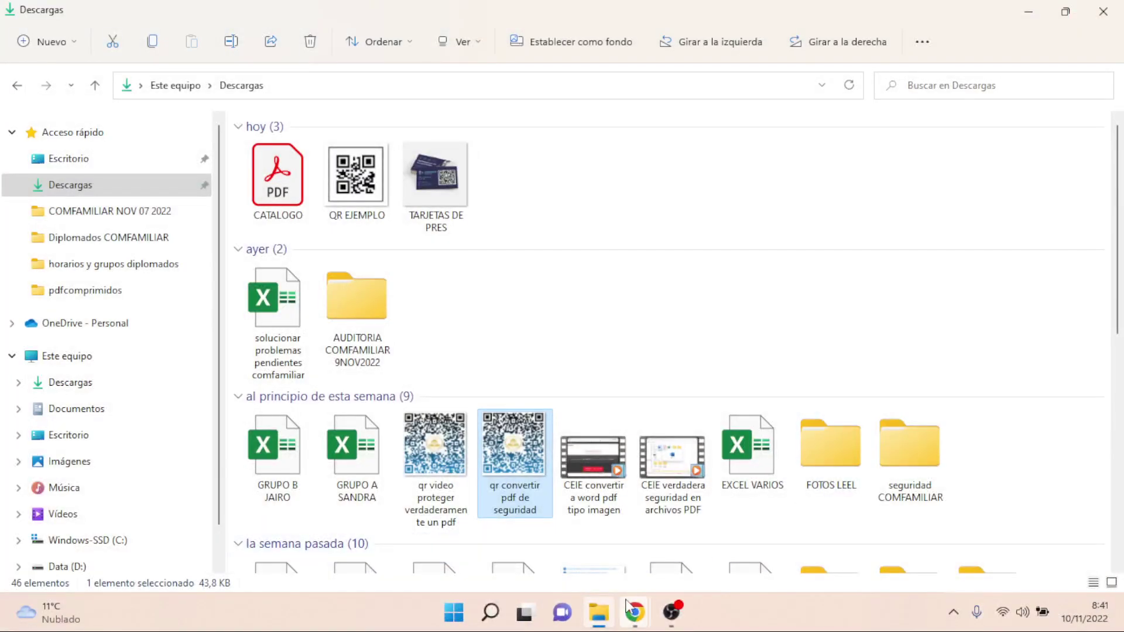
{"action": "left_click", "coordinate": [636, 613]}
- Replace the Tu URL content with the YouTube Qatar video link
{"action": "left_click", "coordinate": [517, 558]}
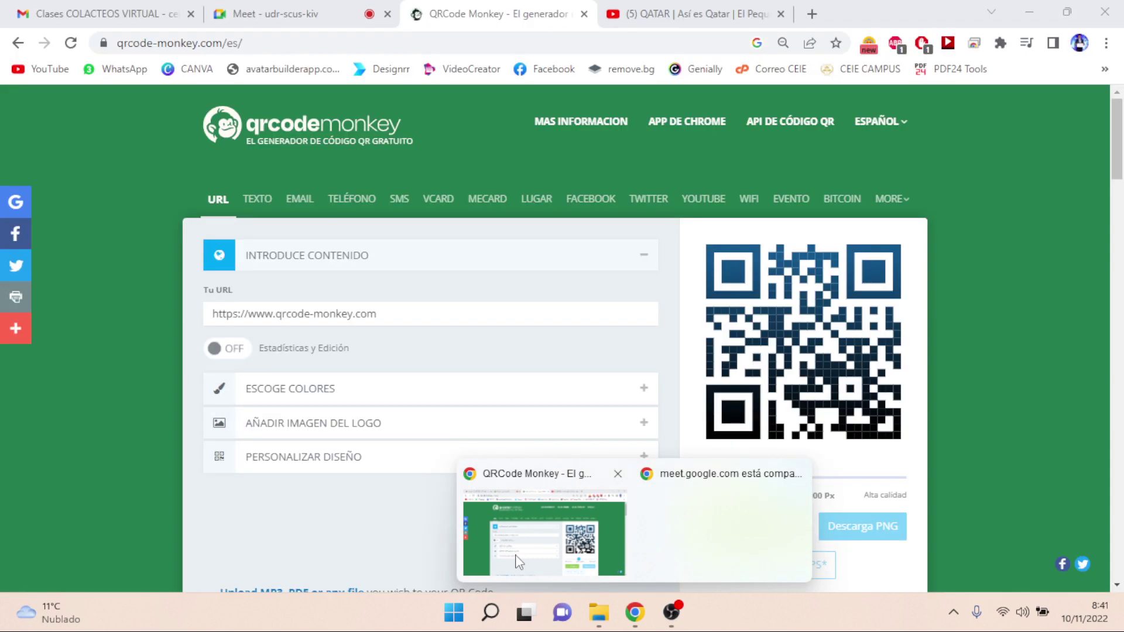
{"action": "left_click", "coordinate": [169, 147]}
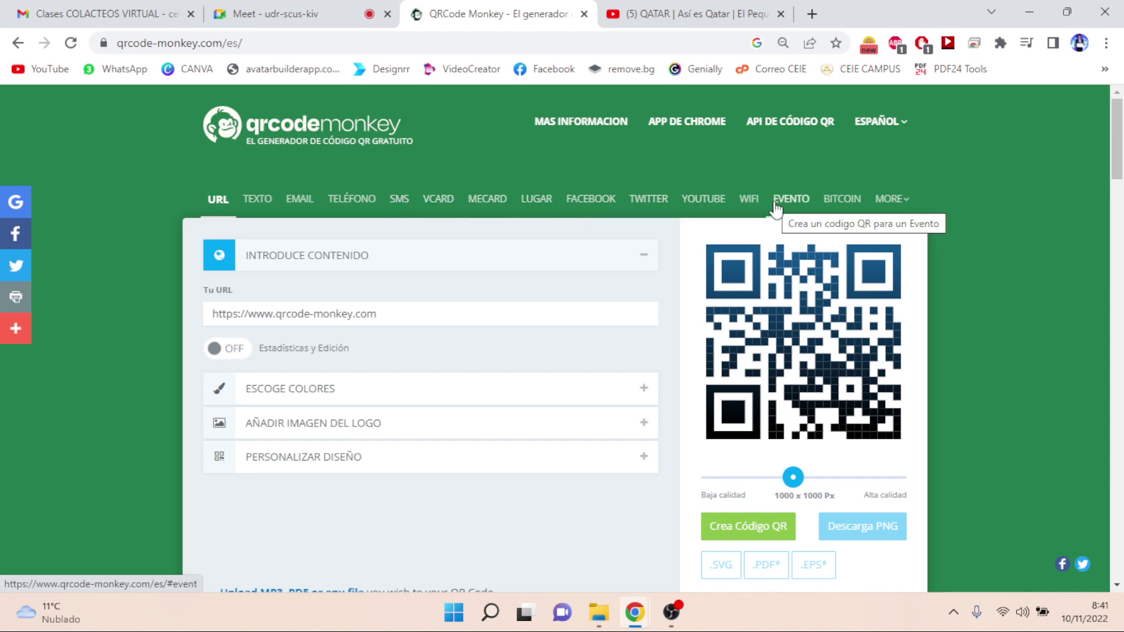
{"action": "left_click", "coordinate": [401, 310]}
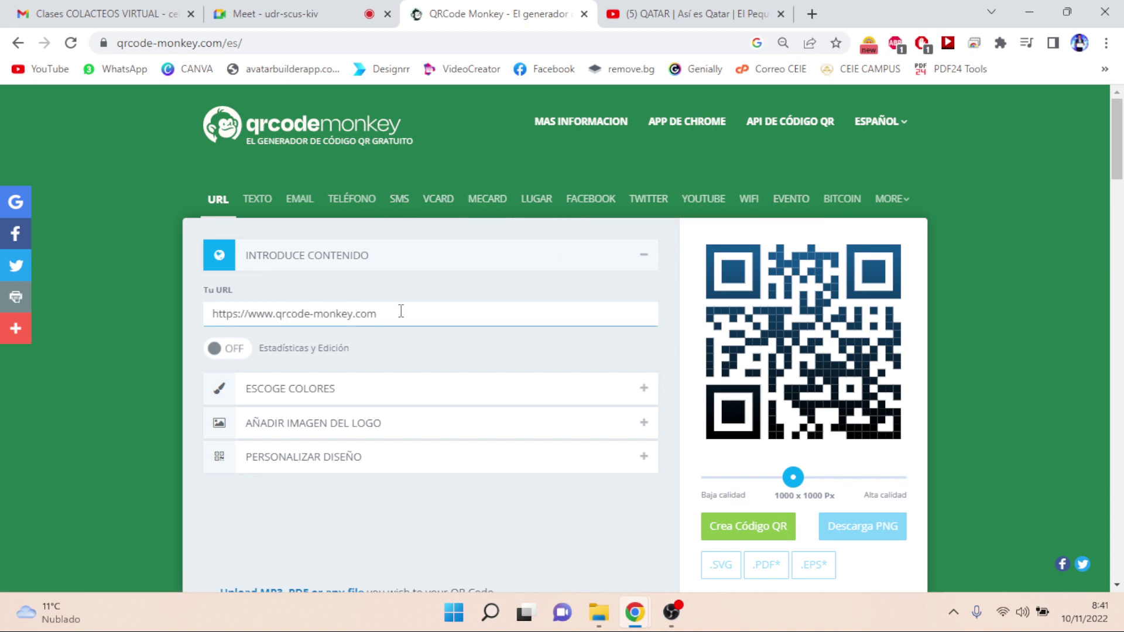
{"action": "key", "text": "BackSpace"}
{"action": "key", "text": "BackSpace"}
{"action": "key", "text": "BackSpace"}
{"action": "key", "text": "BackSpace"}
{"action": "key", "text": "BackSpace"}
{"action": "key", "text": "BackSpace"}
{"action": "key", "text": "BackSpace"}
{"action": "key", "text": "BackSpace"}
{"action": "key", "text": "BackSpace"}
{"action": "key", "text": "BackSpace"}
{"action": "key", "text": "BackSpace"}
{"action": "key", "text": "BackSpace"}
{"action": "key", "text": "BackSpace"}
{"action": "key", "text": "BackSpace"}
{"action": "key", "text": "BackSpace"}
{"action": "key", "text": "BackSpace"}
{"action": "key", "text": "BackSpace"}
{"action": "key", "text": "BackSpace"}
{"action": "key", "text": "BackSpace"}
{"action": "key", "text": "BackSpace"}
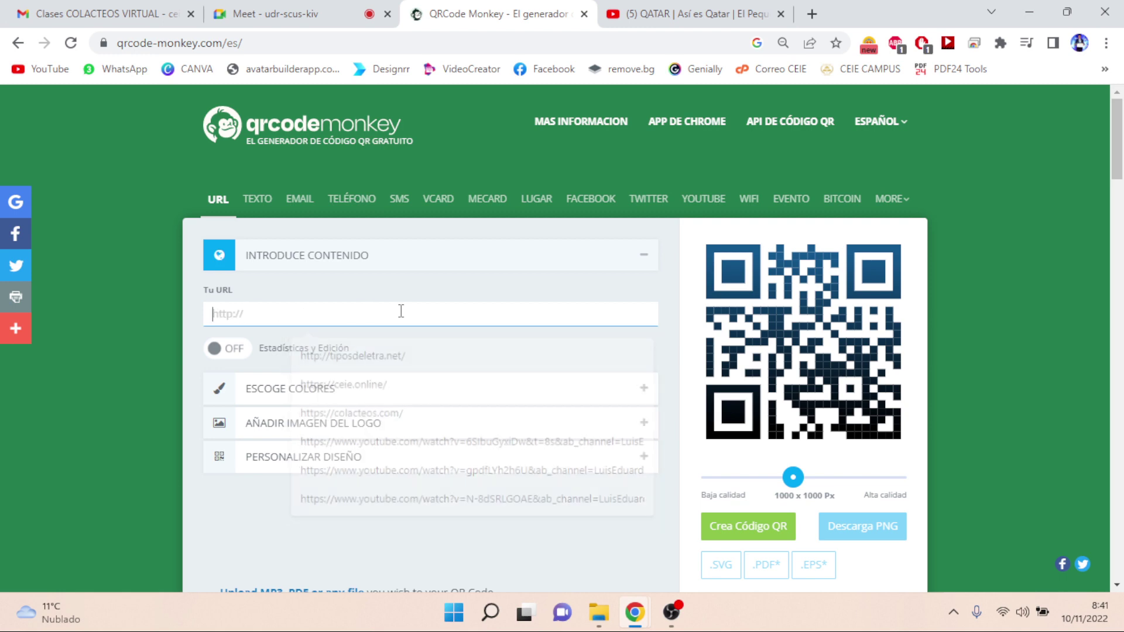
{"action": "key", "text": "ctrl+v"}
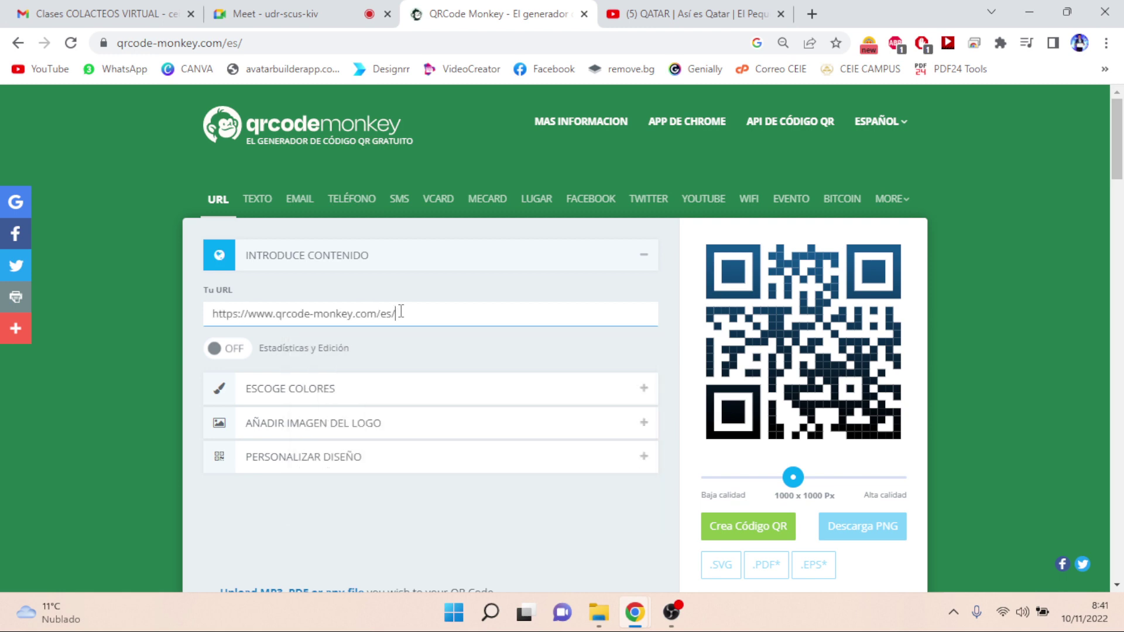
{"action": "left_click", "coordinate": [690, 15]}
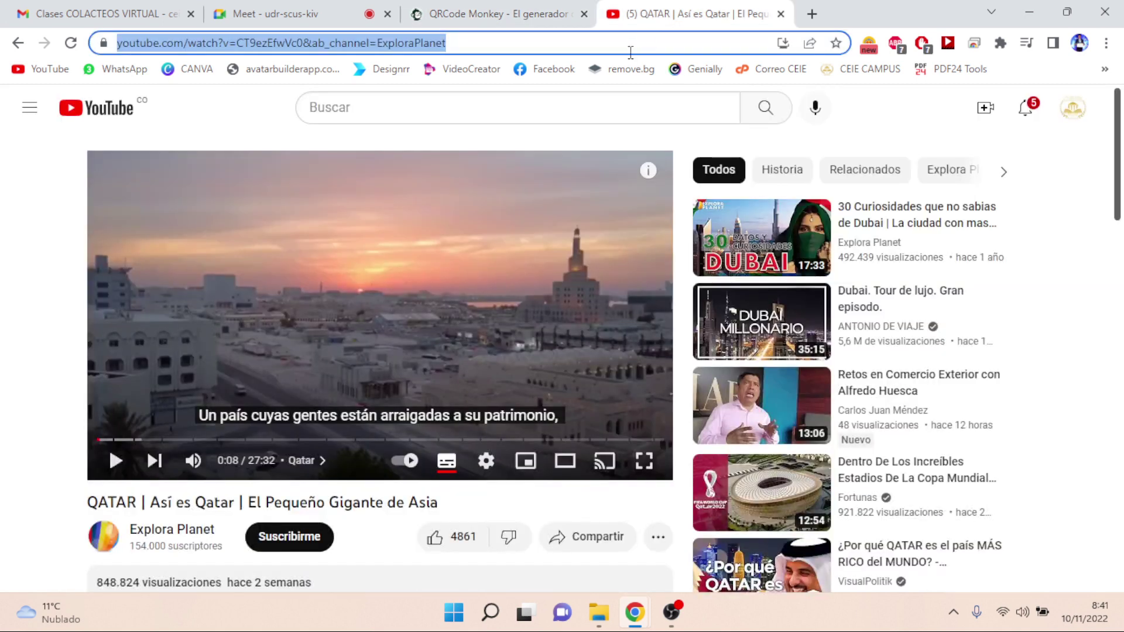
{"action": "left_click", "coordinate": [468, 14]}
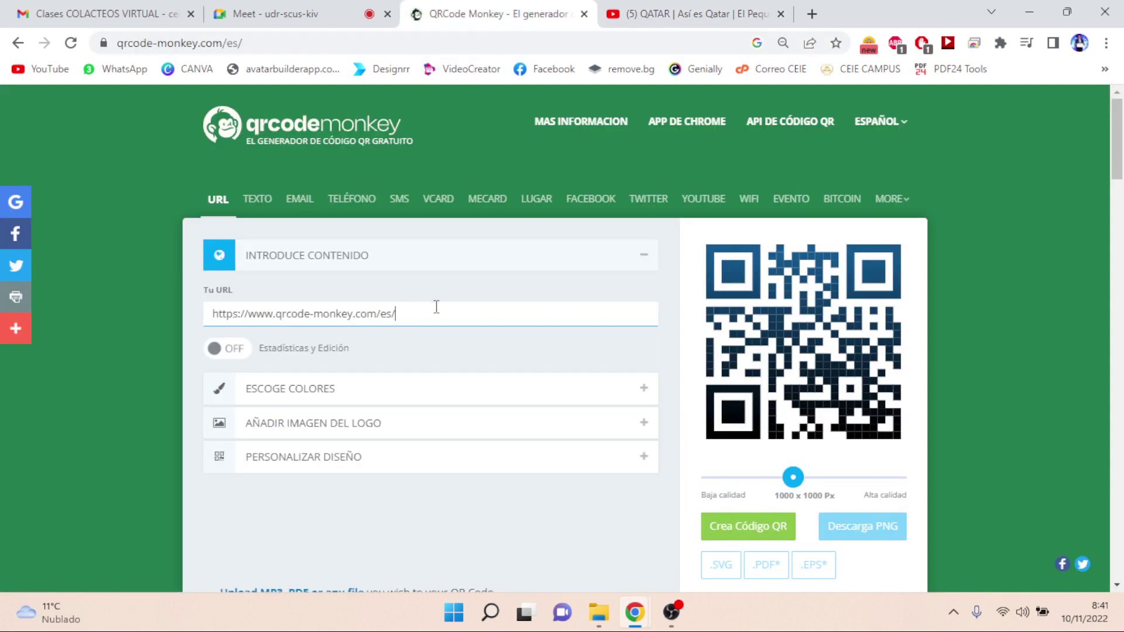
{"action": "key", "text": "ctrl+a"}
{"action": "type", "text": "https://www.youtube.com/watch?v=CT9ezEfwVc0&ab_channel=ExploraPlanet"}
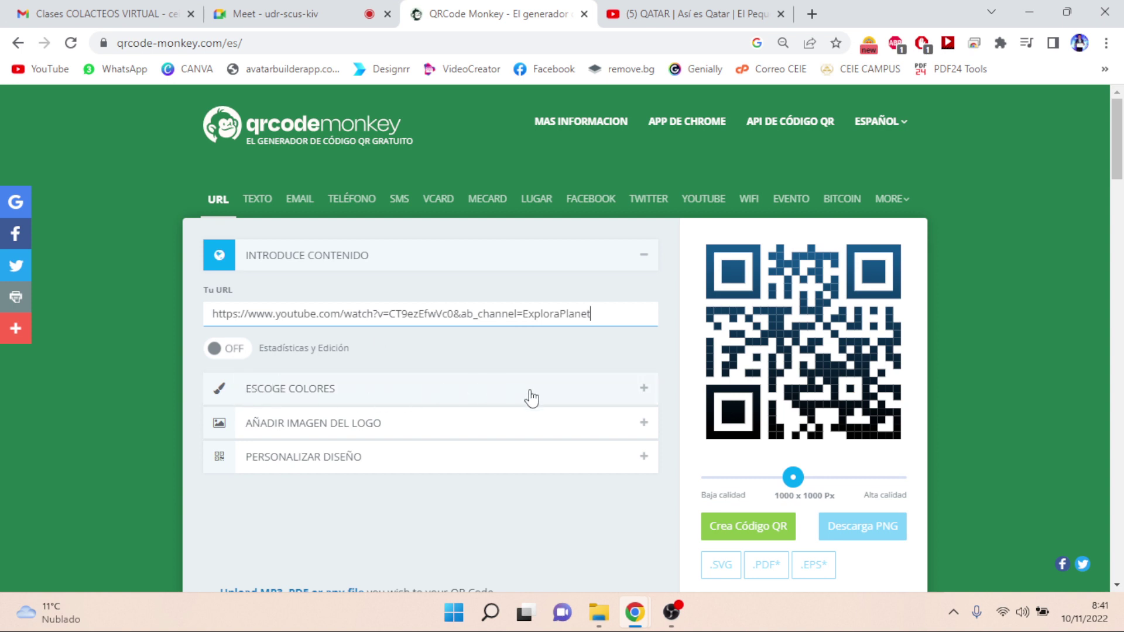
- Apply a red-to-blue gradient, #DB1212 to #116AA0, and regenerate the QR code
{"action": "left_click", "coordinate": [446, 389]}
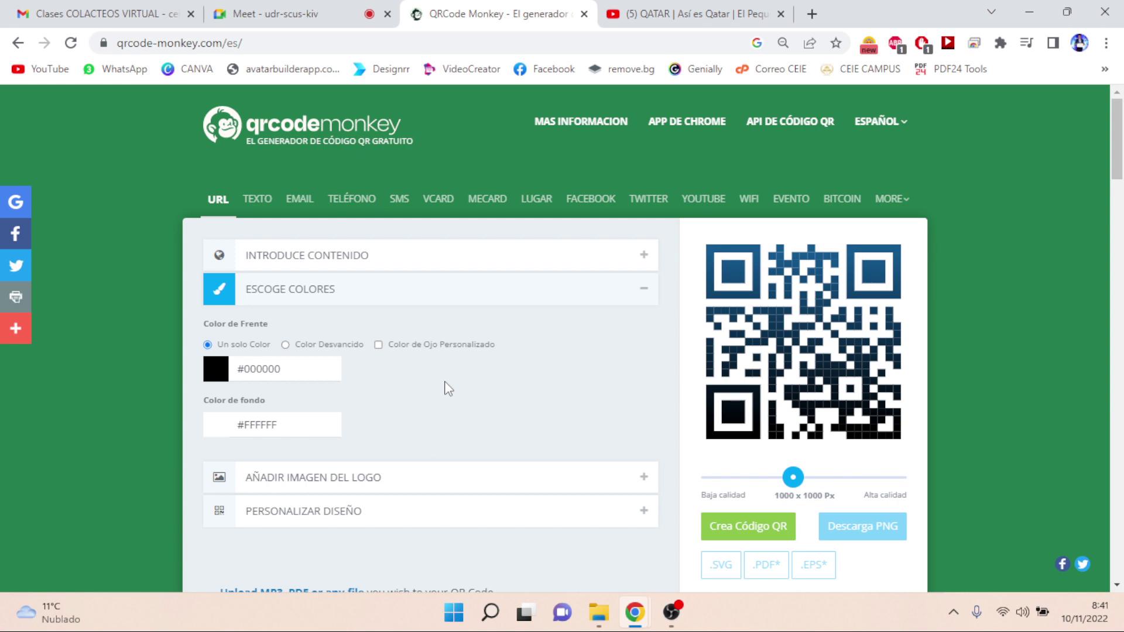
{"action": "left_click", "coordinate": [285, 345]}
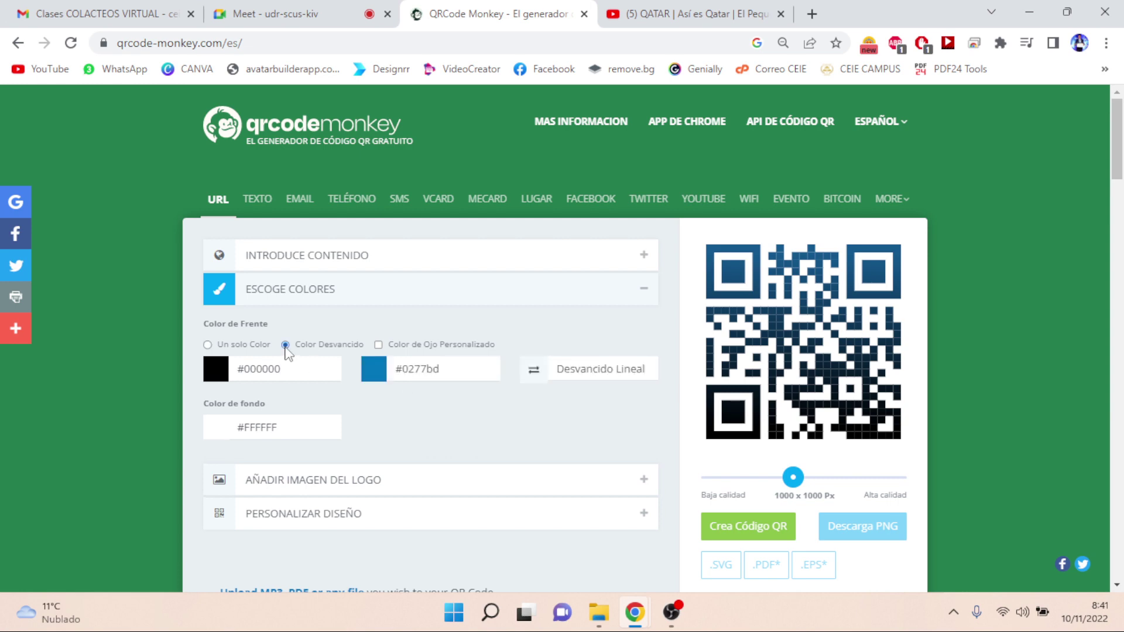
{"action": "left_click", "coordinate": [215, 375]}
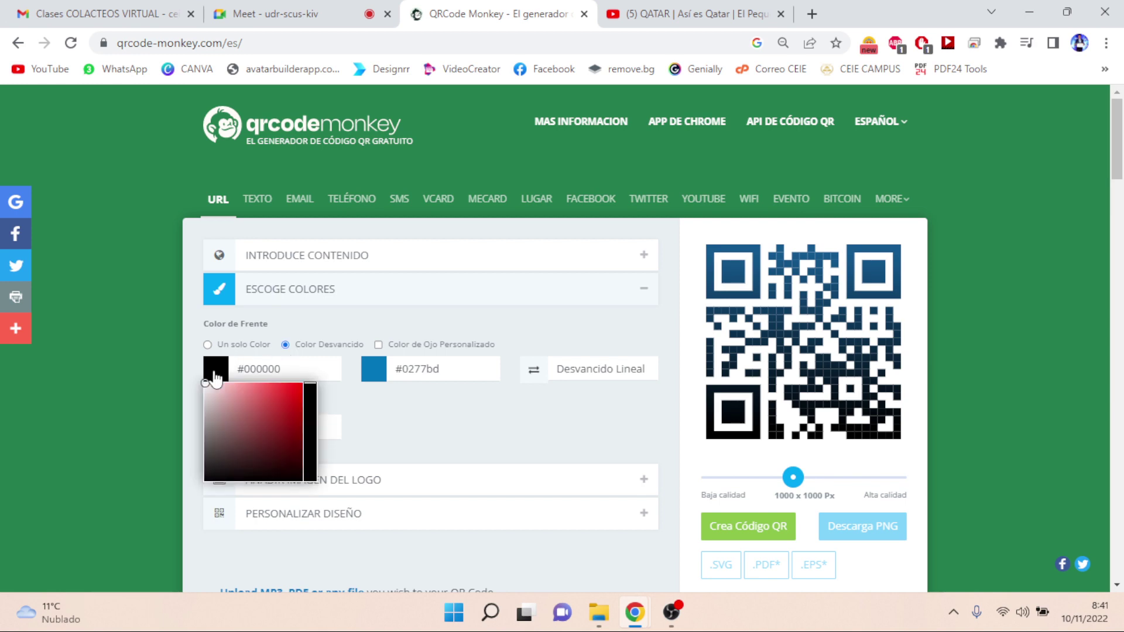
{"action": "left_click", "coordinate": [296, 397]}
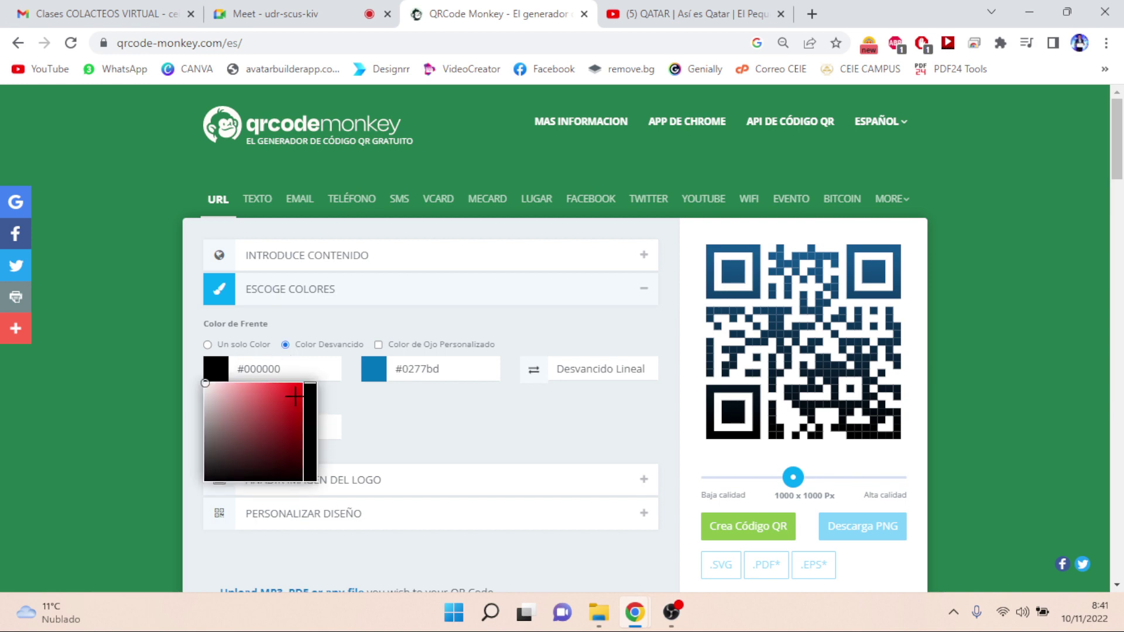
{"action": "left_click", "coordinate": [381, 374]}
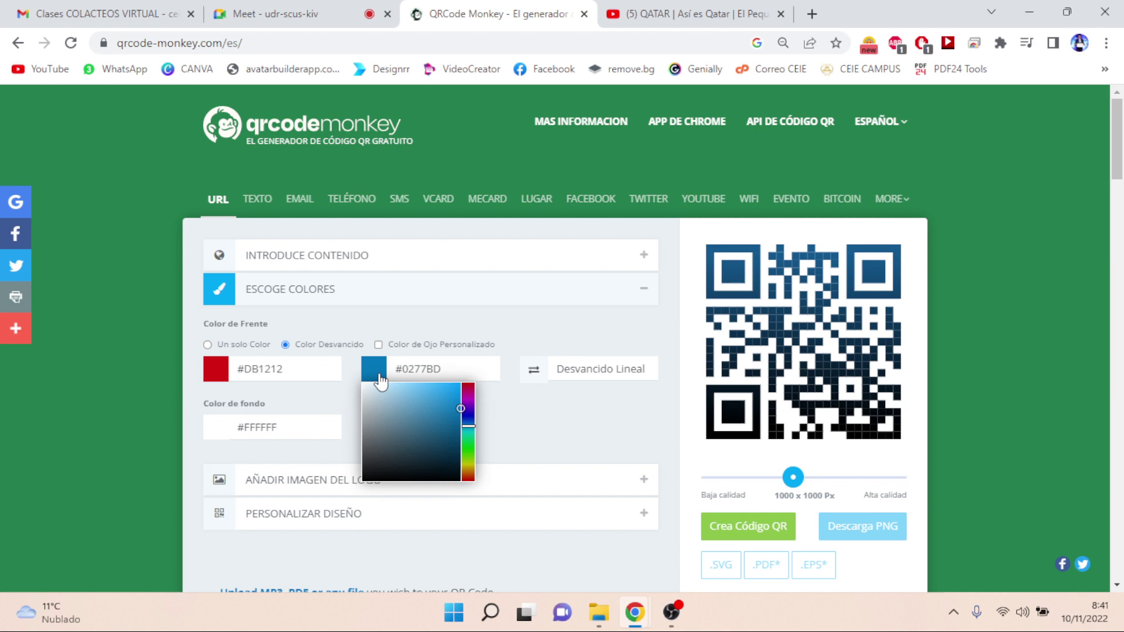
{"action": "left_click", "coordinate": [444, 392]}
{"action": "left_click_drag", "start_coordinate": [444, 393], "coordinate": [451, 420]}
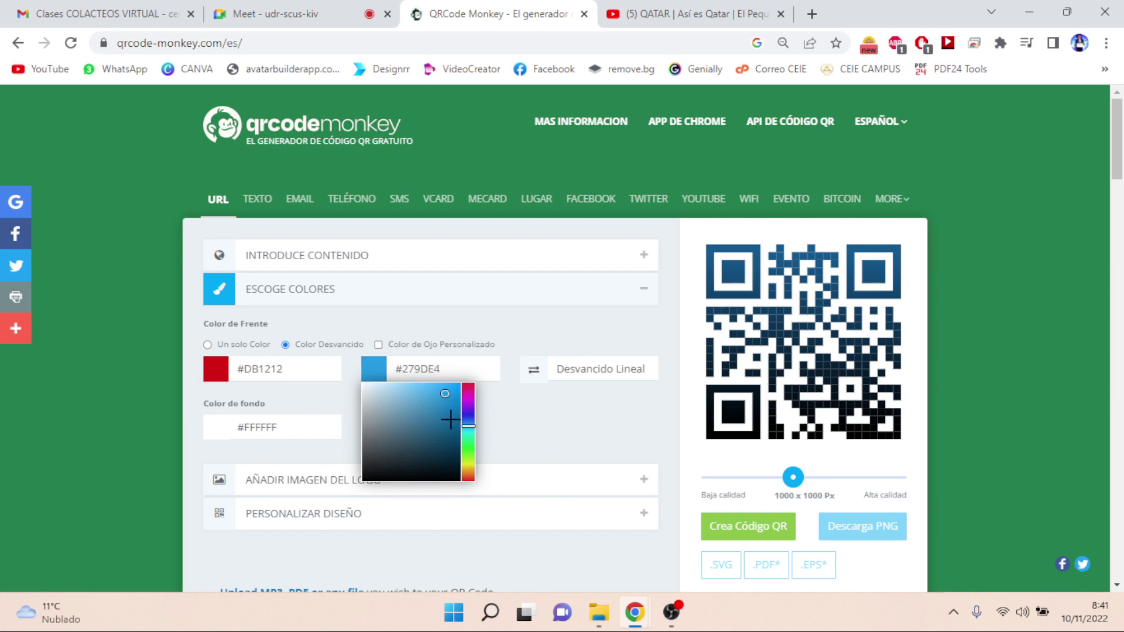
{"action": "left_click", "coordinate": [546, 428]}
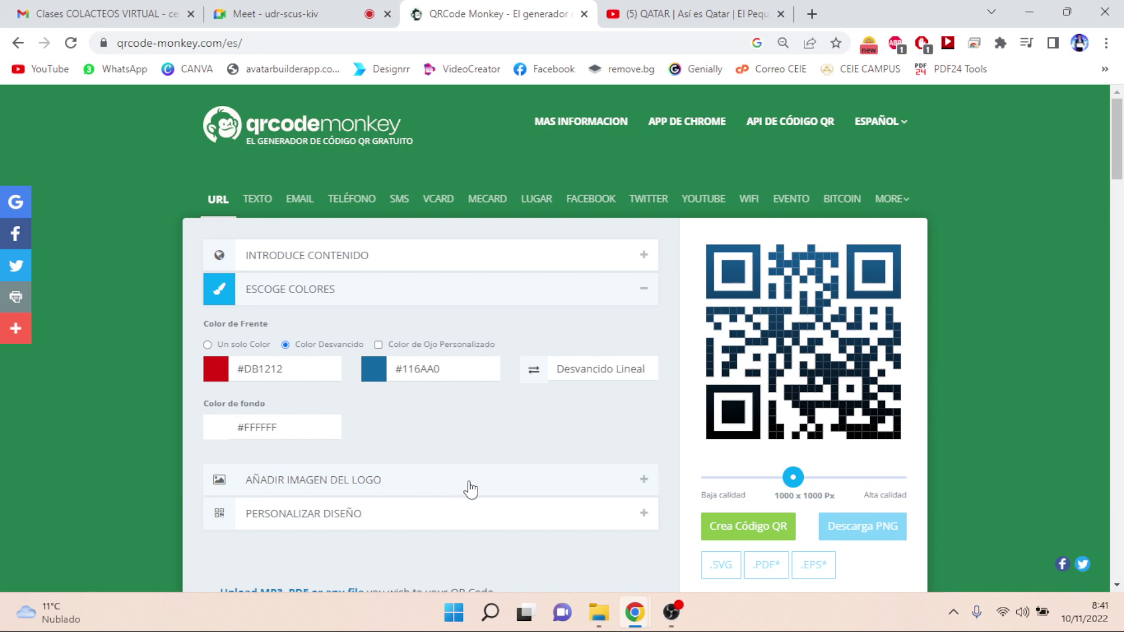
{"action": "left_click", "coordinate": [764, 529]}
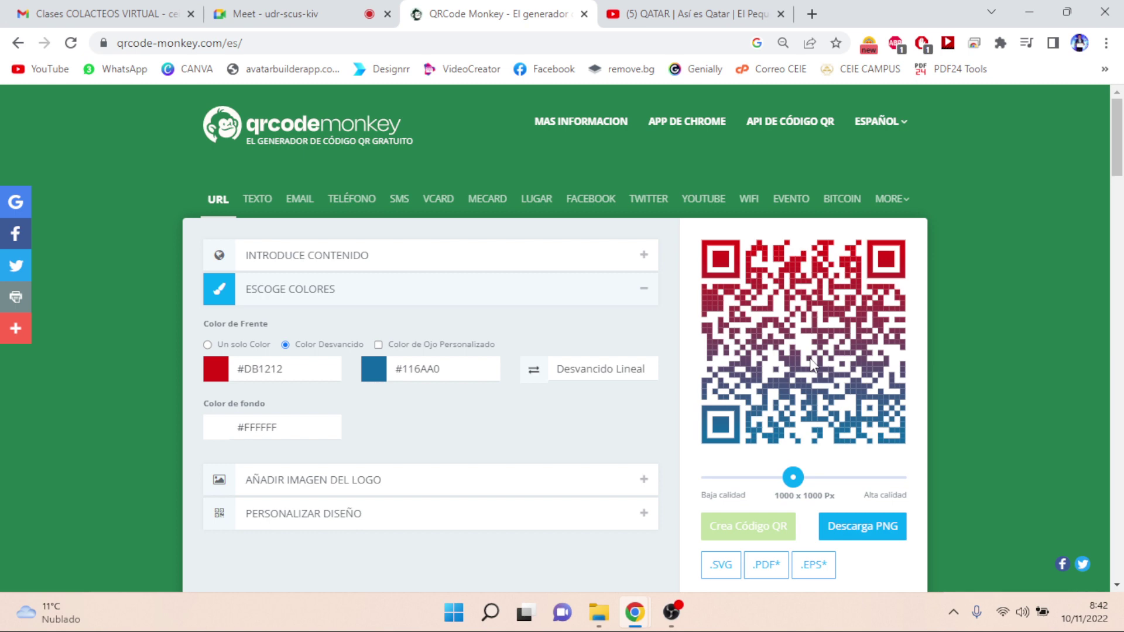
- Upload the LOGO Ceie image from Downloads as the centre logo and regenerate the code
{"action": "left_click", "coordinate": [321, 487]}
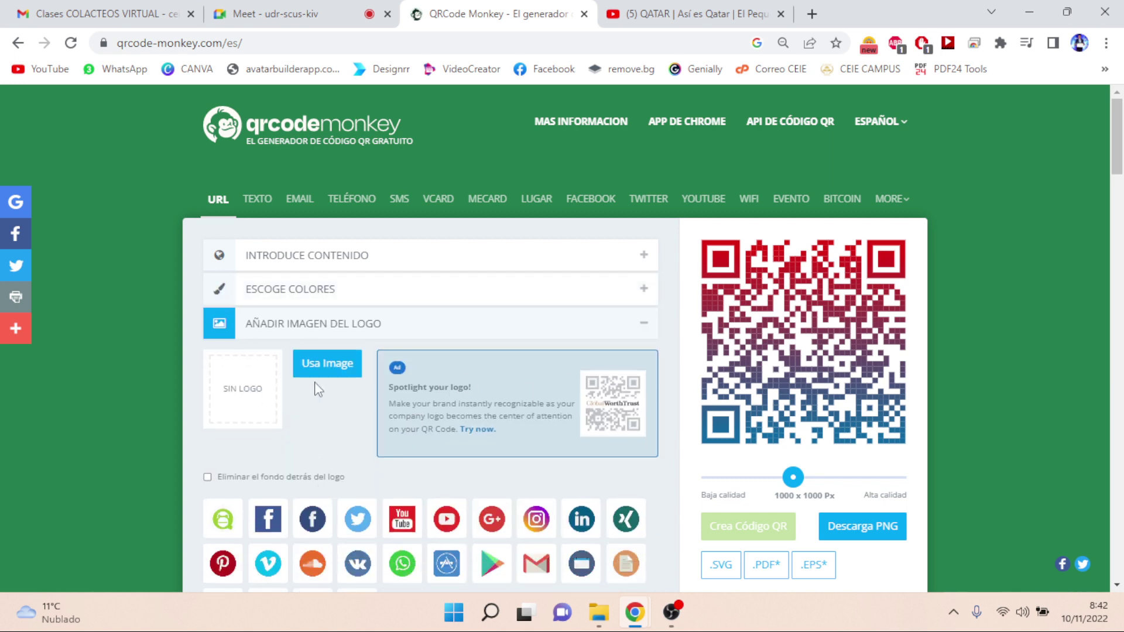
{"action": "left_click", "coordinate": [342, 369]}
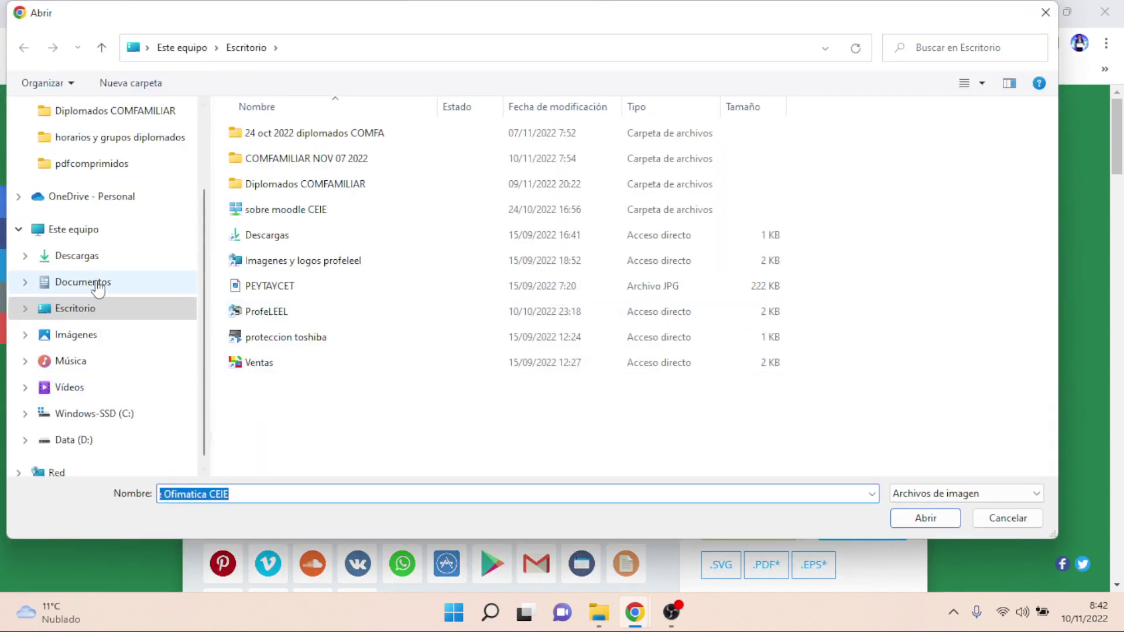
{"action": "left_click", "coordinate": [99, 258]}
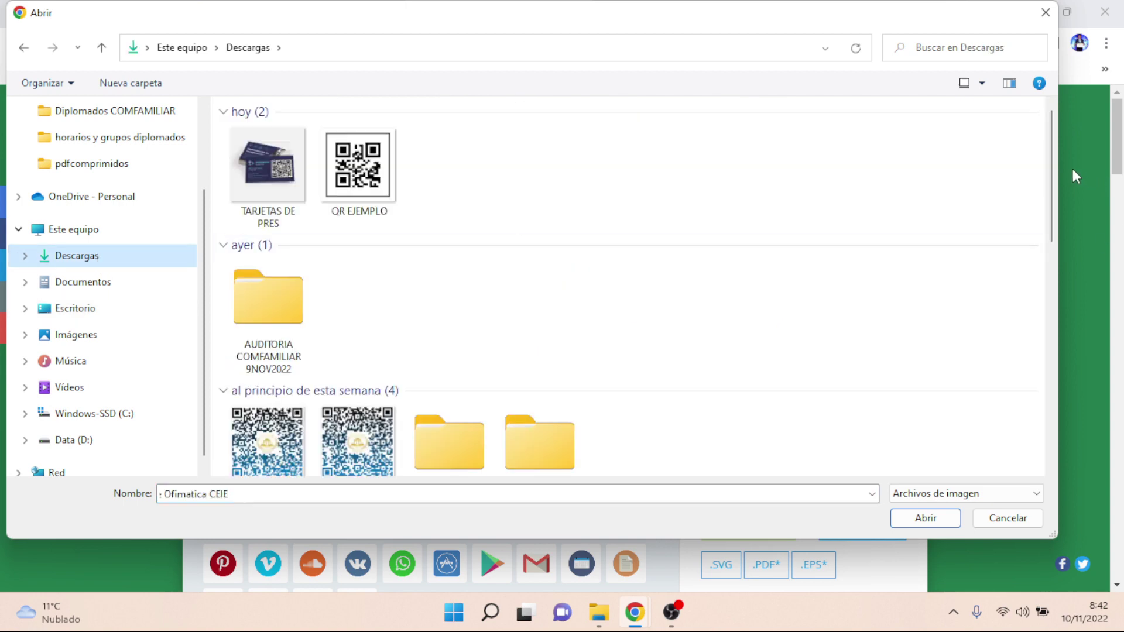
{"action": "left_click_drag", "start_coordinate": [1054, 174], "coordinate": [1069, 441]}
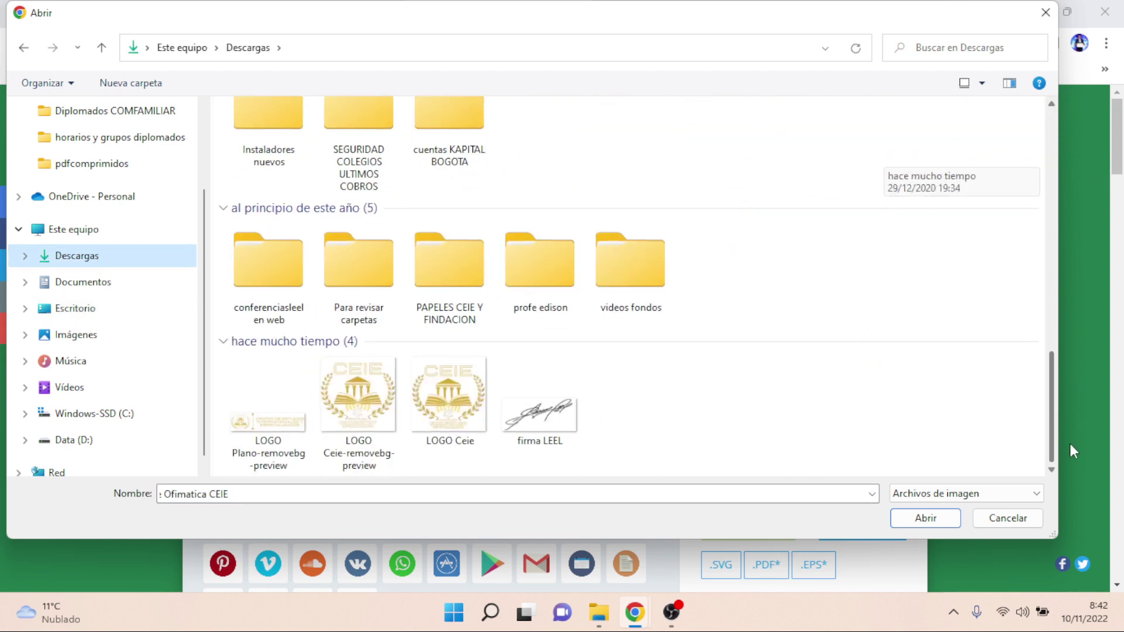
{"action": "left_click", "coordinate": [440, 399]}
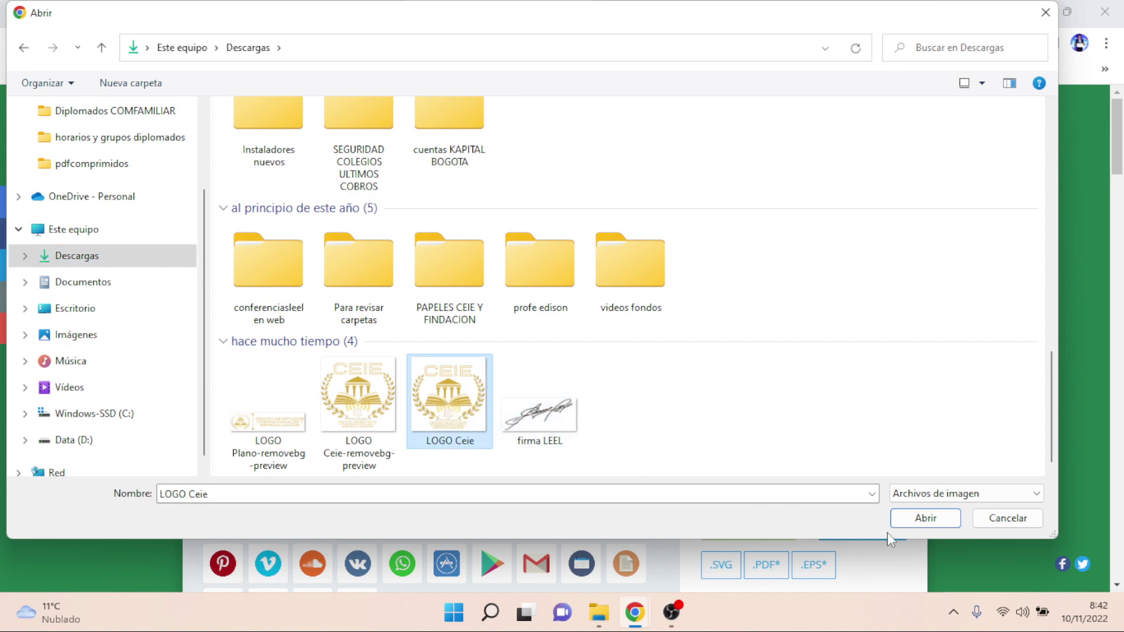
{"action": "left_click", "coordinate": [916, 522]}
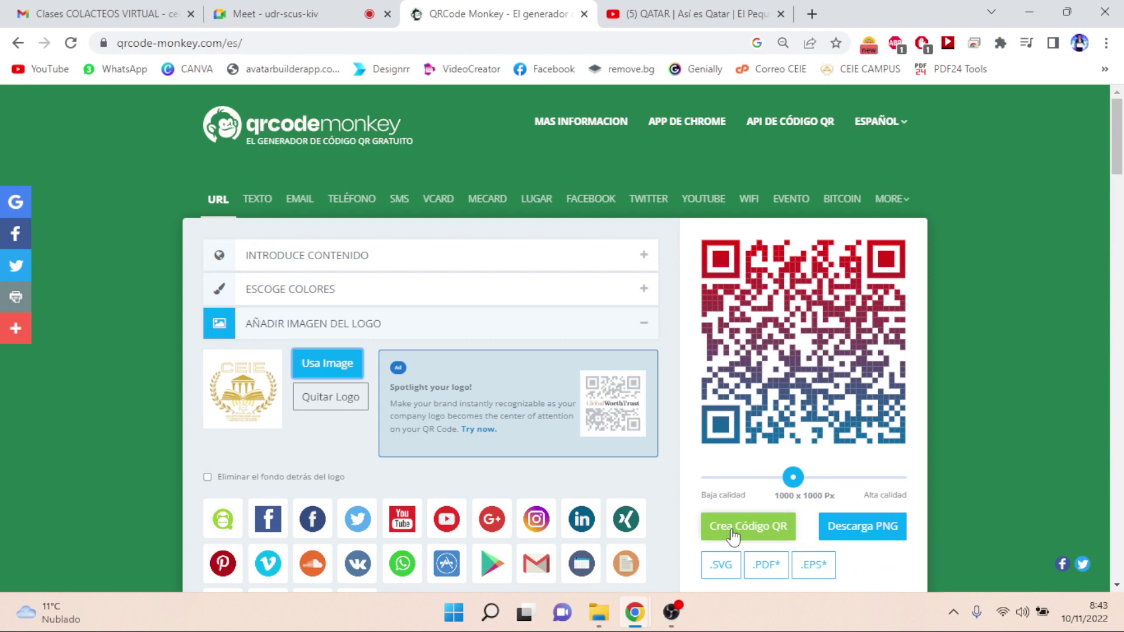
{"action": "left_click", "coordinate": [732, 527]}
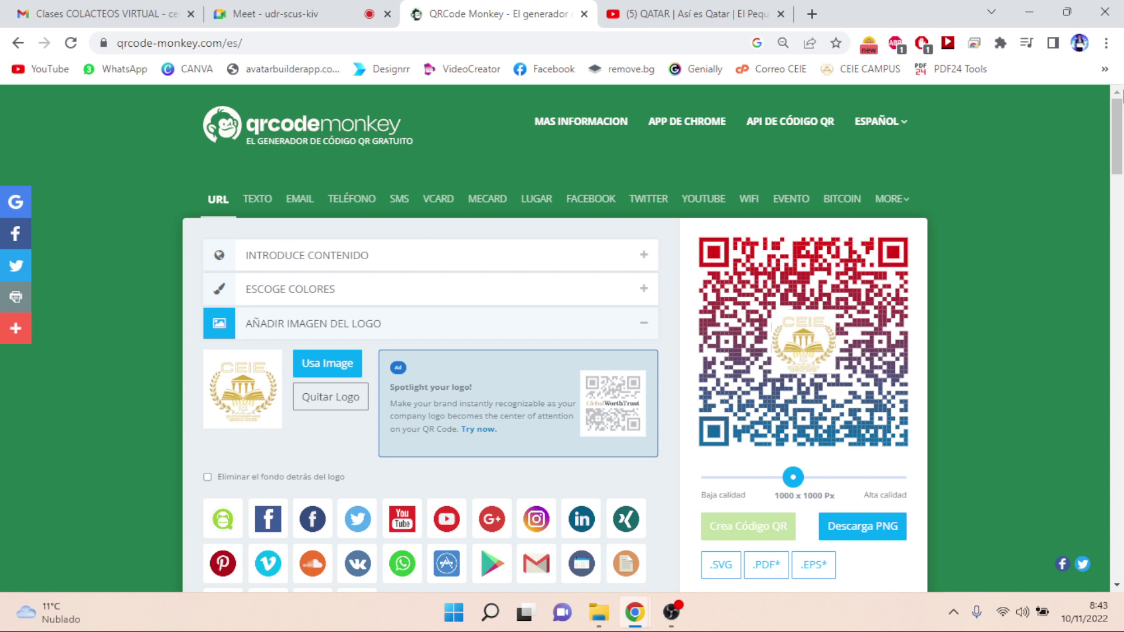
- After previewing the YouTube and Gmail logos, choose the WhatsApp logo and regenerate the code
{"action": "scroll", "coordinate": [1117, 129], "scroll_direction": "down", "scroll_amount": 2}
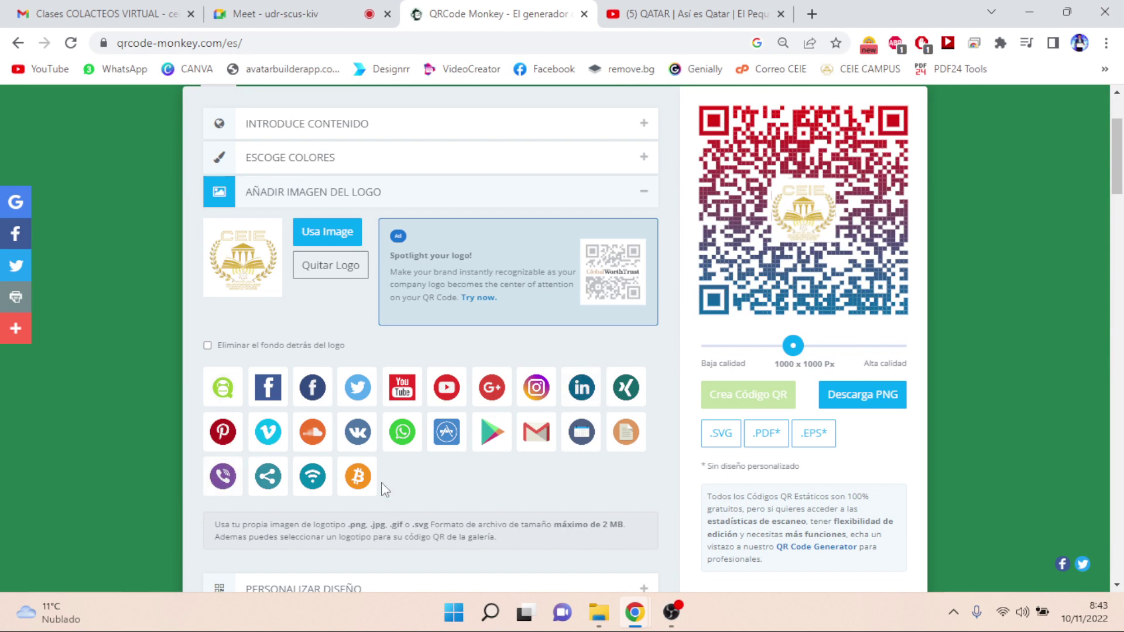
{"action": "left_click", "coordinate": [404, 391]}
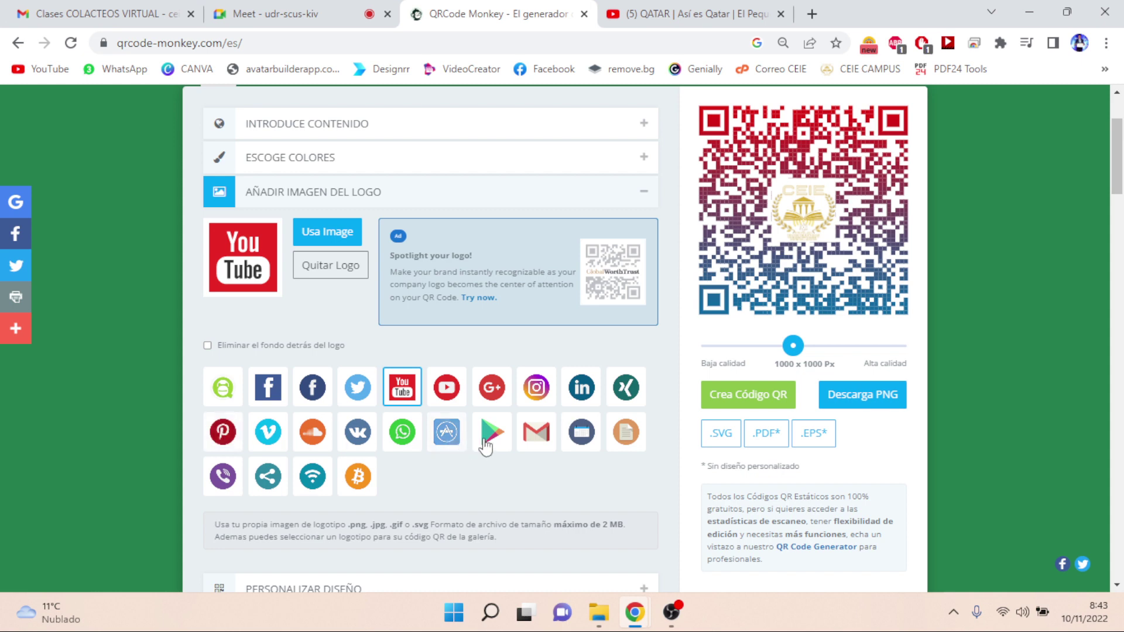
{"action": "left_click", "coordinate": [543, 446]}
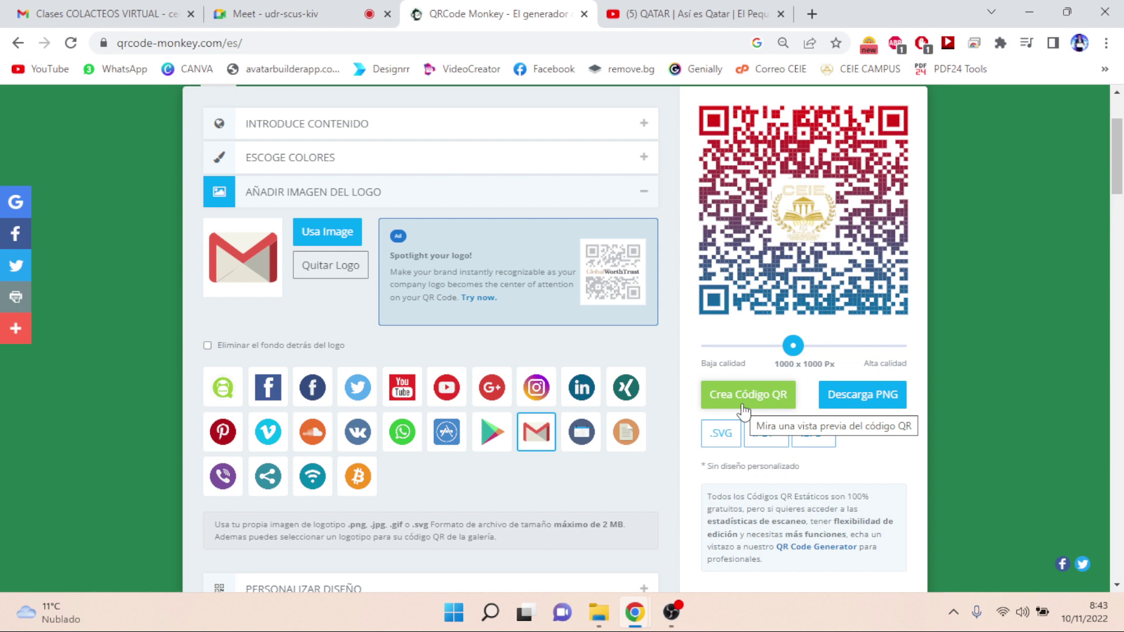
{"action": "left_click", "coordinate": [402, 436]}
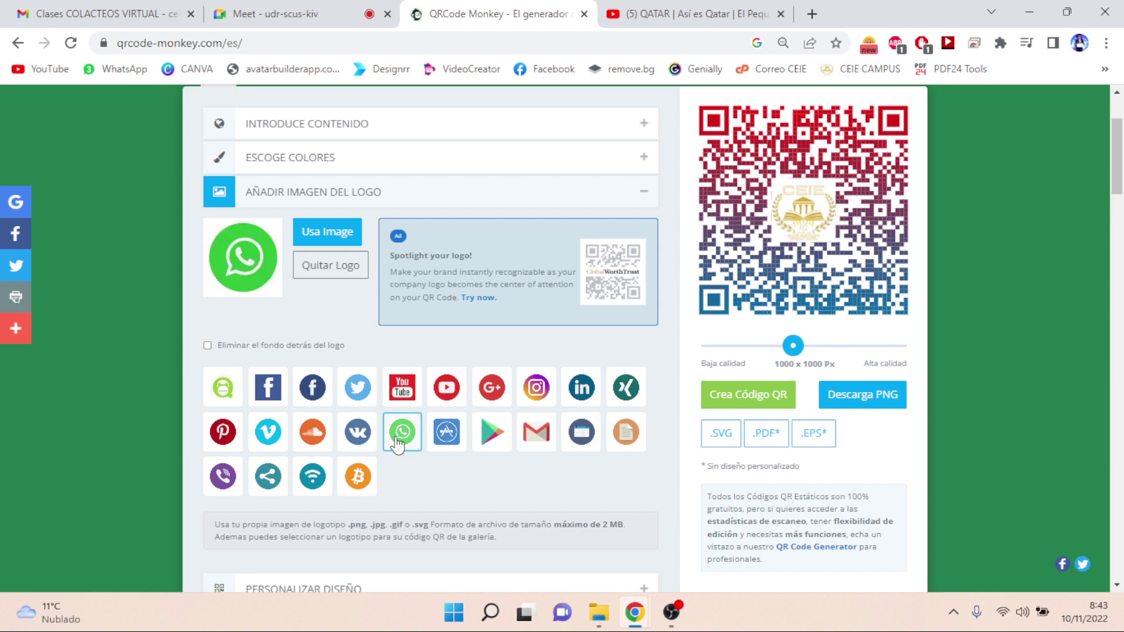
{"action": "left_click", "coordinate": [726, 399]}
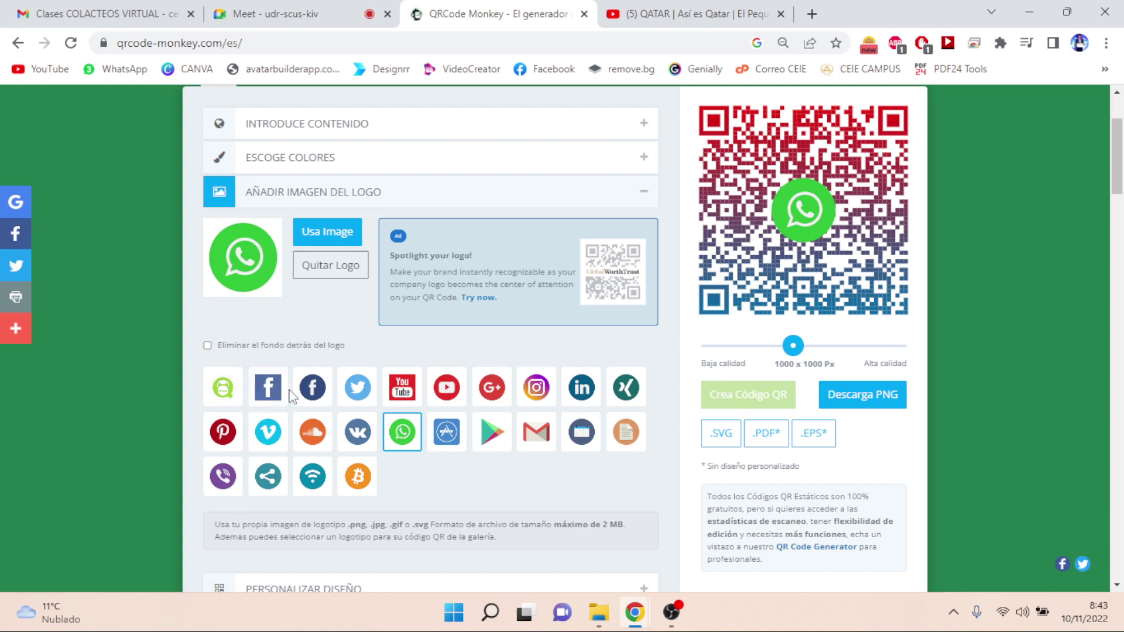
- Try removing the background behind the logo, then restore it and regenerate the code
{"action": "left_click", "coordinate": [208, 346]}
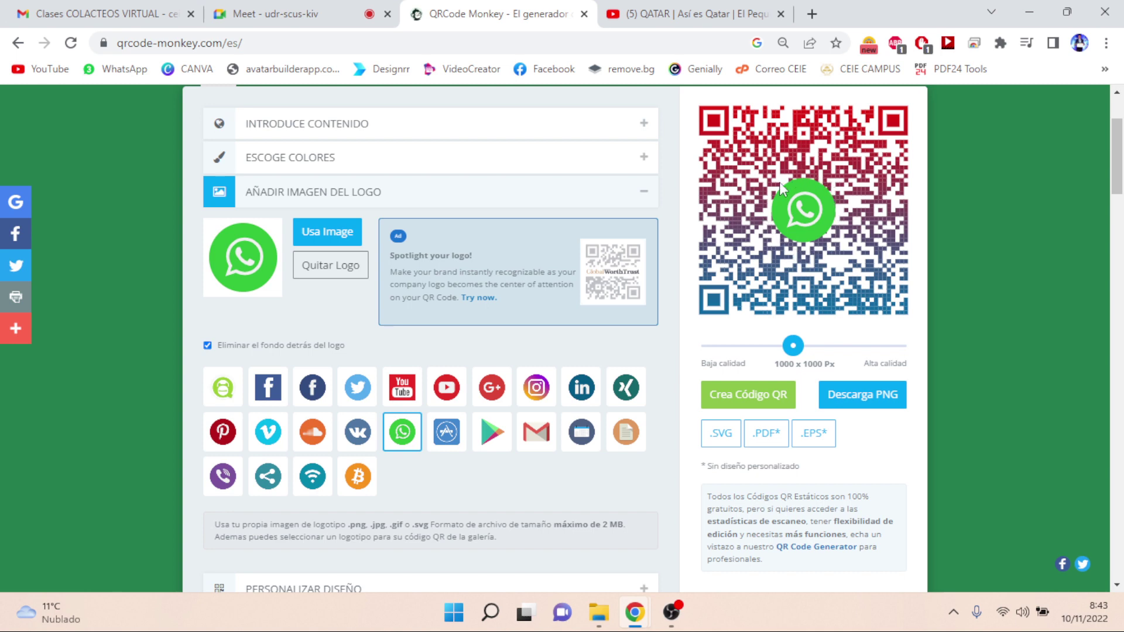
{"action": "left_click", "coordinate": [758, 397]}
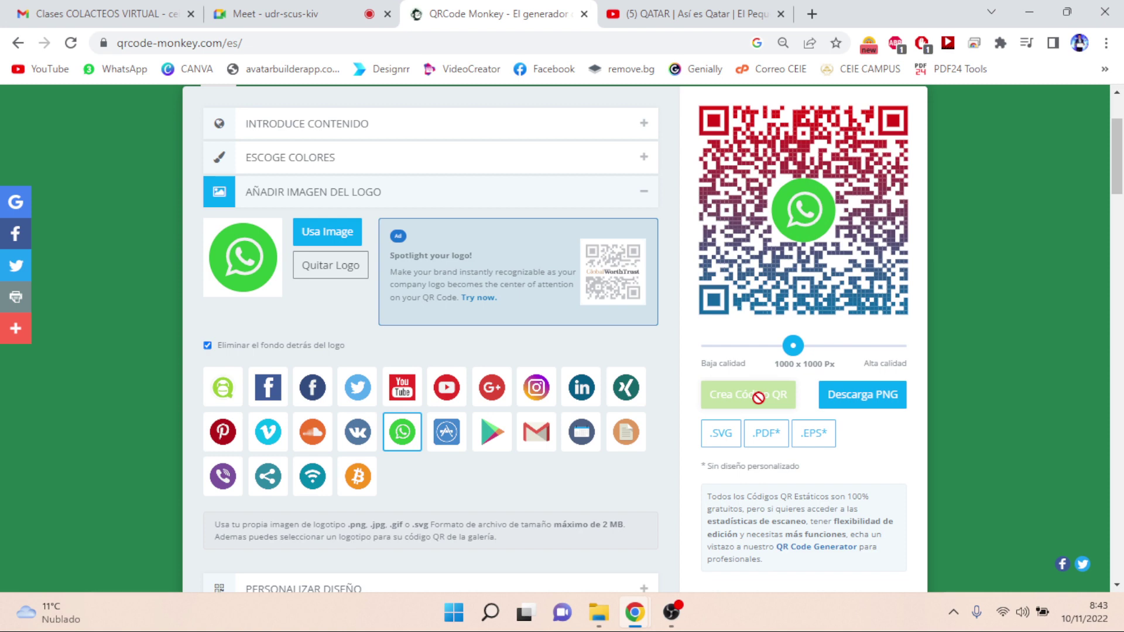
{"action": "left_click", "coordinate": [208, 346]}
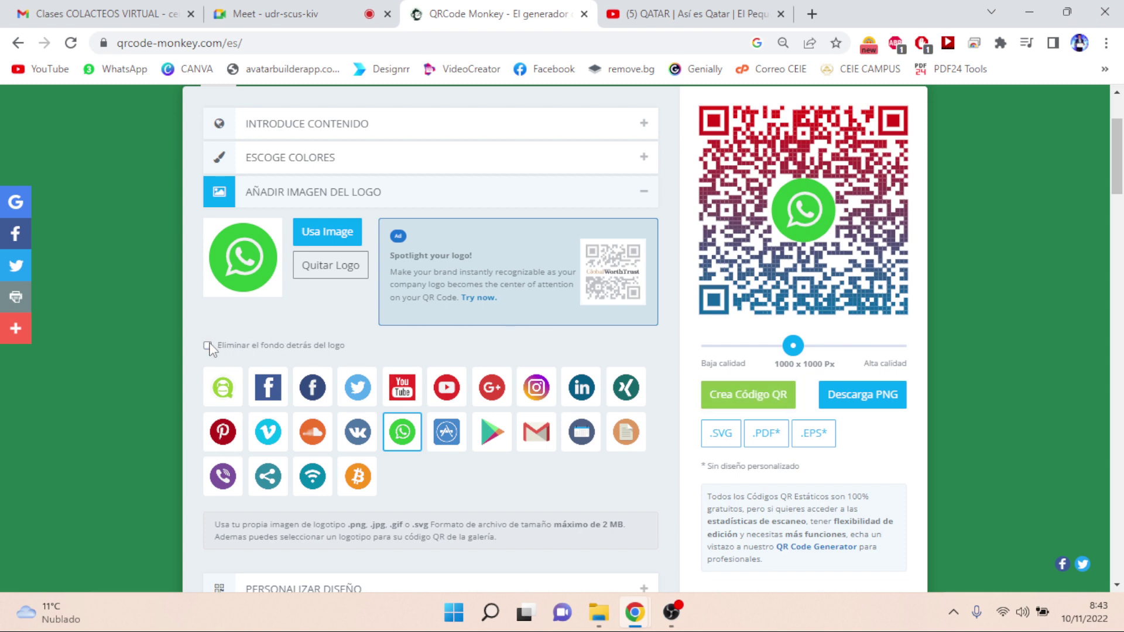
{"action": "left_click", "coordinate": [739, 403]}
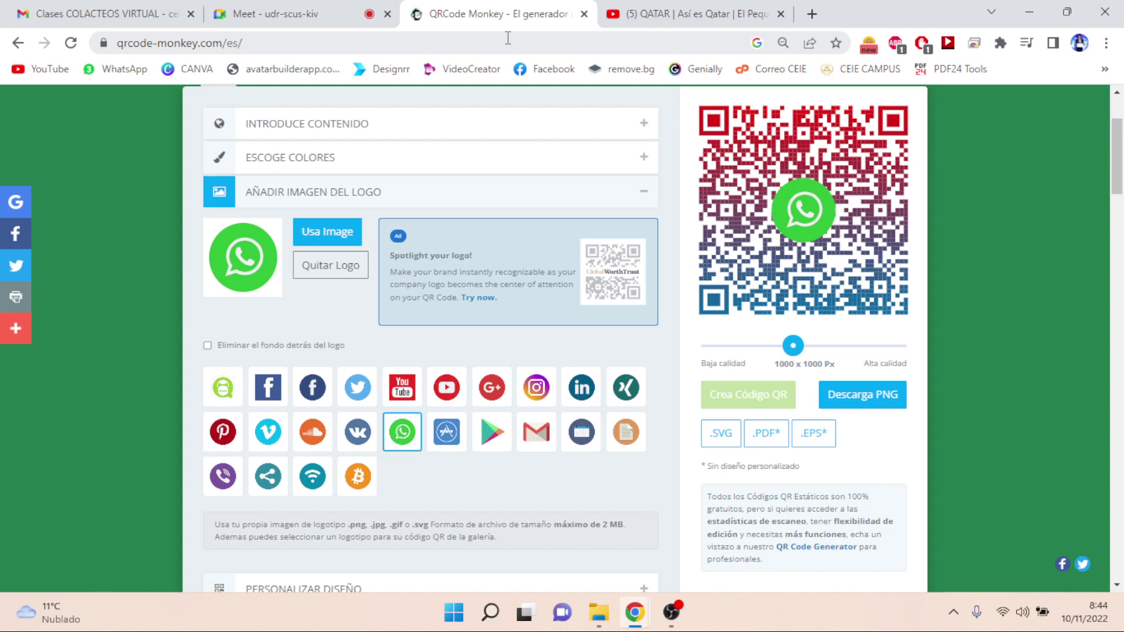
- Check the Meet call, scroll QRCode Monkey back to the top, then return to the Meet call
{"action": "key", "text": "ctrl+shift+Tab"}
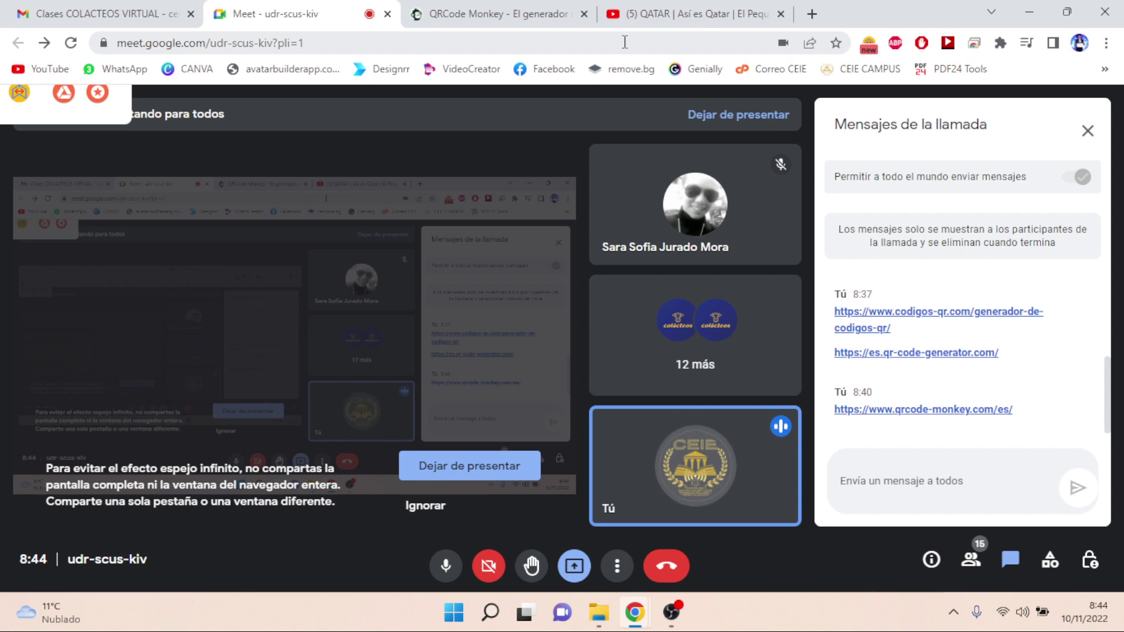
{"action": "left_click", "coordinate": [495, 16]}
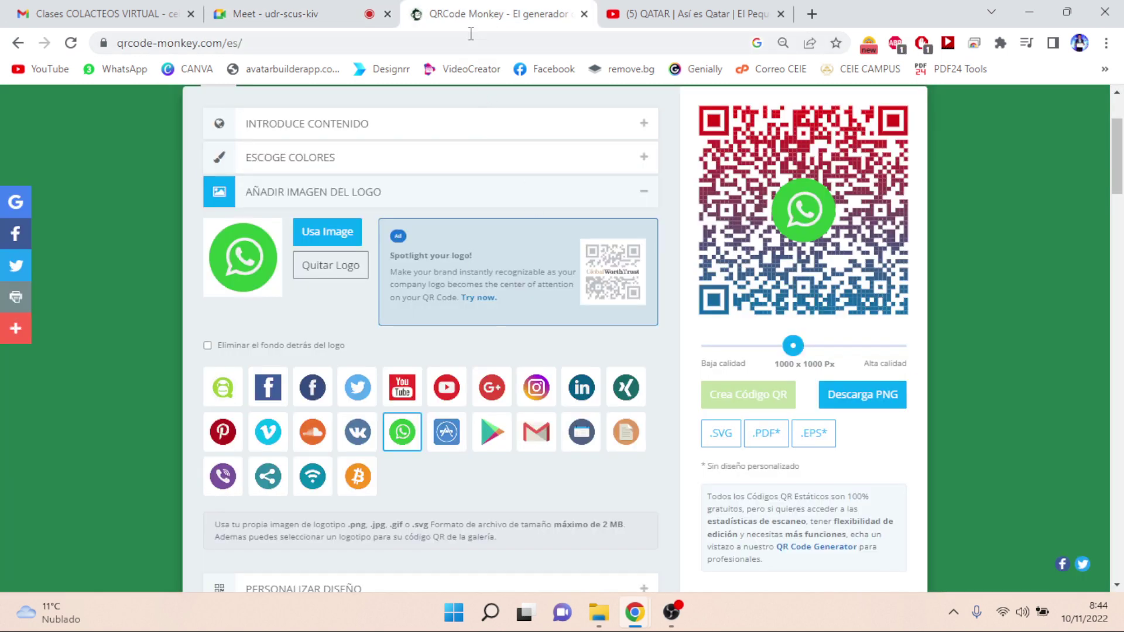
{"action": "scroll", "coordinate": [1117, 188], "scroll_direction": "up", "scroll_amount": 2}
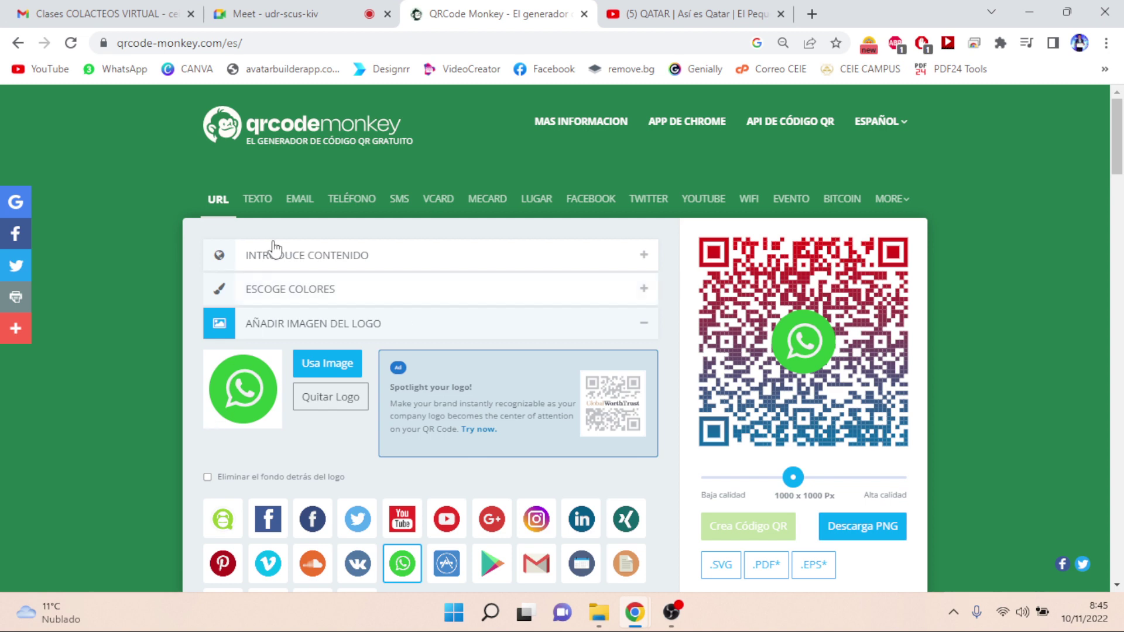
{"action": "left_click", "coordinate": [298, 18]}
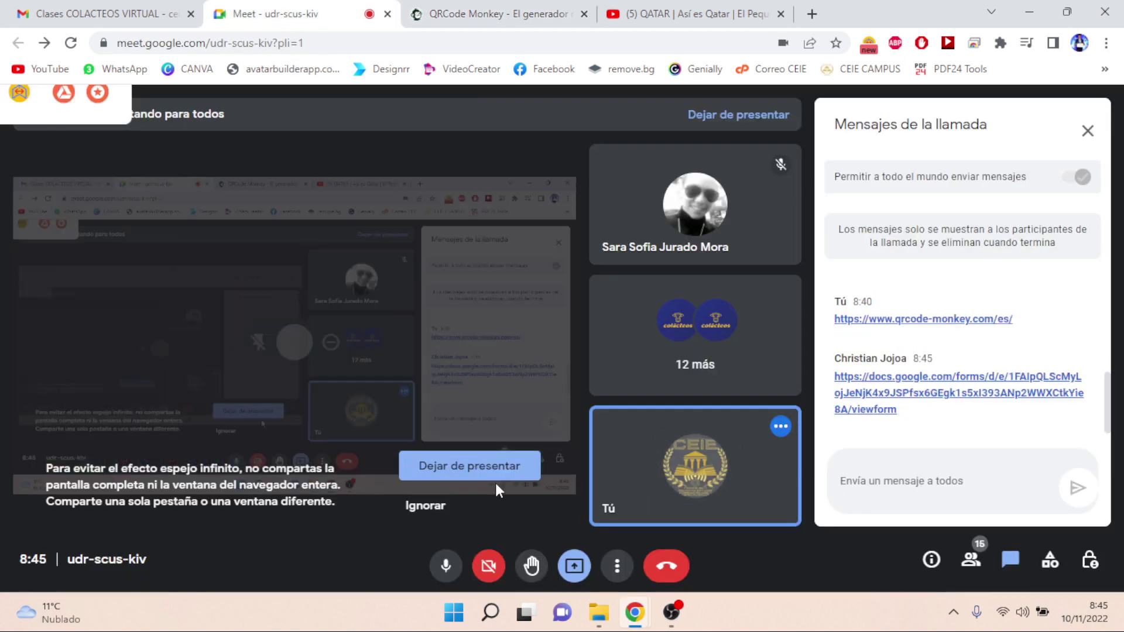
- Mute, unmute and re-mute the Meet microphone, then look at the QRCode Monkey page
{"action": "left_click", "coordinate": [446, 565]}
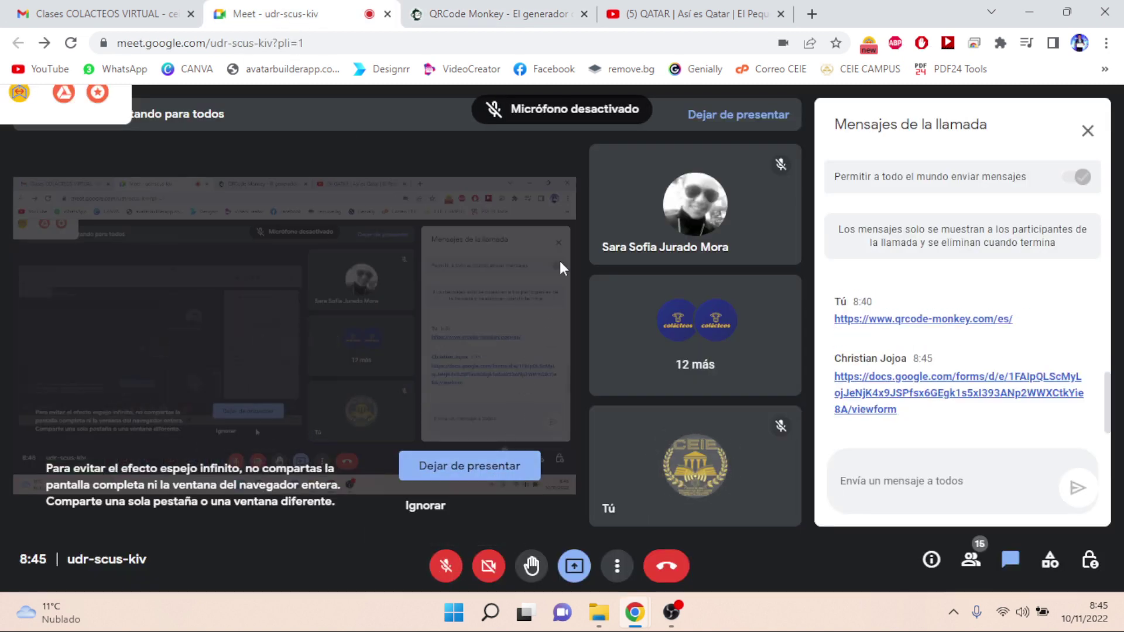
{"action": "left_click", "coordinate": [443, 577]}
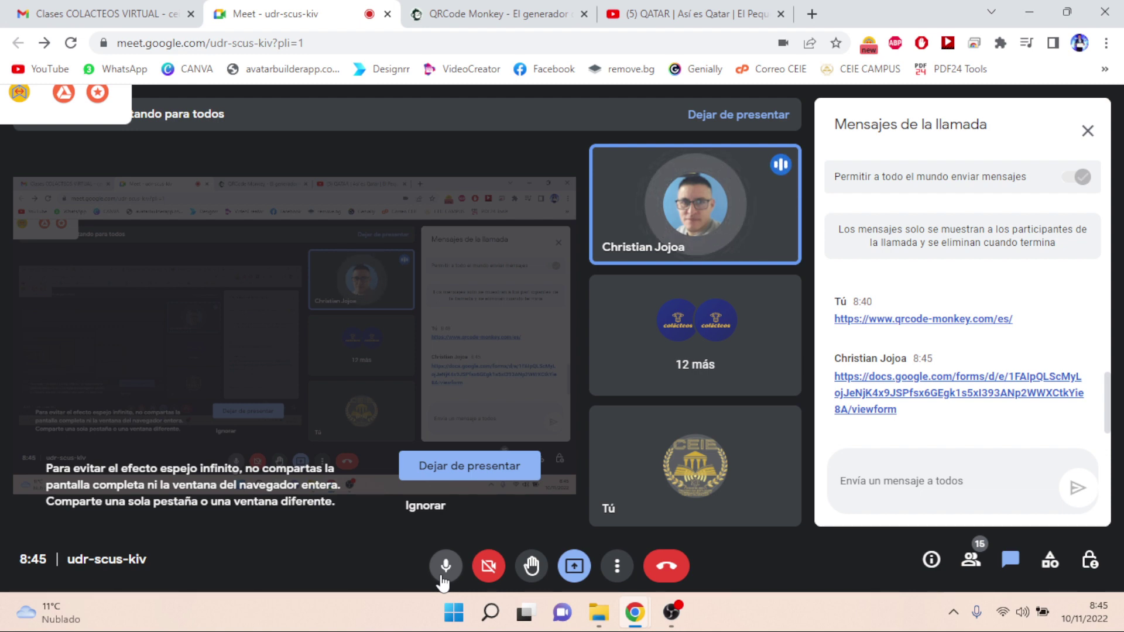
{"action": "left_click", "coordinate": [444, 576]}
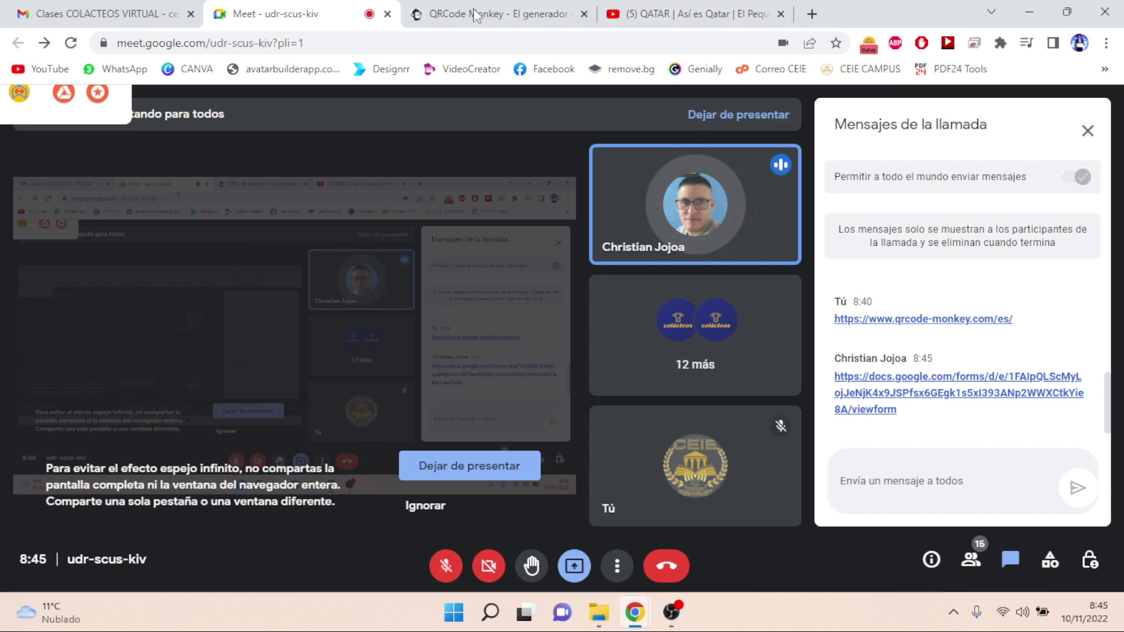
{"action": "left_click", "coordinate": [494, 18]}
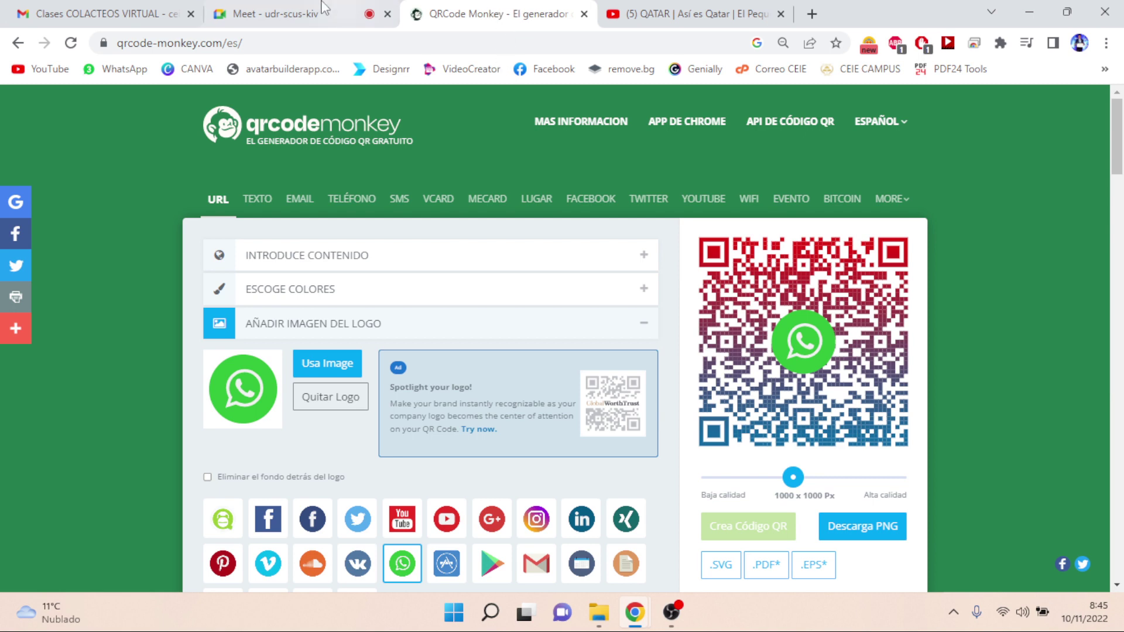
- Back in Meet, toggle the microphone several more times, leave it muted, and return to QRCode Monkey
{"action": "left_click", "coordinate": [305, 14]}
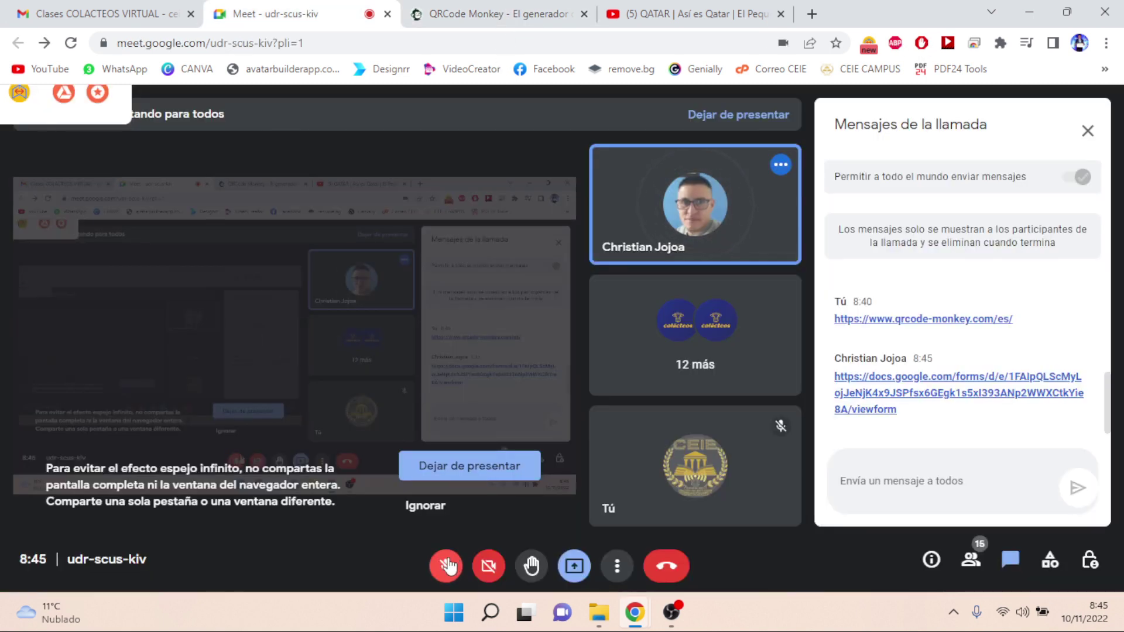
{"action": "left_click", "coordinate": [448, 566]}
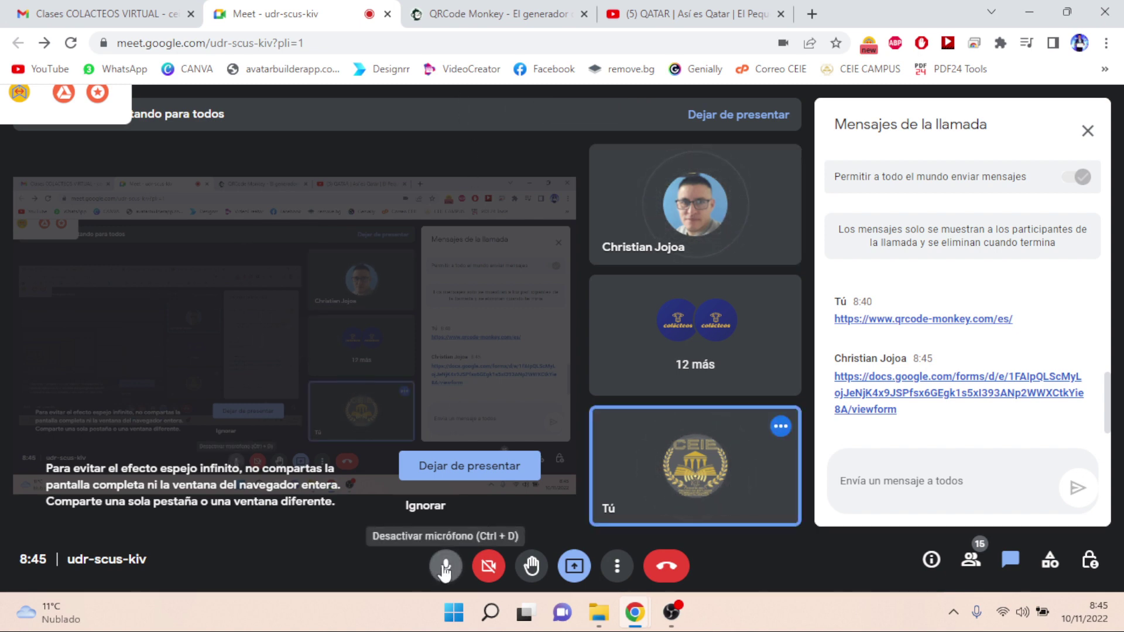
{"action": "left_click", "coordinate": [446, 568]}
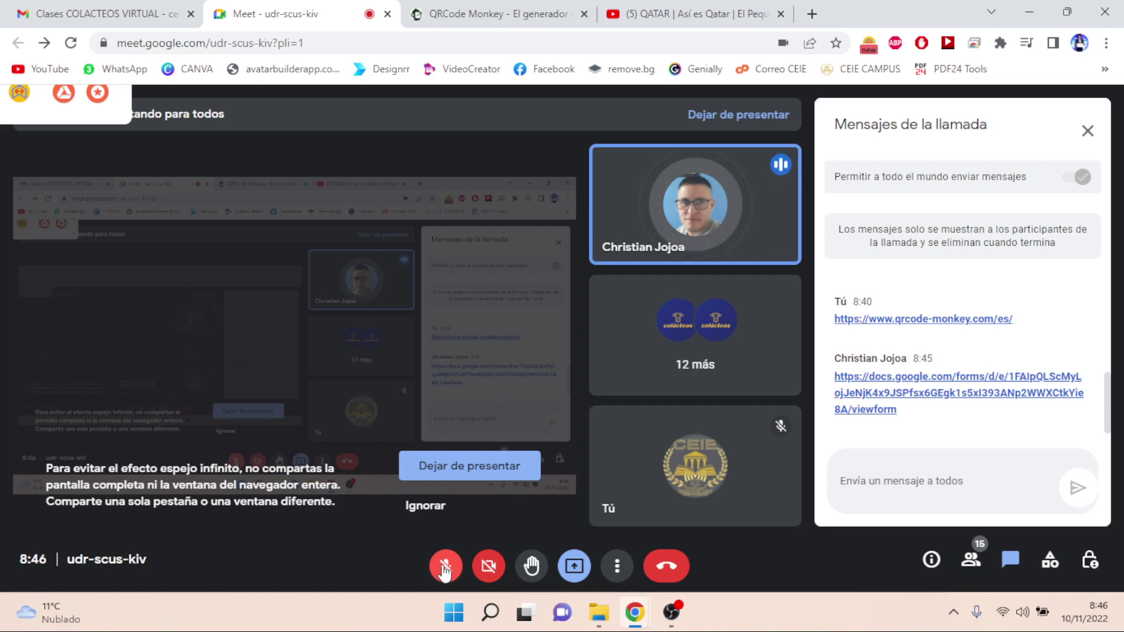
{"action": "left_click", "coordinate": [445, 567]}
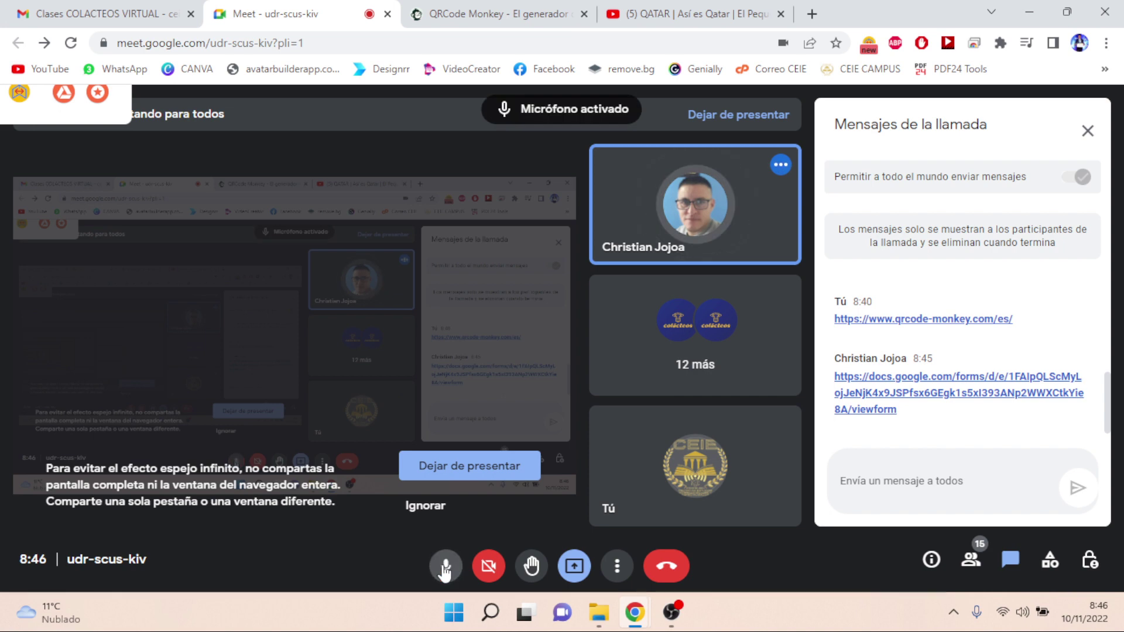
{"action": "left_click", "coordinate": [445, 567]}
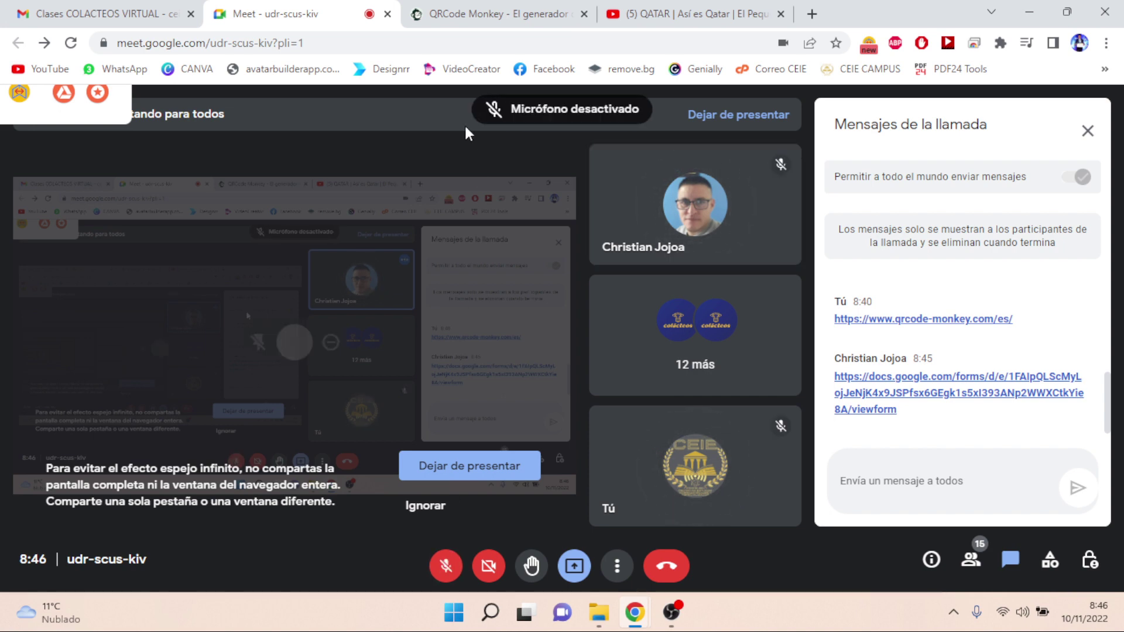
{"action": "left_click", "coordinate": [486, 21]}
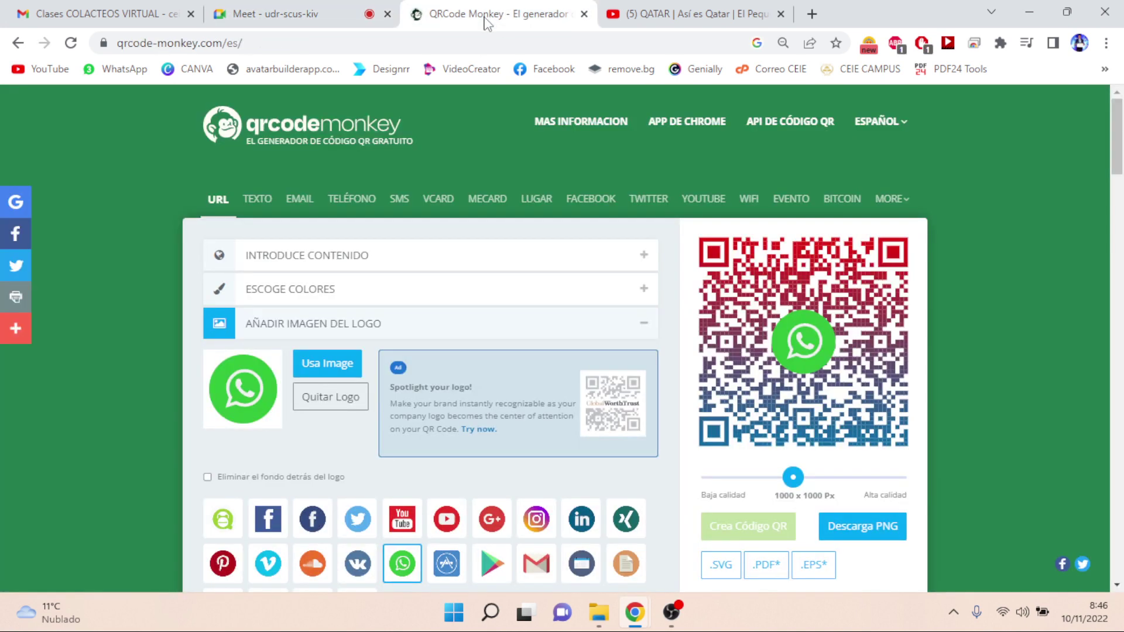
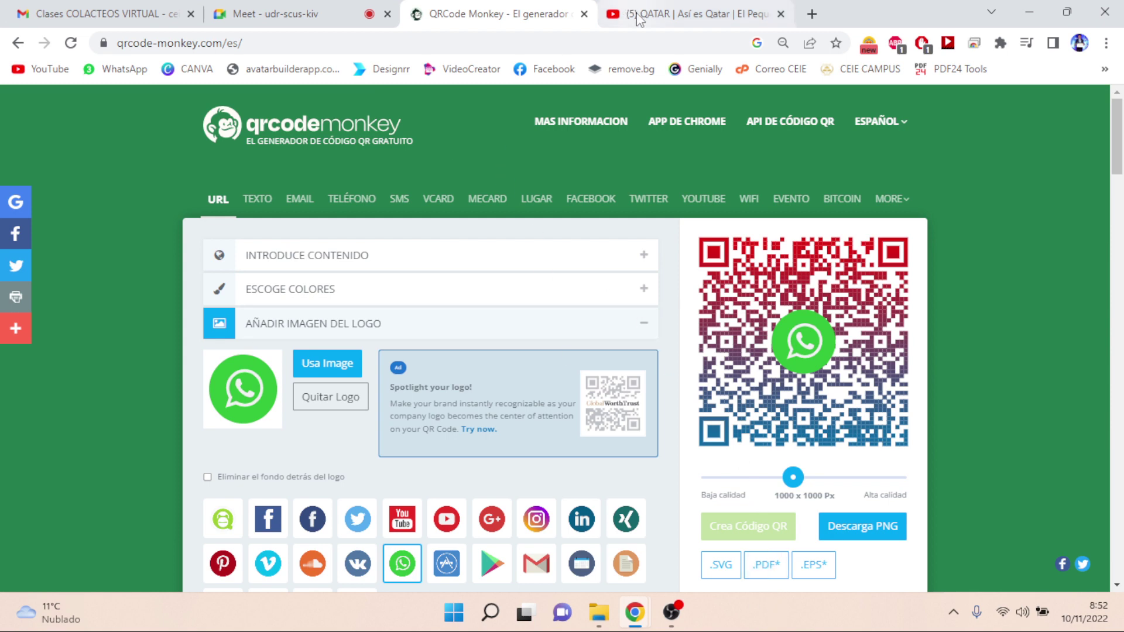
- Close the YouTube tab, go back to the class Meet call and unmute the microphone
{"action": "left_click", "coordinate": [781, 13]}
{"action": "left_click", "coordinate": [316, 18]}
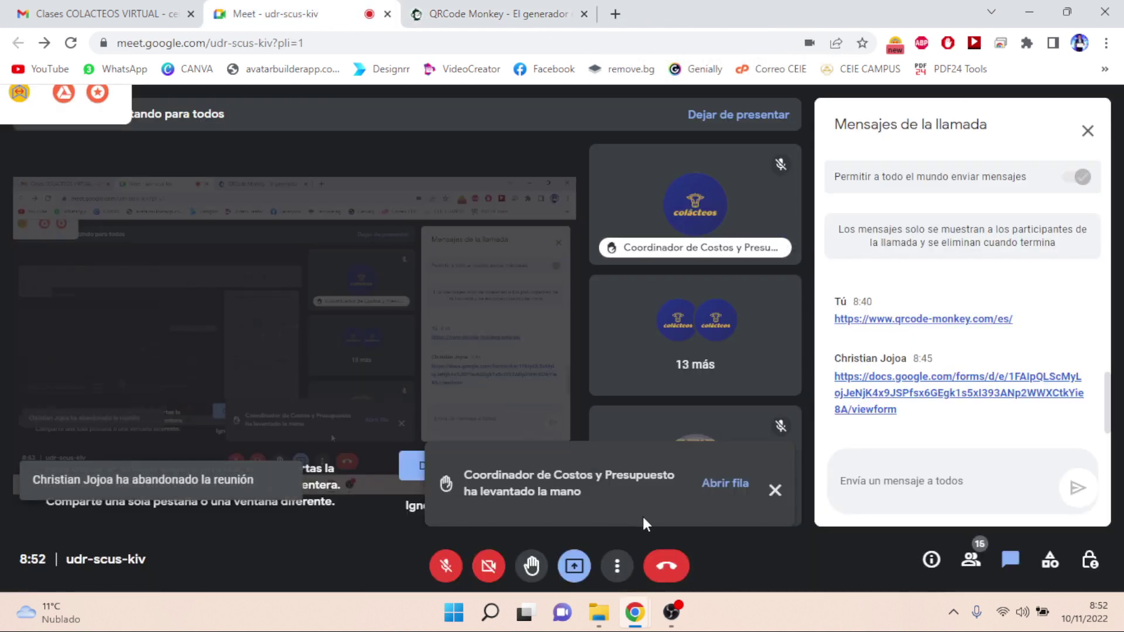
{"action": "left_click", "coordinate": [443, 578]}
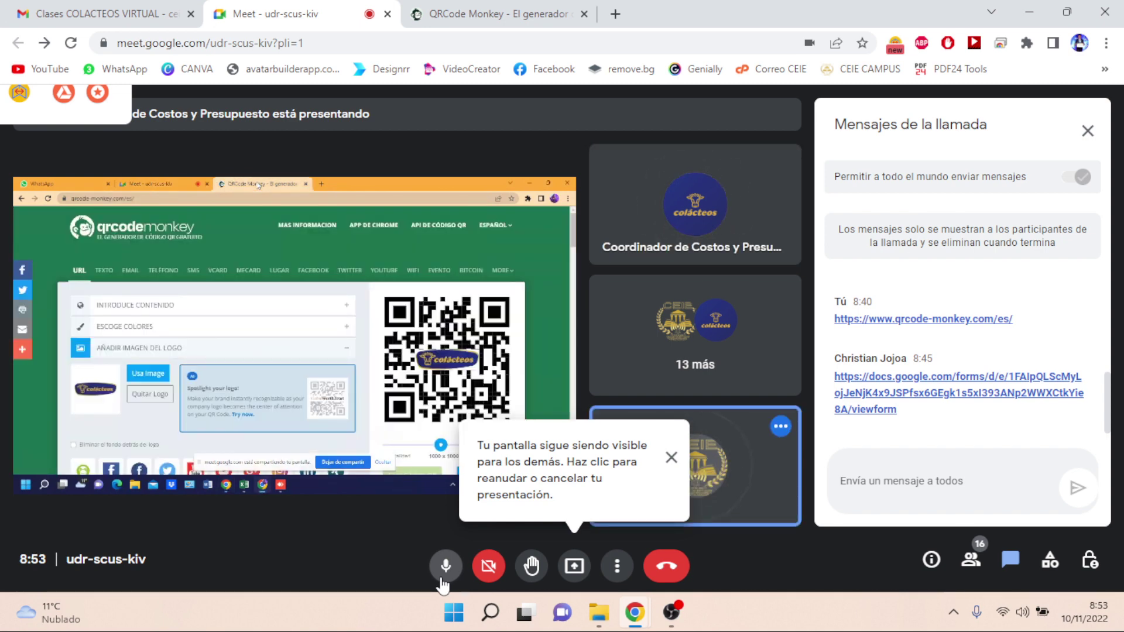
- Close the 'Tu pantalla sigue siendo visible' notice in Meet, dismissing it twice
{"action": "left_click", "coordinate": [672, 460]}
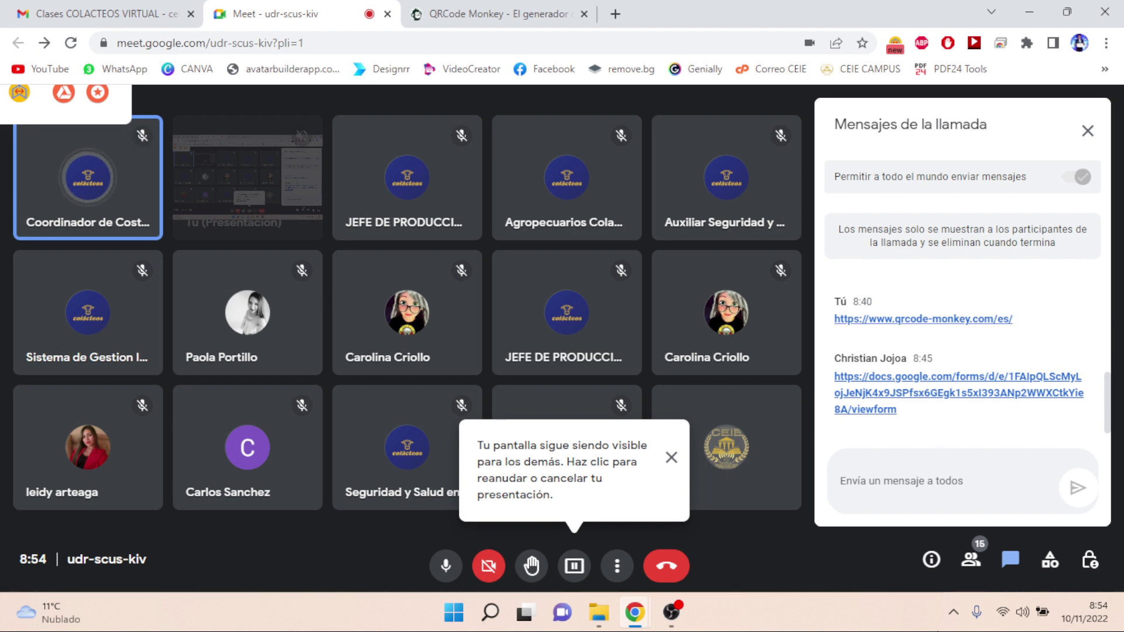
{"action": "left_click", "coordinate": [671, 458]}
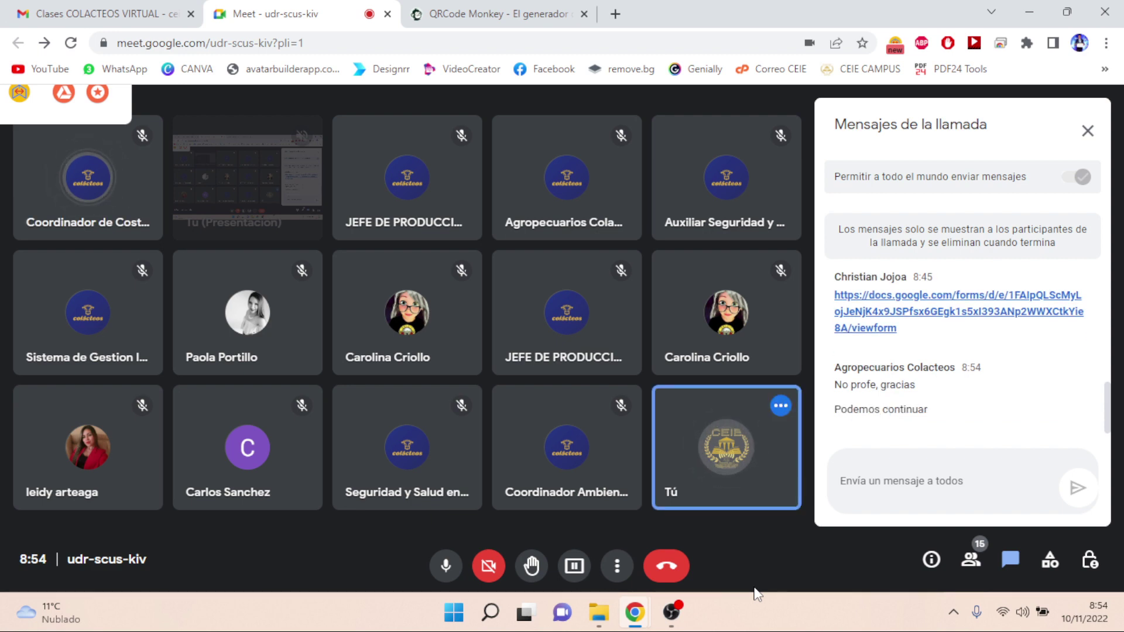
- Close the QRCode Monkey tab, open WhatsApp Web in a new tab and focus chat search
{"action": "left_click", "coordinate": [584, 14]}
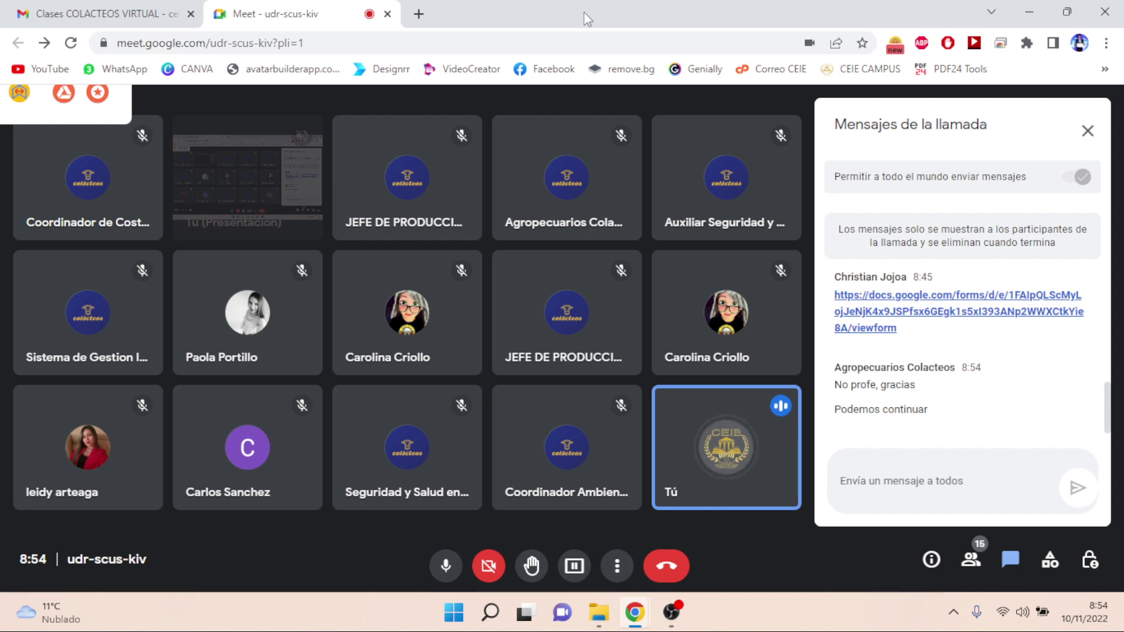
{"action": "left_click", "coordinate": [422, 14]}
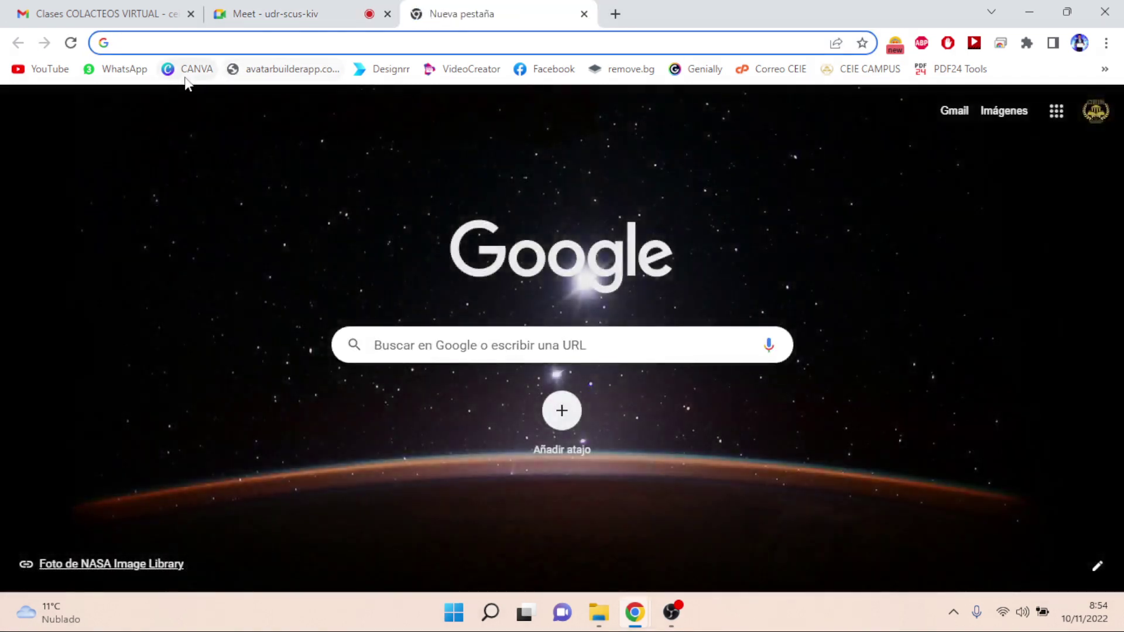
{"action": "left_click", "coordinate": [139, 76]}
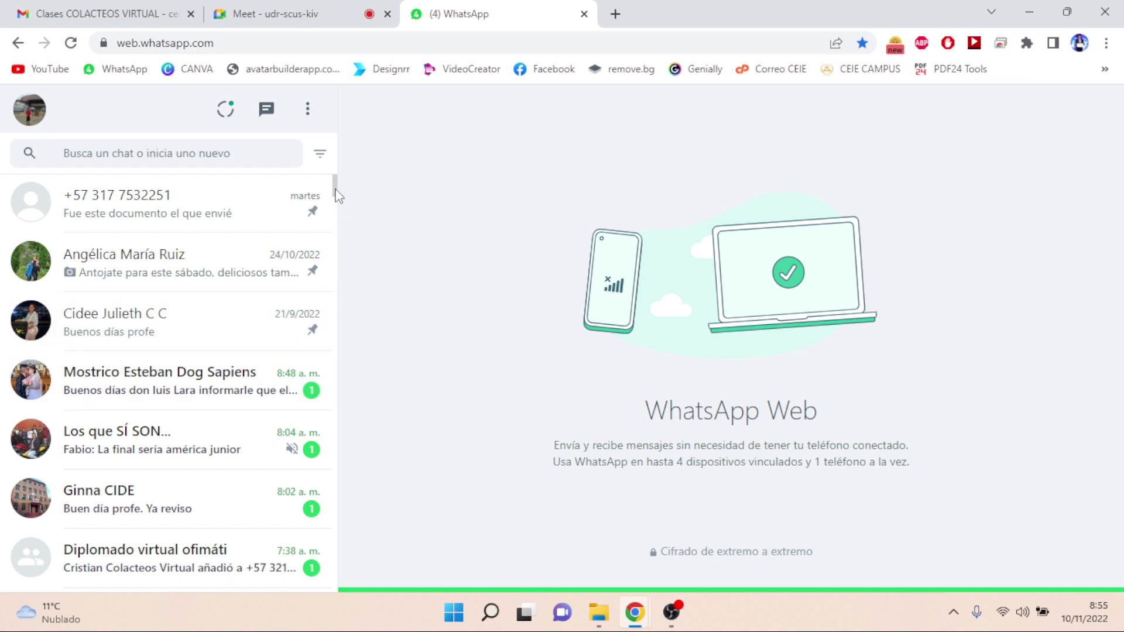
{"action": "left_click", "coordinate": [247, 154]}
- Search 'COLAC', open the OFIMATICA/COLACTEOS group and select the sent fliphtml5 link
{"action": "type", "text": "COLAC"}
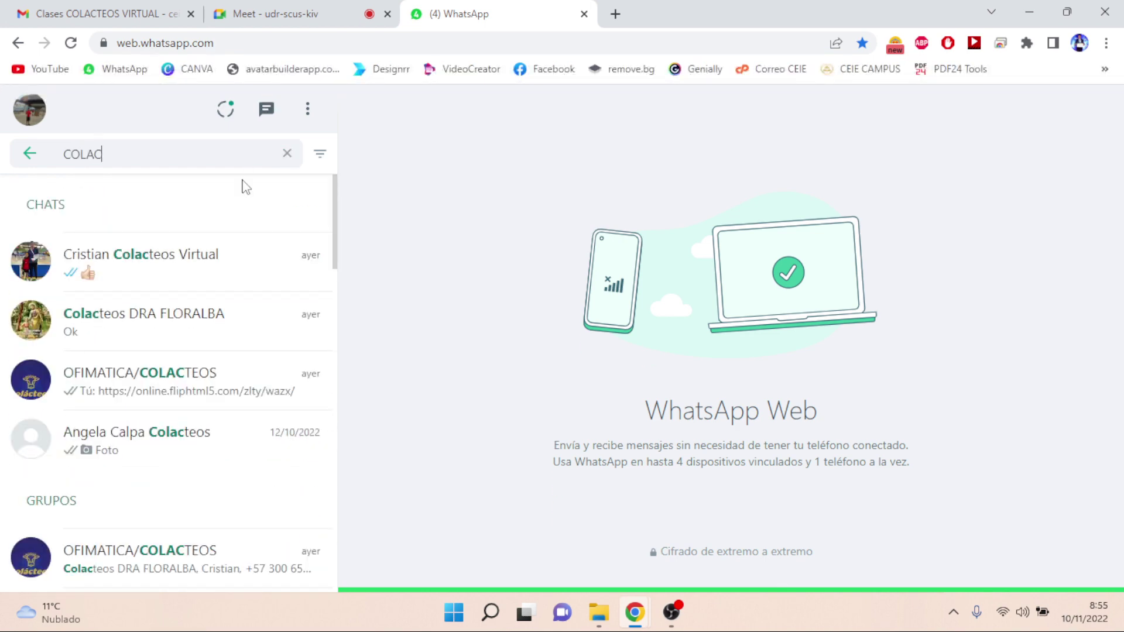
{"action": "left_click", "coordinate": [205, 391]}
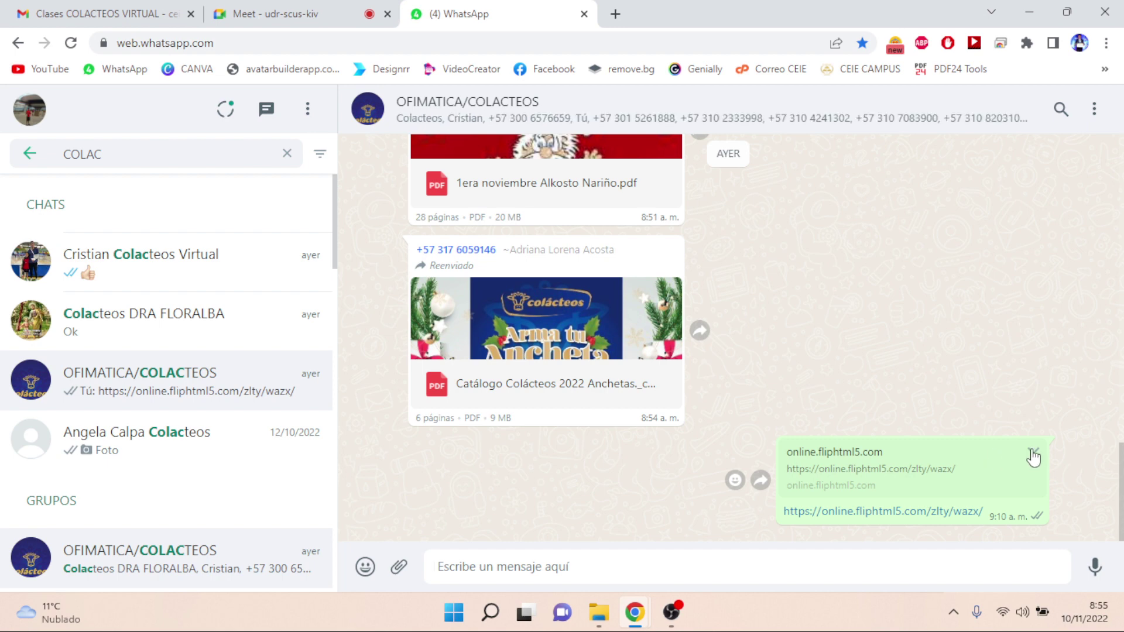
{"action": "left_click", "coordinate": [1033, 456]}
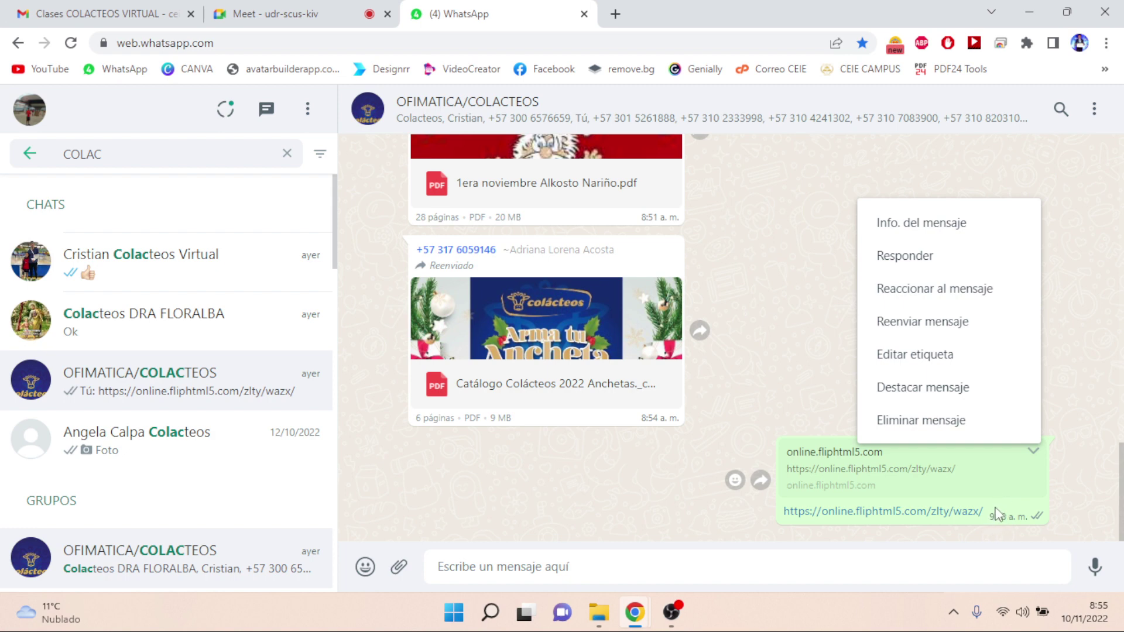
{"action": "left_click_drag", "start_coordinate": [998, 516], "coordinate": [782, 516]}
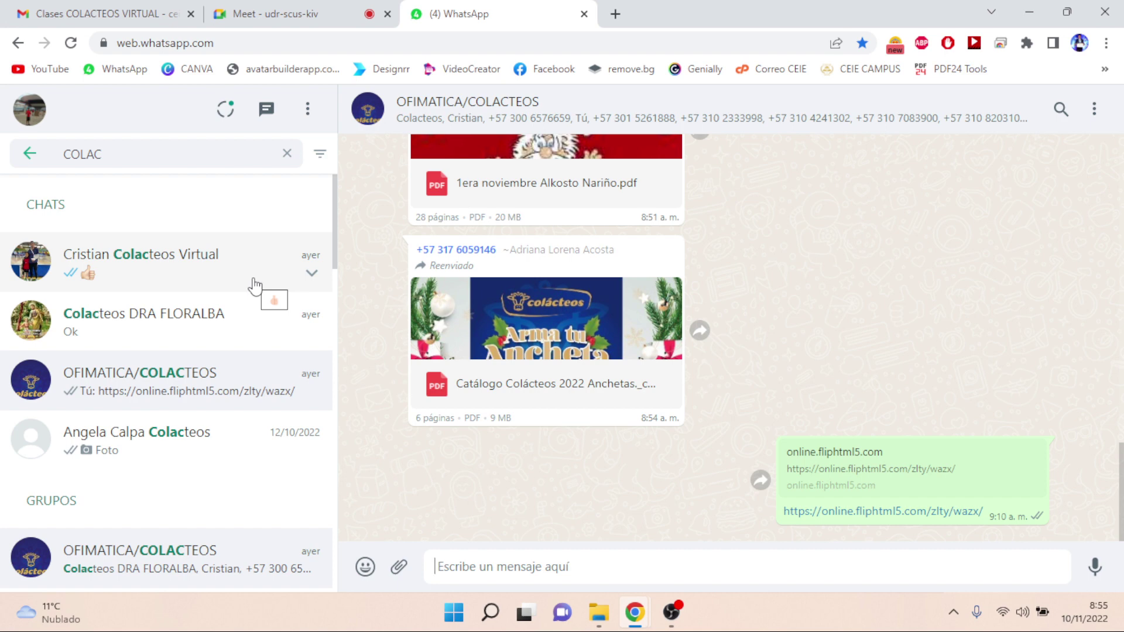
- Re-select the flipbook link in OFIMATICA/COLACTEOS, then open the Diplomado virtual ofimáti group
{"action": "left_click", "coordinate": [331, 254]}
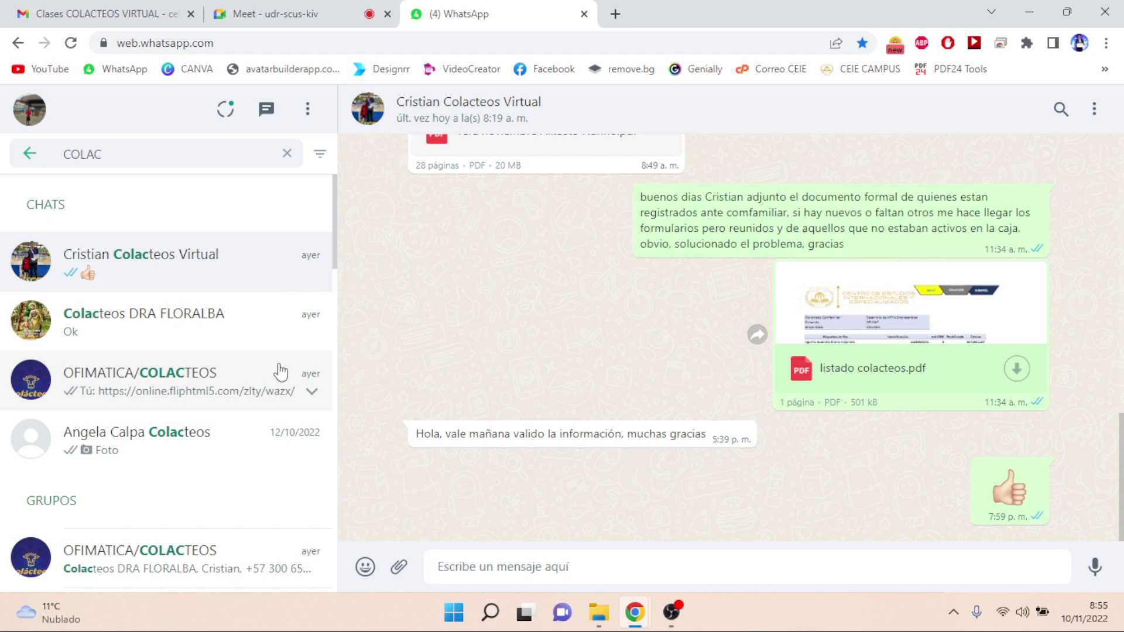
{"action": "left_click_drag", "start_coordinate": [335, 199], "coordinate": [335, 265]}
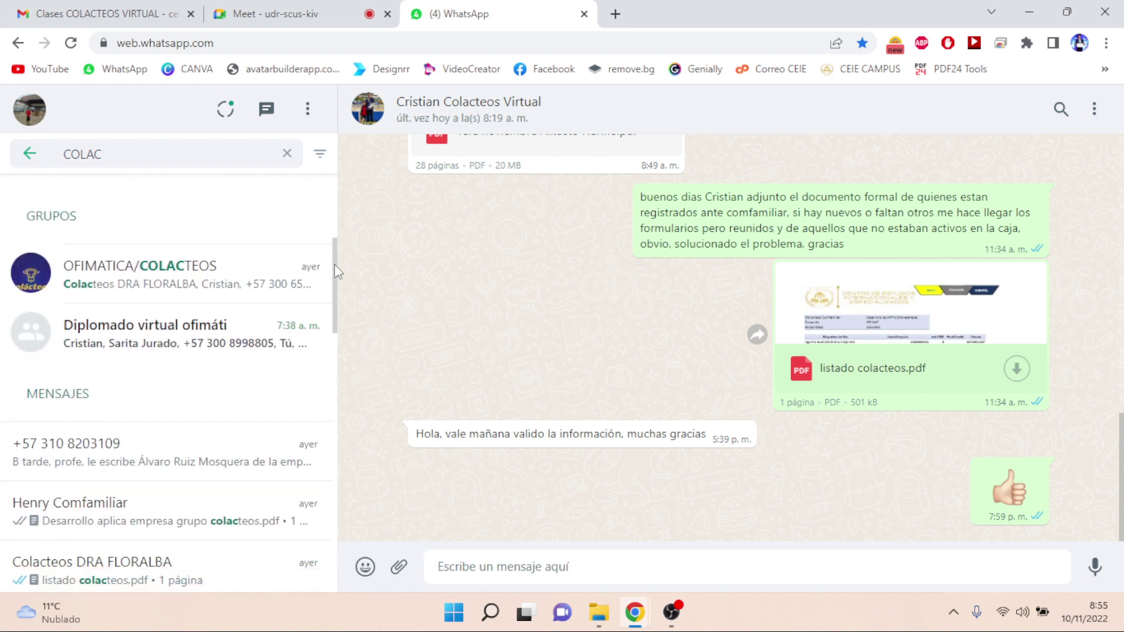
{"action": "left_click", "coordinate": [164, 330]}
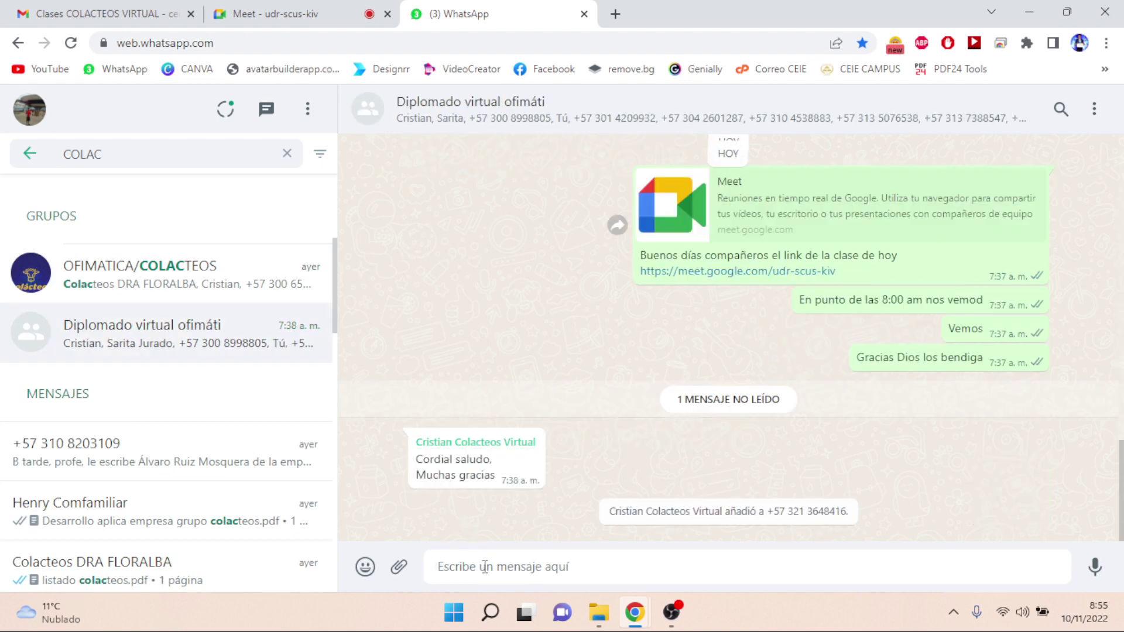
{"action": "left_click", "coordinate": [221, 285]}
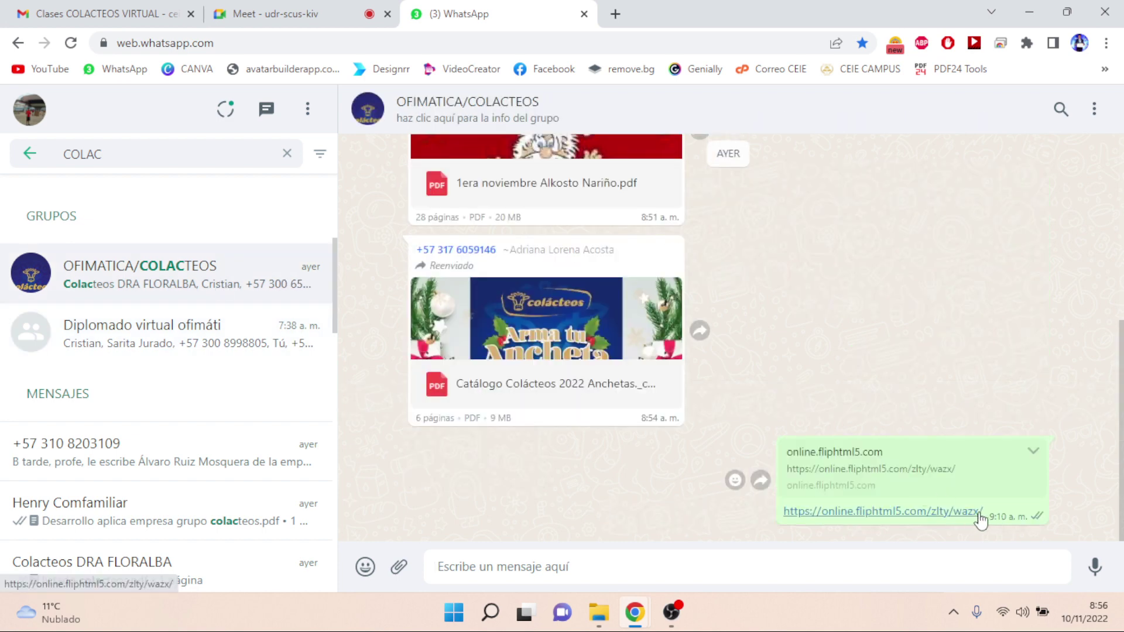
{"action": "left_click_drag", "start_coordinate": [984, 515], "coordinate": [785, 532]}
{"action": "key", "text": "ctrl+c"}
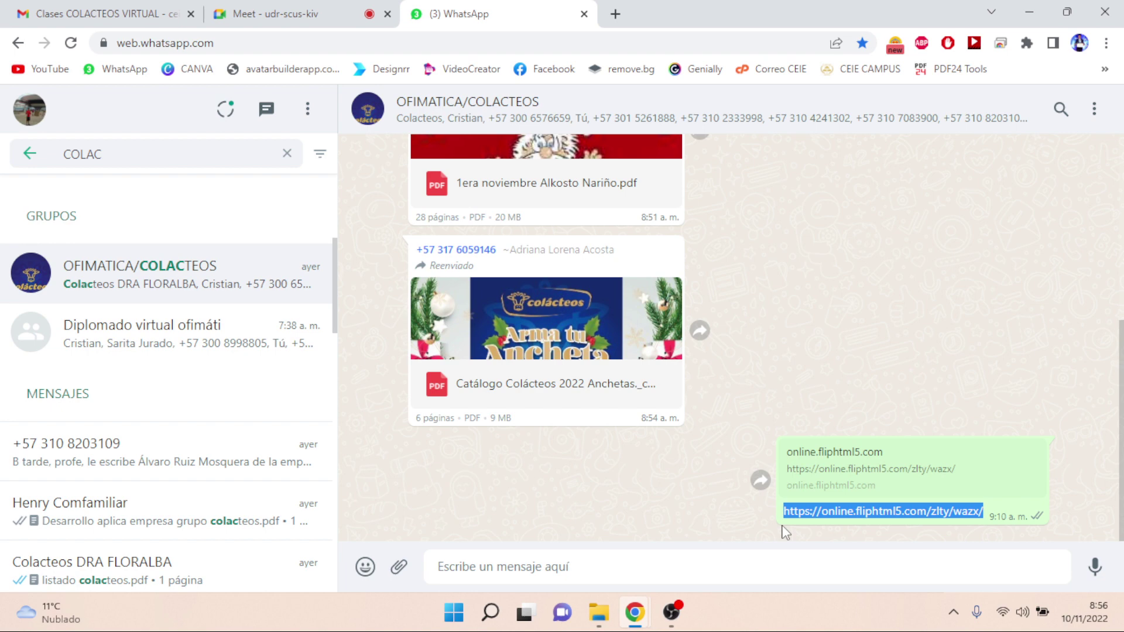
{"action": "left_click", "coordinate": [248, 332]}
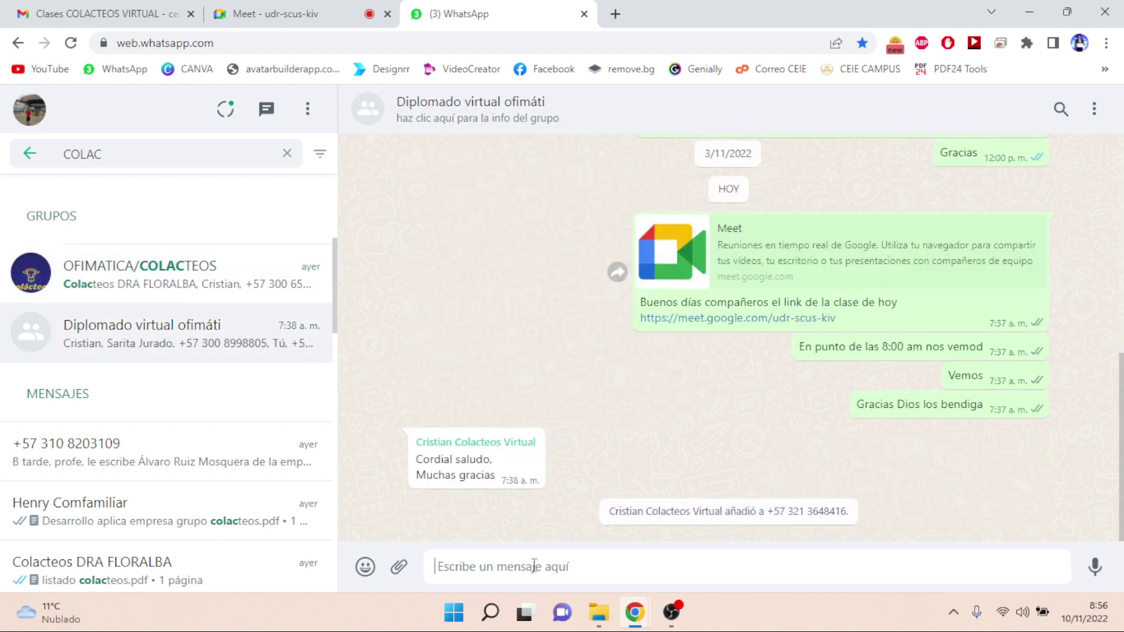
- Send the link online.fliphtml5.com/zlty/wazx/ to the Diplomado group and return to Meet
{"action": "key", "text": "ctrl+v"}
{"action": "key", "text": "Return"}
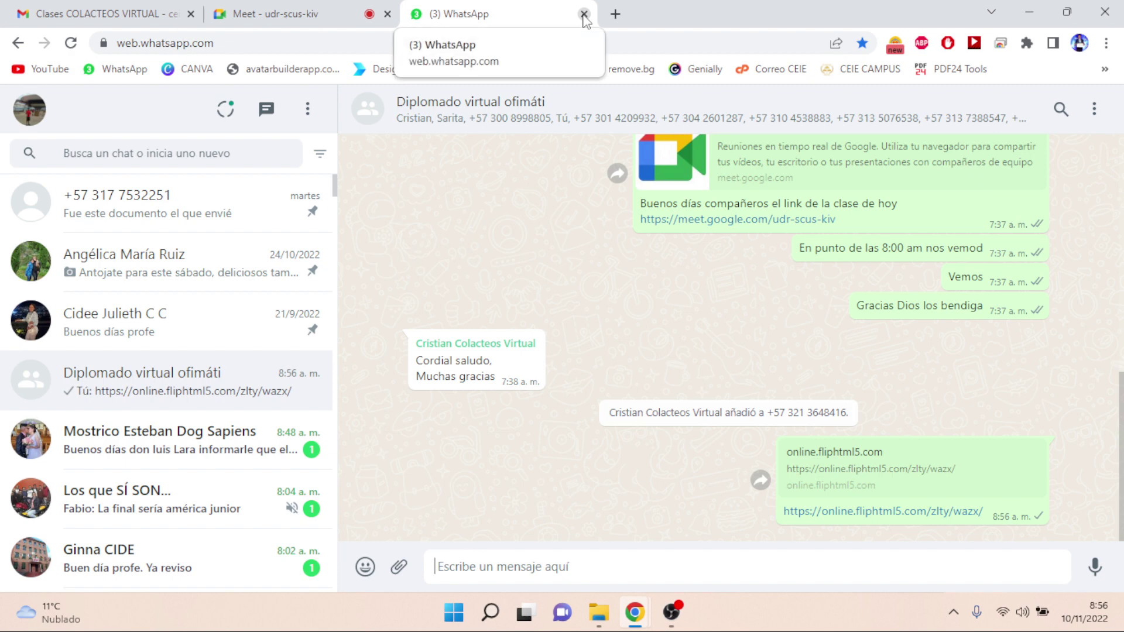
{"action": "mouse_move", "coordinate": [311, 439]}
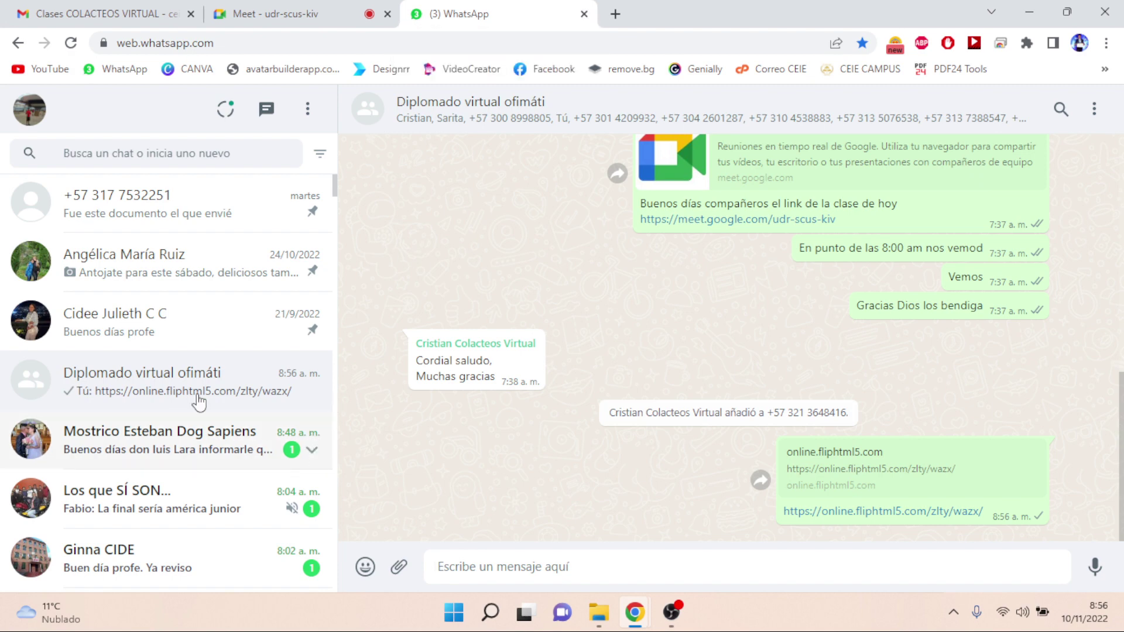
{"action": "left_click", "coordinate": [322, 17]}
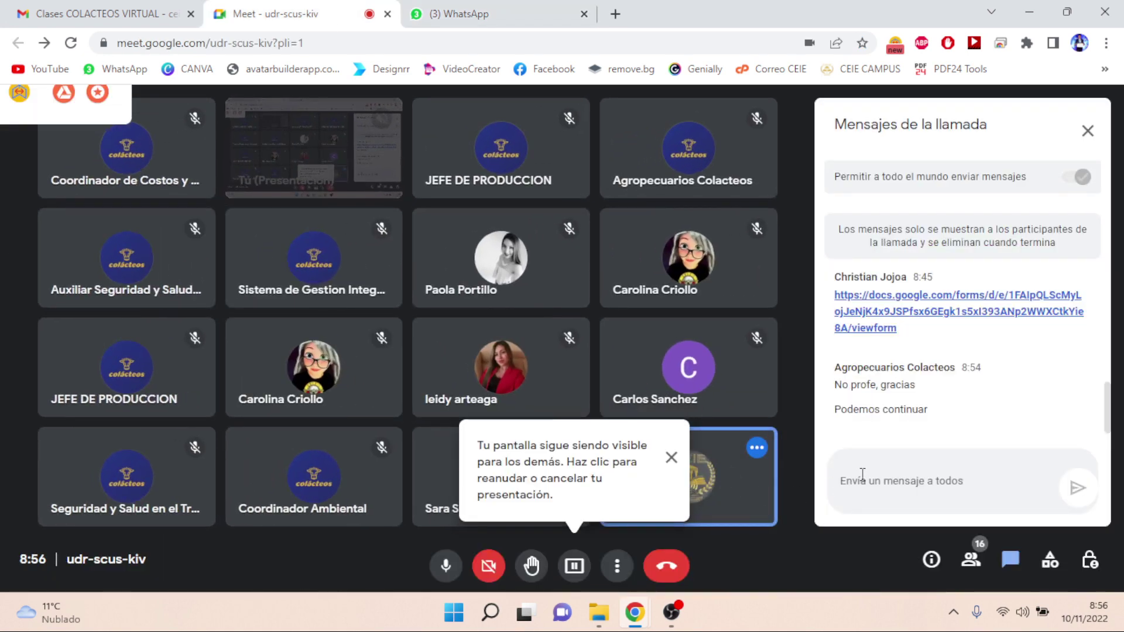
- Post the flipbook link in the Meet chat, dismiss the notice, and open the link
{"action": "left_click", "coordinate": [862, 474]}
{"action": "key", "text": "ctrl+v"}
{"action": "key", "text": "Return"}
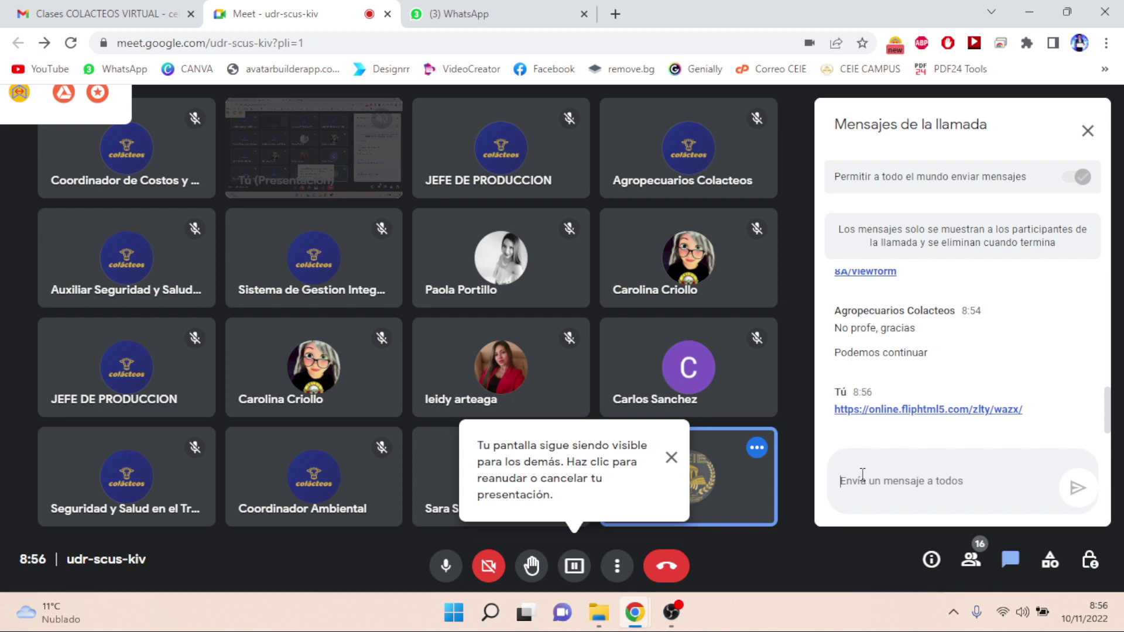
{"action": "left_click", "coordinate": [671, 460]}
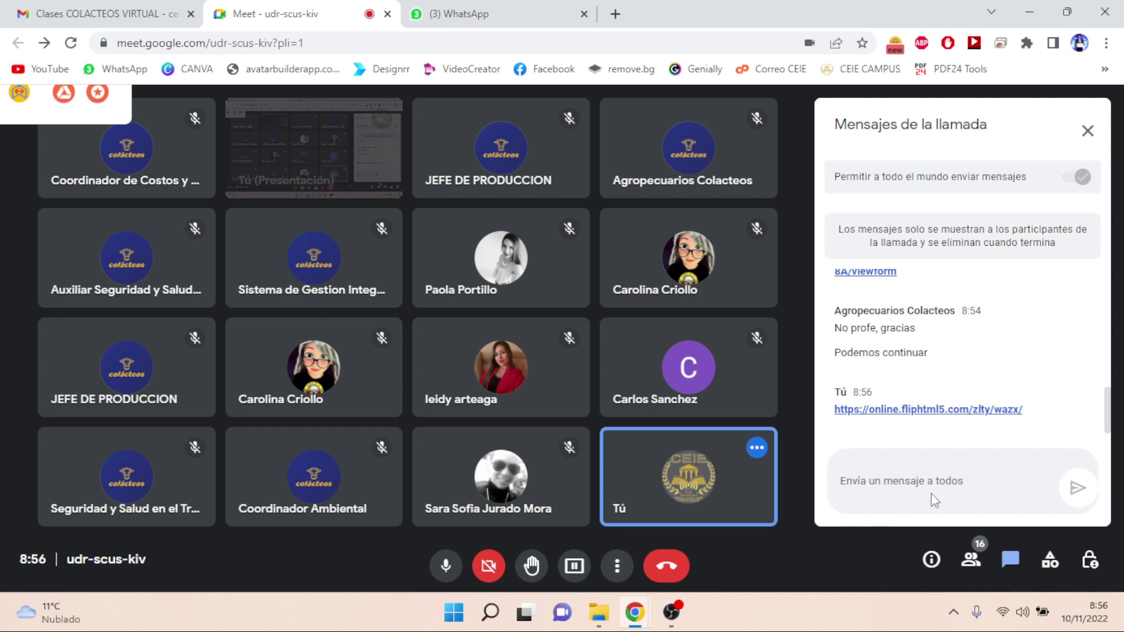
{"action": "left_click", "coordinate": [947, 411]}
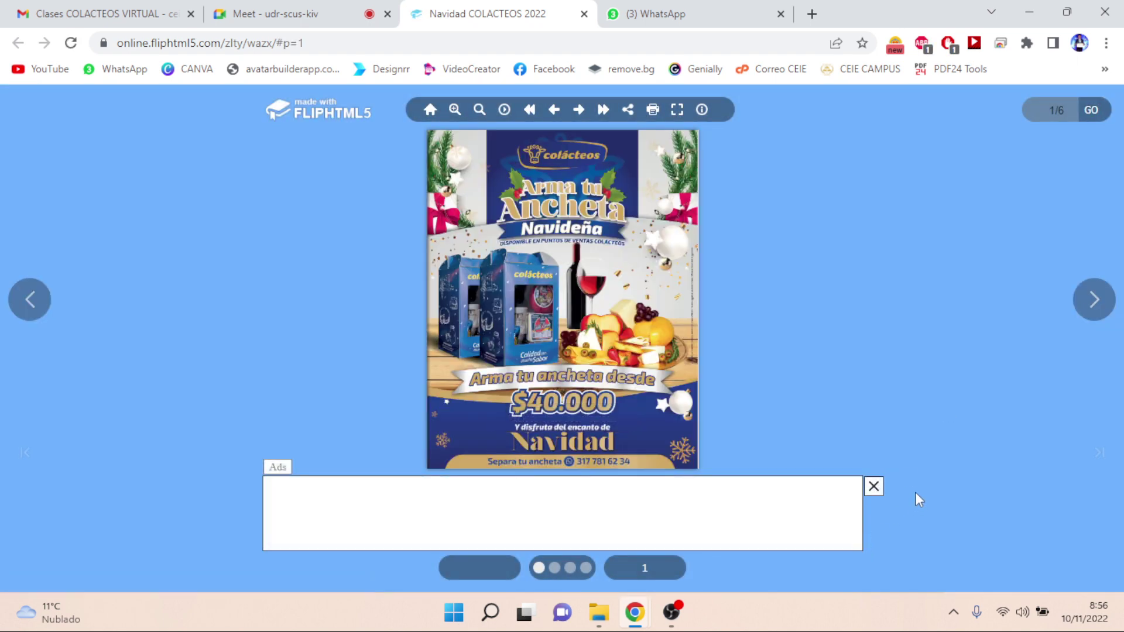
- Close the ad banner and page through the flipbook, back to the cover, then forward to 6/6
{"action": "left_click", "coordinate": [874, 487]}
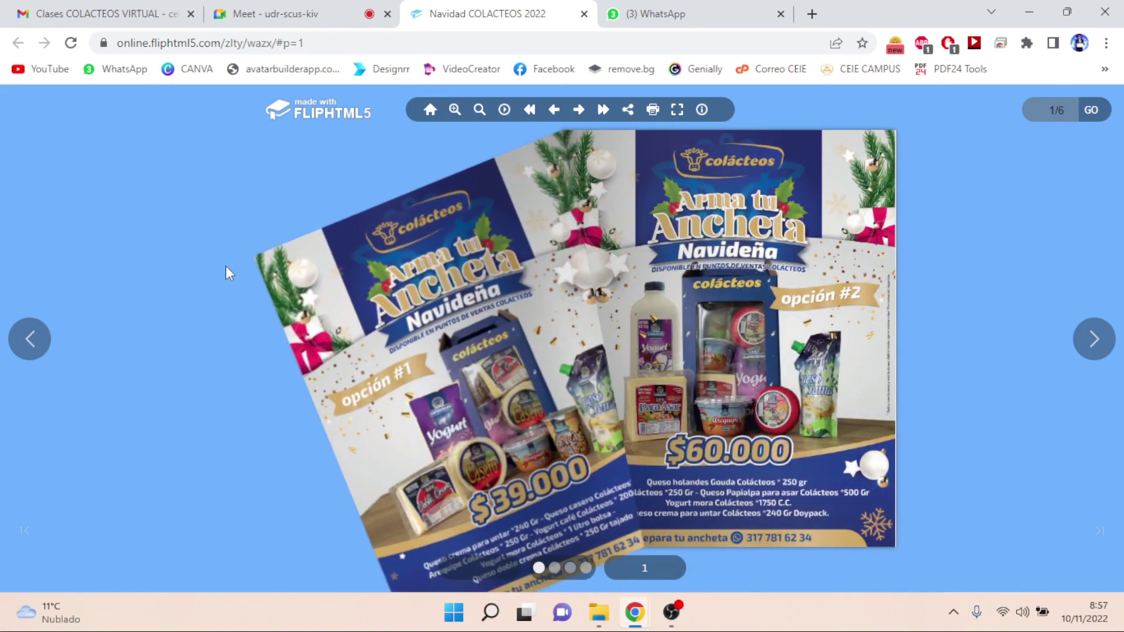
{"action": "left_click", "coordinate": [1094, 339]}
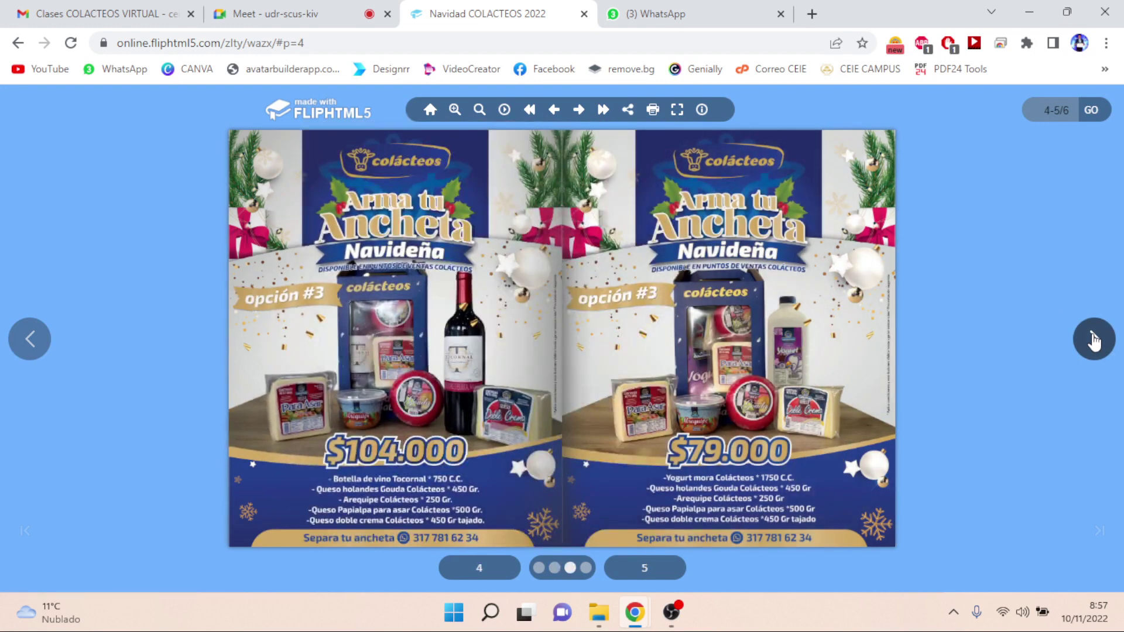
{"action": "left_click", "coordinate": [1094, 339]}
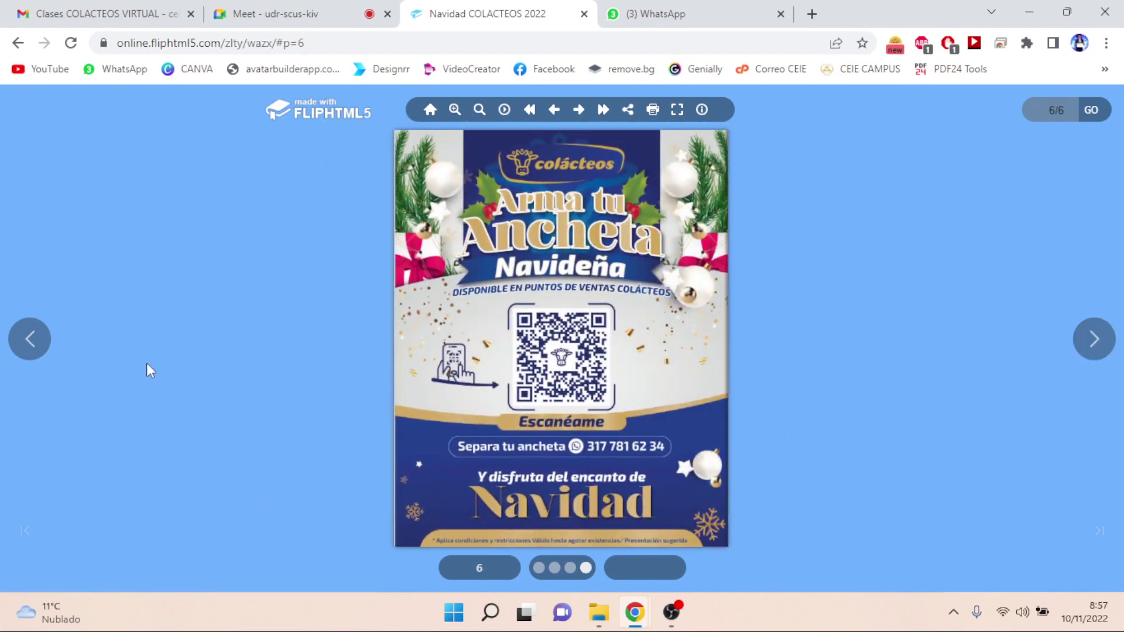
{"action": "left_click", "coordinate": [31, 341]}
{"action": "left_click", "coordinate": [31, 350]}
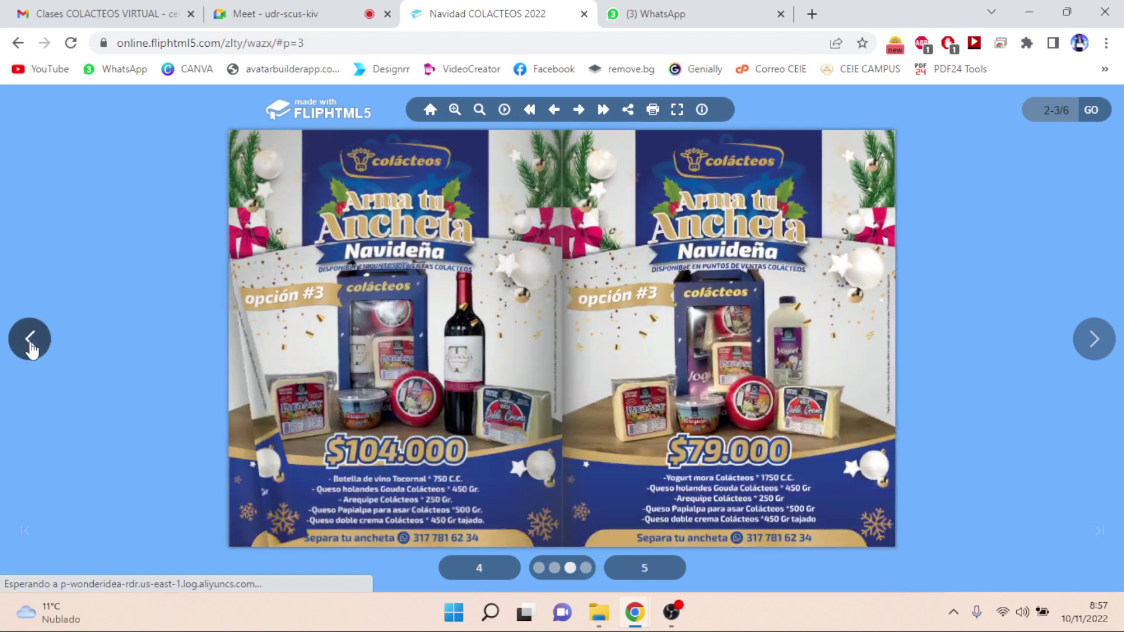
{"action": "left_click", "coordinate": [31, 350]}
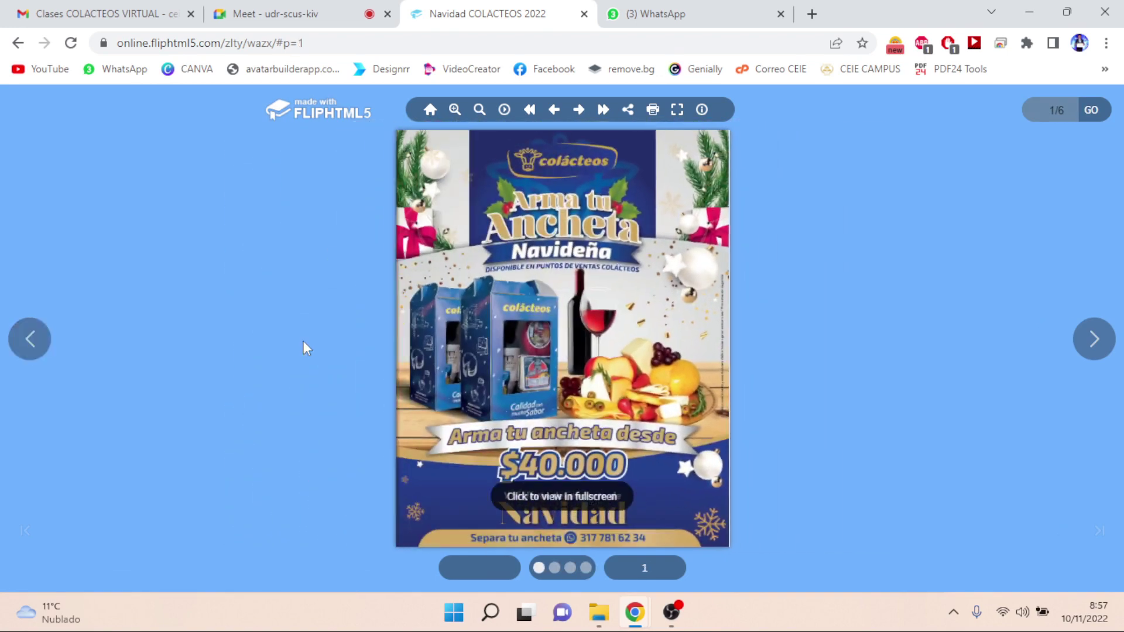
{"action": "left_click", "coordinate": [1088, 346]}
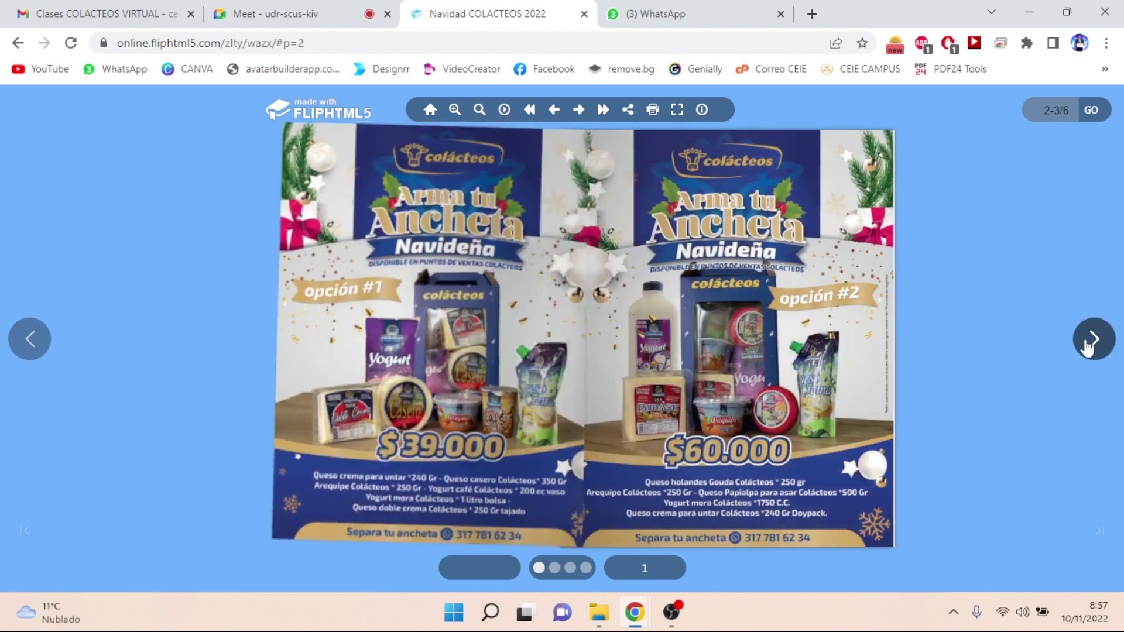
{"action": "left_click", "coordinate": [1088, 347]}
{"action": "left_click", "coordinate": [1088, 347]}
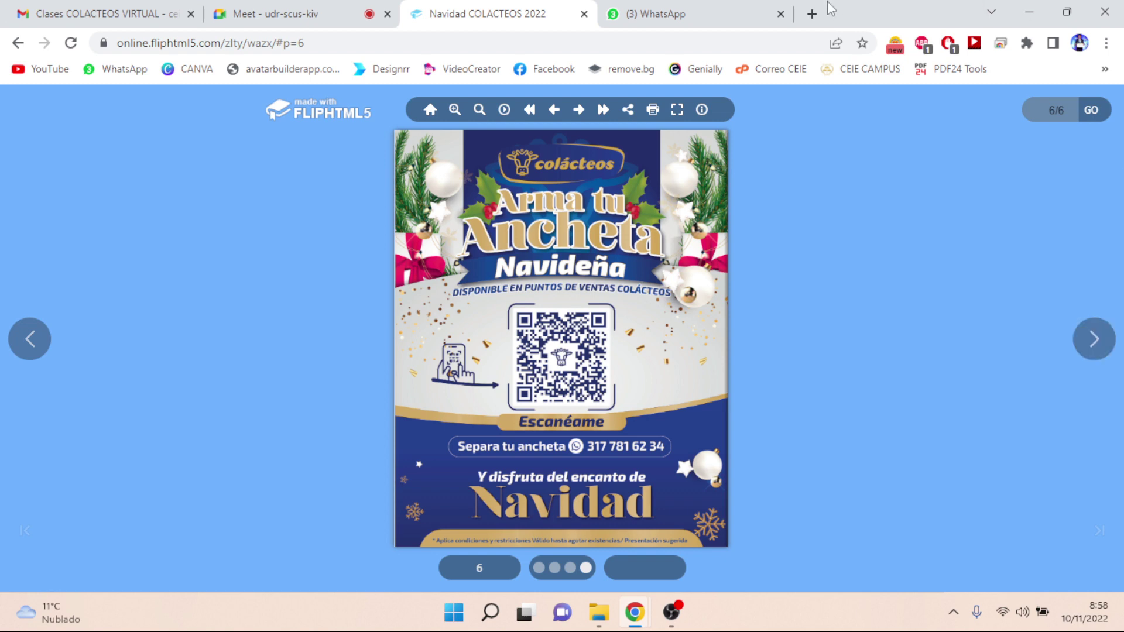
- Google 'linktr.ee que es' in a new tab, then return to the WhatsApp diploma chat
{"action": "left_click", "coordinate": [813, 14]}
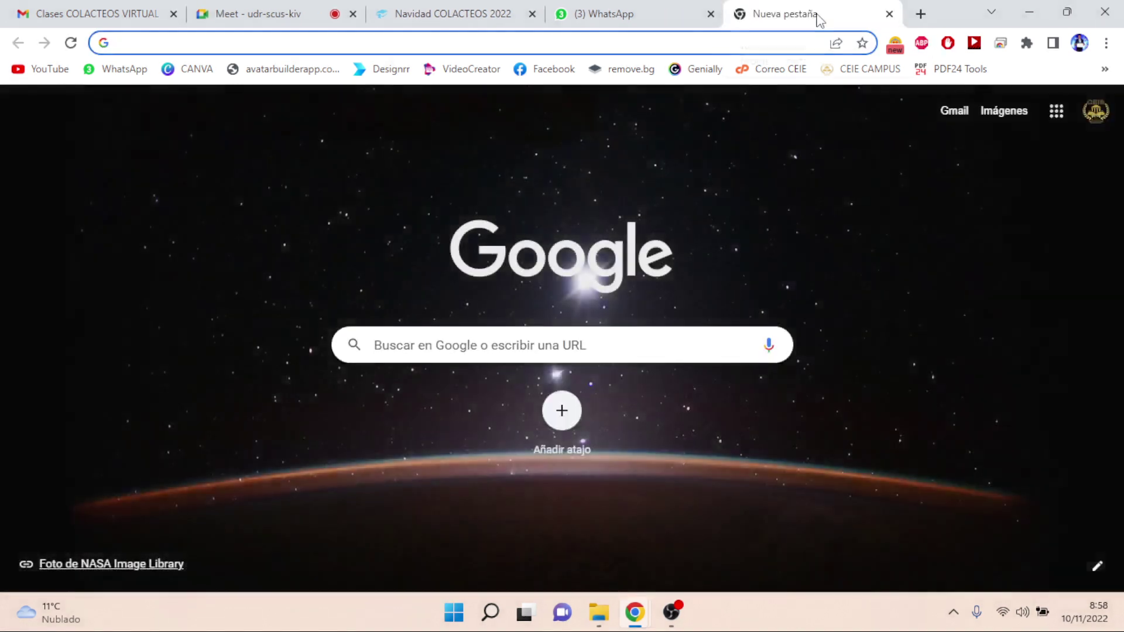
{"action": "type", "text": "LIN"}
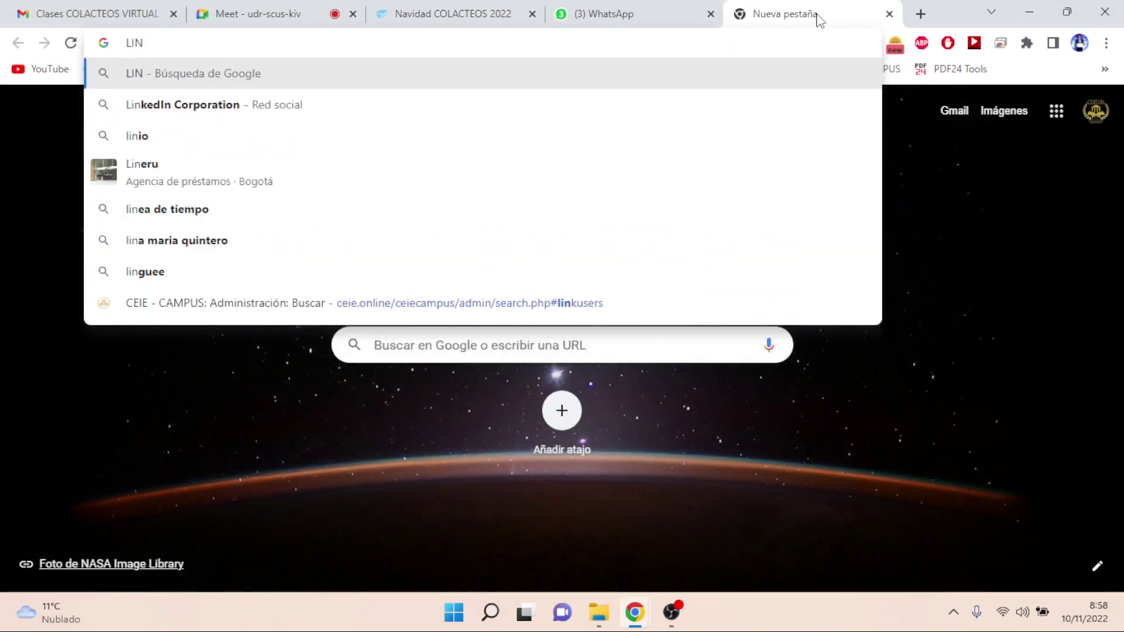
{"action": "type", "text": "KT"}
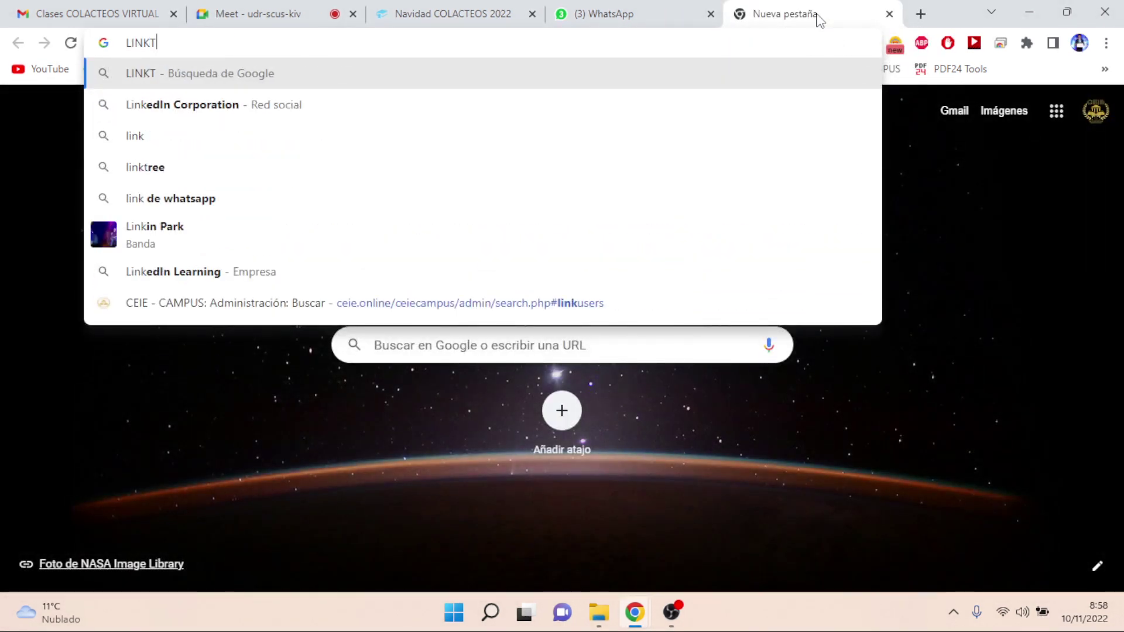
{"action": "type", "text": "R.EE"}
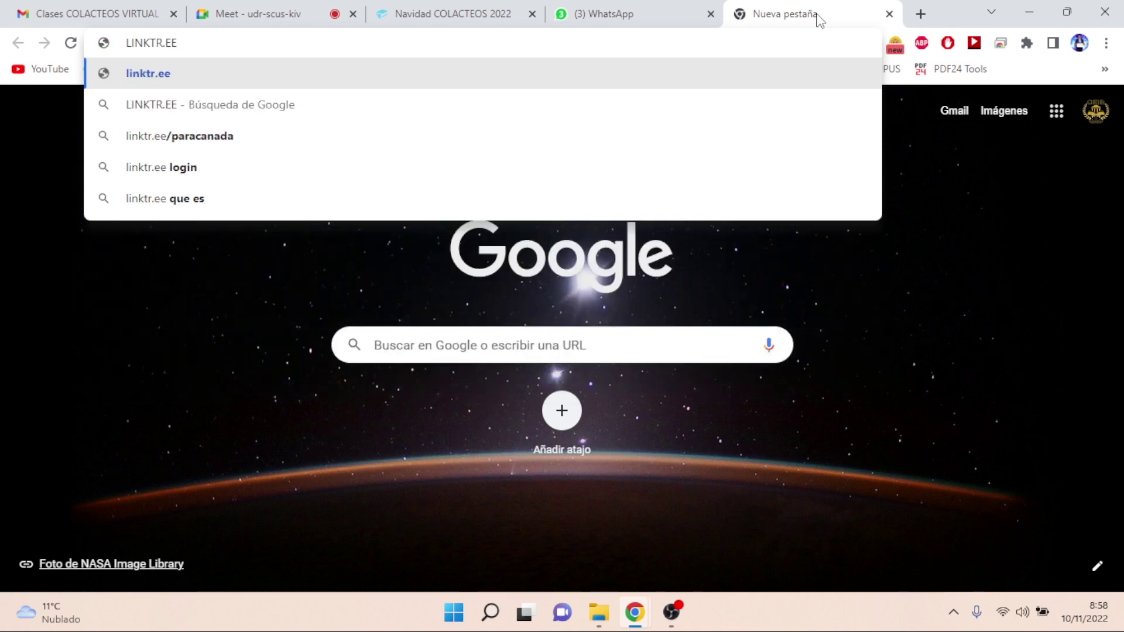
{"action": "left_click", "coordinate": [390, 204]}
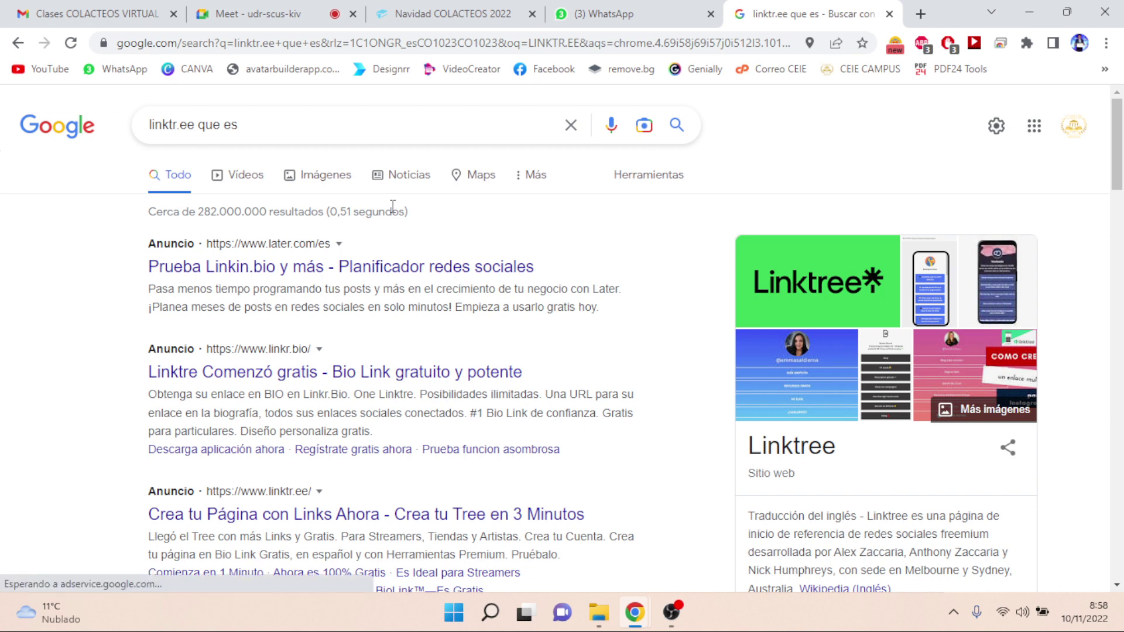
{"action": "left_click", "coordinate": [624, 17]}
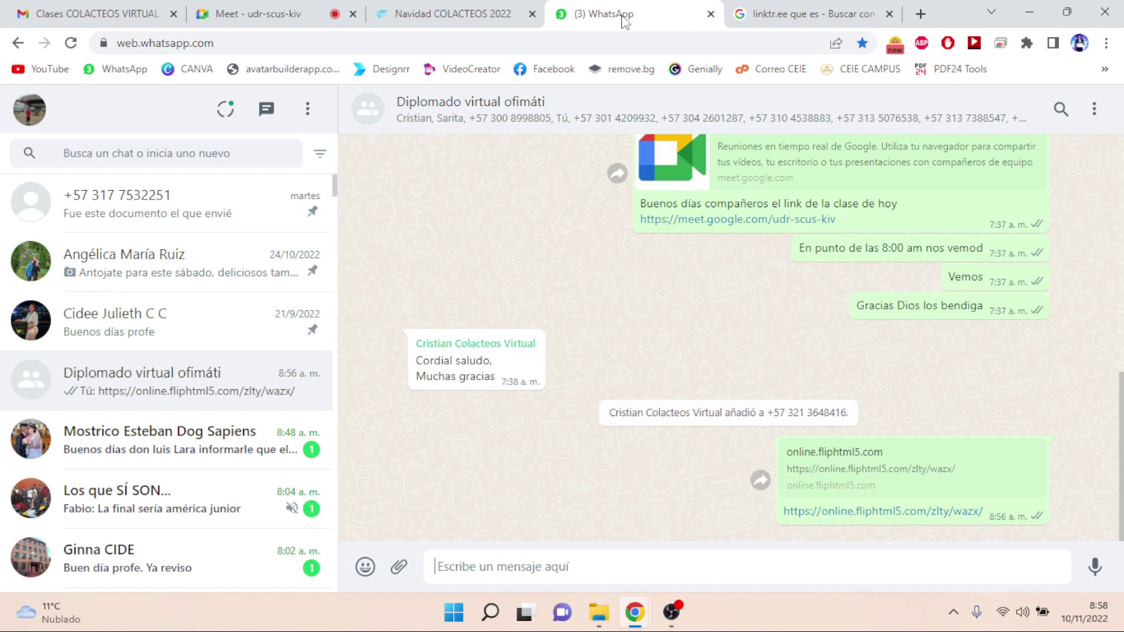
- Close the Navidad COLACTEOS 2022 and WhatsApp tabs, then bring up the Downloads folder
{"action": "left_click", "coordinate": [500, 14]}
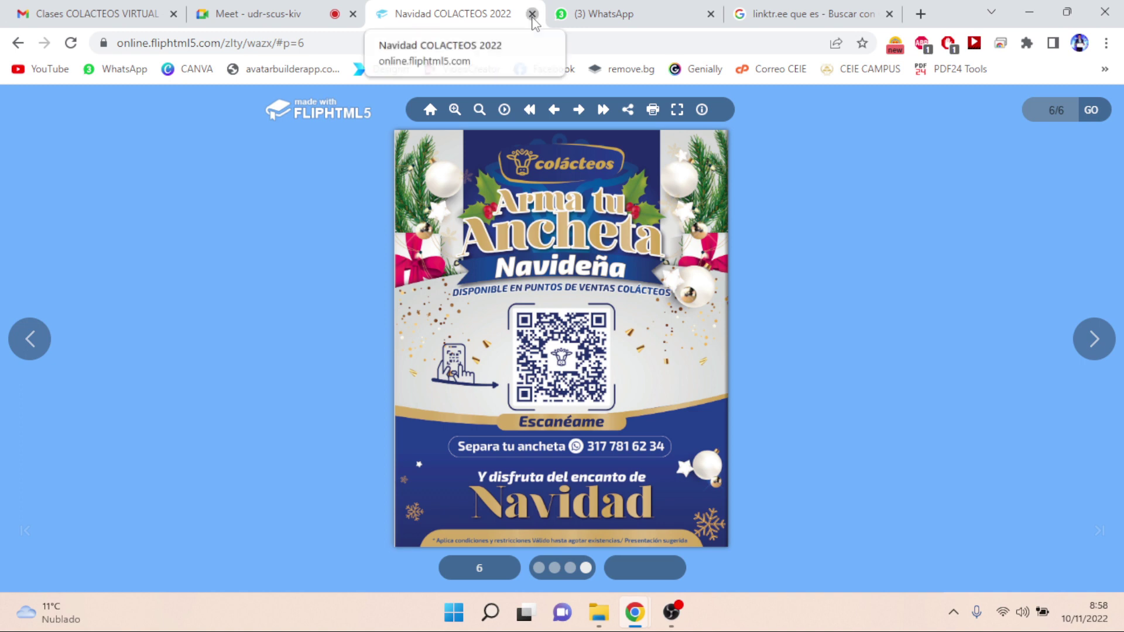
{"action": "left_click", "coordinate": [531, 14]}
{"action": "left_click", "coordinate": [532, 14]}
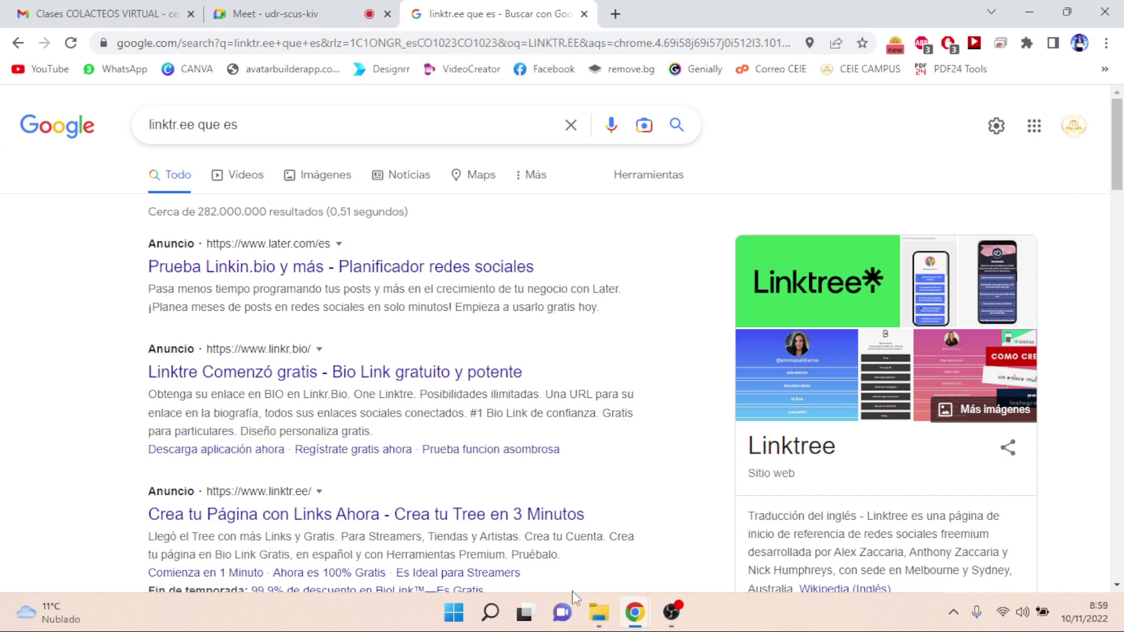
{"action": "left_click", "coordinate": [598, 613]}
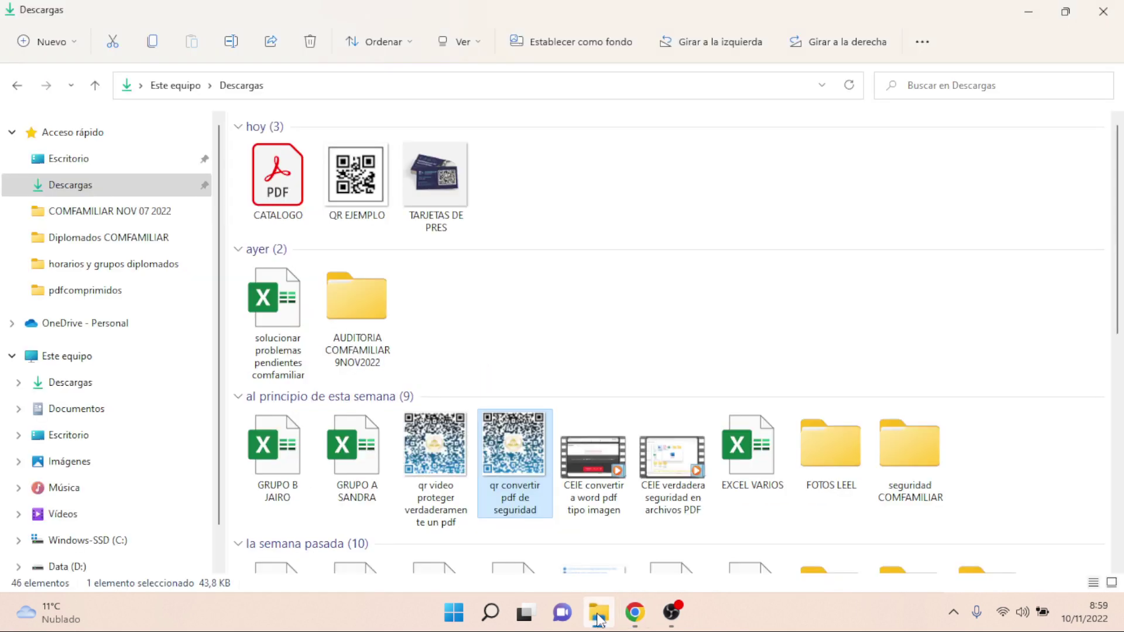
- Delete the QR EJEMPLO and TARJETAS DE PRES files from Downloads
{"action": "left_click", "coordinate": [525, 210]}
{"action": "left_click_drag", "start_coordinate": [524, 210], "coordinate": [373, 194]}
{"action": "key", "text": "Delete"}
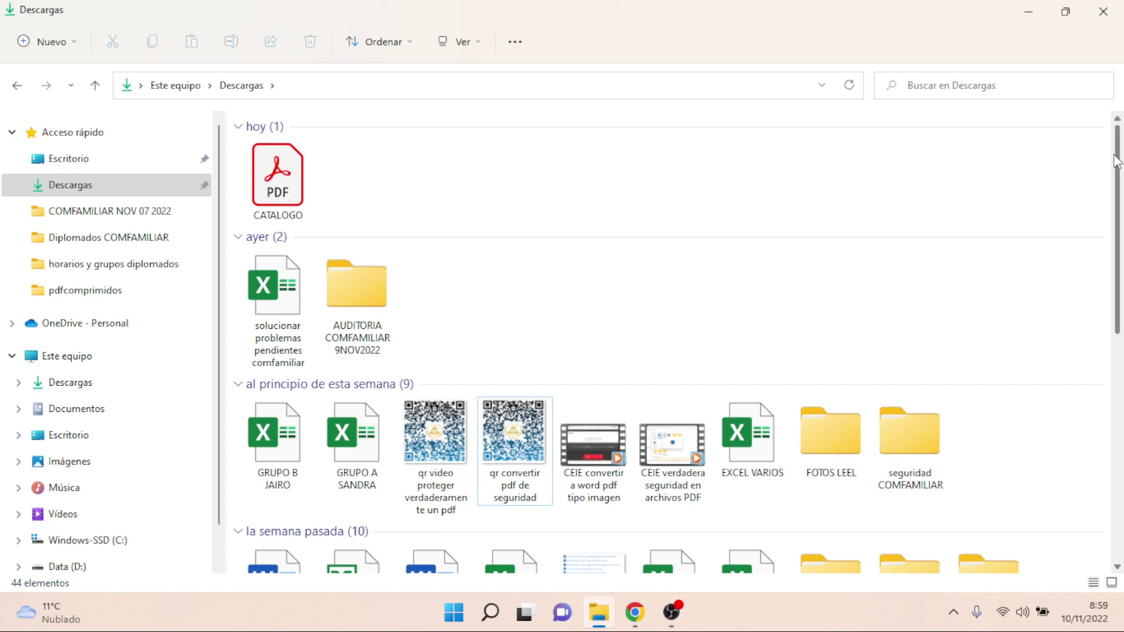
- Open the 'diplomado powerbi' PDF in Adobe Acrobat Reader
{"action": "left_click_drag", "start_coordinate": [1119, 163], "coordinate": [1123, 467]}
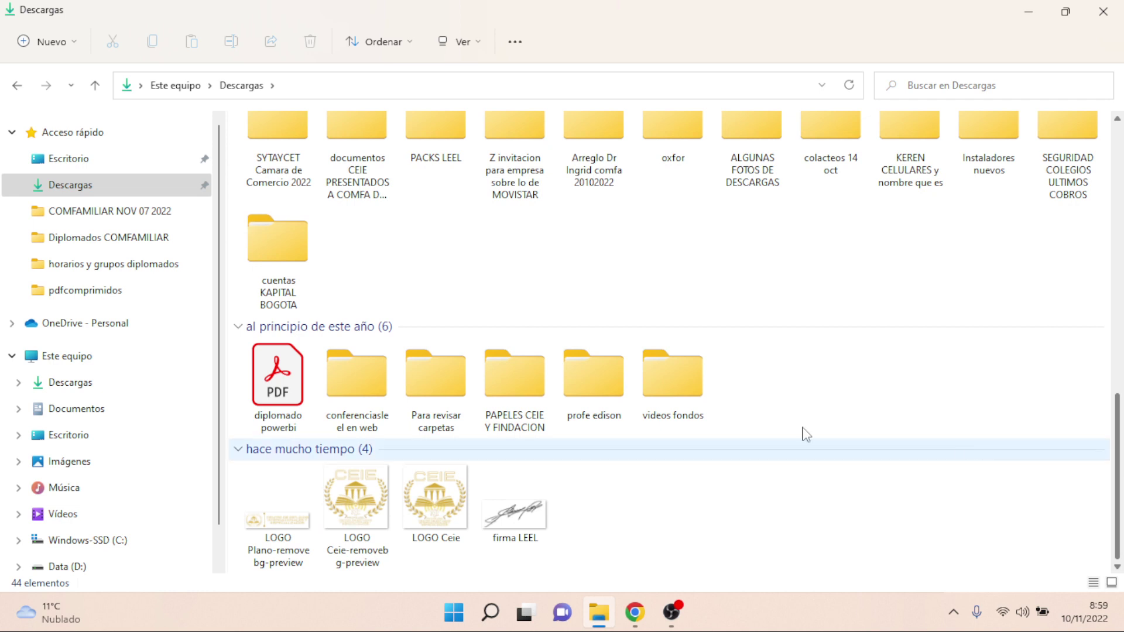
{"action": "left_click", "coordinate": [278, 404]}
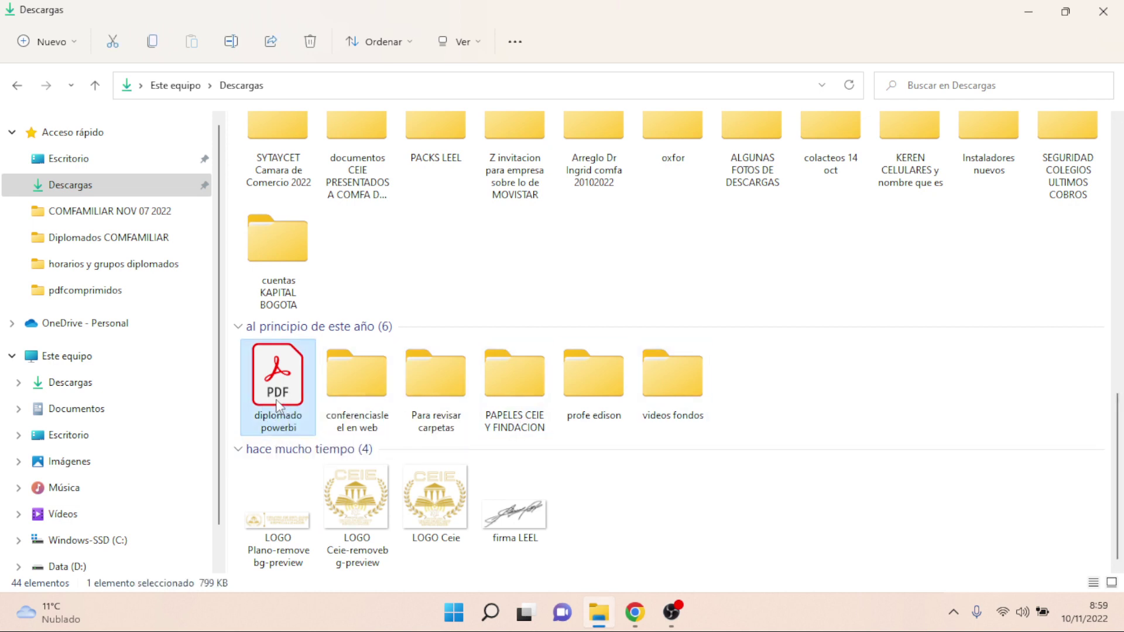
{"action": "double_click", "coordinate": [277, 404]}
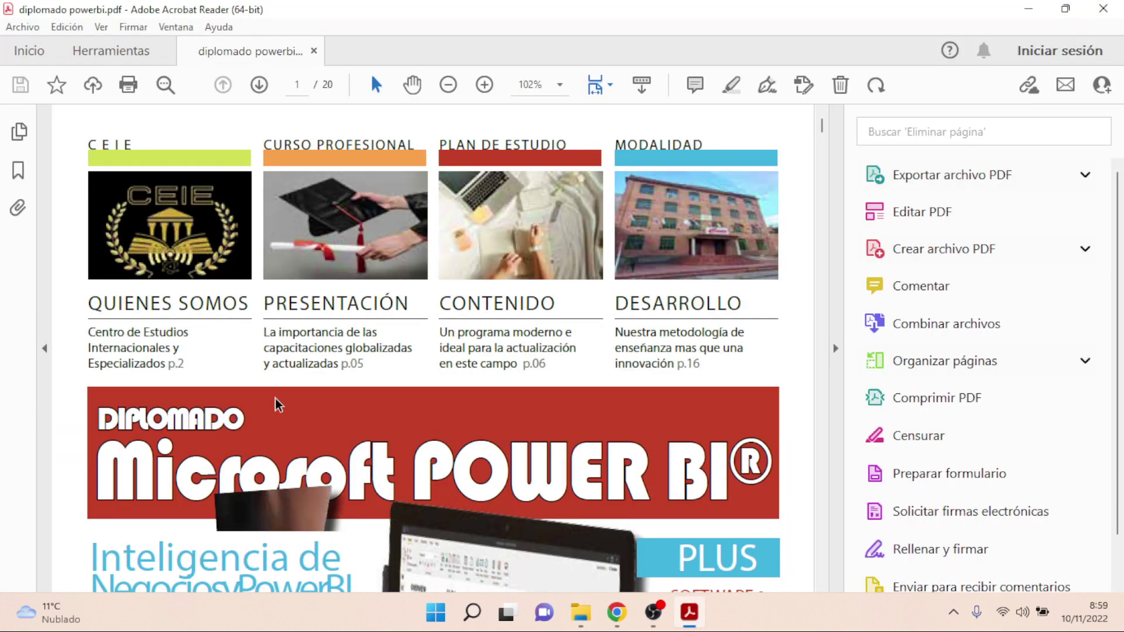
- Zoom the diplomado powerbi PDF to 100%, then to 50% so page 1 fits on screen
{"action": "left_click", "coordinate": [559, 86]}
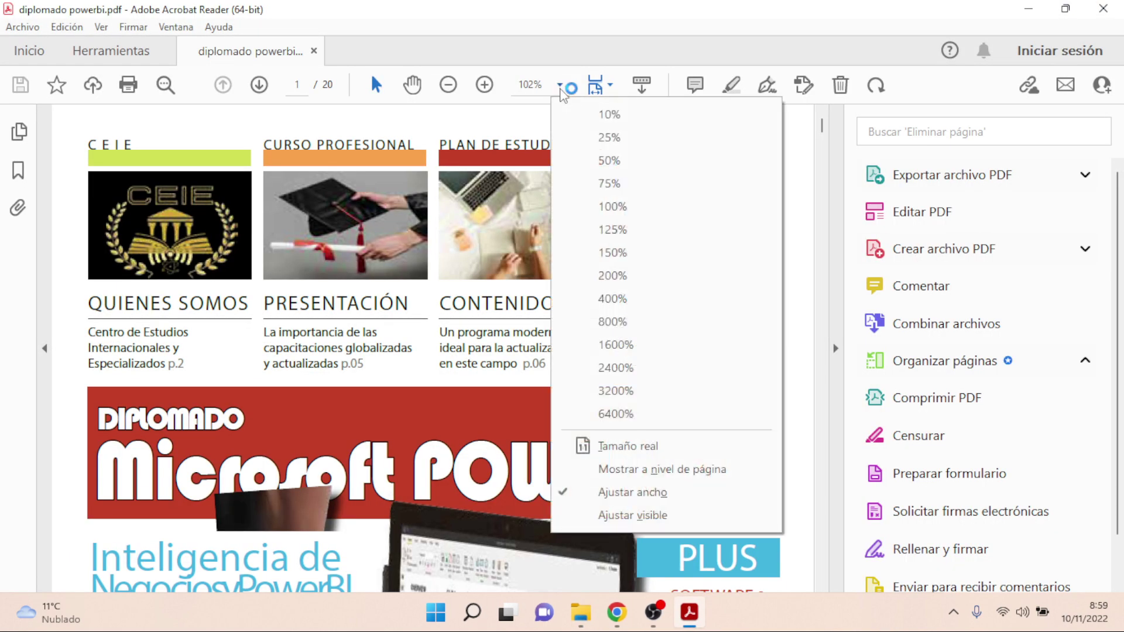
{"action": "left_click", "coordinate": [595, 206]}
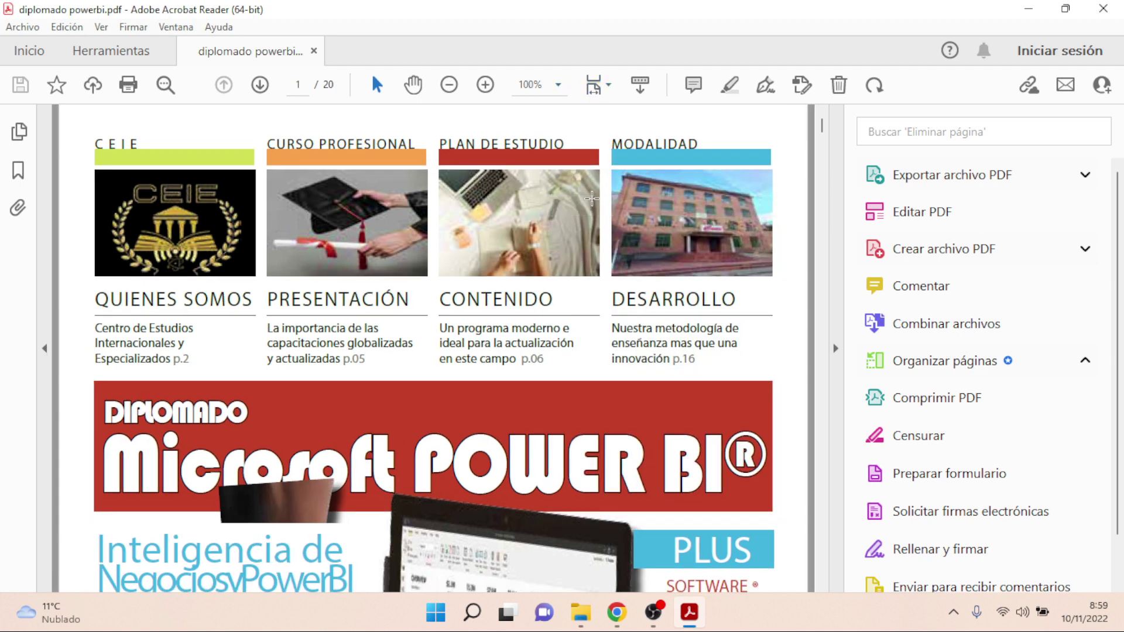
{"action": "left_click", "coordinate": [557, 86]}
{"action": "left_click", "coordinate": [568, 162]}
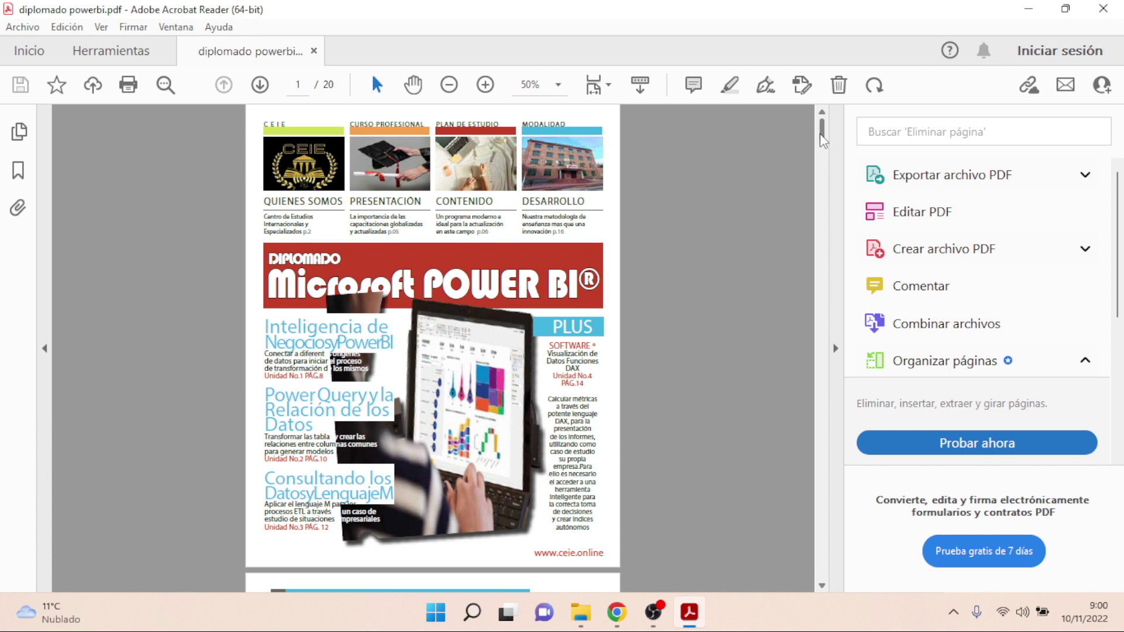
- Scroll through the Power BI diploma pages, back to page 1, then close Acrobat Reader
{"action": "left_click_drag", "start_coordinate": [822, 139], "coordinate": [824, 155]}
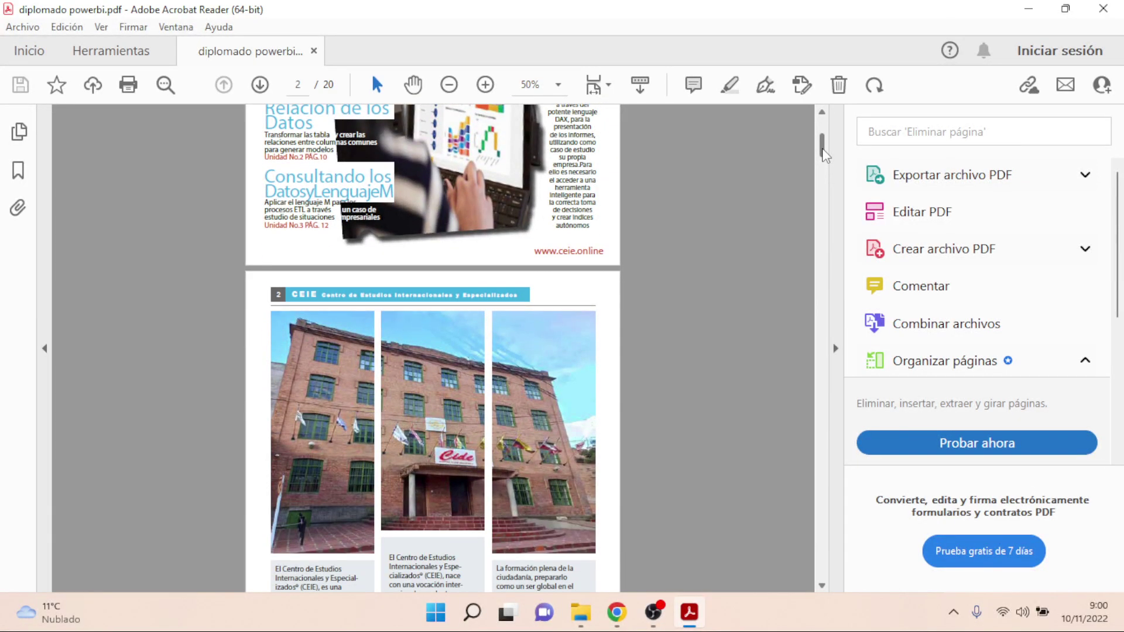
{"action": "left_click_drag", "start_coordinate": [823, 155], "coordinate": [825, 297]}
{"action": "left_click_drag", "start_coordinate": [822, 315], "coordinate": [818, 128]}
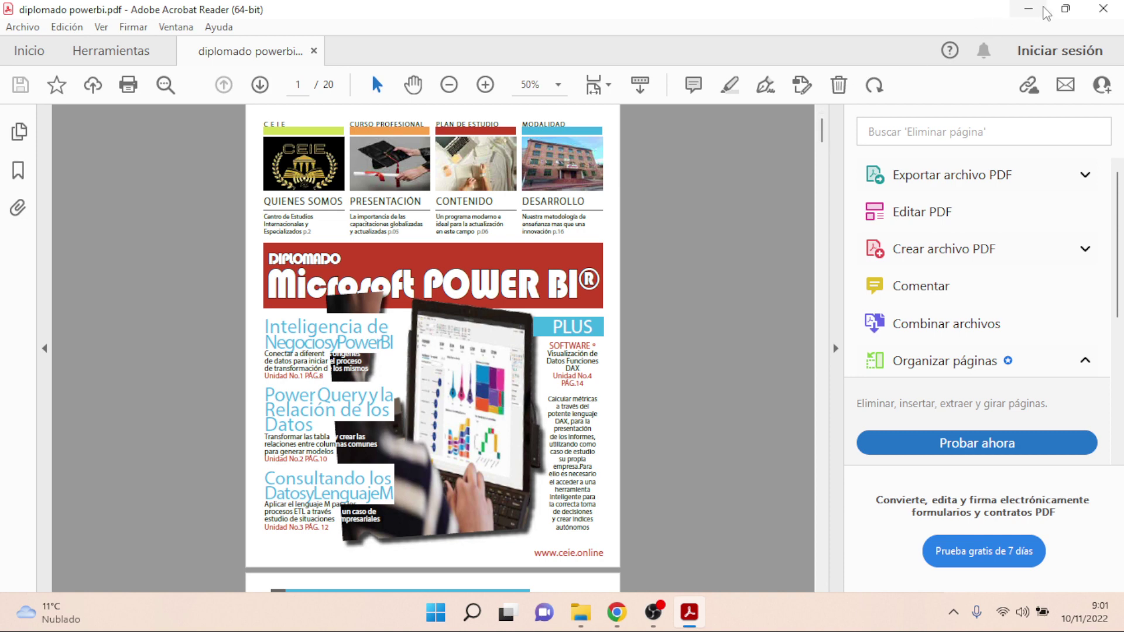
{"action": "left_click", "coordinate": [1113, 13]}
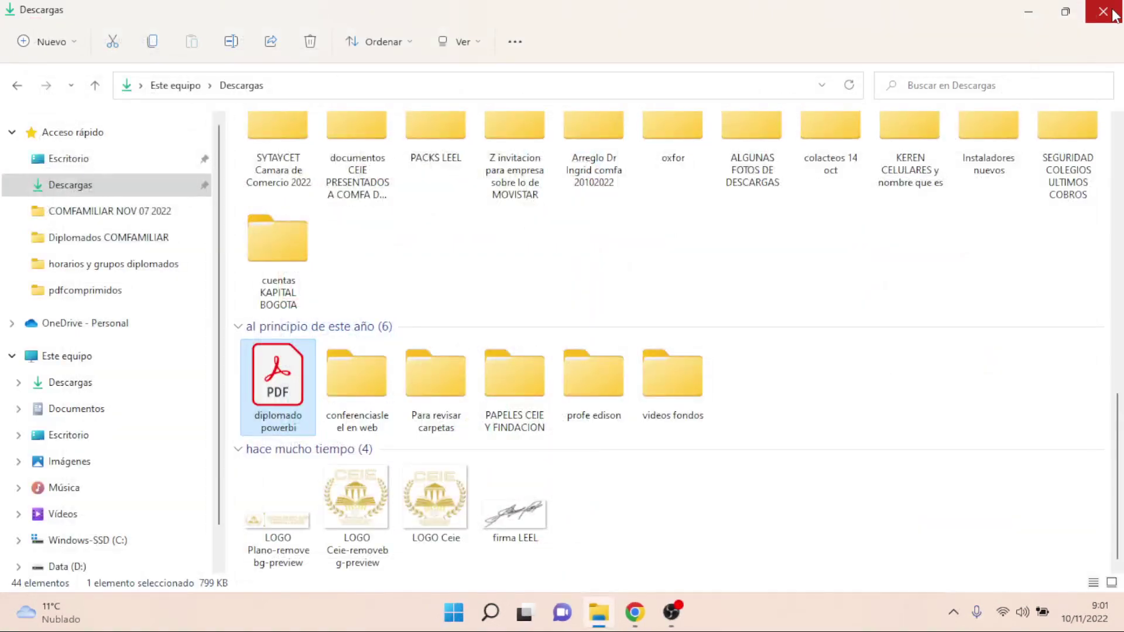
- Bring the Chrome window forward and admit the person waiting to join the Meet call
{"action": "left_click", "coordinate": [635, 612]}
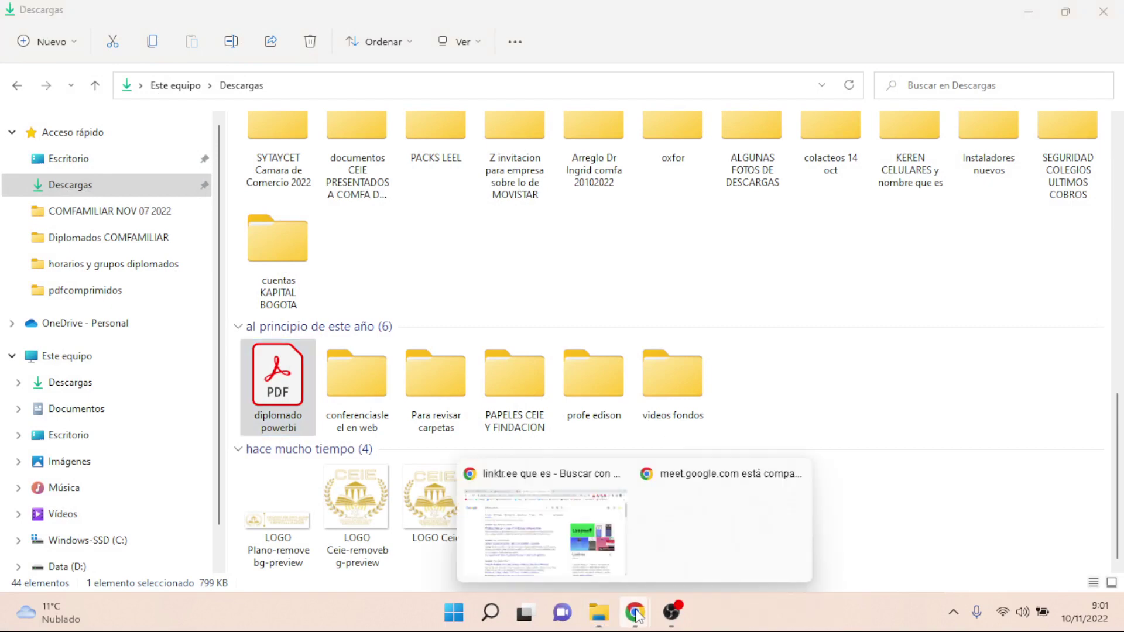
{"action": "left_click", "coordinate": [621, 531]}
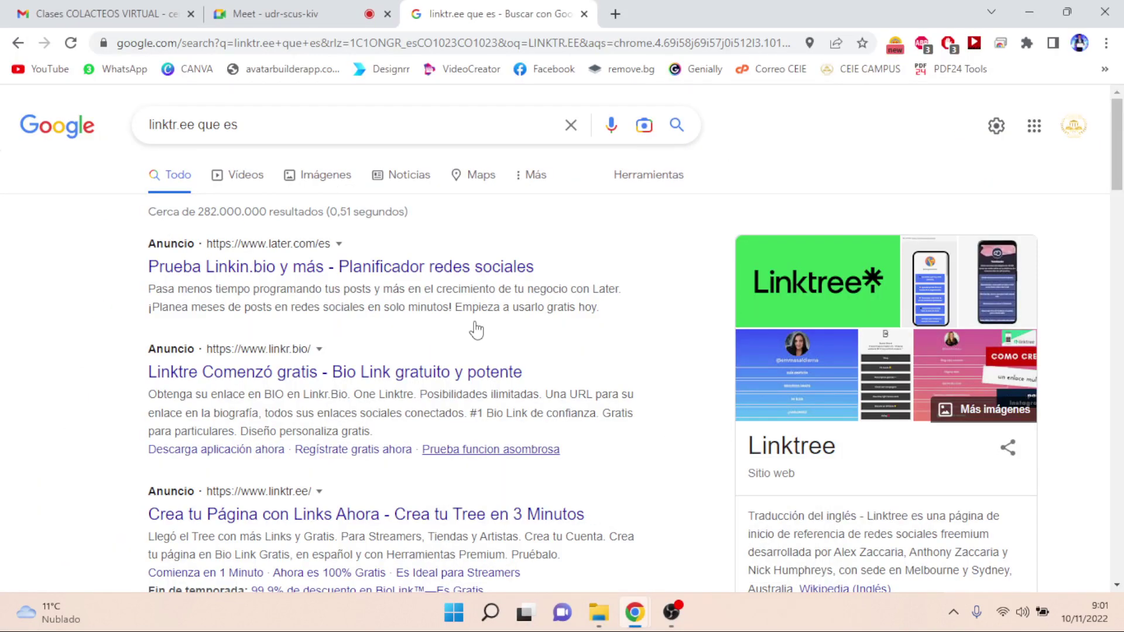
{"action": "left_click", "coordinate": [302, 124]}
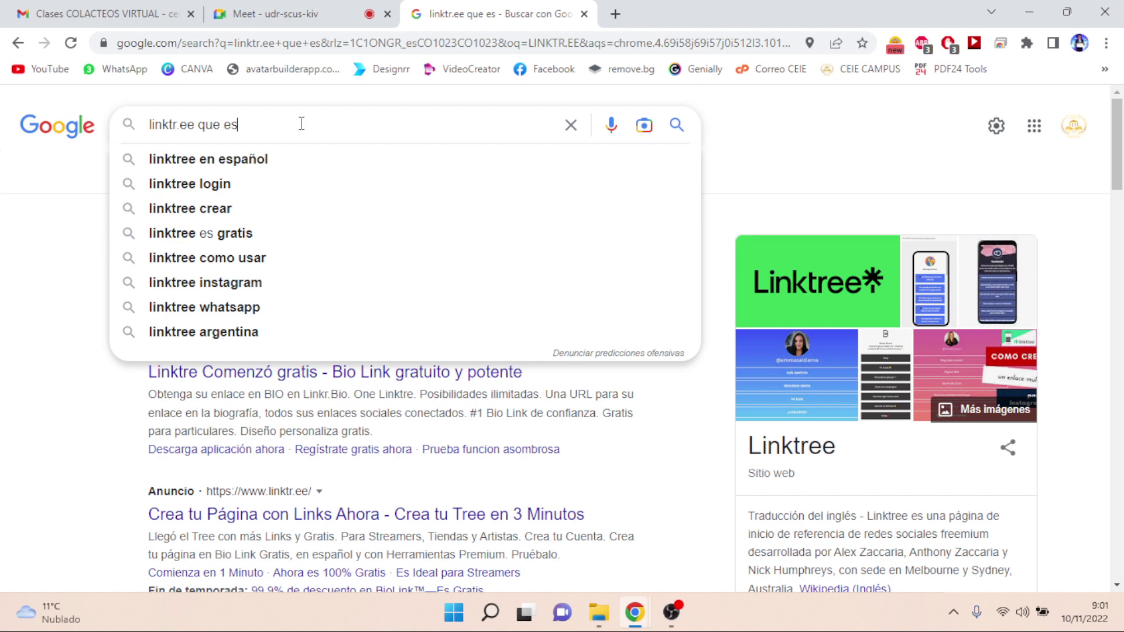
{"action": "left_click", "coordinate": [615, 13]}
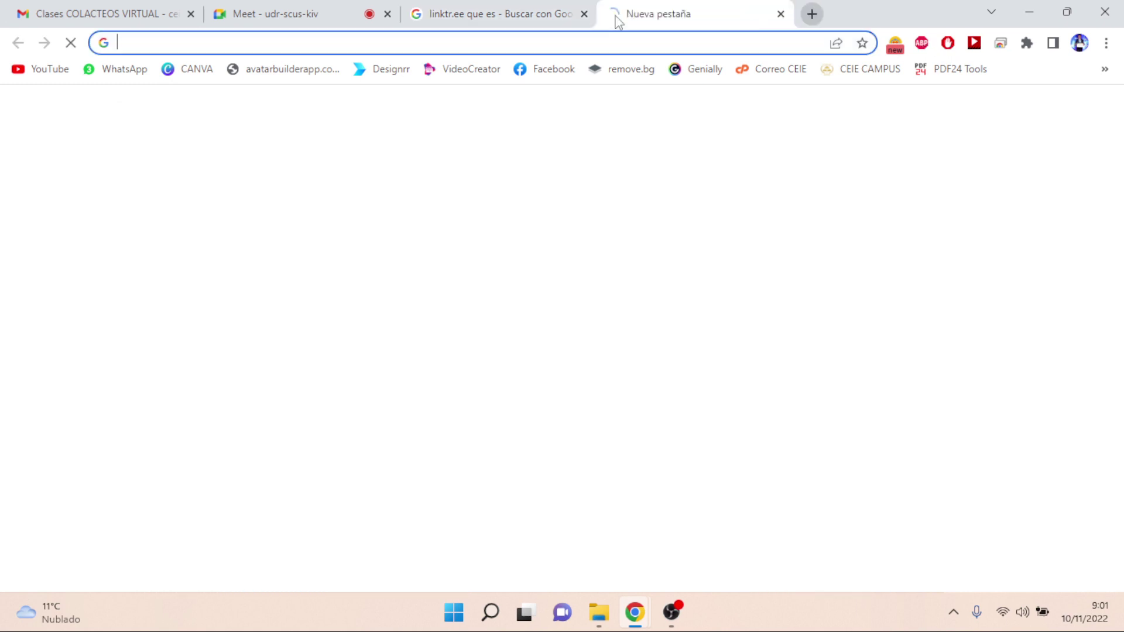
{"action": "left_click", "coordinate": [294, 17]}
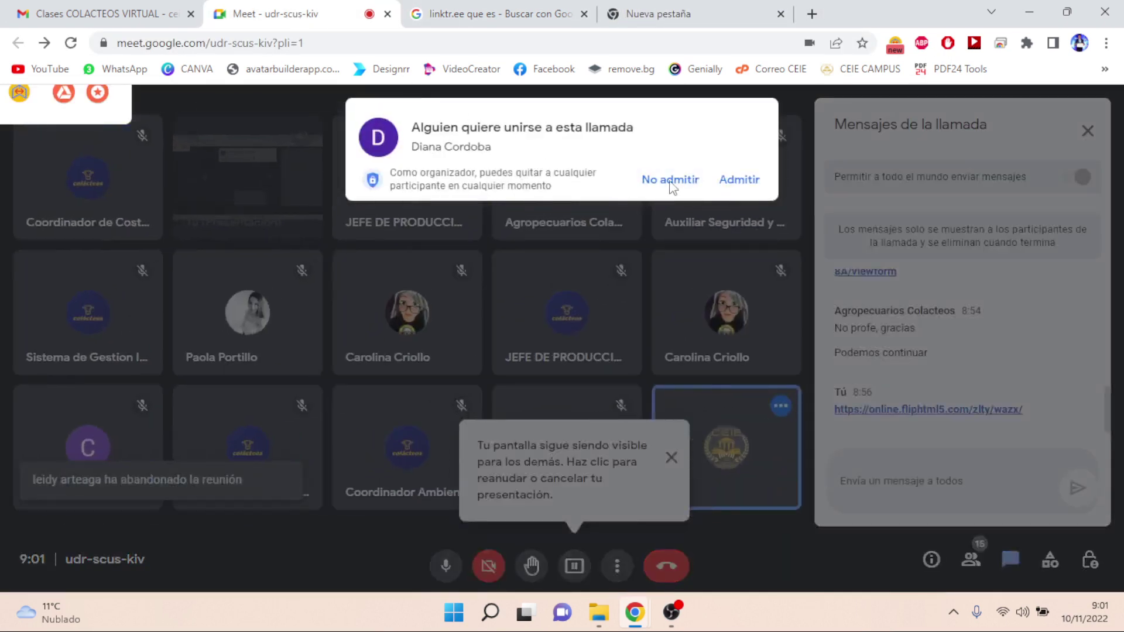
{"action": "left_click", "coordinate": [733, 185]}
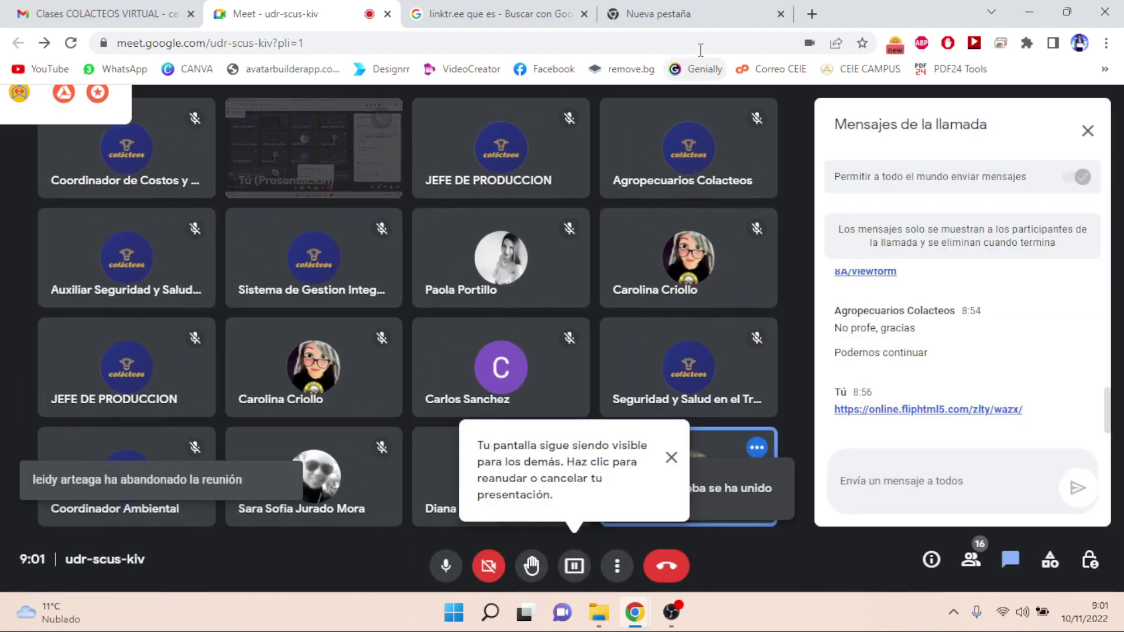
- Search 'flip html5' in a new tab, open fliphtml5.com translated to Spanish, then return to Meet
{"action": "left_click", "coordinate": [702, 11]}
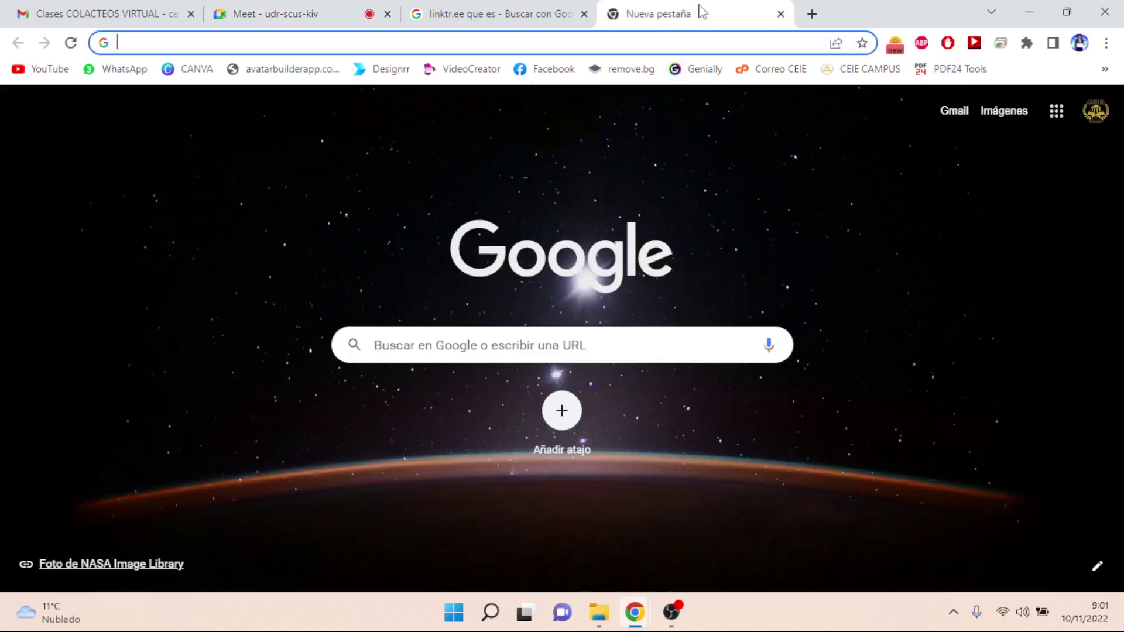
{"action": "type", "text": "FLIp html5"}
{"action": "key", "text": "Return"}
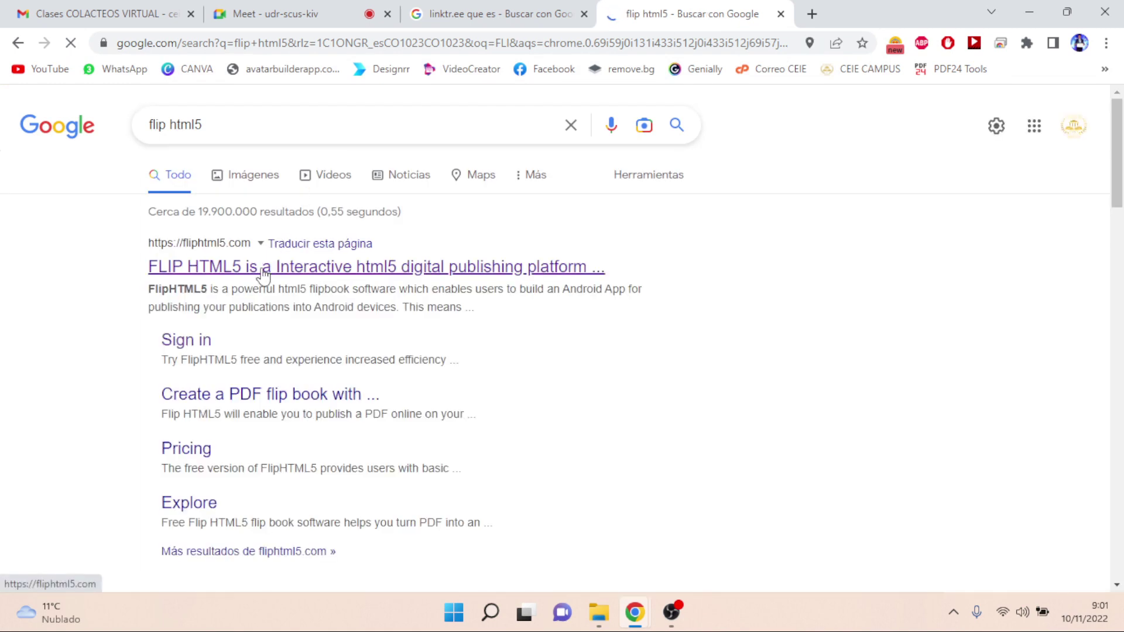
{"action": "left_click", "coordinate": [262, 272]}
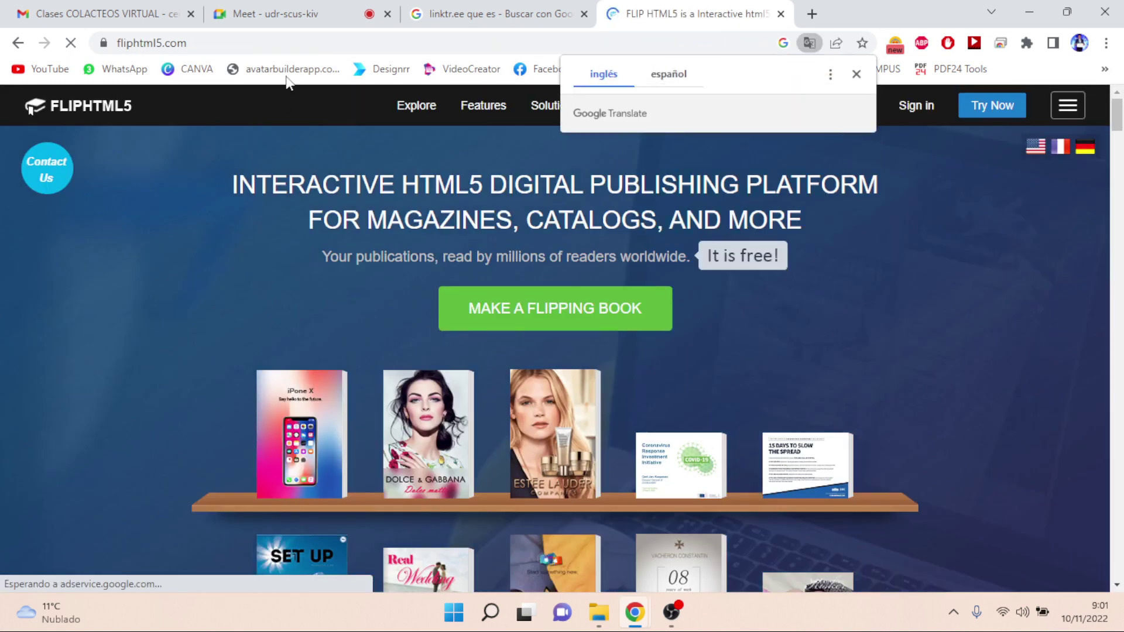
{"action": "left_click", "coordinate": [675, 84]}
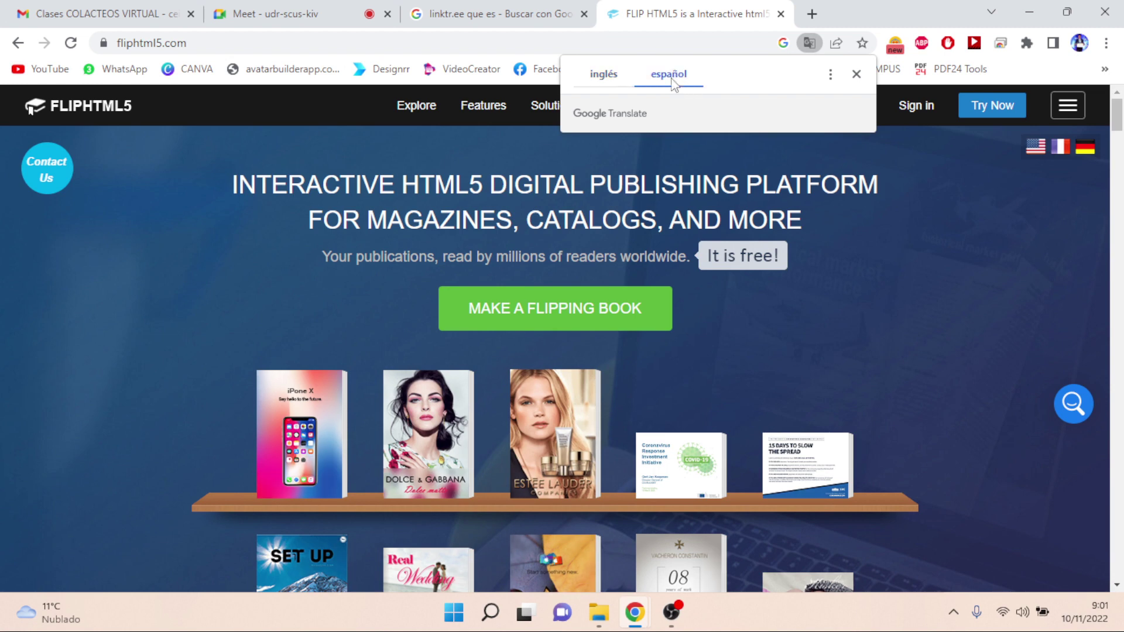
{"action": "left_click", "coordinate": [323, 41]}
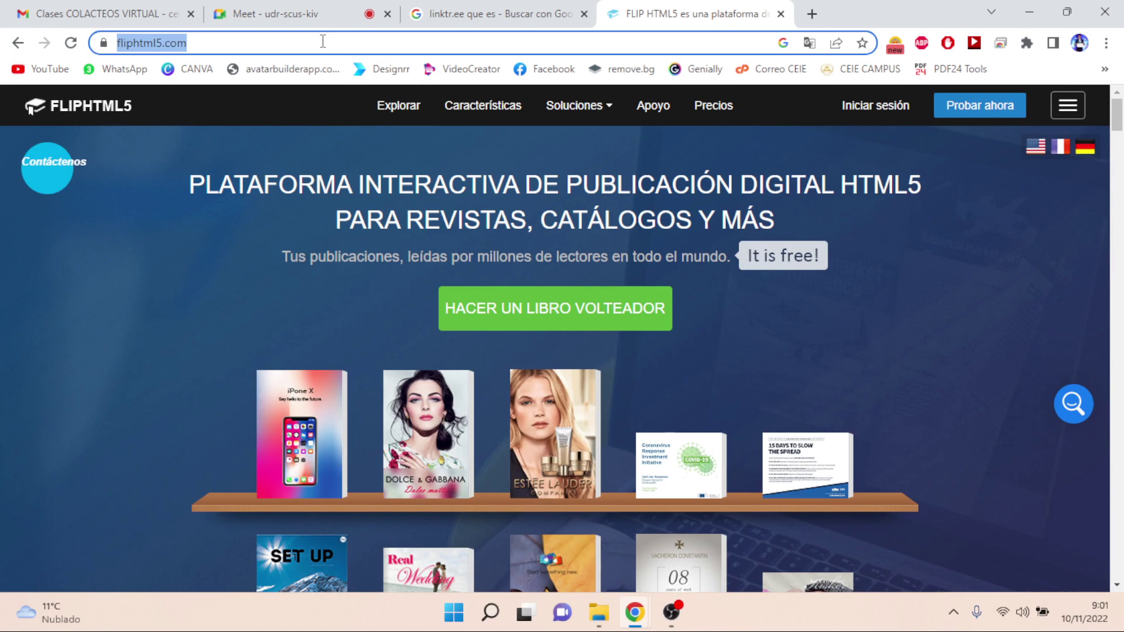
{"action": "left_click", "coordinate": [324, 15]}
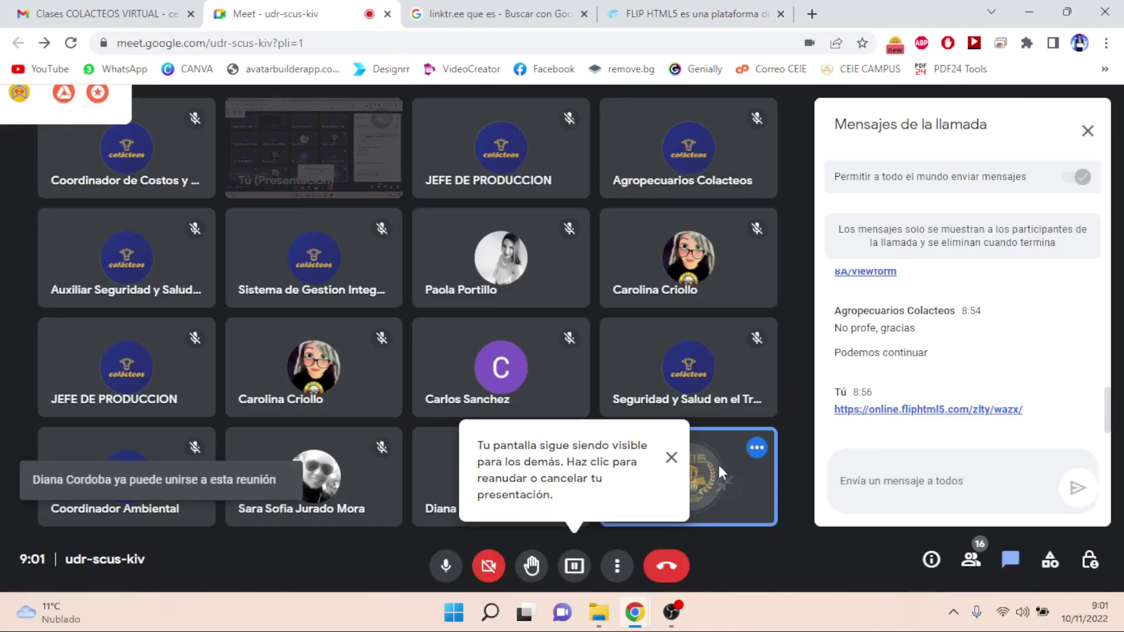
{"action": "left_click", "coordinate": [671, 457]}
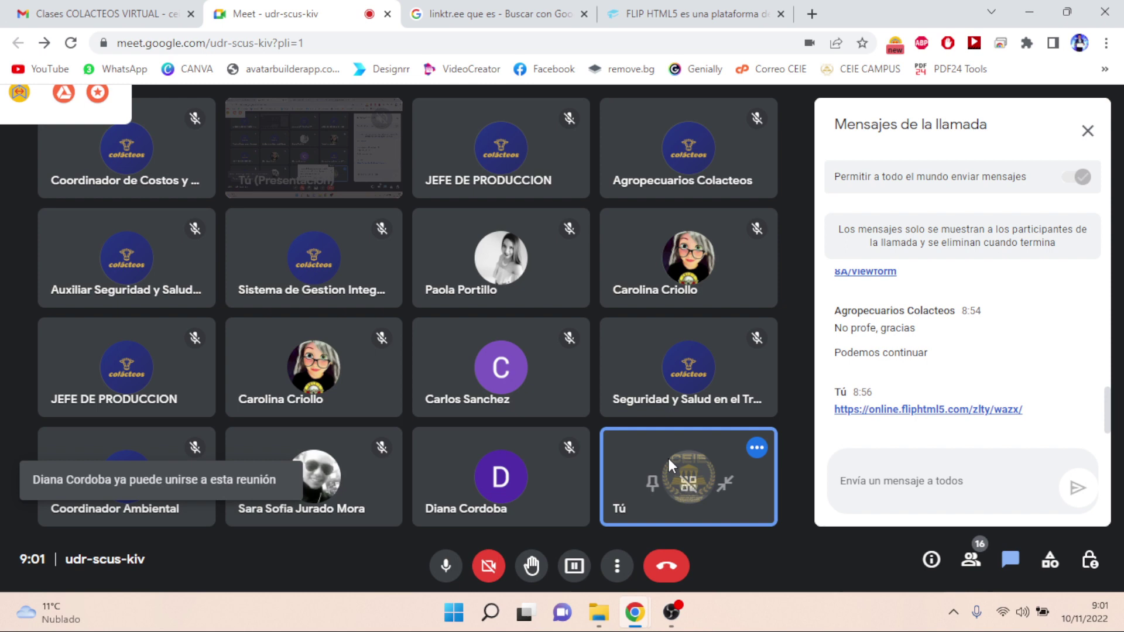
{"action": "left_click", "coordinate": [861, 490]}
{"action": "type", "text": "https://fliphtml5.com/"}
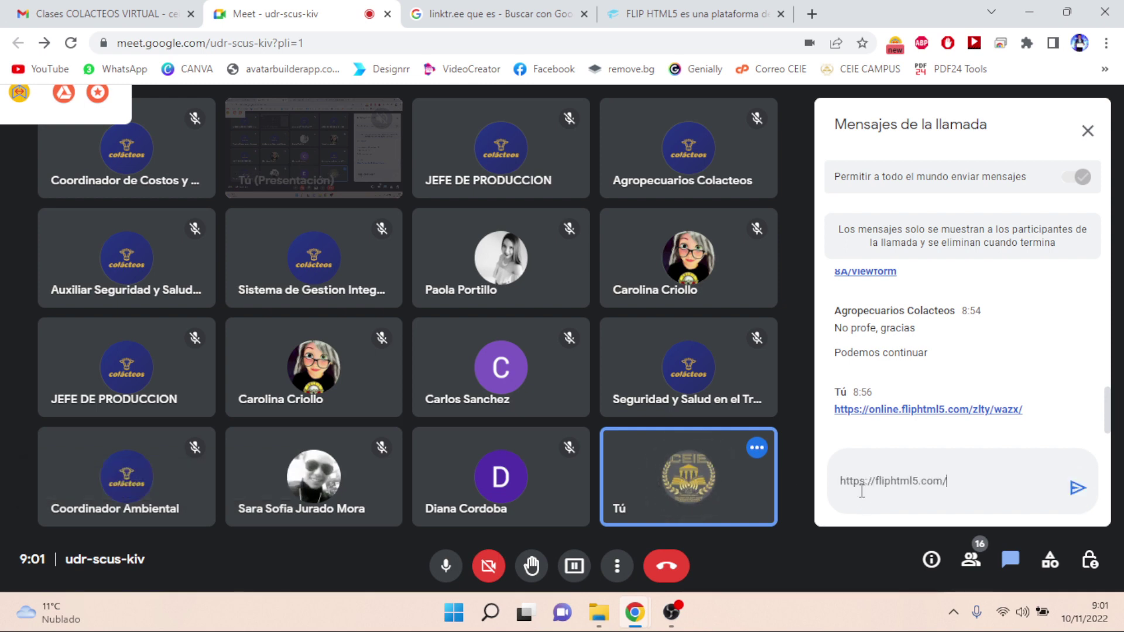
{"action": "key", "text": "Return"}
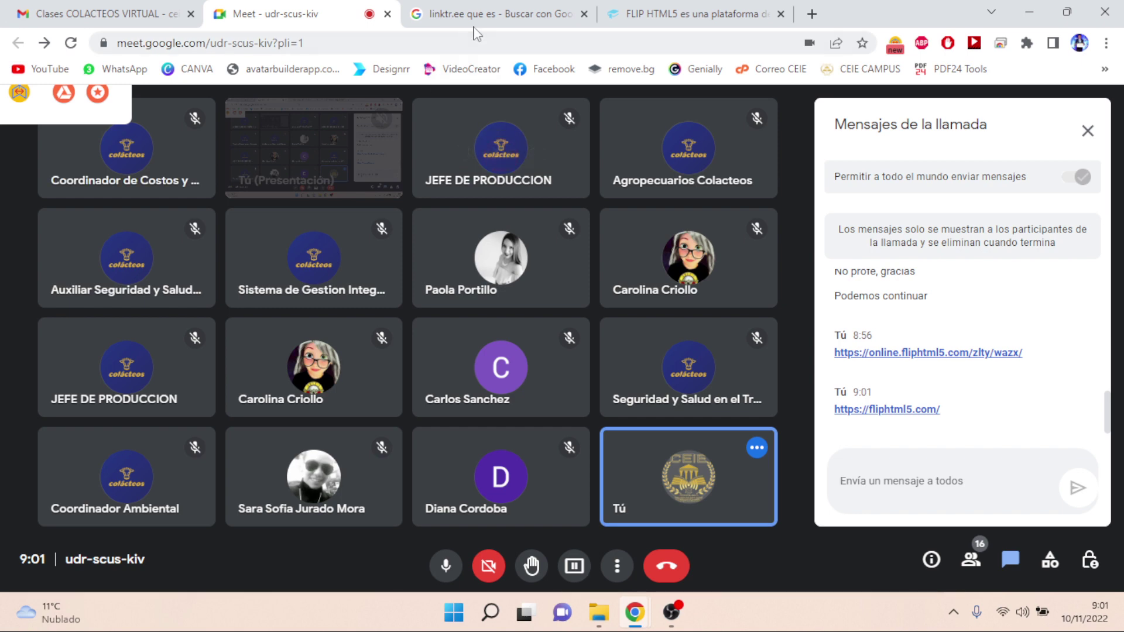
{"action": "left_click", "coordinate": [653, 17]}
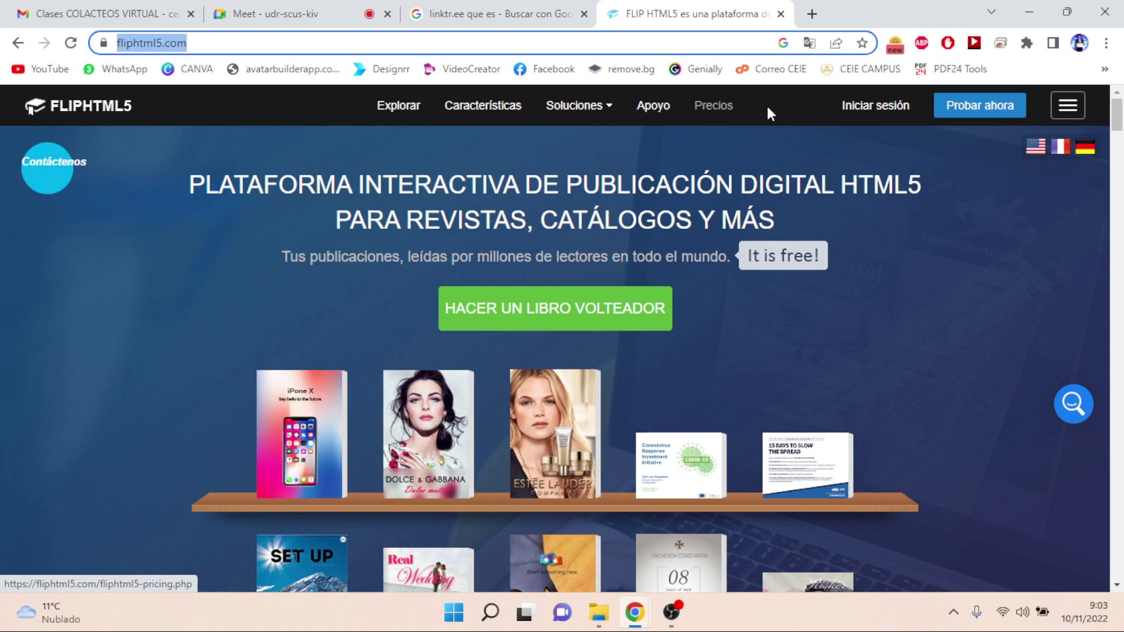
- Sign in to FlipHTML5 with a Google account and its password, then begin a new folder
{"action": "left_click", "coordinate": [875, 111]}
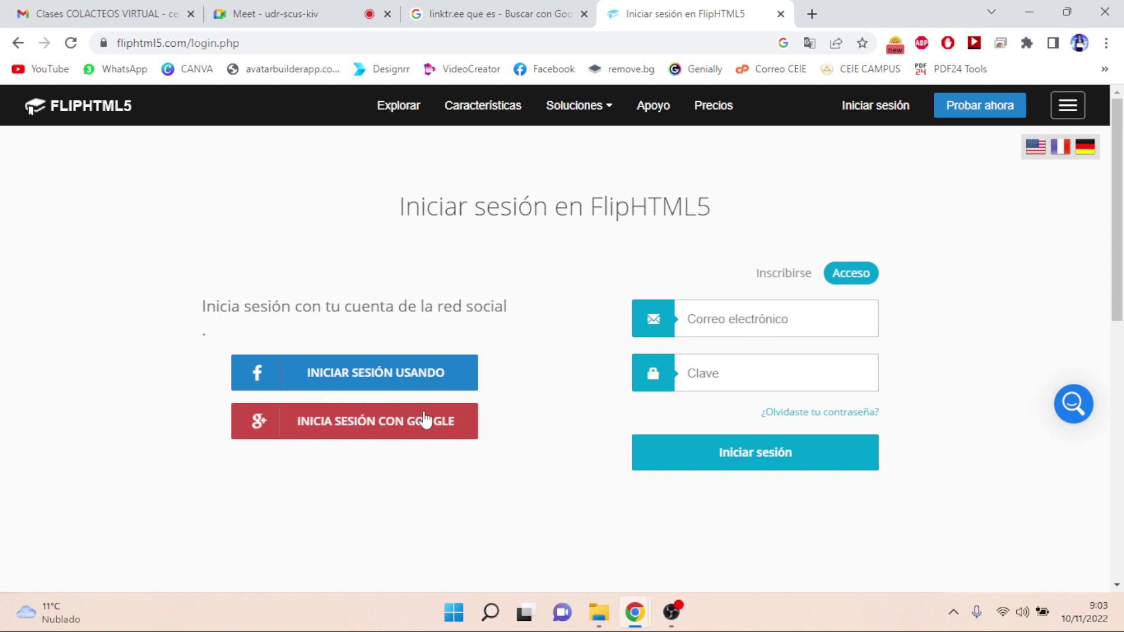
{"action": "left_click", "coordinate": [371, 432]}
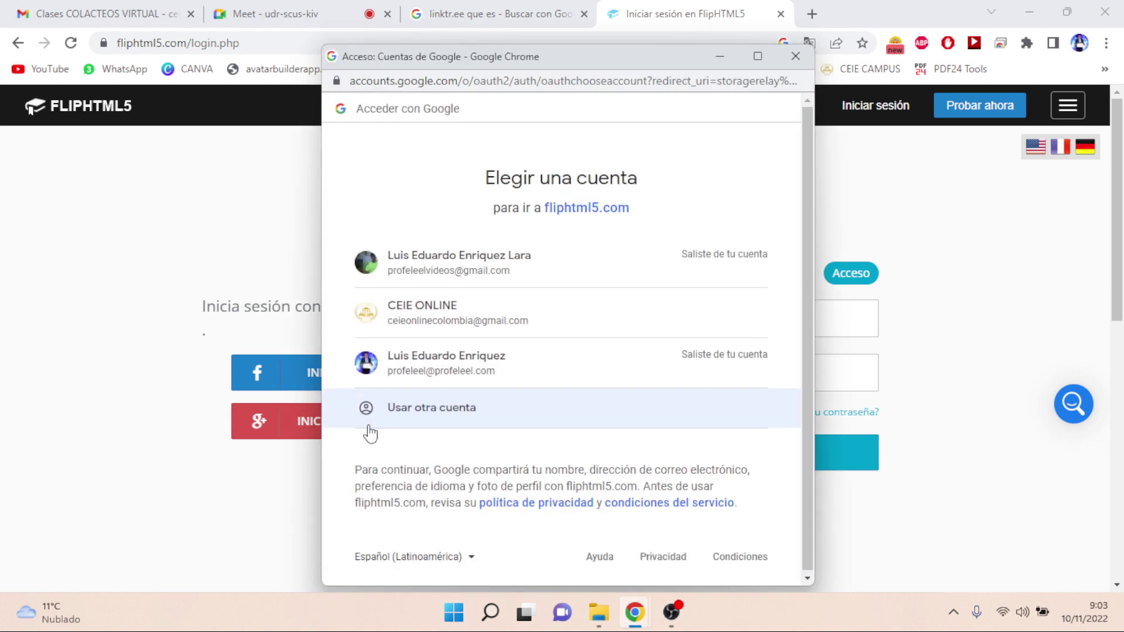
{"action": "left_click", "coordinate": [465, 376]}
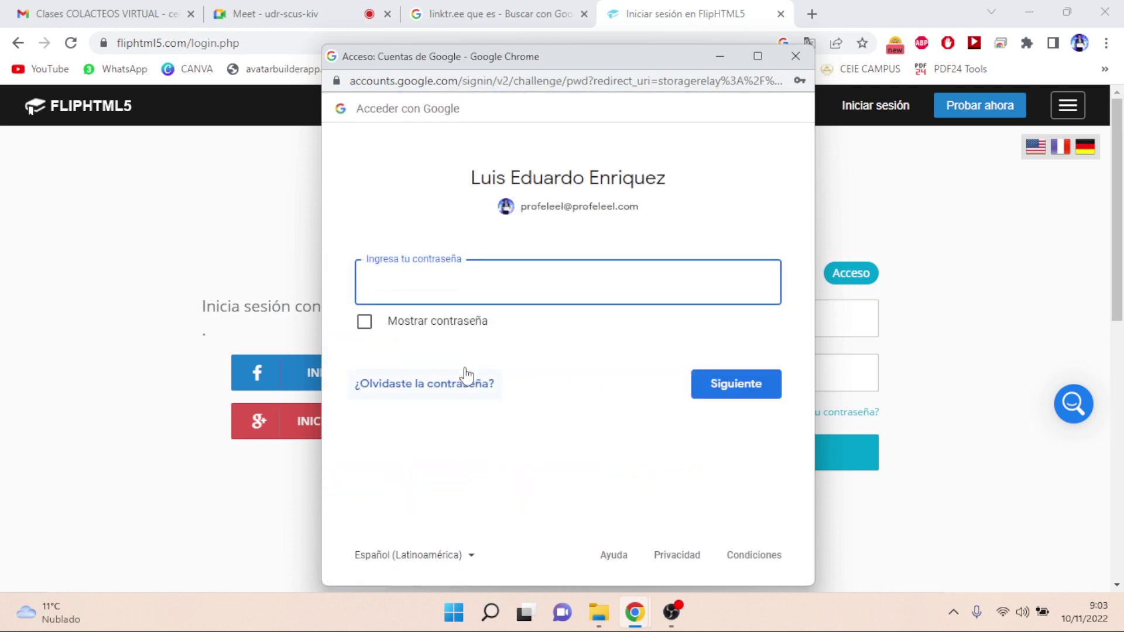
{"action": "key", "text": "Caps_Lock"}
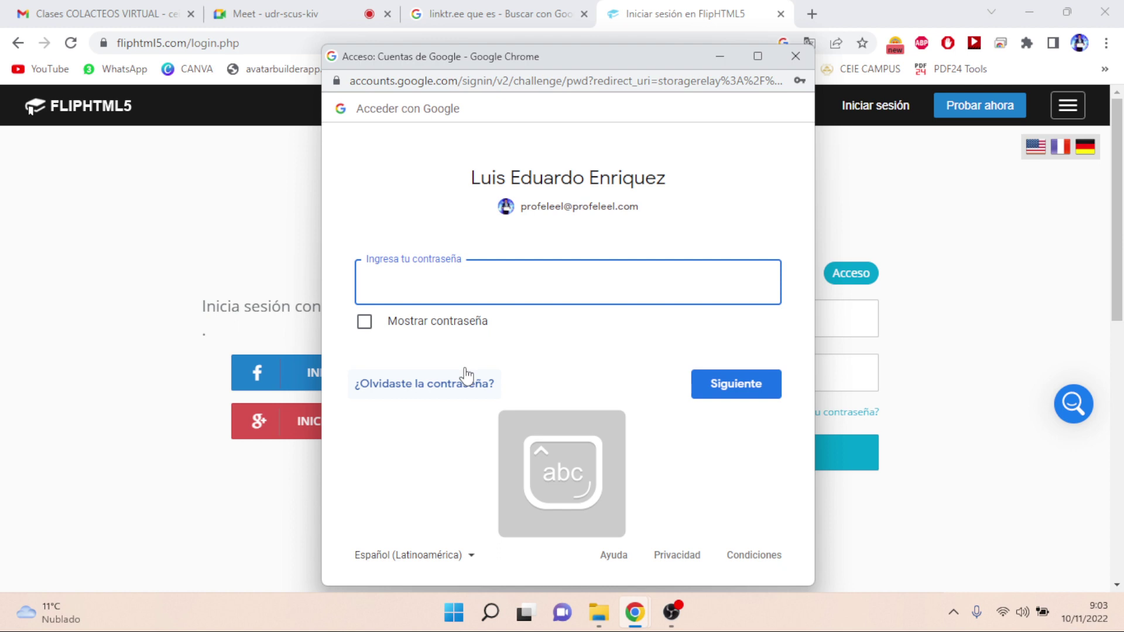
{"action": "type", "text": "•••••••"}
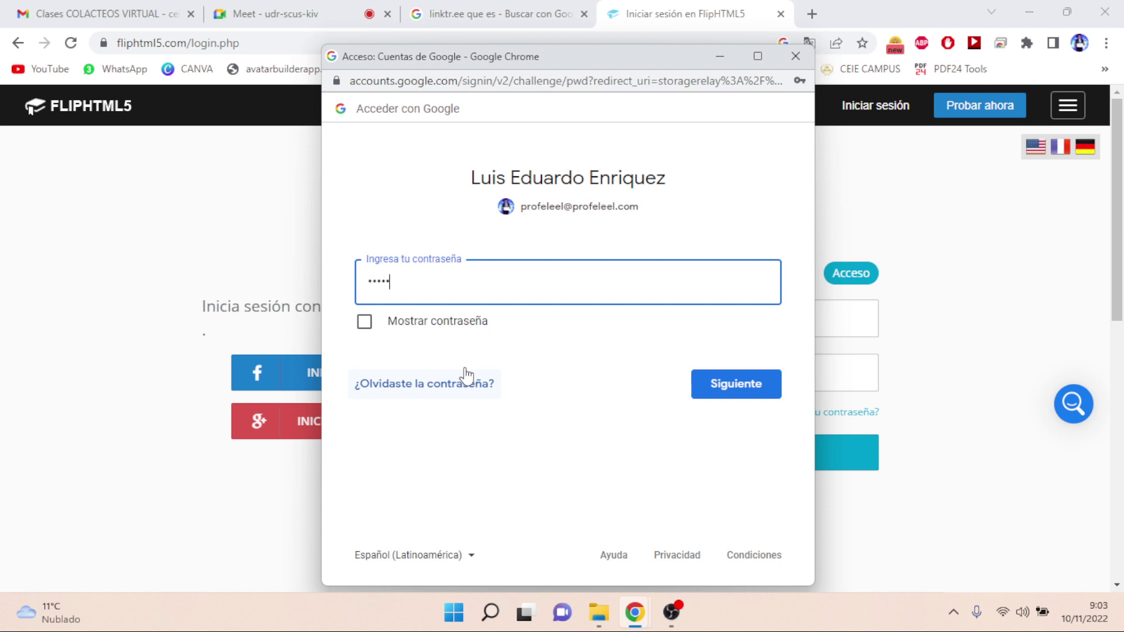
{"action": "type", "text": "•••••••••"}
{"action": "key", "text": "Return"}
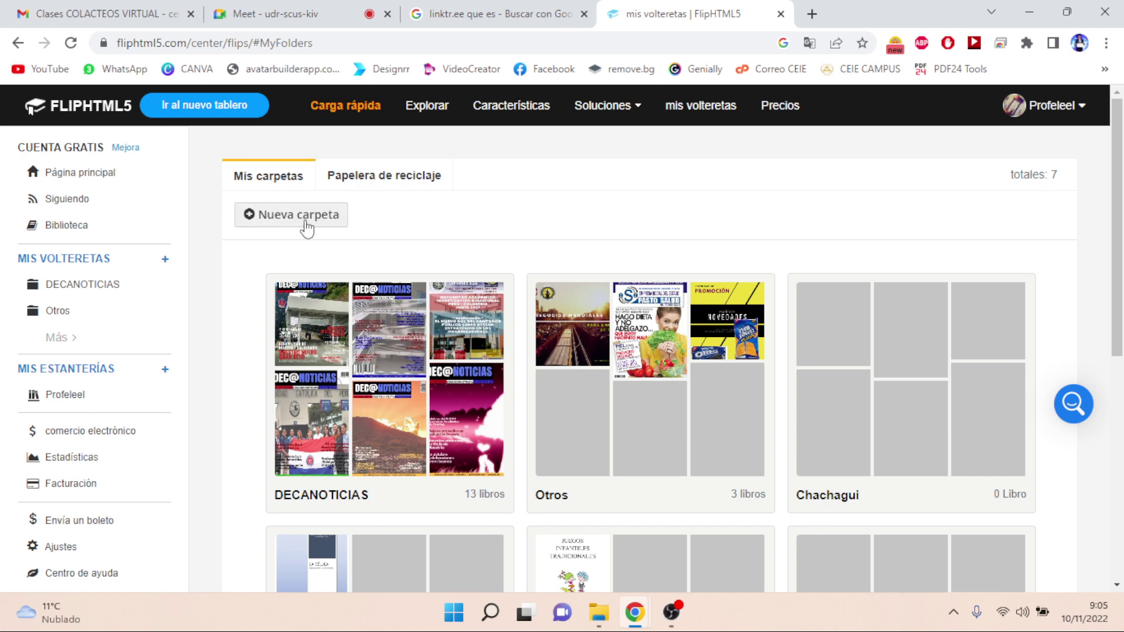
{"action": "left_click", "coordinate": [307, 228]}
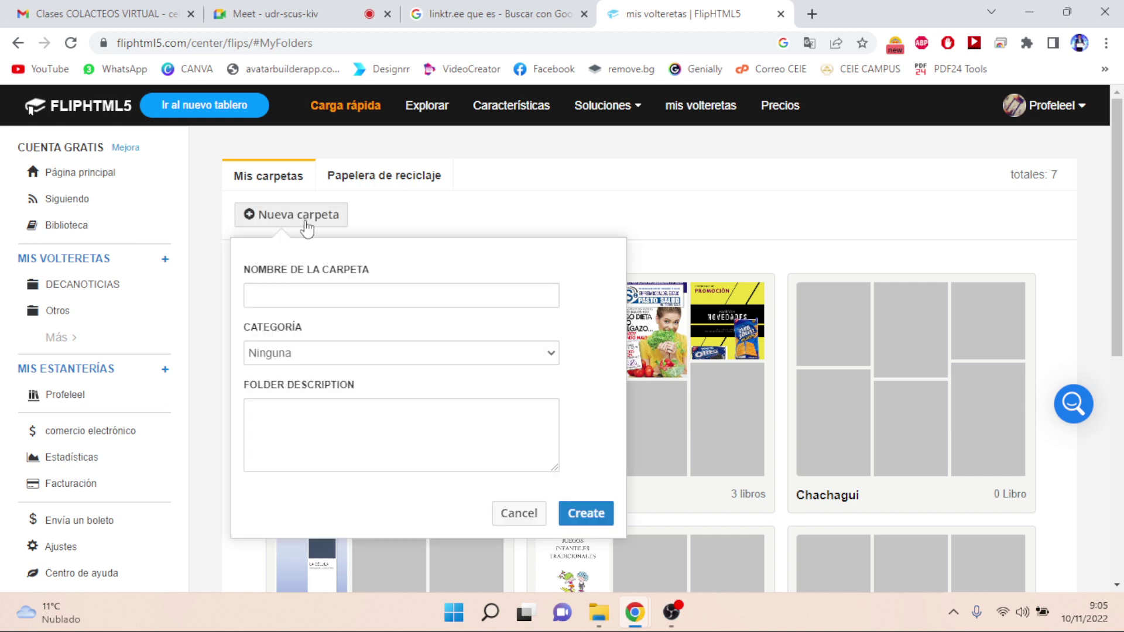
- Name the folder 'ejemplos de libros', set category Coleccionables, and type a placeholder description
{"action": "left_click", "coordinate": [314, 296]}
{"action": "type", "text": "ejemp"}
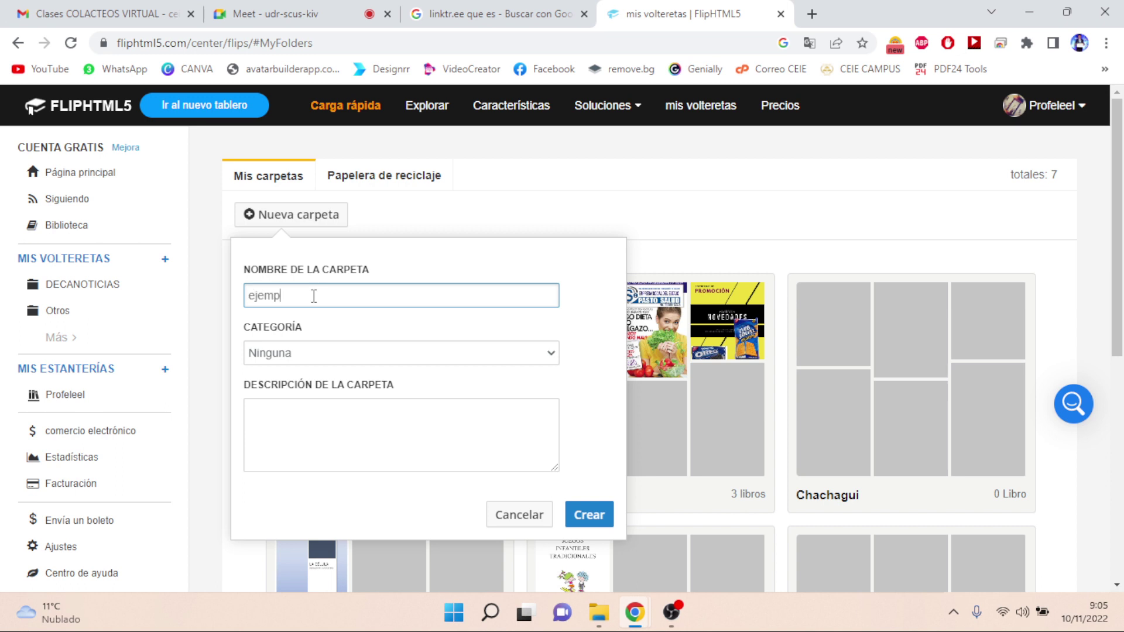
{"action": "type", "text": "los de libros"}
{"action": "left_click", "coordinate": [552, 354]}
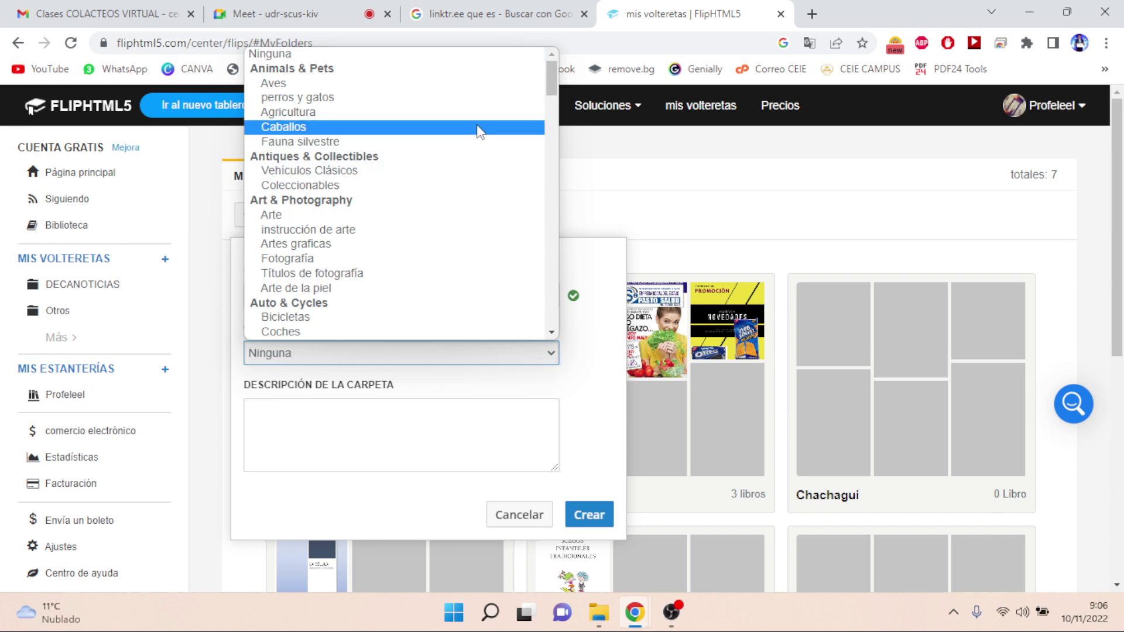
{"action": "left_click", "coordinate": [475, 187]}
{"action": "left_click", "coordinate": [391, 444]}
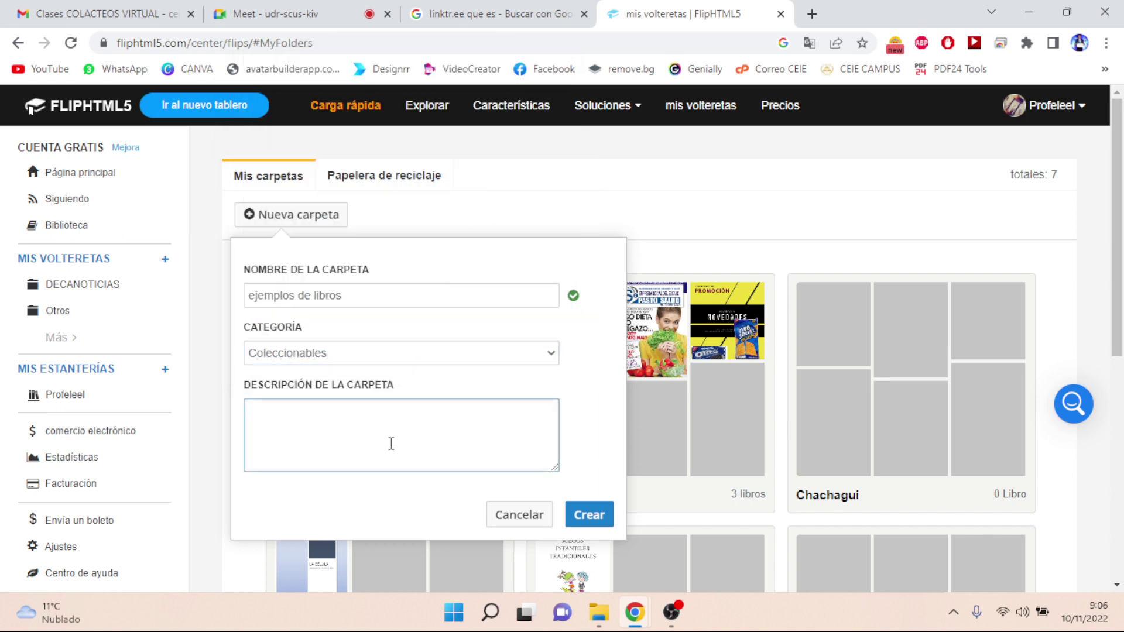
{"action": "type", "text": "h jgkdfkj fk gkdfhg dhfdh"}
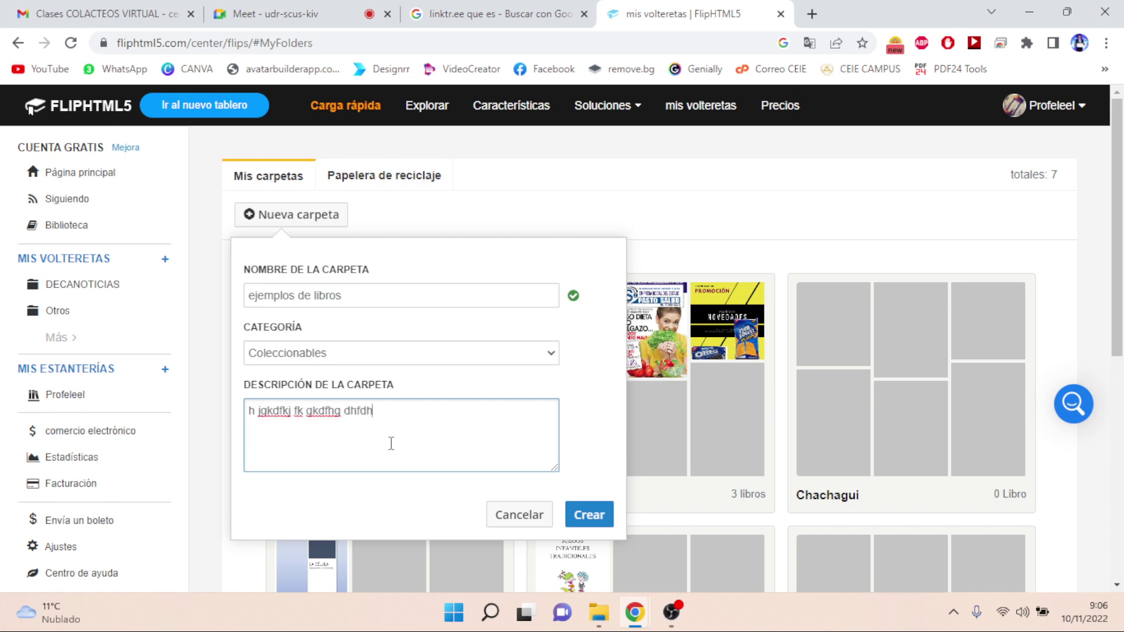
{"action": "type", "text": "gh fkhhkhkhdhghhfh "}
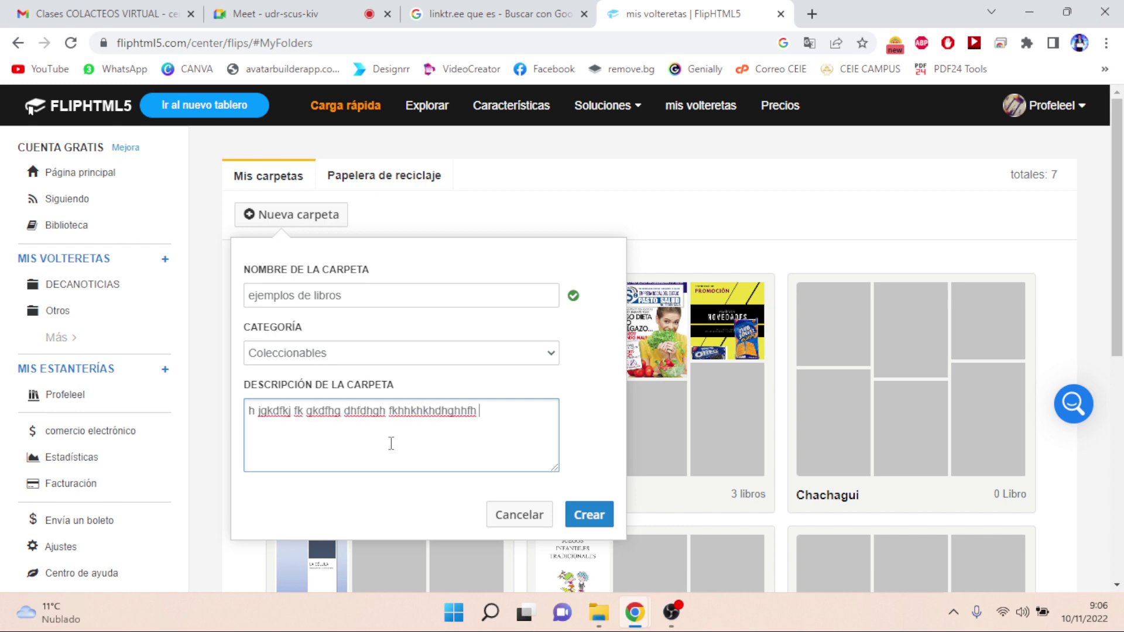
{"action": "type", "text": "fh fh kghfkhkfh"}
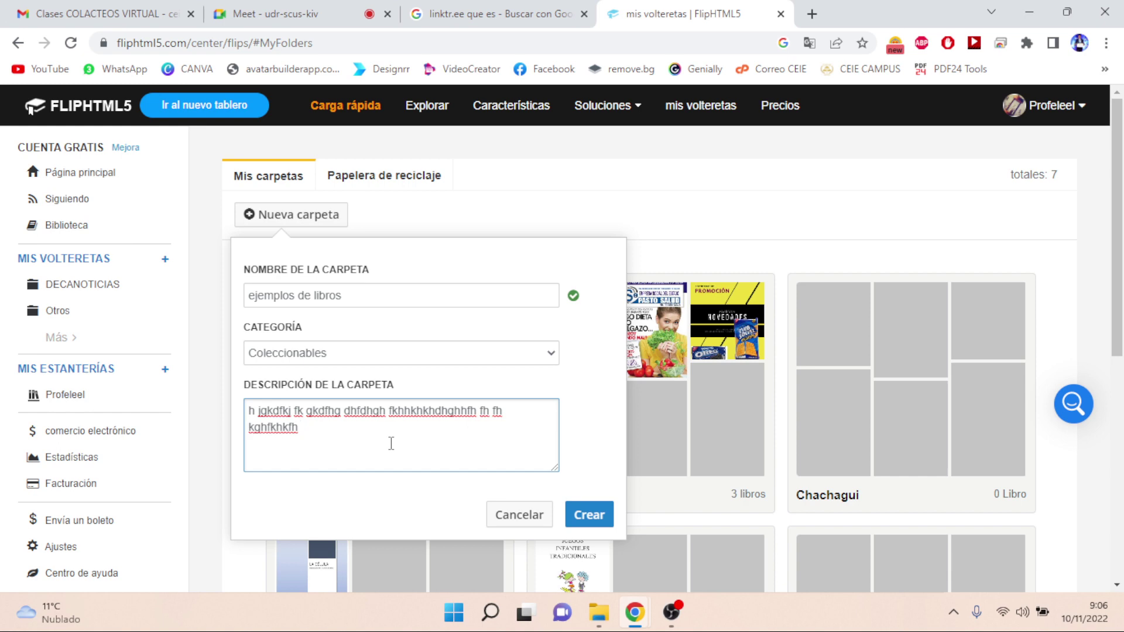
- Create the 'ejemplos de libros' folder with Crear, opening its Administrar libros page
{"action": "left_click", "coordinate": [586, 517]}
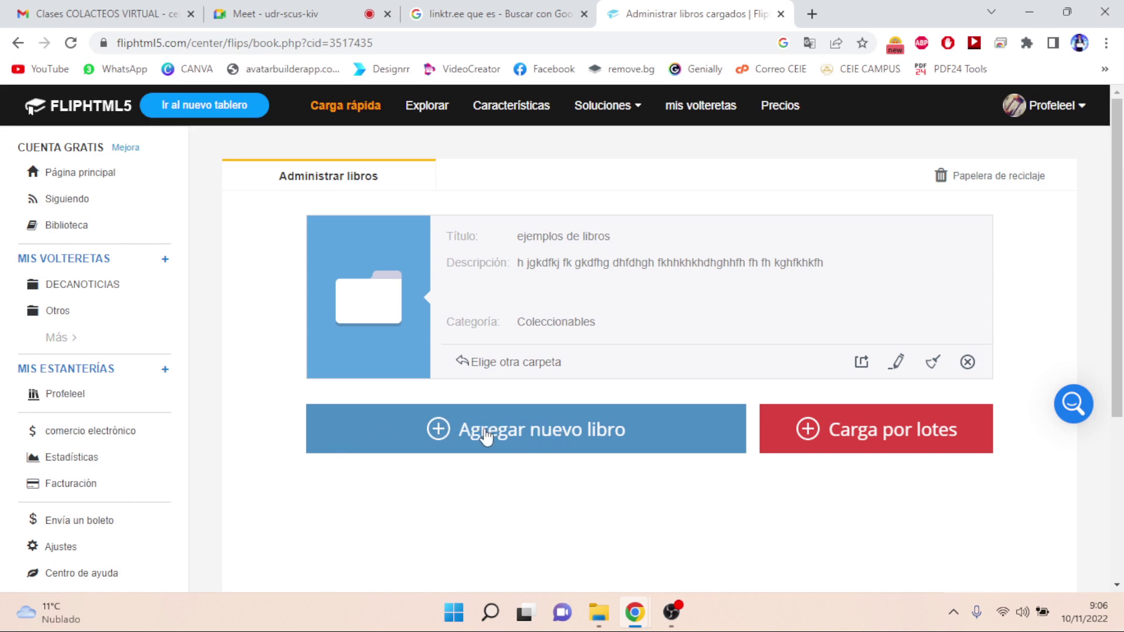
- Start a new book in the folder, decline the upgrade offer, and choose Subir PDF
{"action": "left_click", "coordinate": [565, 439]}
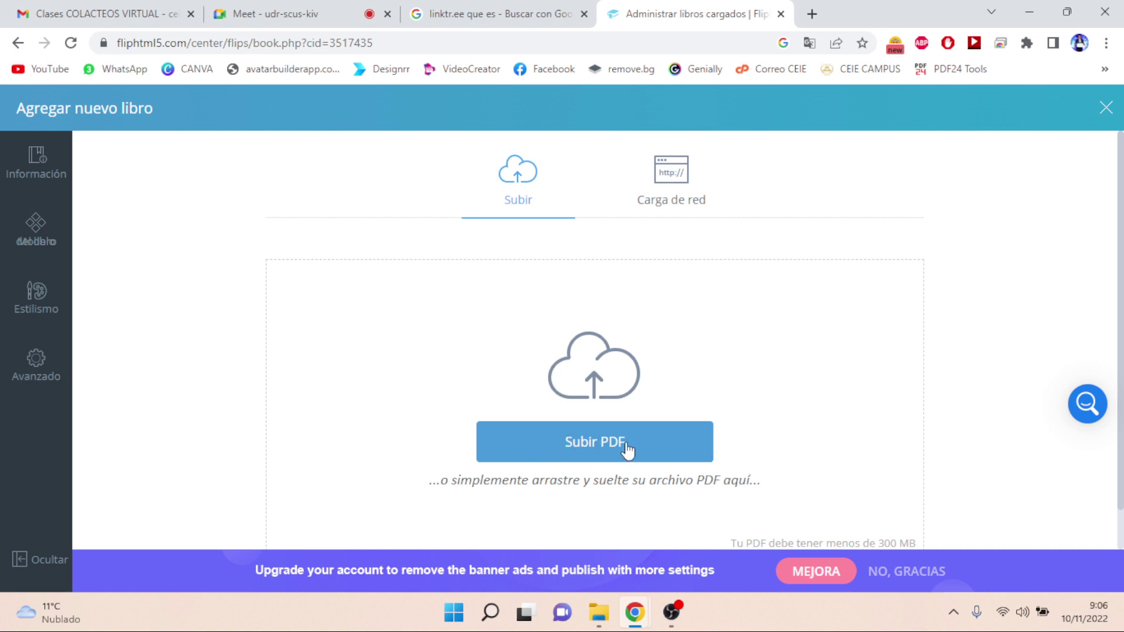
{"action": "left_click", "coordinate": [897, 585]}
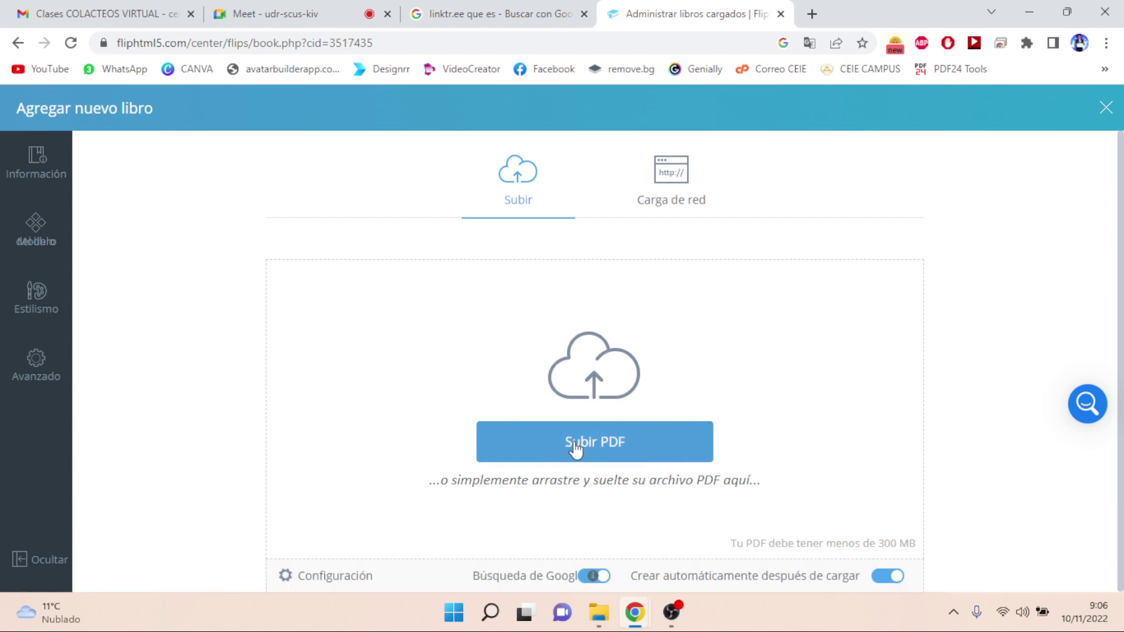
{"action": "left_click", "coordinate": [627, 452]}
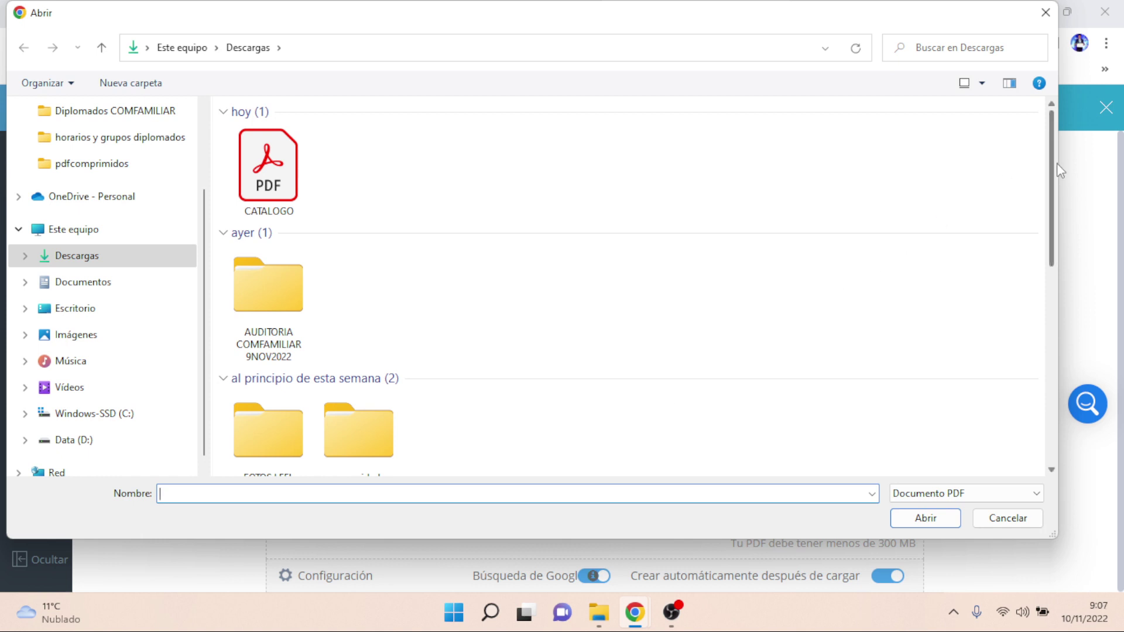
- Upload diplomado powerbi.pdf from Descargas as the new flipbook
{"action": "left_click_drag", "start_coordinate": [1055, 166], "coordinate": [1049, 437]}
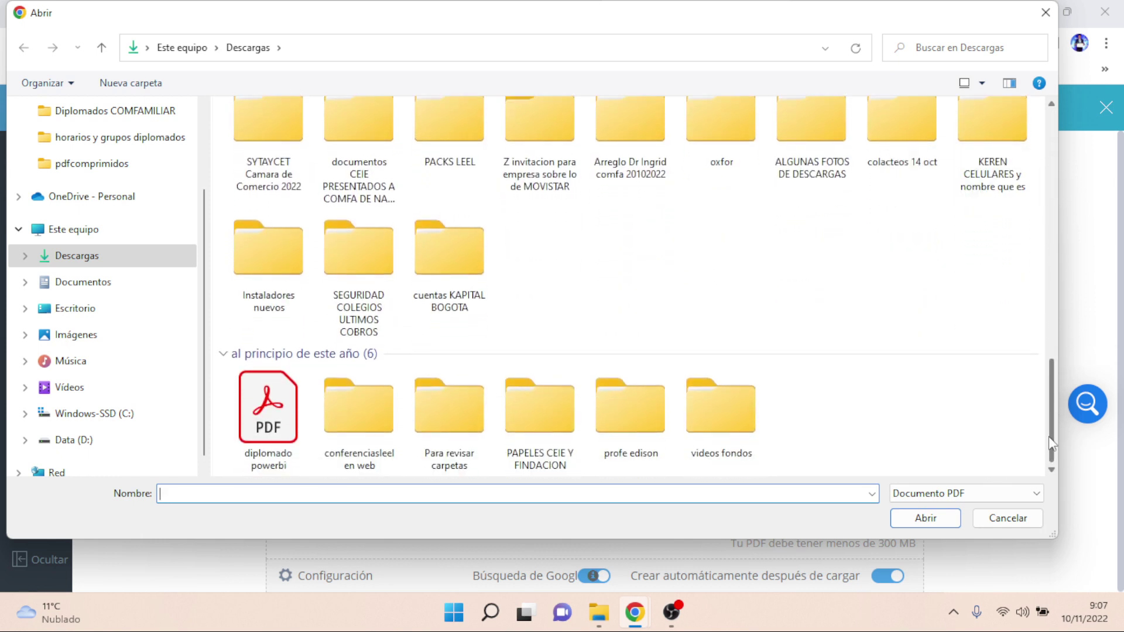
{"action": "left_click", "coordinate": [253, 414]}
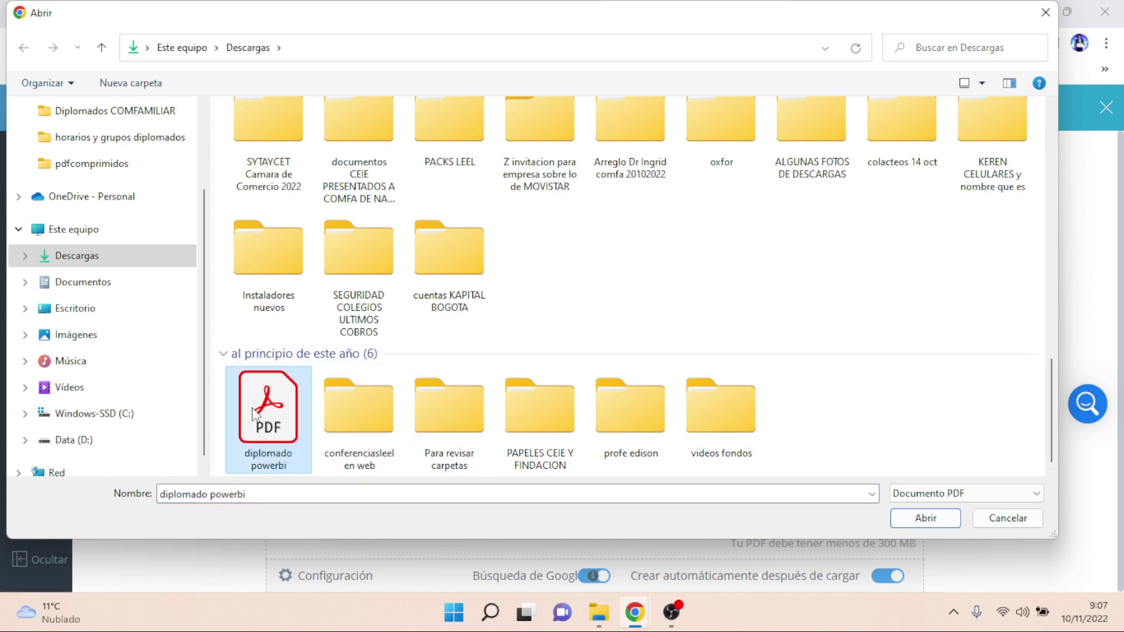
{"action": "left_click", "coordinate": [932, 525]}
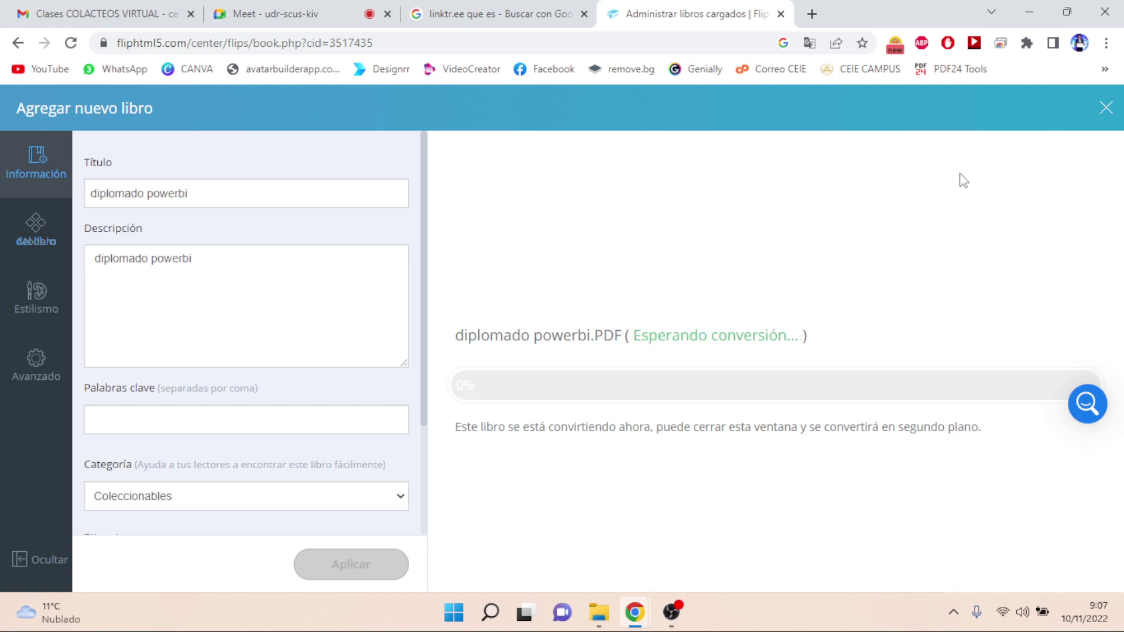
- After the upload reaches 100% and conversion starts, open a new Chrome tab
{"action": "left_click", "coordinate": [812, 14]}
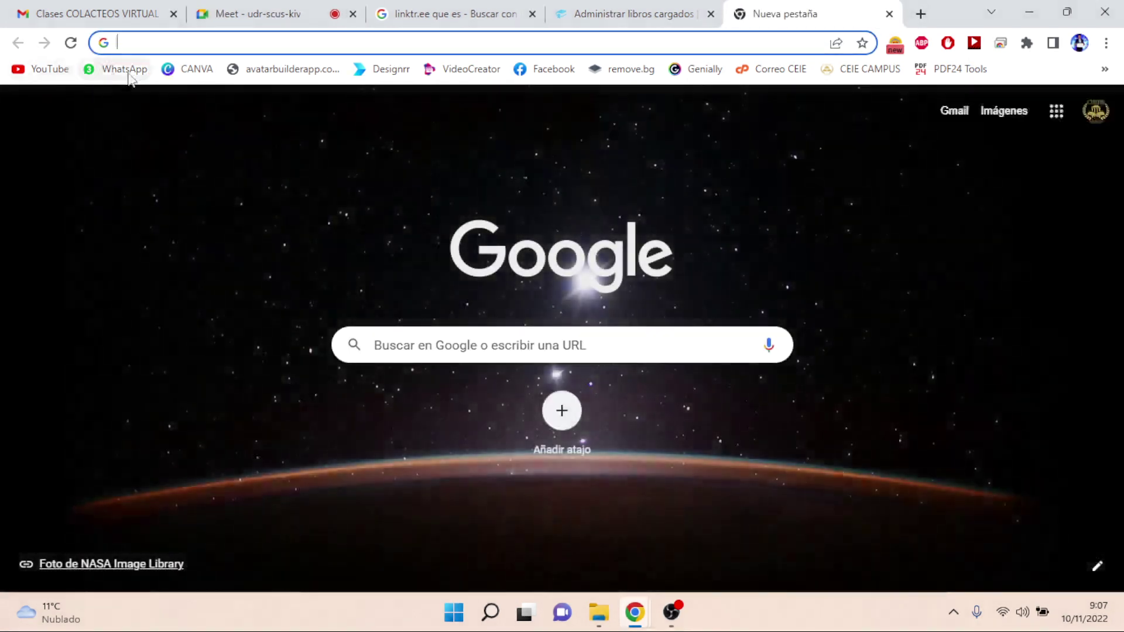
- Load WhatsApp Web from the bookmark and open the 'Diplomado virtual ofimática' group chat
{"action": "left_click", "coordinate": [128, 77]}
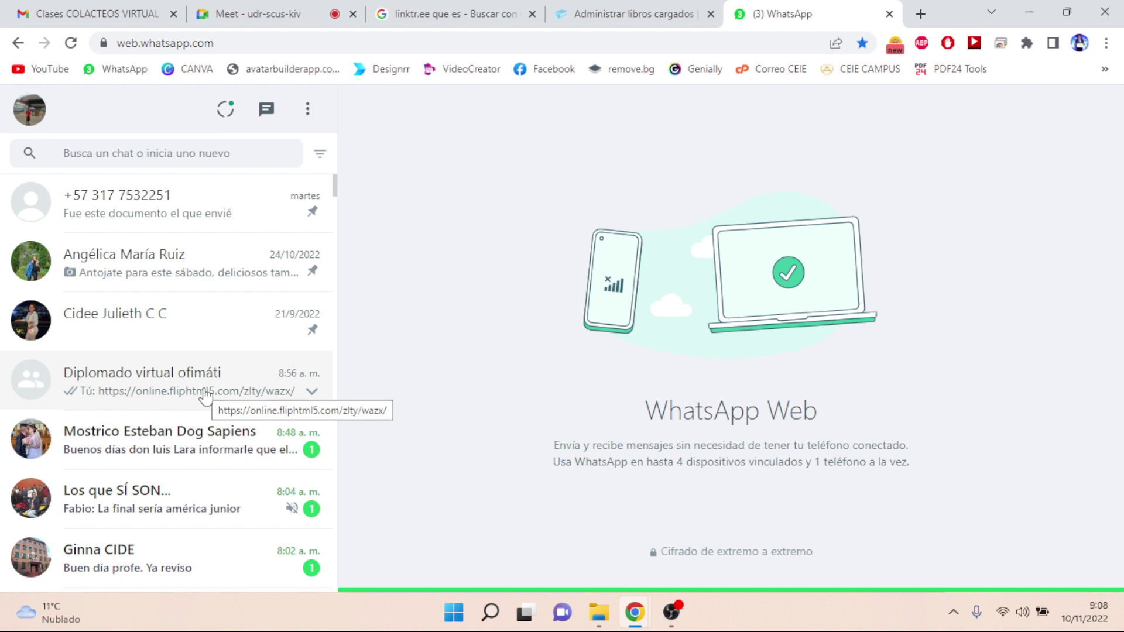
{"action": "left_click", "coordinate": [205, 396]}
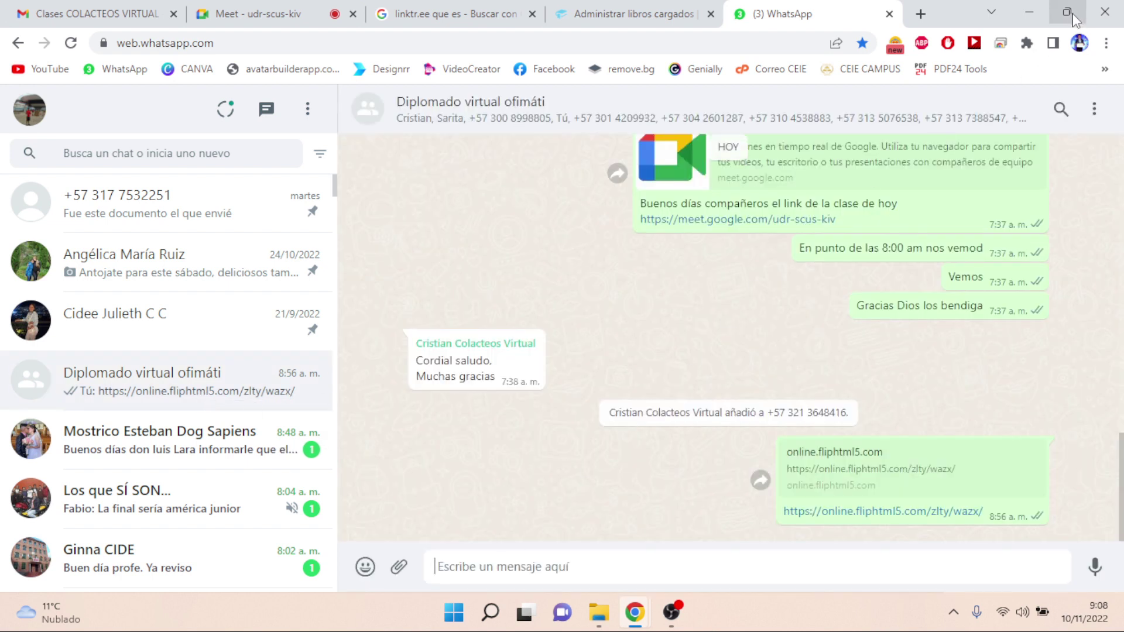
- Place Chrome and the Downloads folder side by side, drag CATALOGO.pdf into the Diplomado chat, then maximise Chrome
{"action": "mouse_move", "coordinate": [1075, 19]}
{"action": "left_click", "coordinate": [1002, 59]}
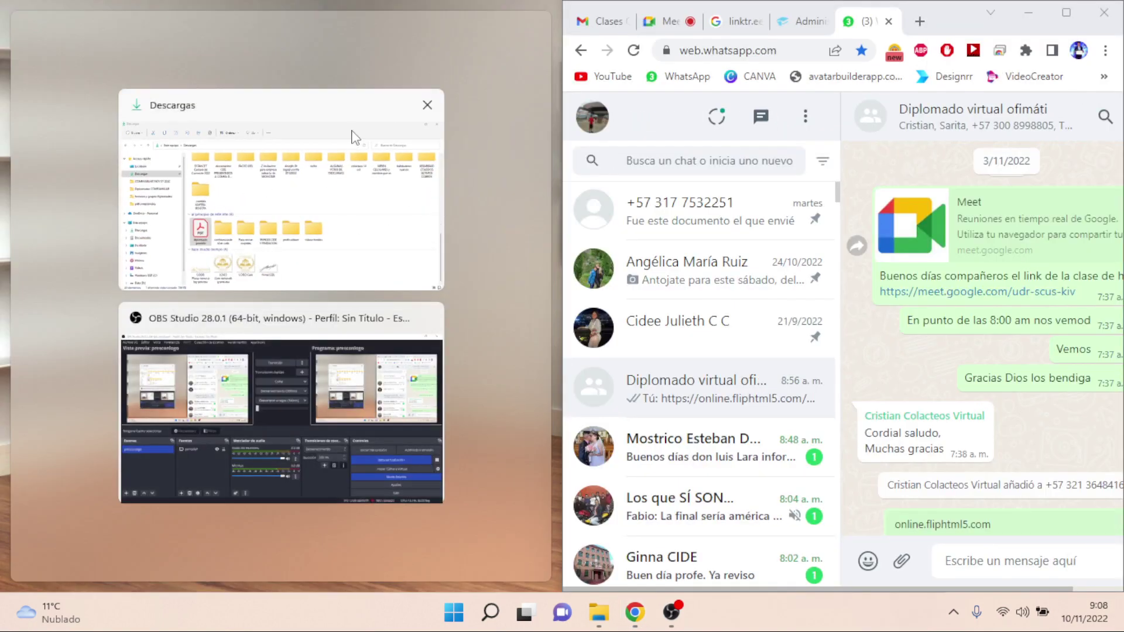
{"action": "left_click", "coordinate": [347, 111]}
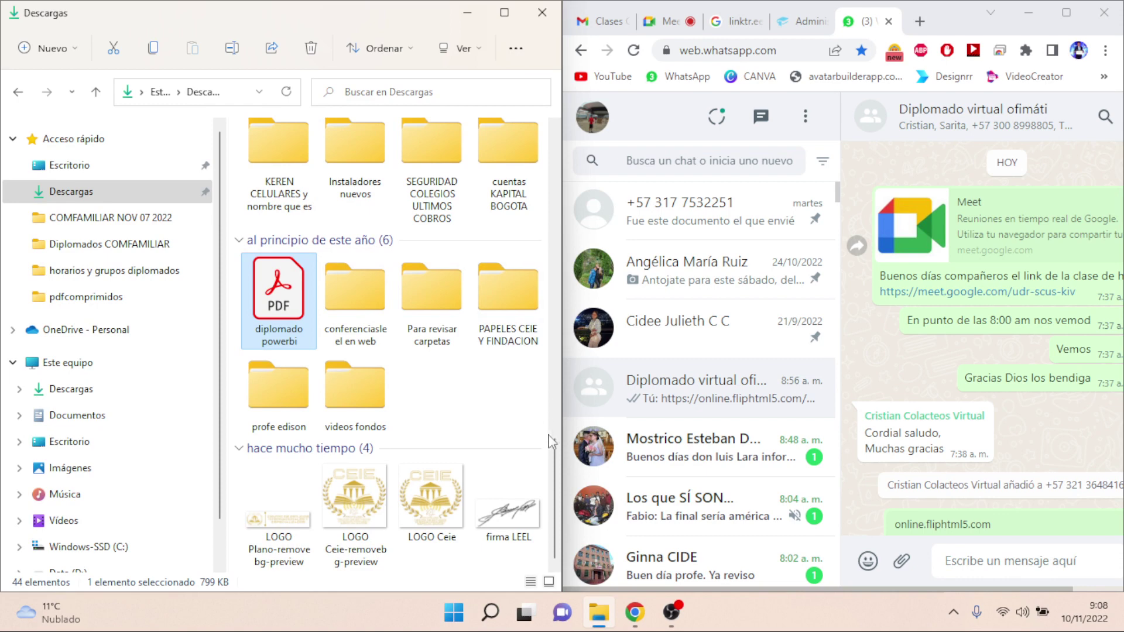
{"action": "left_click_drag", "start_coordinate": [554, 451], "coordinate": [545, 143]}
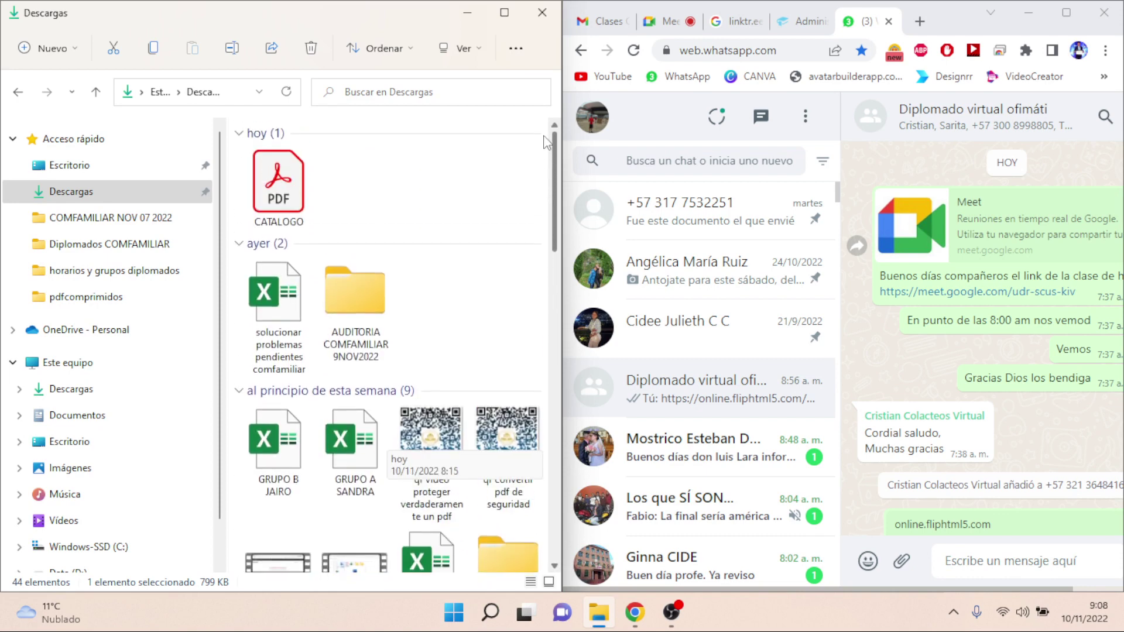
{"action": "left_click_drag", "start_coordinate": [295, 176], "coordinate": [1084, 436]}
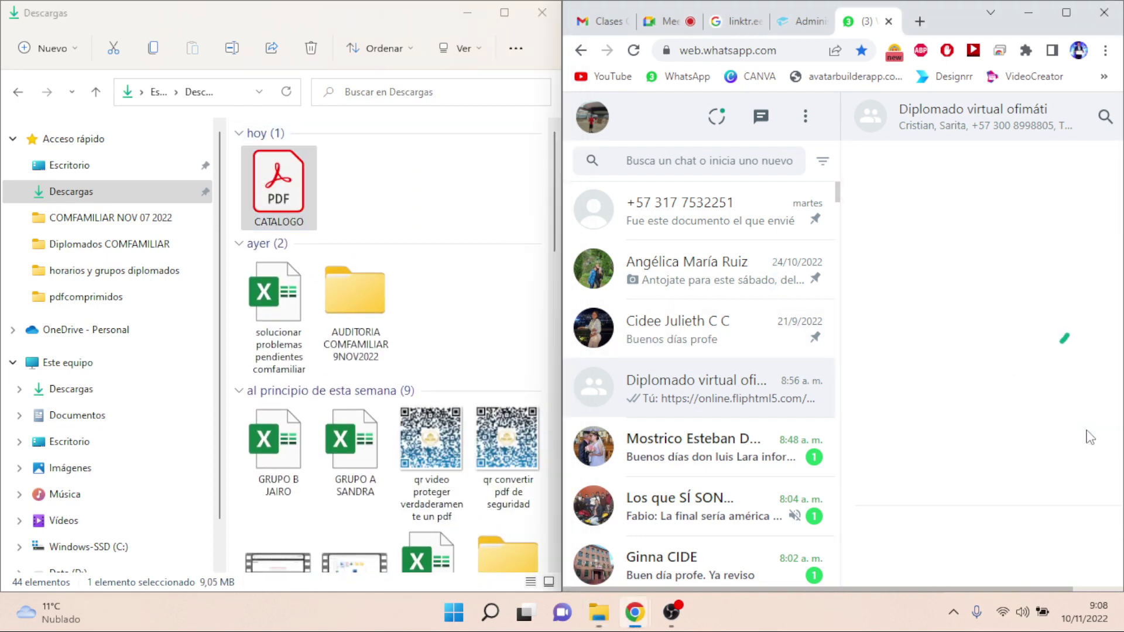
{"action": "left_click", "coordinate": [468, 13]}
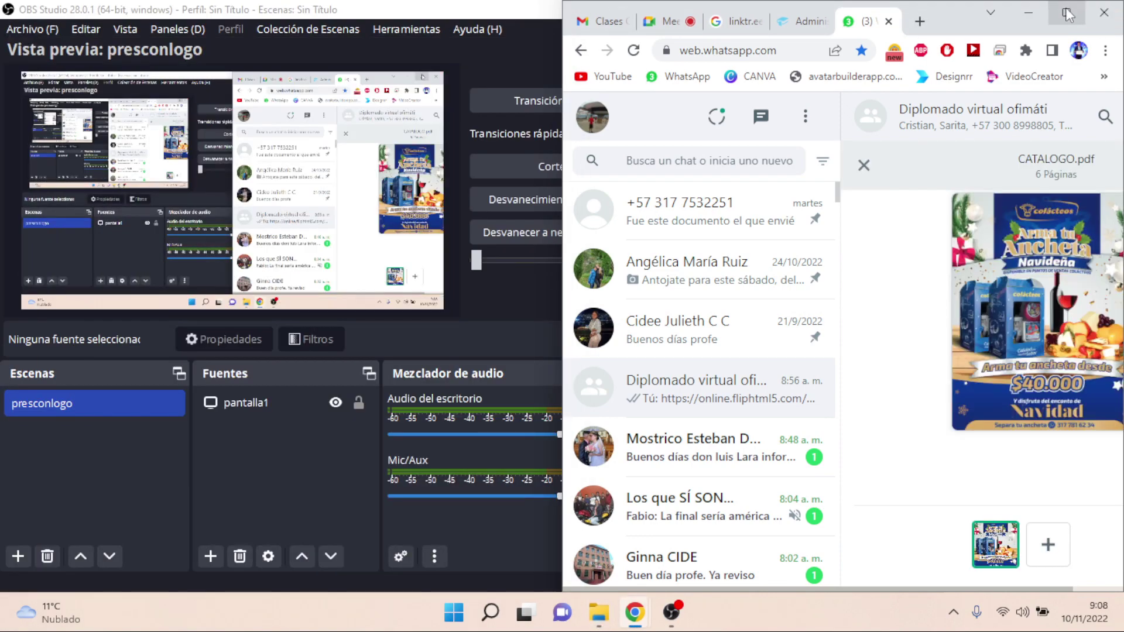
{"action": "left_click", "coordinate": [1067, 15]}
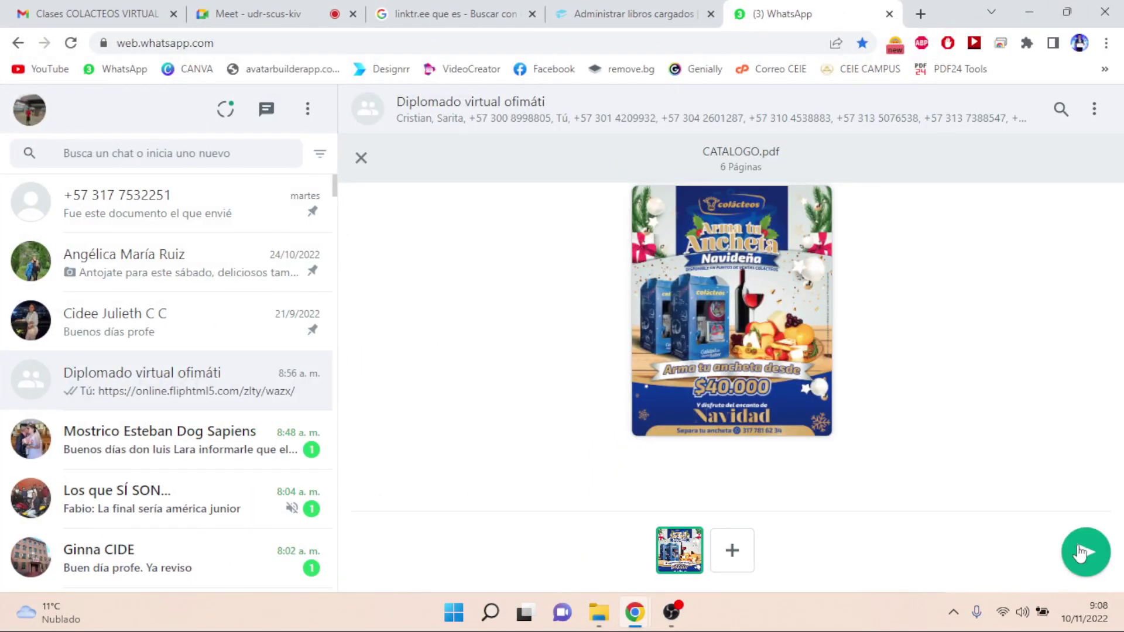
- Send CATALOGO.pdf to the Diplomado group and return to the FlipHTML5 book manager
{"action": "left_click", "coordinate": [1082, 553]}
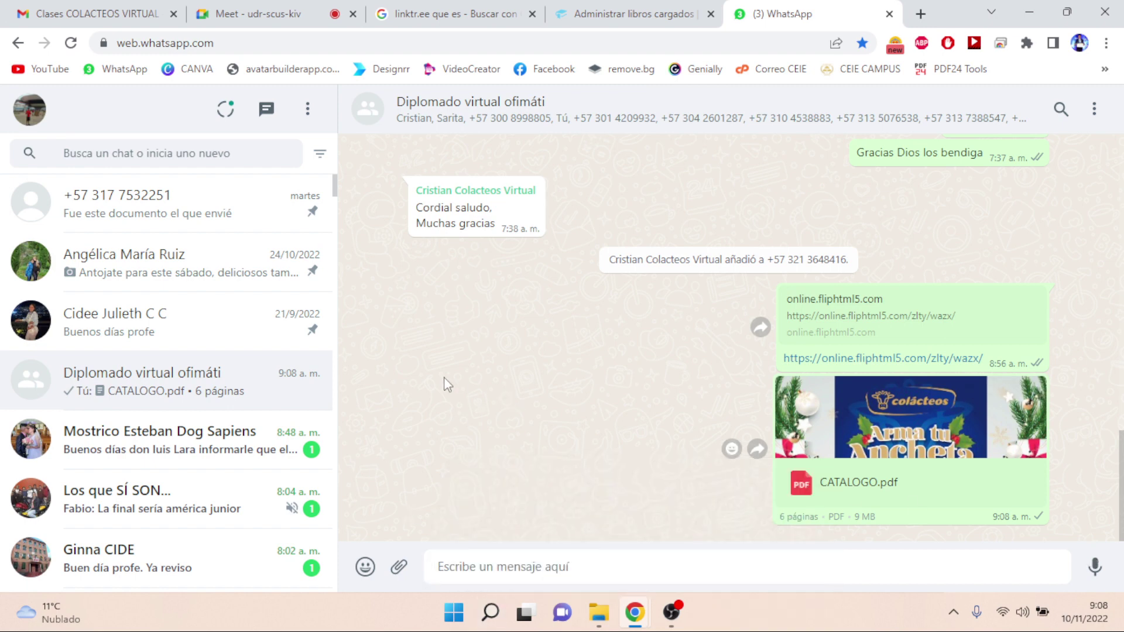
{"action": "left_click", "coordinate": [647, 14]}
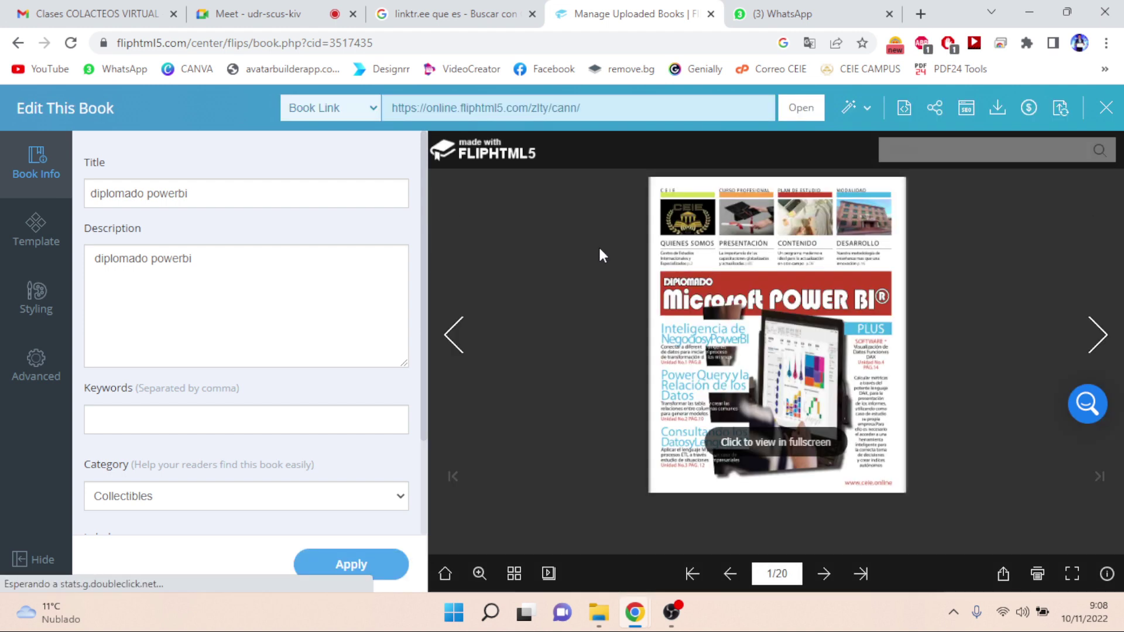
- Dismiss the ad, hide the book info panel, and page forward to spread 6-7
{"action": "left_click", "coordinate": [1096, 340]}
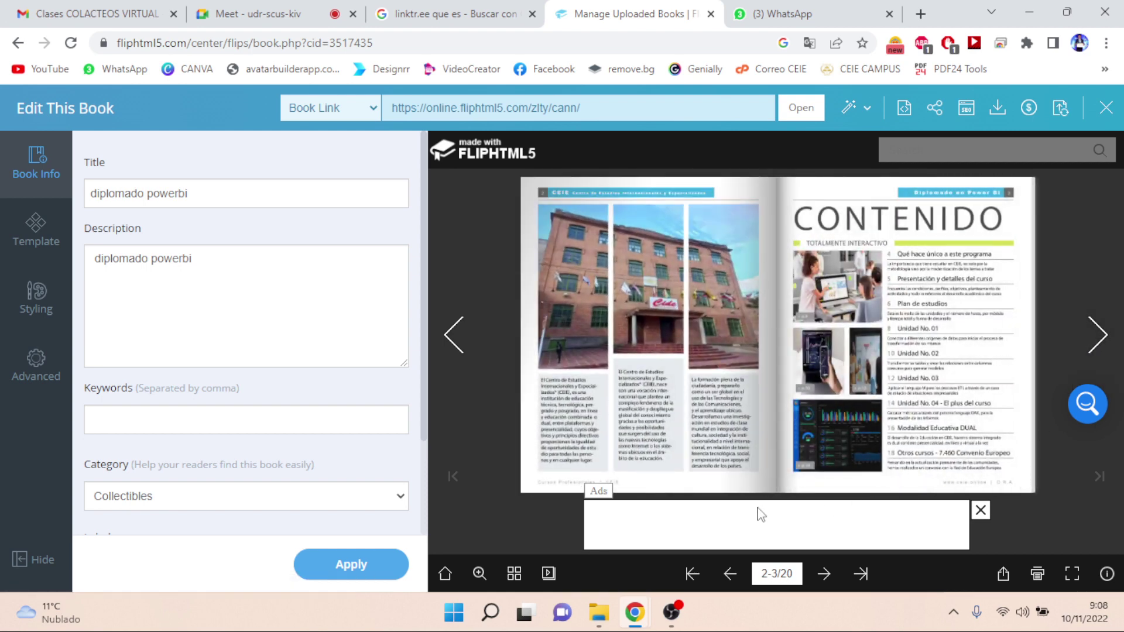
{"action": "left_click", "coordinate": [980, 510]}
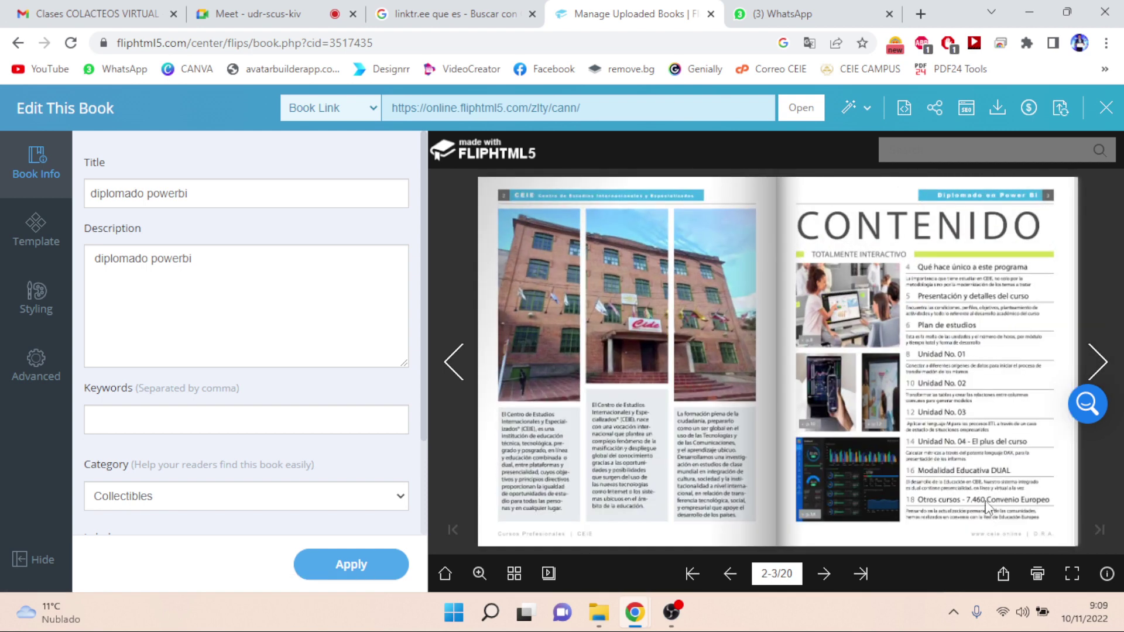
{"action": "left_click", "coordinate": [26, 167]}
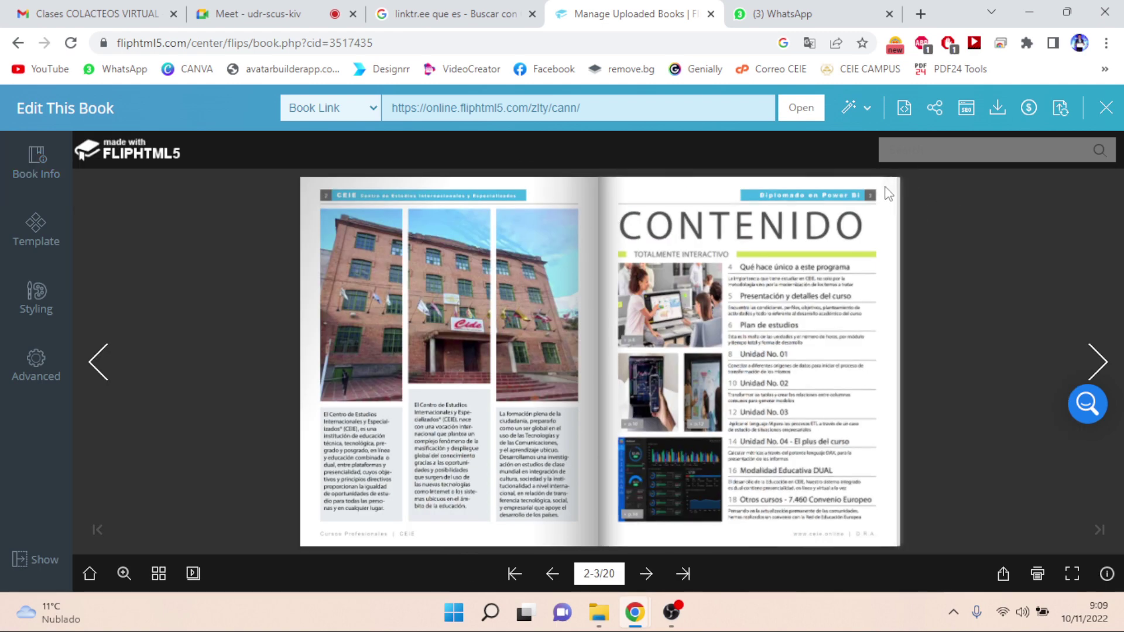
{"action": "left_click", "coordinate": [918, 201]}
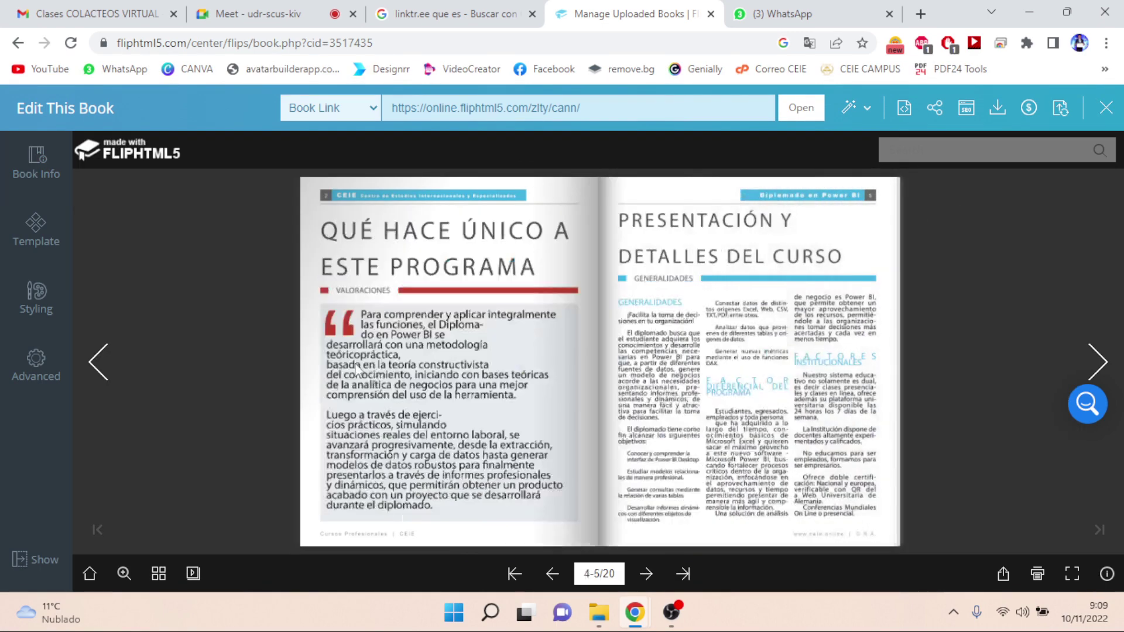
{"action": "left_click", "coordinate": [1095, 367]}
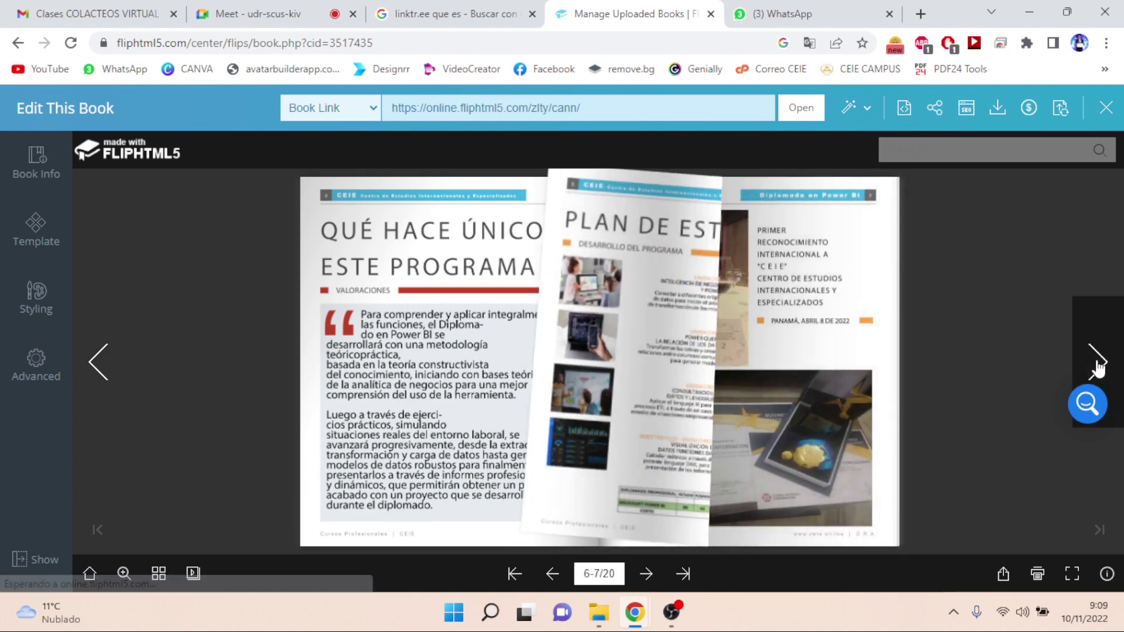
- Page on to spread 16-17, turn back to Unidad 03 at pages 12-13, and reopen the info panel
{"action": "left_click", "coordinate": [1097, 367]}
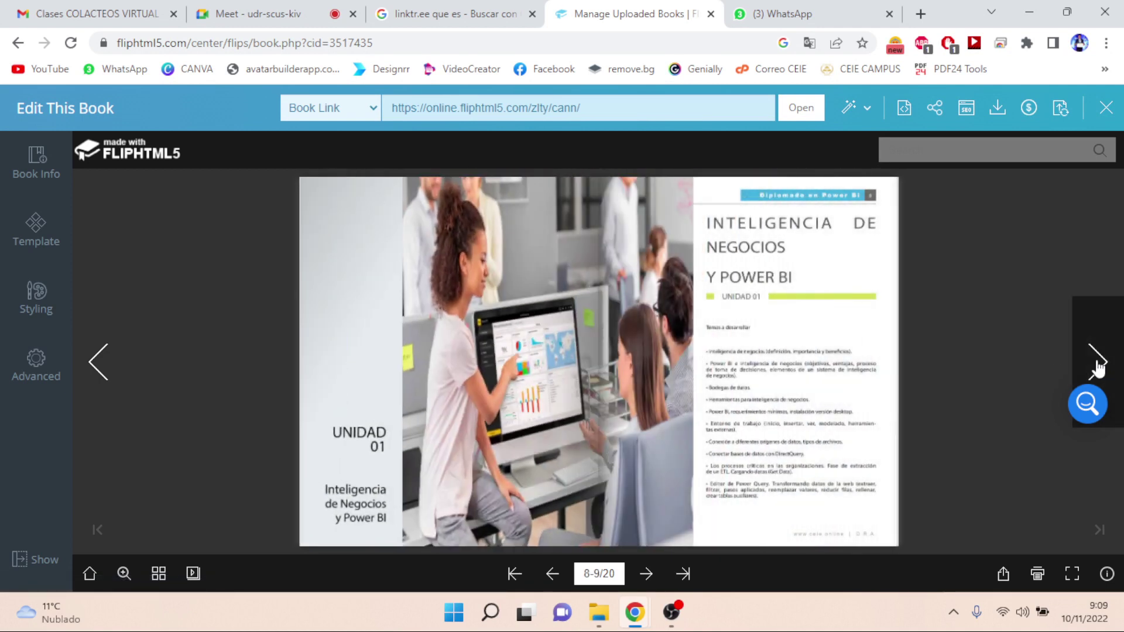
{"action": "left_click", "coordinate": [1096, 366]}
{"action": "left_click", "coordinate": [1097, 366]}
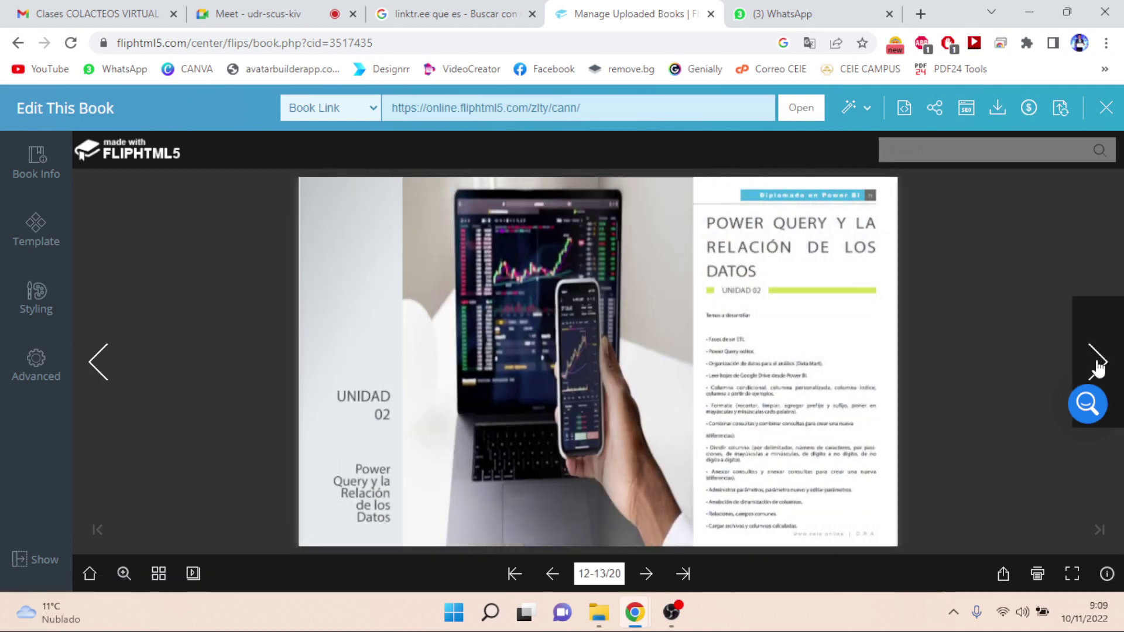
{"action": "left_click", "coordinate": [1097, 367]}
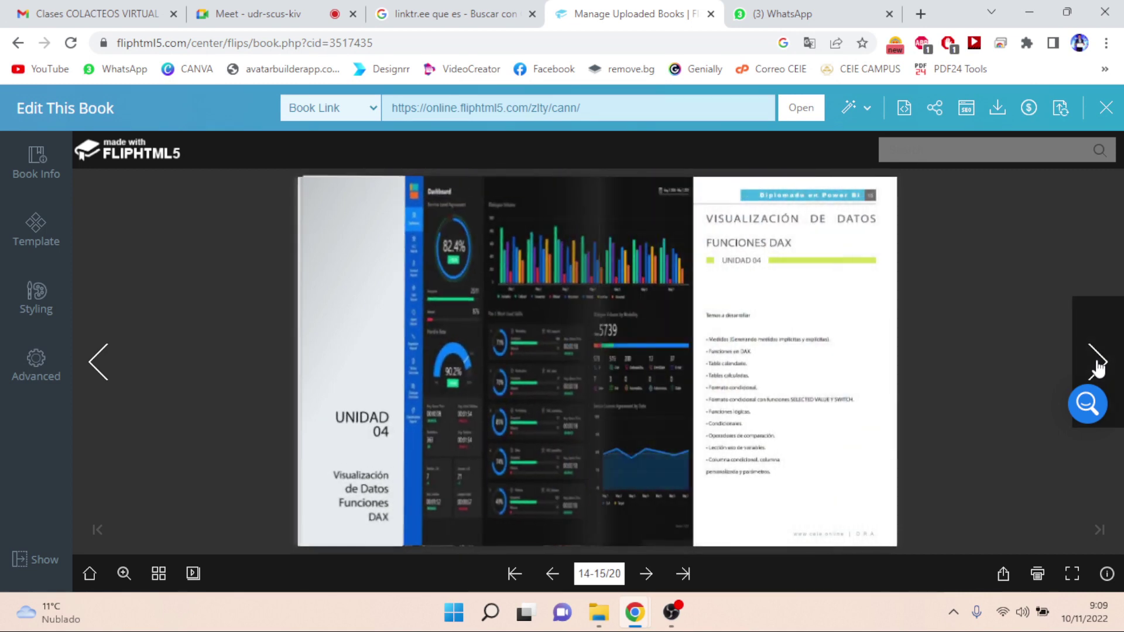
{"action": "left_click", "coordinate": [1096, 366]}
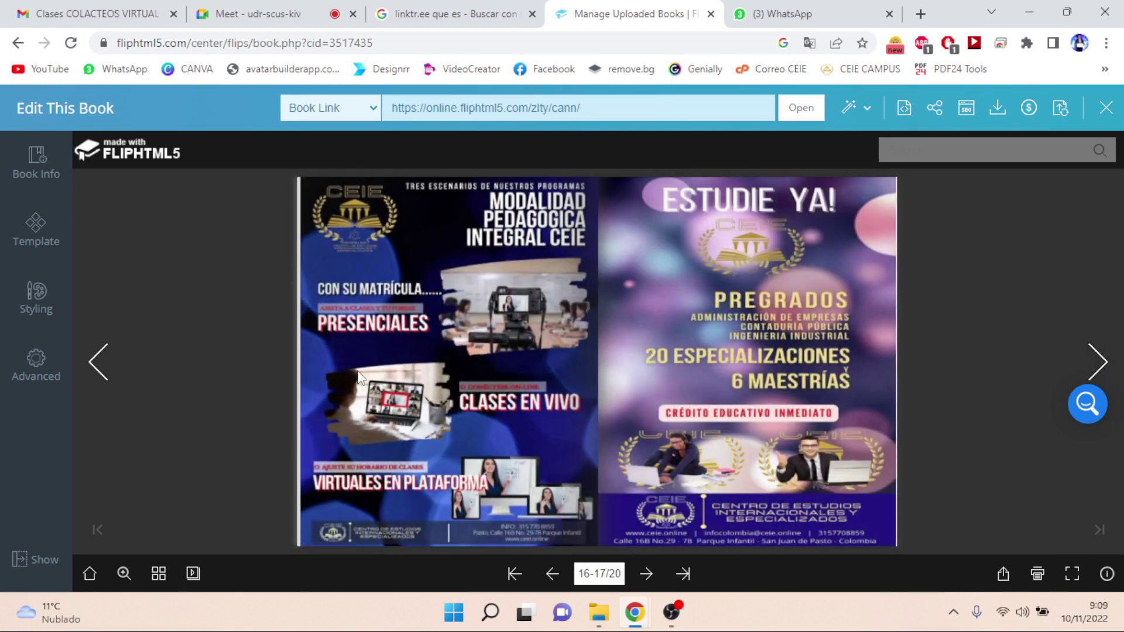
{"action": "left_click", "coordinate": [98, 377]}
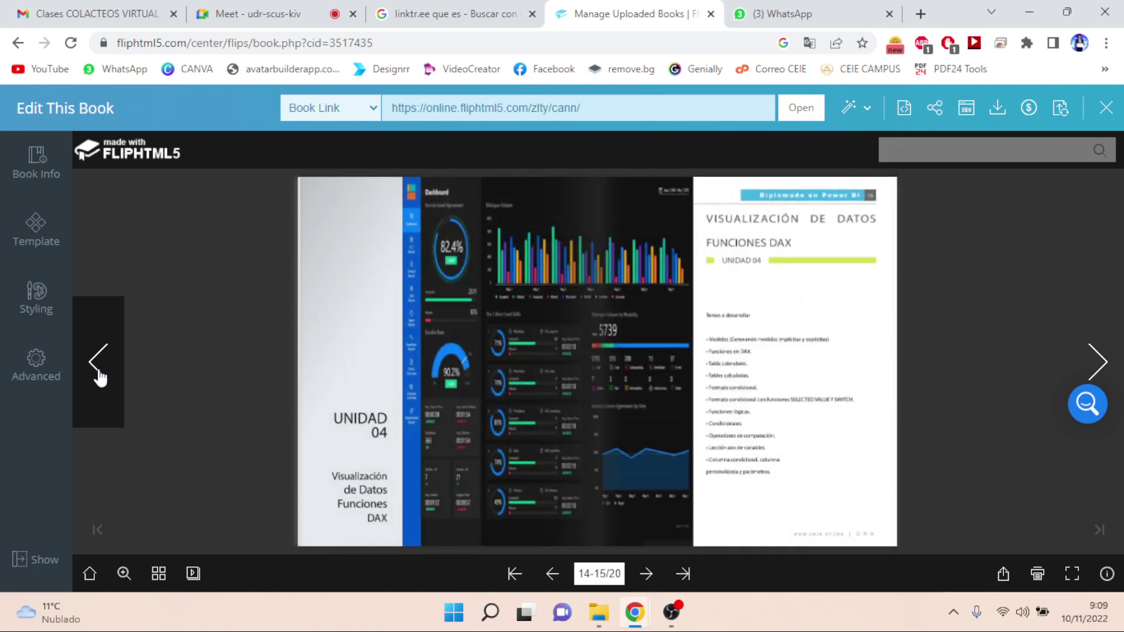
{"action": "left_click_drag", "start_coordinate": [325, 203], "coordinate": [948, 234]}
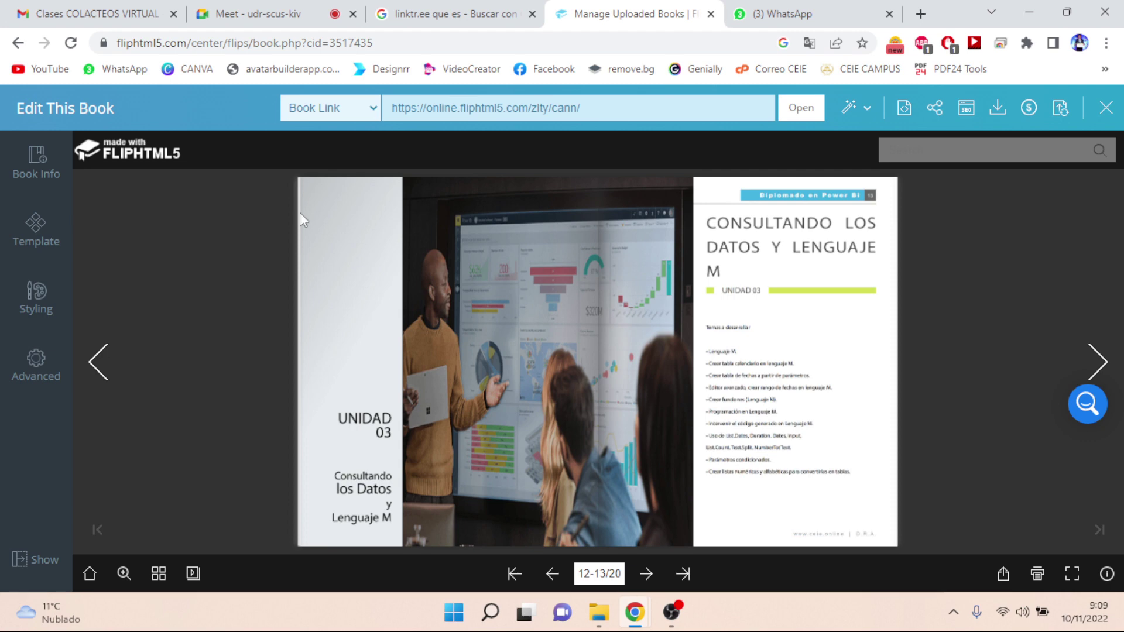
{"action": "left_click", "coordinate": [38, 169]}
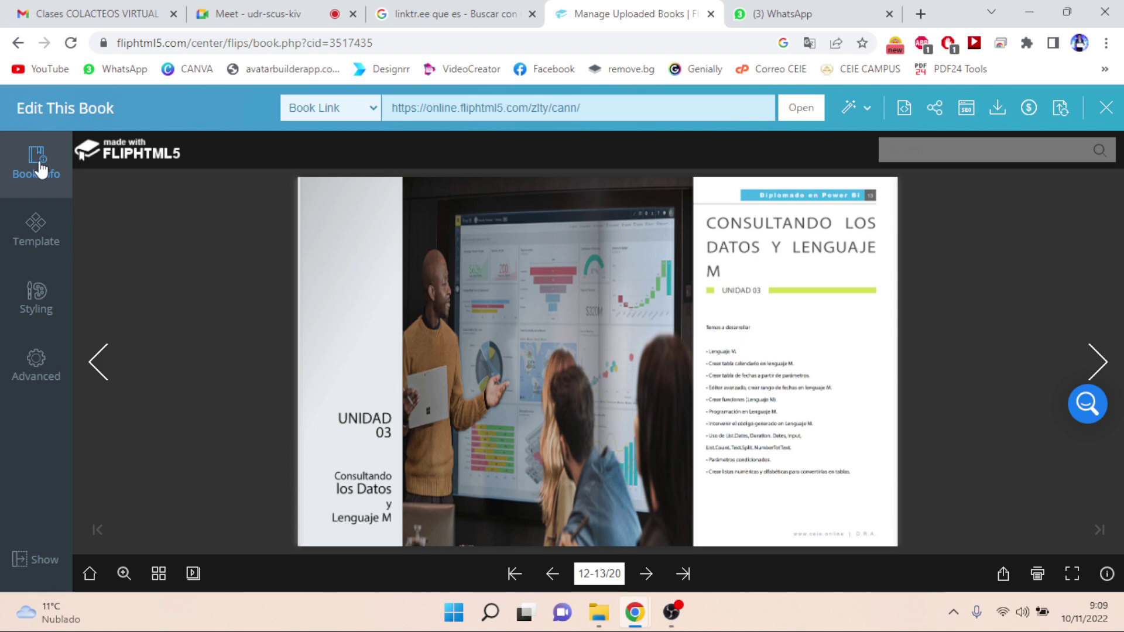
- Retitle the book 'Diplomado POWER BI', fixing the 'Diploamdo' typo
{"action": "left_click", "coordinate": [38, 168]}
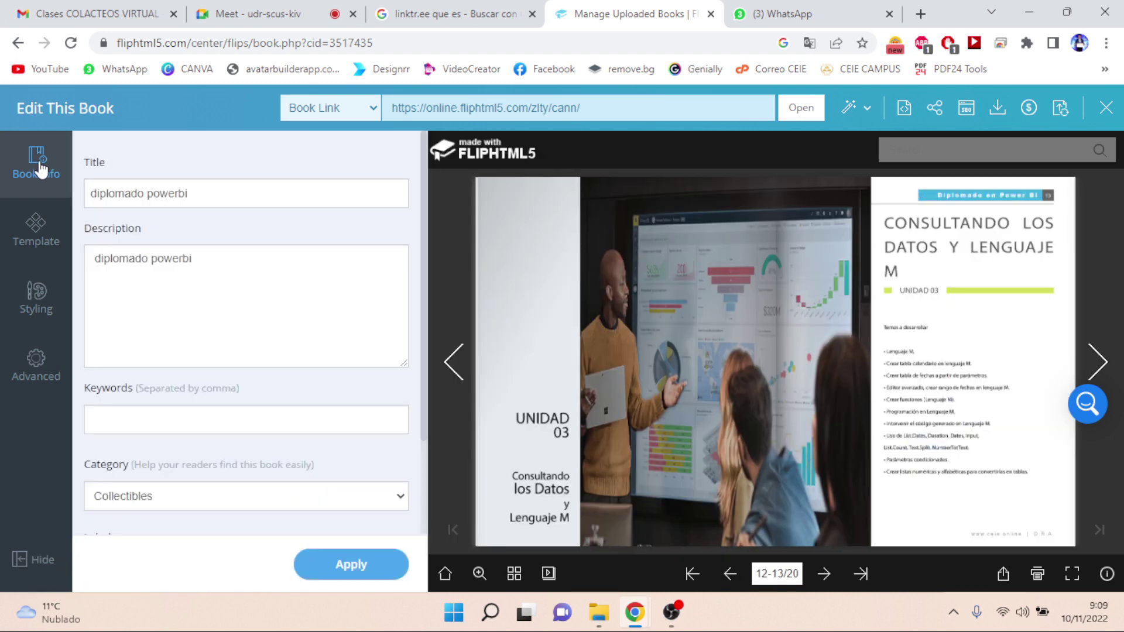
{"action": "left_click", "coordinate": [205, 192]}
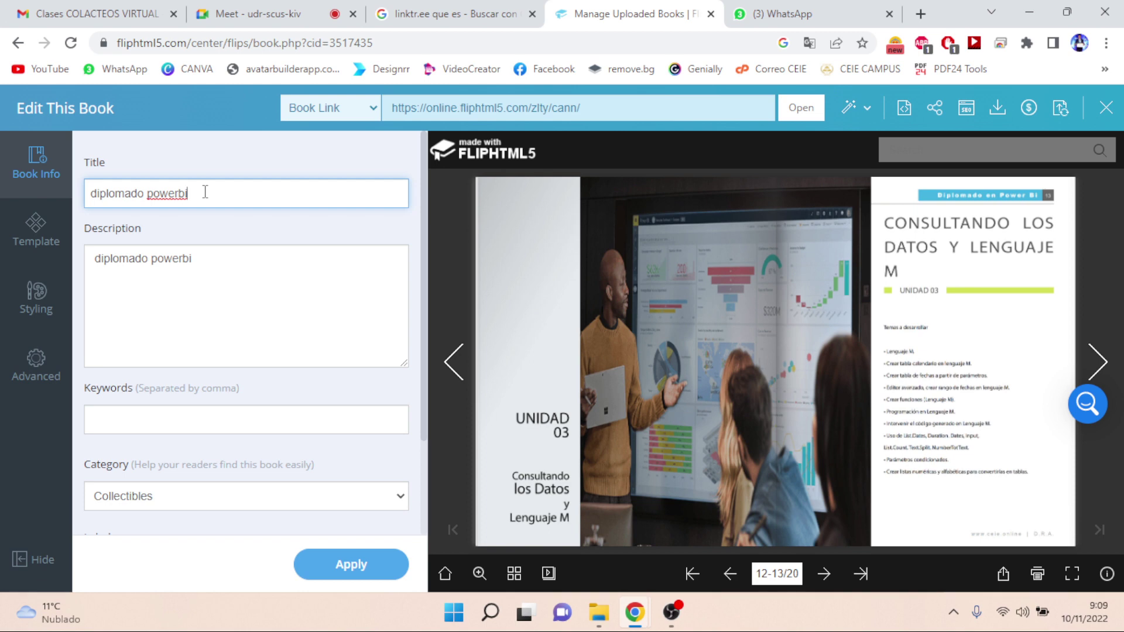
{"action": "key", "text": "BackSpace"}
{"action": "key", "text": "BackSpace"}
{"action": "key", "text": "BackSpace"}
{"action": "key", "text": "BackSpace"}
{"action": "key", "text": "BackSpace"}
{"action": "key", "text": "BackSpace"}
{"action": "key", "text": "BackSpace"}
{"action": "key", "text": "BackSpace"}
{"action": "key", "text": "BackSpace"}
{"action": "key", "text": "BackSpace"}
{"action": "key", "text": "BackSpace"}
{"action": "key", "text": "BackSpace"}
{"action": "key", "text": "BackSpace"}
{"action": "key", "text": "BackSpace"}
{"action": "key", "text": "BackSpace"}
{"action": "key", "text": "BackSpace"}
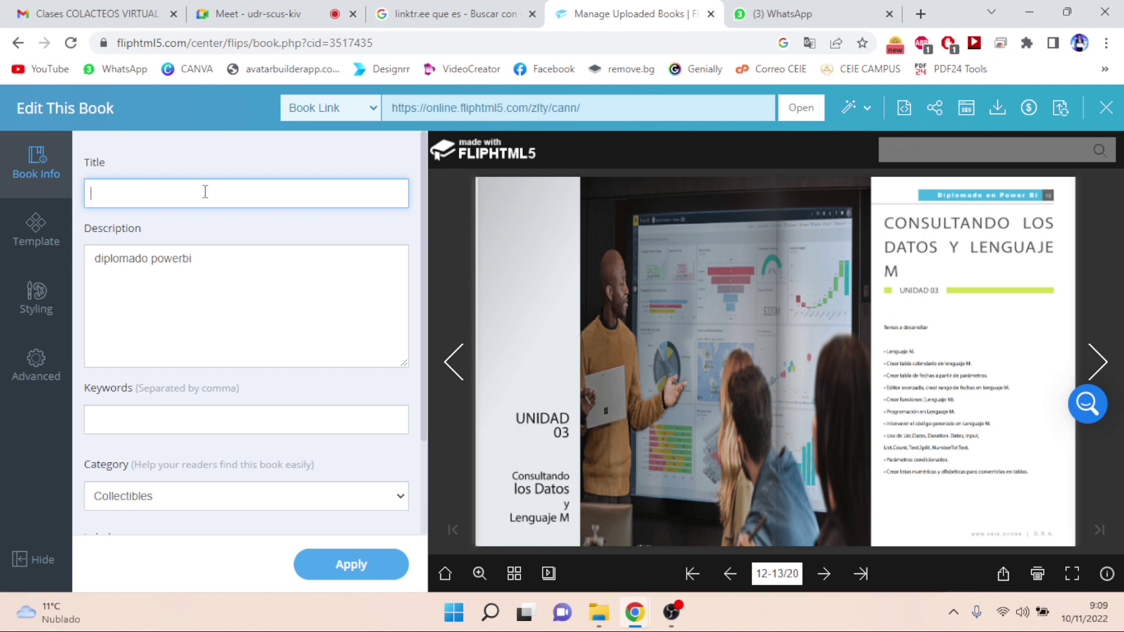
{"action": "type", "text": "Diploamdo POW"}
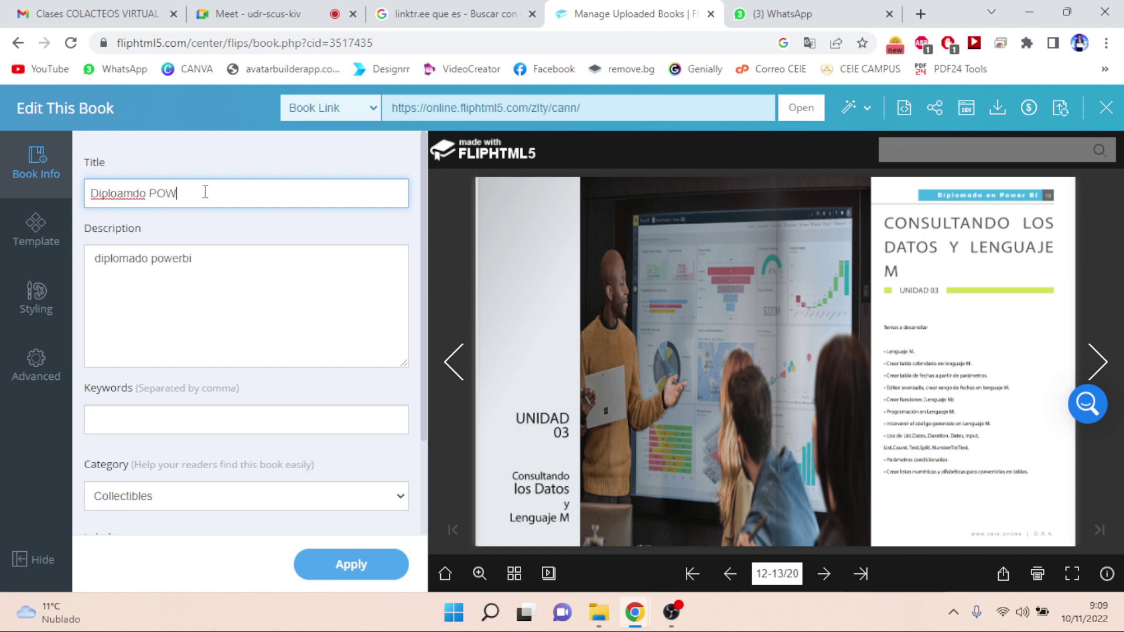
{"action": "type", "text": "ER BI"}
{"action": "key", "text": "Left"}
{"action": "key", "text": "Left"}
{"action": "key", "text": "Left"}
{"action": "key", "text": "Left"}
{"action": "key", "text": "Left"}
{"action": "key", "text": "Left"}
{"action": "key", "text": "Left"}
{"action": "key", "text": "Left"}
{"action": "key", "text": "Left"}
{"action": "key", "text": "Left"}
{"action": "key", "text": "Left"}
{"action": "key", "text": "BackSpace"}
{"action": "key", "text": "BackSpace"}
{"action": "type", "text": "ma"}
- Extend the book description with extra placeholder text
{"action": "left_click", "coordinate": [226, 270]}
{"action": "type", "text": "hfk "}
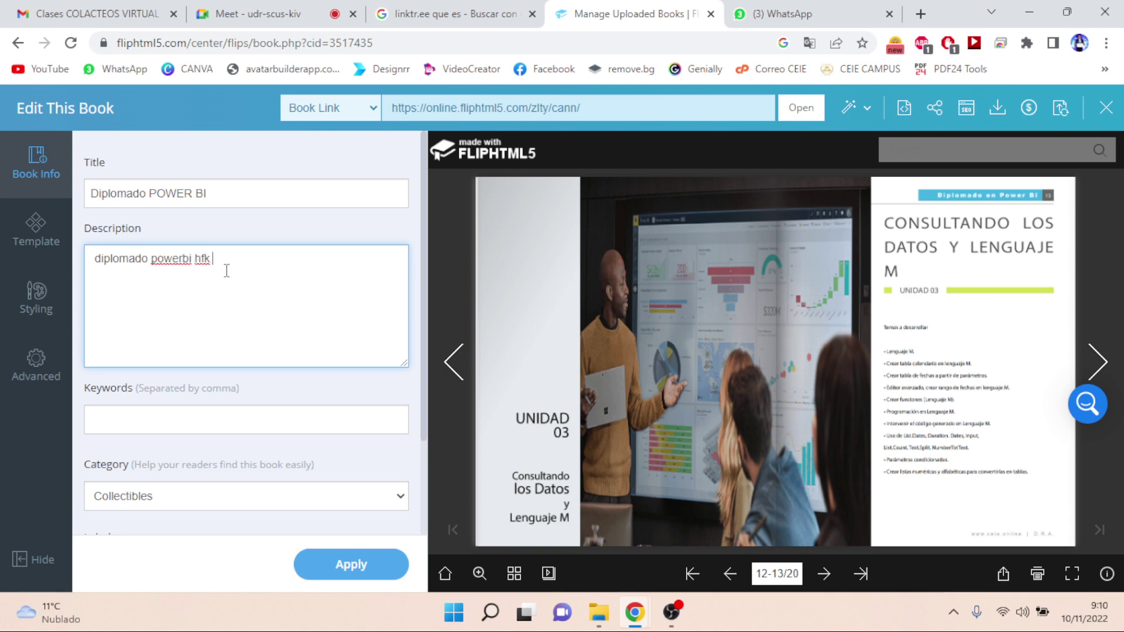
{"action": "type", "text": "hkdh kh gkhf gk jh fkh"}
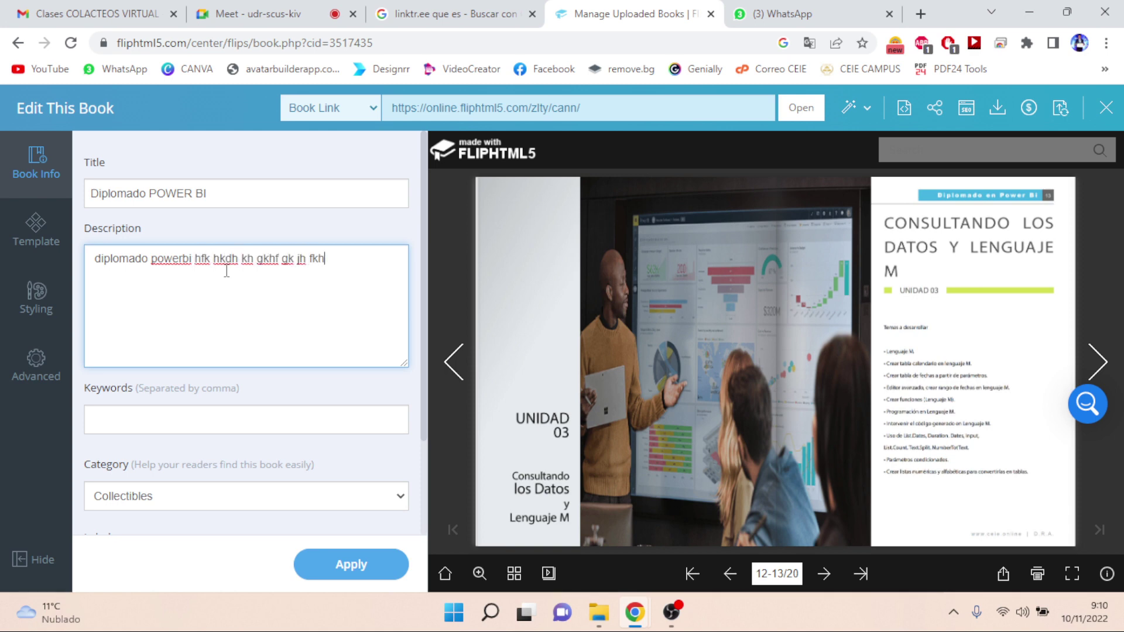
{"action": "type", "text": "g kh k kfhk hkkh "}
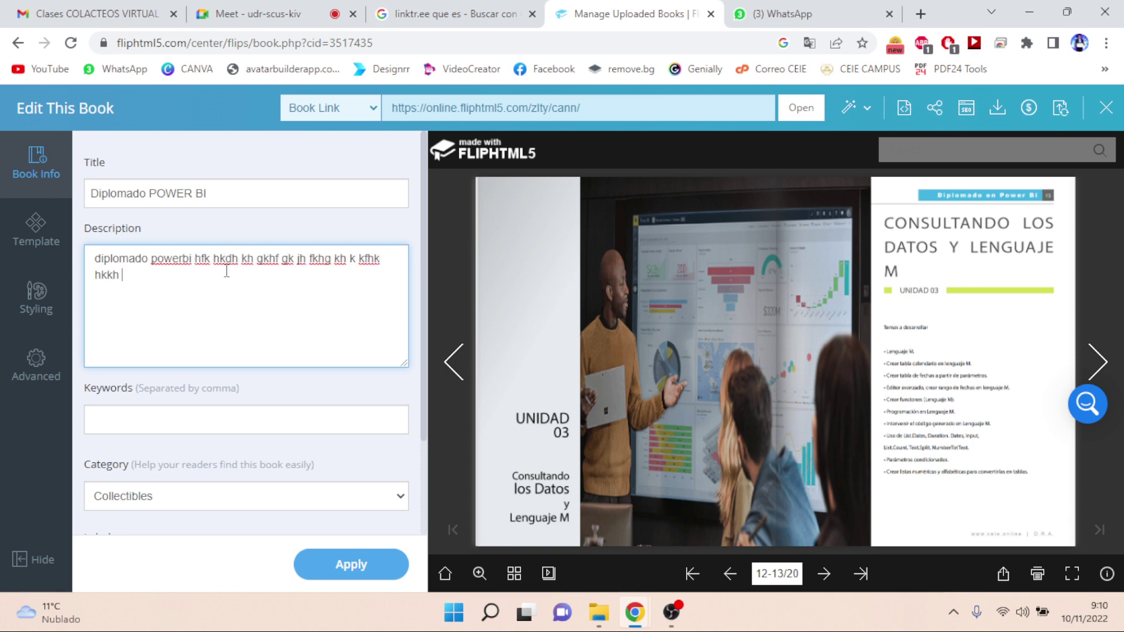
{"action": "type", "text": "dfhk dhkh khk khkdhdfk"}
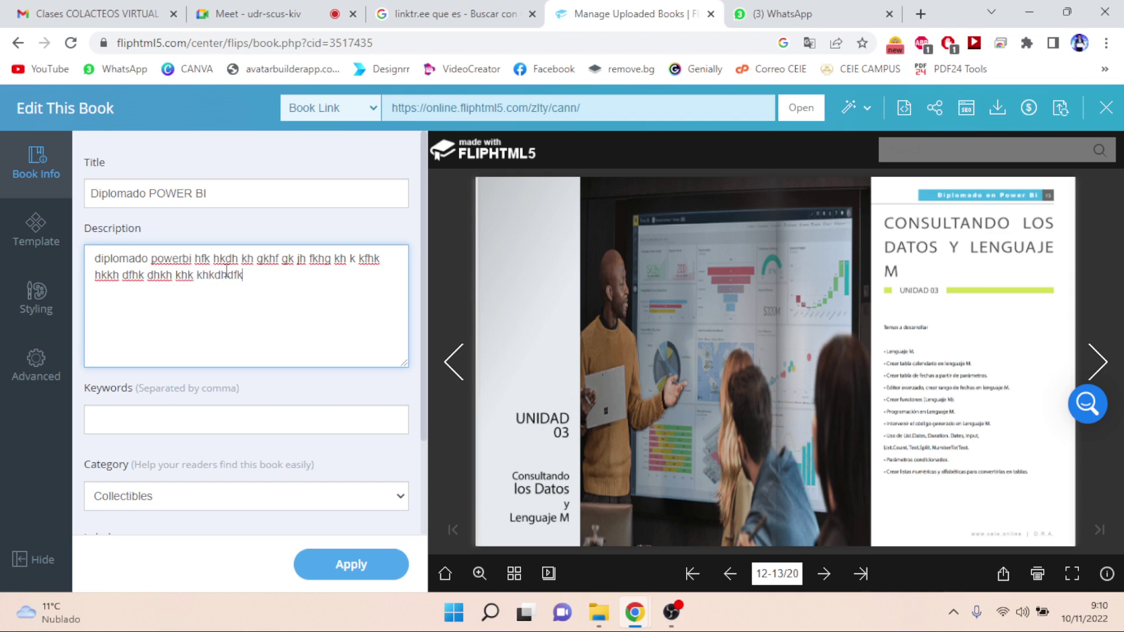
{"action": "left_click", "coordinate": [170, 420]}
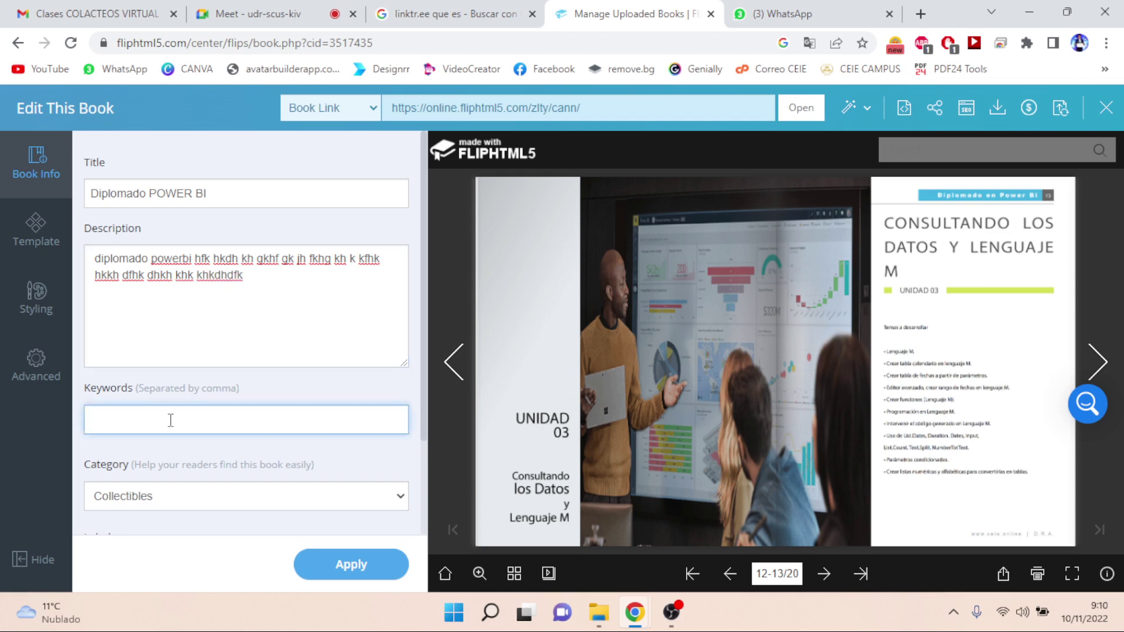
- Add the keyword tags cursos and diplomados and apply the book details
{"action": "type", "text": "cursos"}
{"action": "key", "text": "comma"}
{"action": "type", "text": "diplomado"}
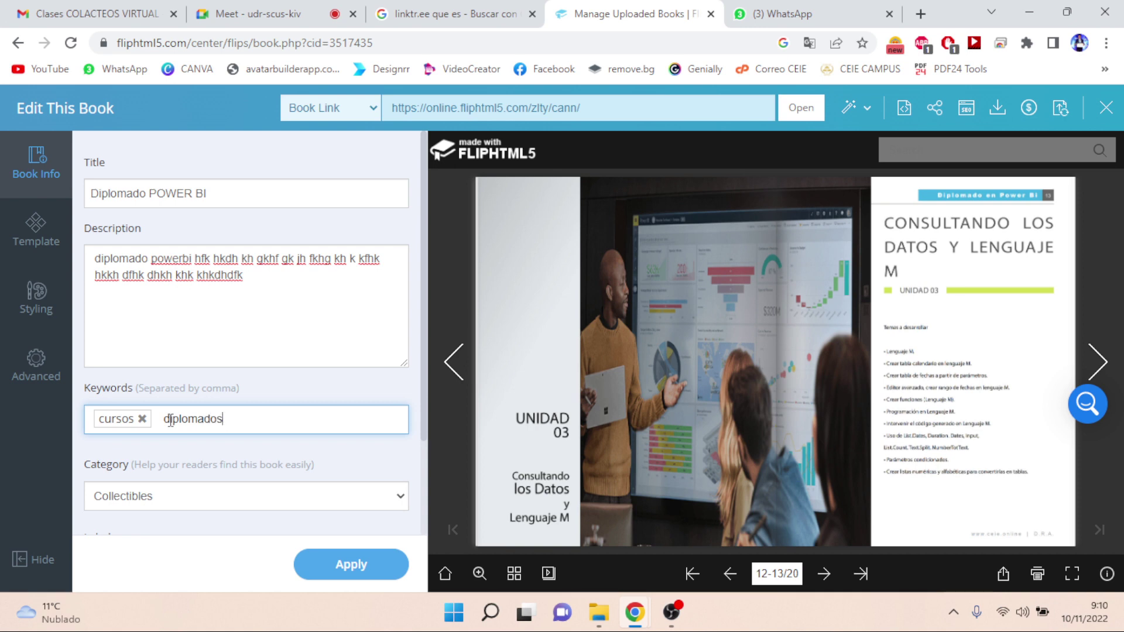
{"action": "type", "text": "s"}
{"action": "key", "text": "comma"}
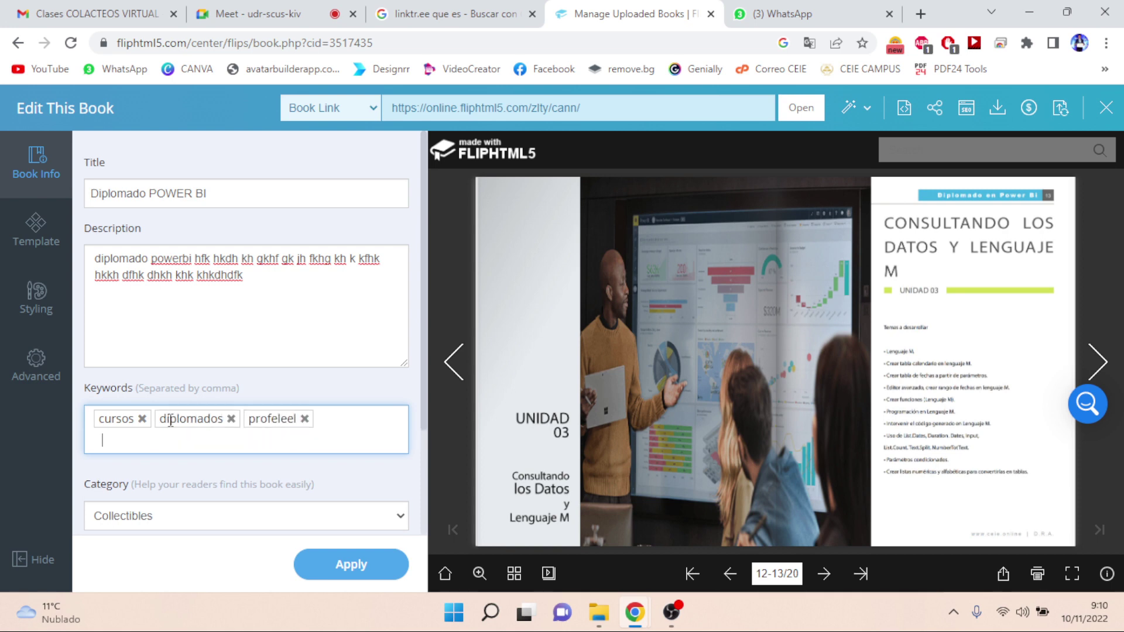
{"action": "left_click", "coordinate": [344, 562]}
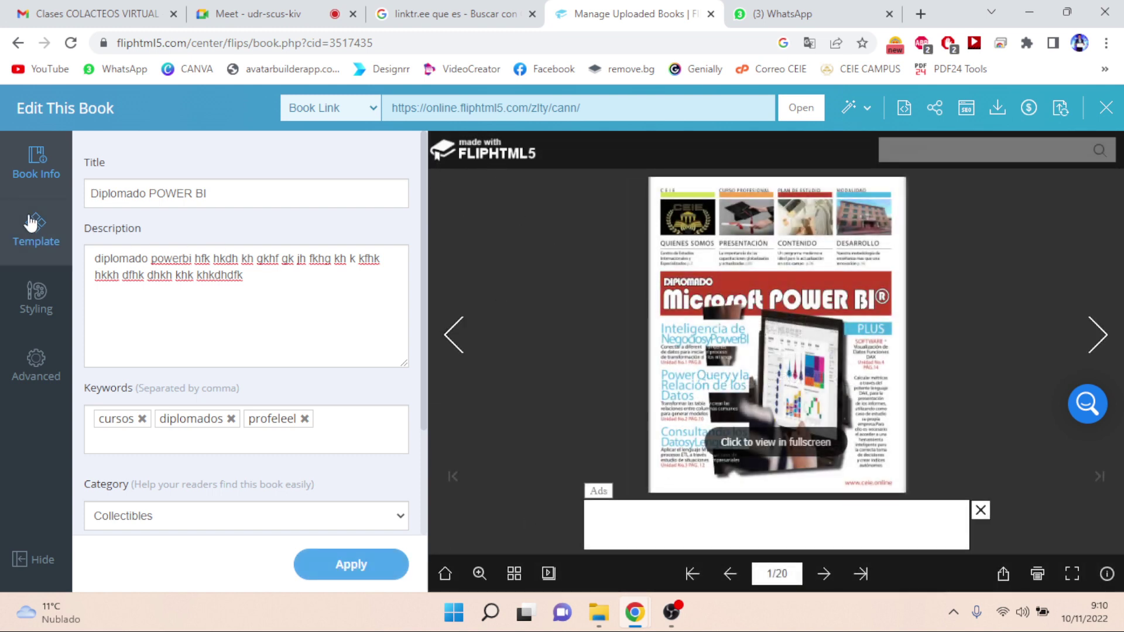
- Show the template list, dismiss the ad, and zoom the cover in and back out
{"action": "left_click", "coordinate": [35, 226]}
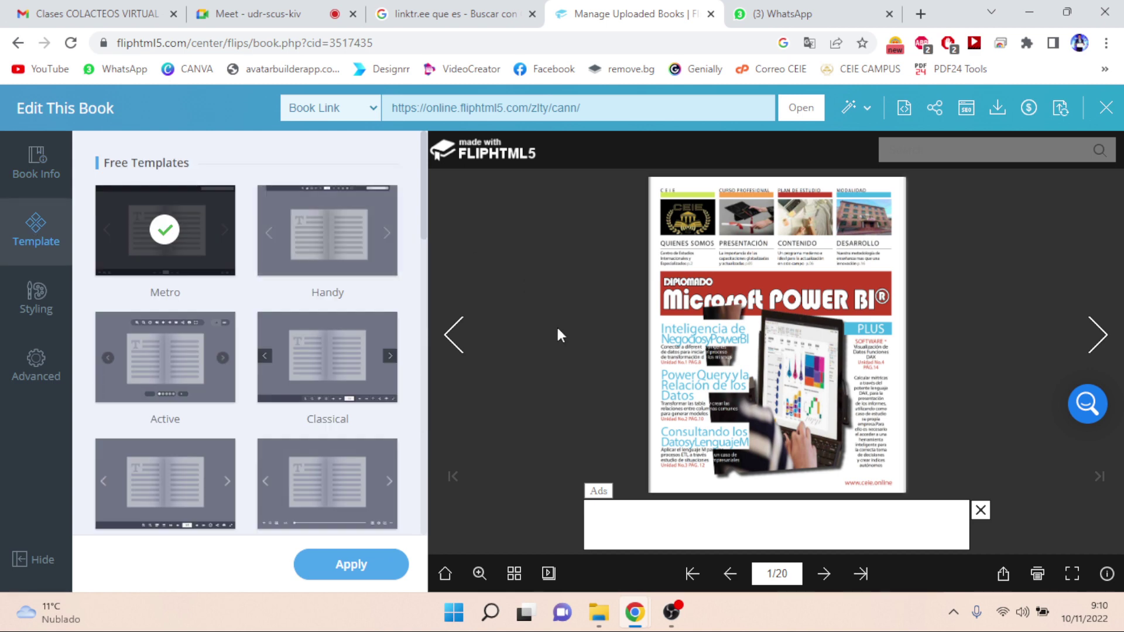
{"action": "left_click", "coordinate": [981, 512]}
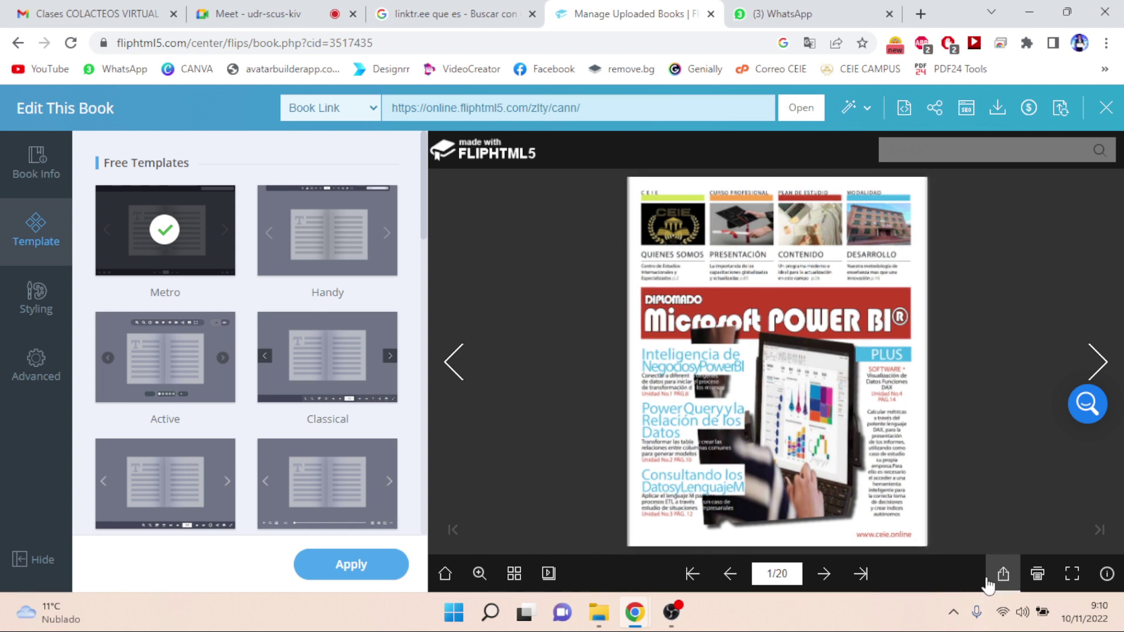
{"action": "left_click", "coordinate": [480, 575]}
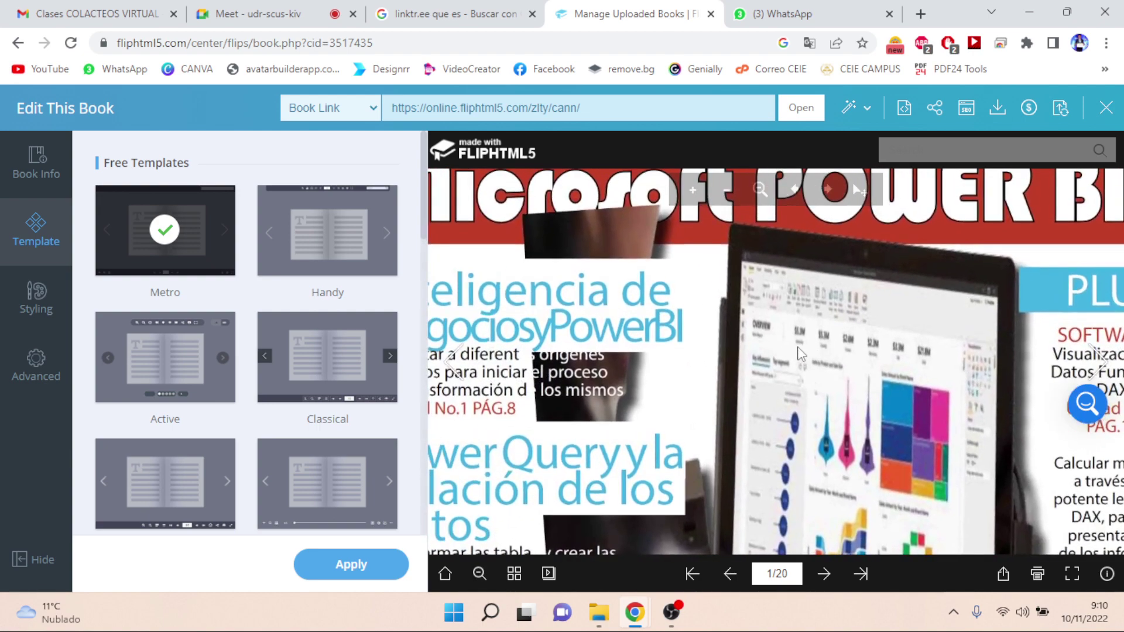
{"action": "left_click", "coordinate": [477, 577]}
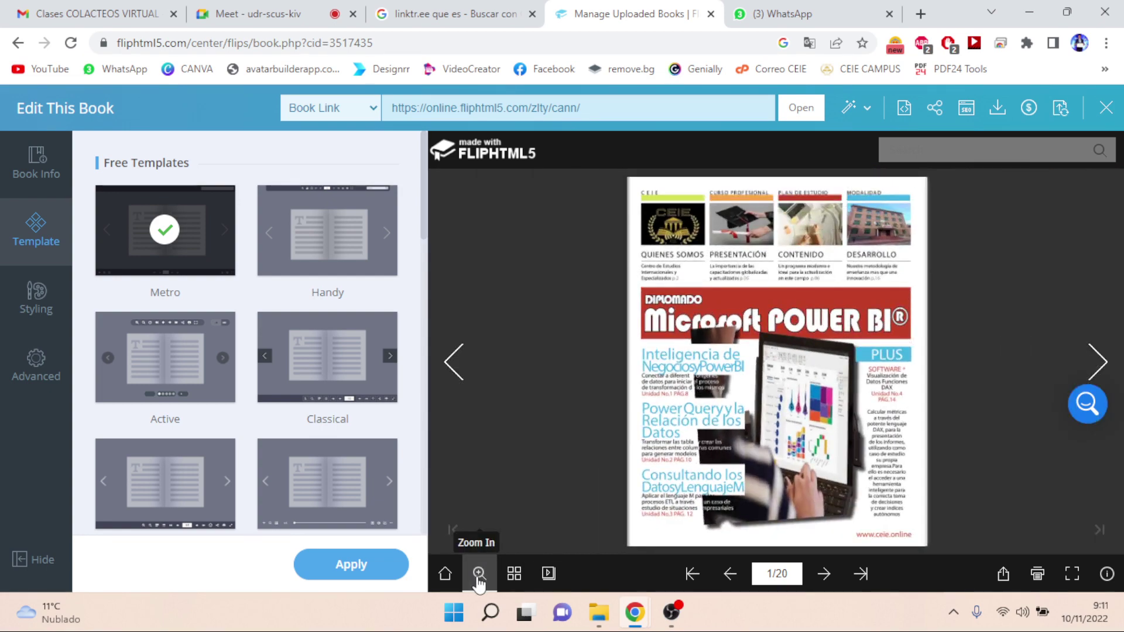
- Try page thumbnails and Auto Flip, then settle on the Plan de Estudios spread, pages 6-7
{"action": "left_click", "coordinate": [515, 583]}
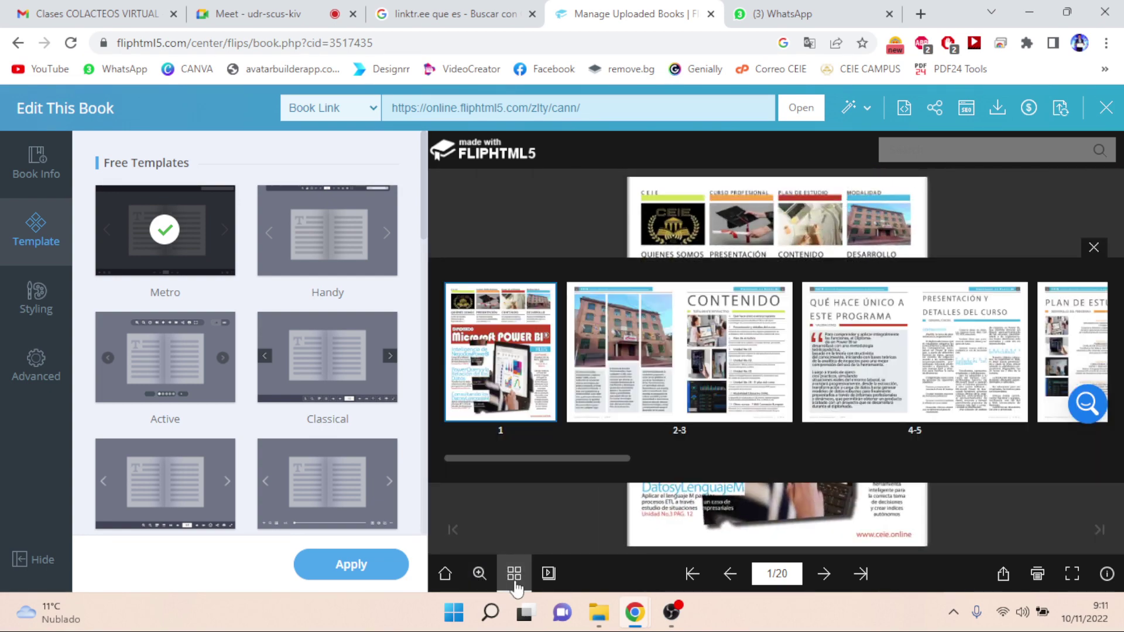
{"action": "left_click", "coordinate": [548, 577]}
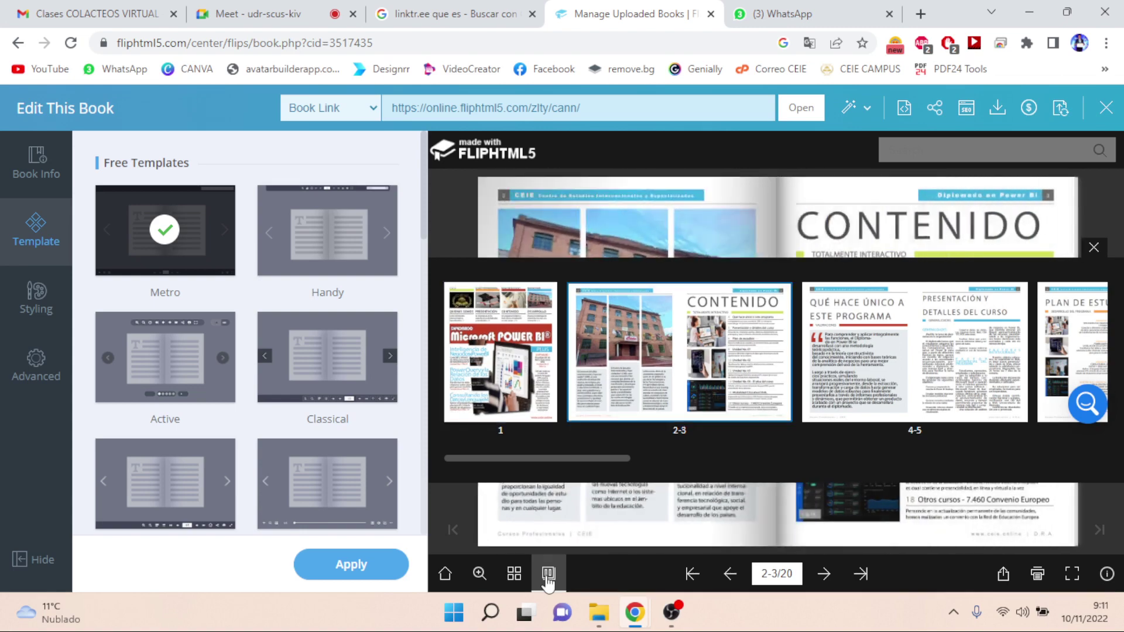
{"action": "left_click", "coordinate": [1095, 248]}
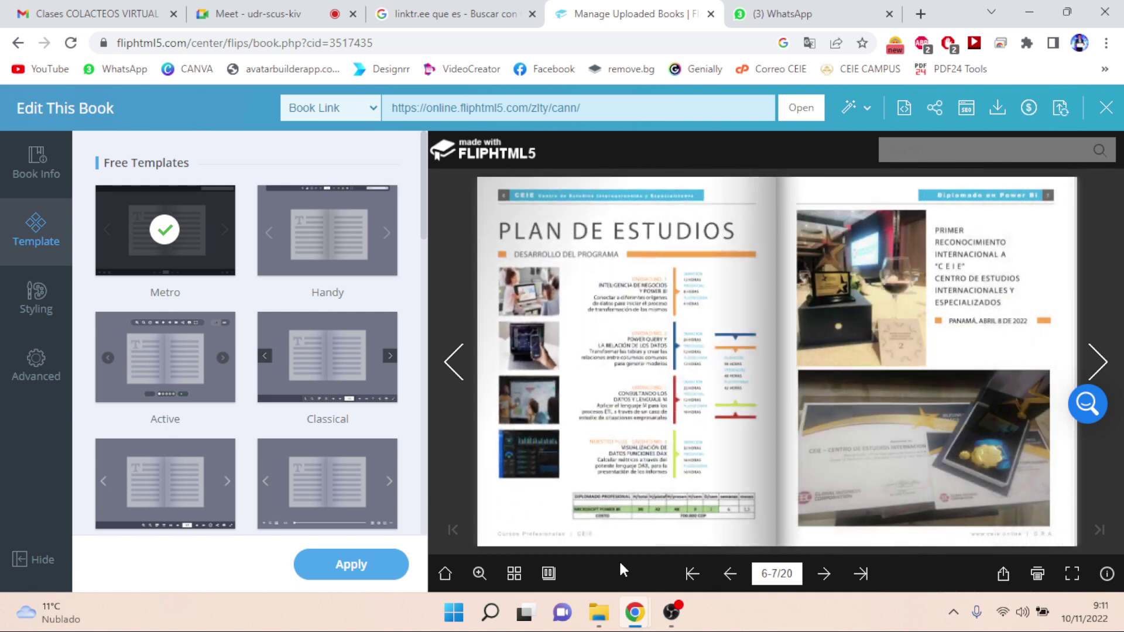
{"action": "left_click", "coordinate": [548, 575]}
{"action": "left_click", "coordinate": [825, 577]}
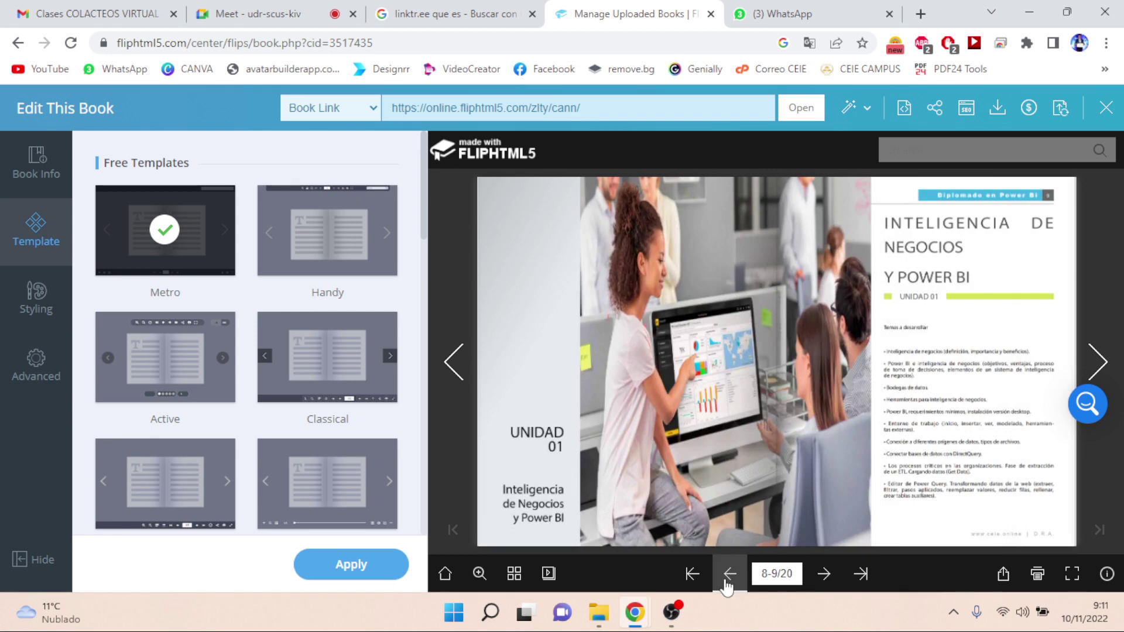
{"action": "left_click", "coordinate": [730, 574]}
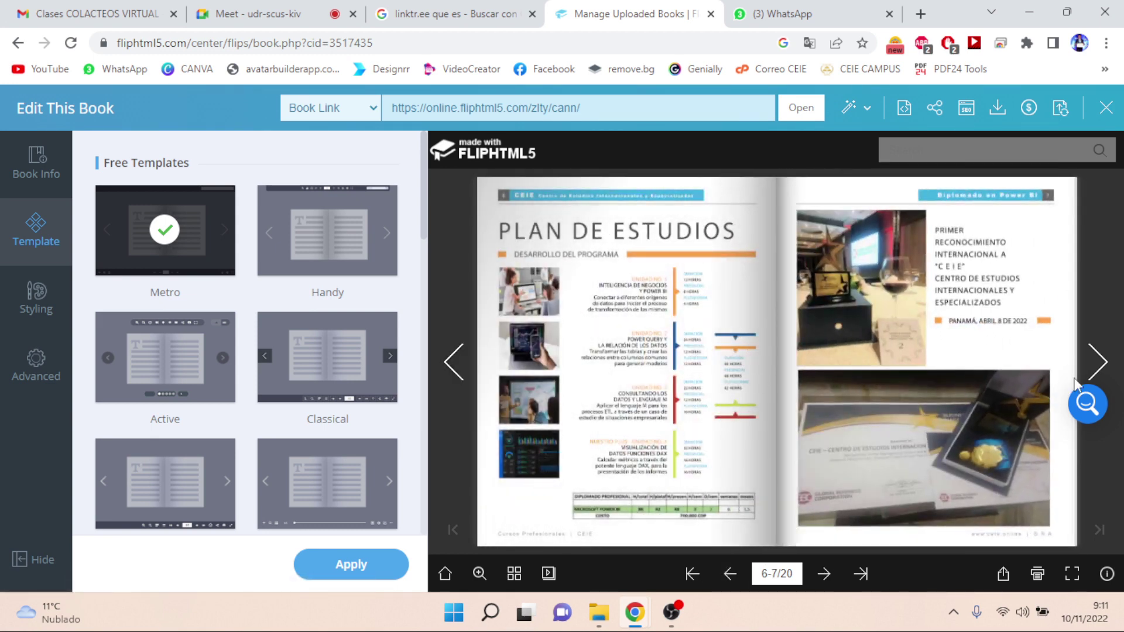
- Check the Social Share options, then read full screen up to the UNIDAD 02 spread, pages 10-11
{"action": "left_click", "coordinate": [1003, 575]}
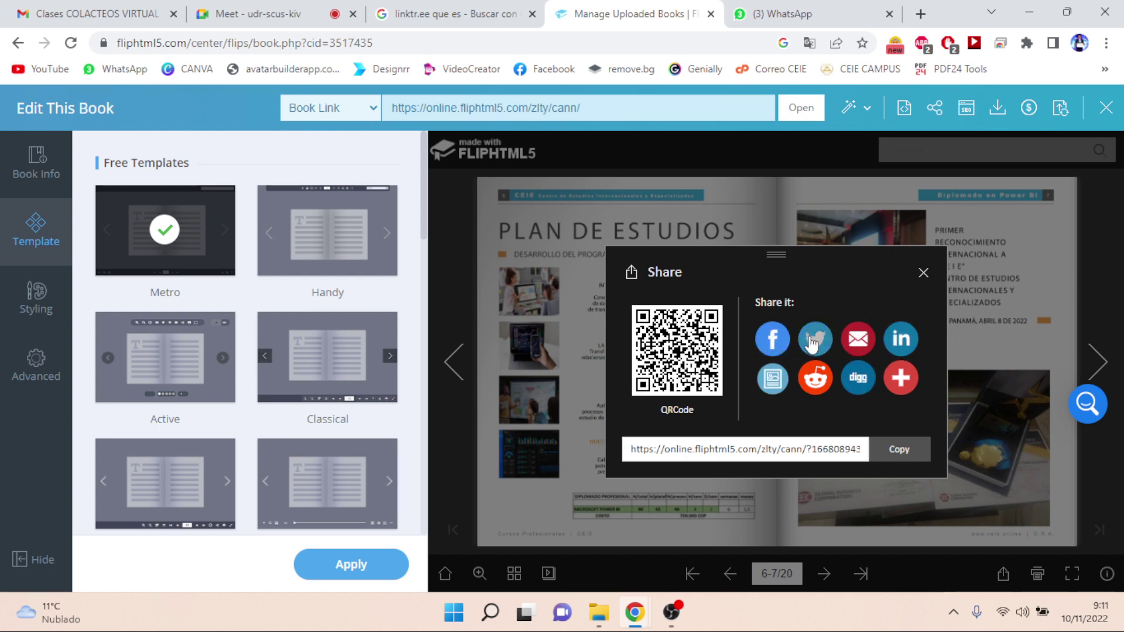
{"action": "left_click", "coordinate": [923, 273]}
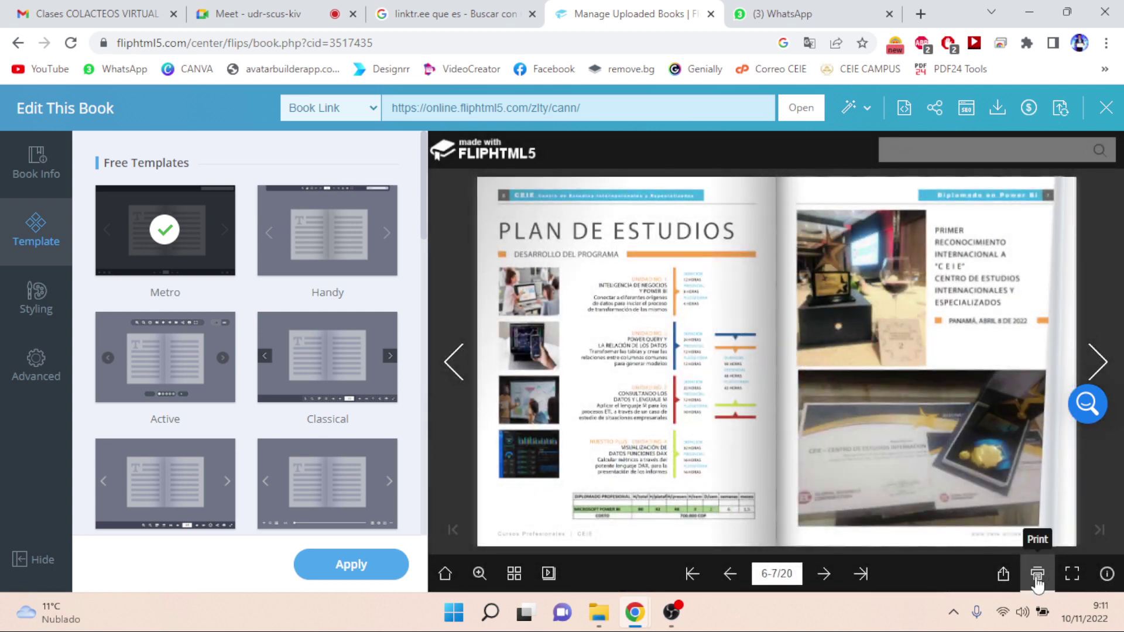
{"action": "left_click", "coordinate": [1073, 574]}
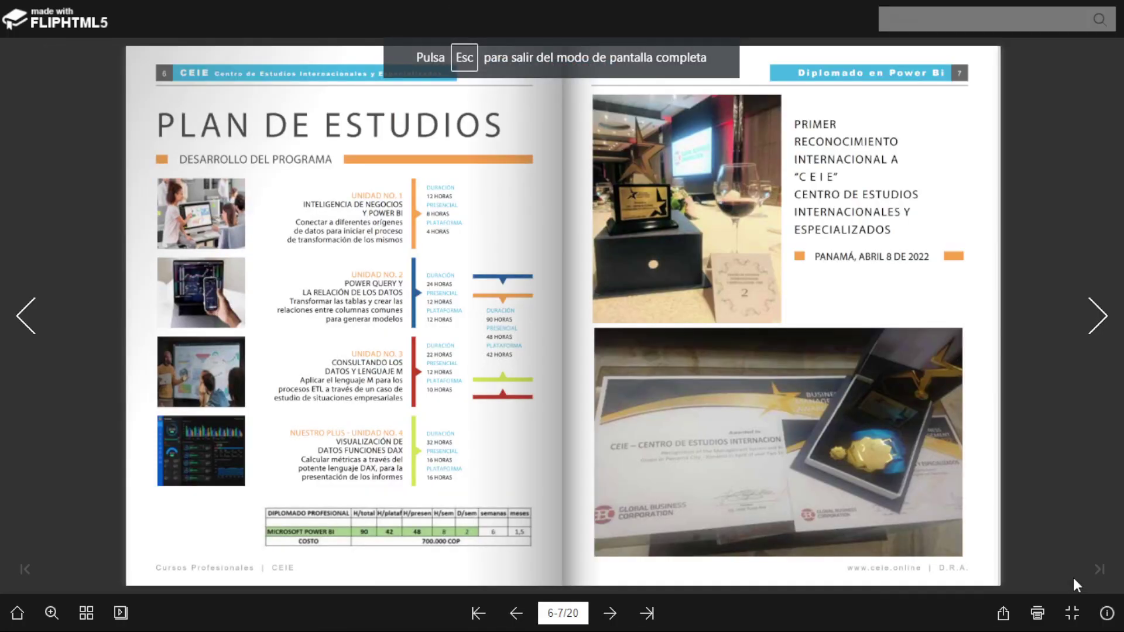
{"action": "left_click", "coordinate": [995, 51]}
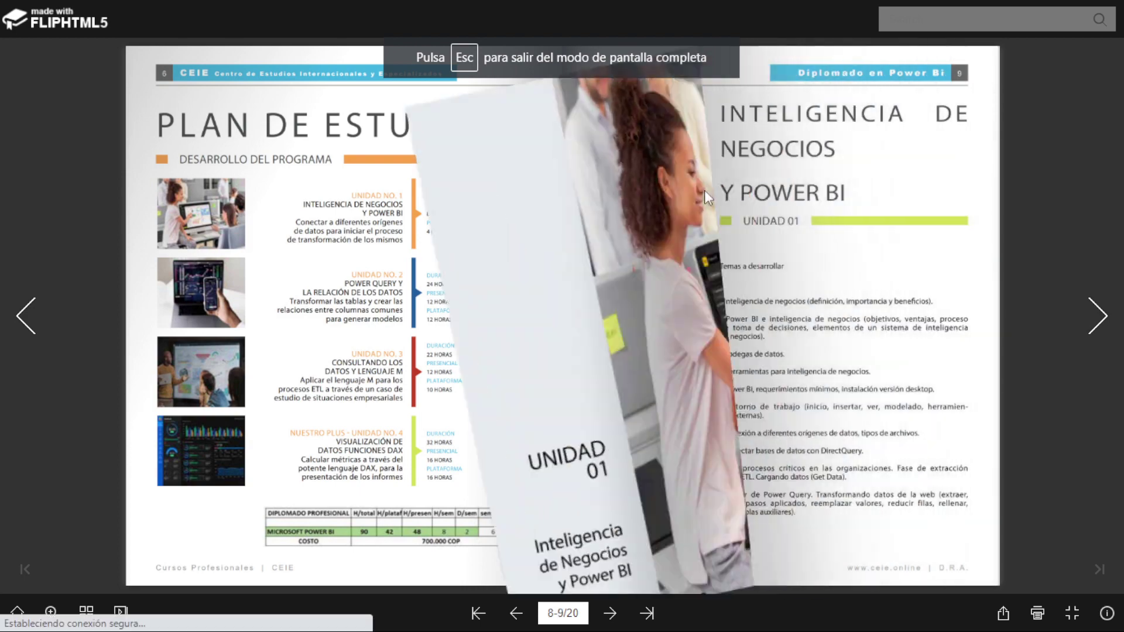
{"action": "left_click_drag", "start_coordinate": [979, 59], "coordinate": [542, 265]}
{"action": "left_click_drag", "start_coordinate": [845, 216], "coordinate": [238, 369]}
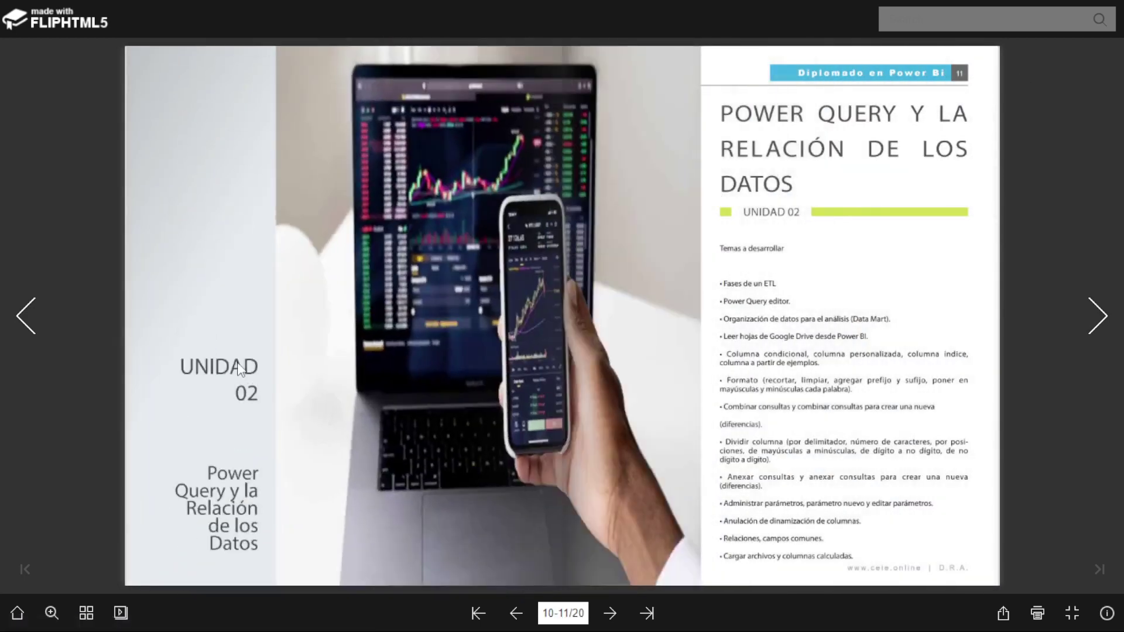
{"action": "key", "text": "Escape"}
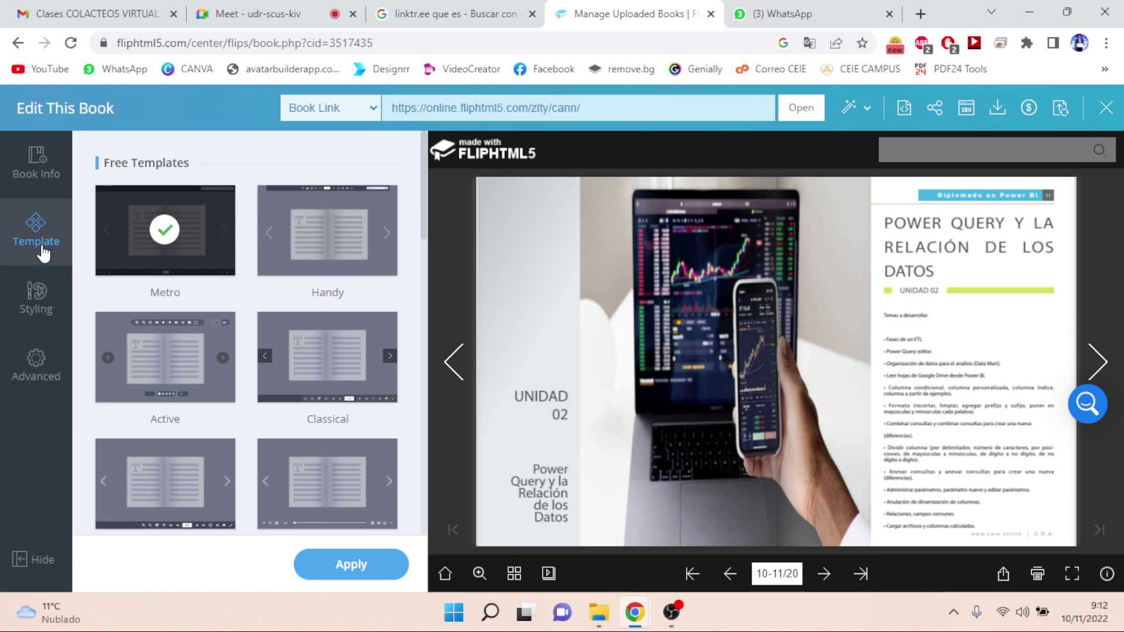
- Switch the book to the Active template, after trying Handy, and apply it
{"action": "left_click", "coordinate": [354, 264]}
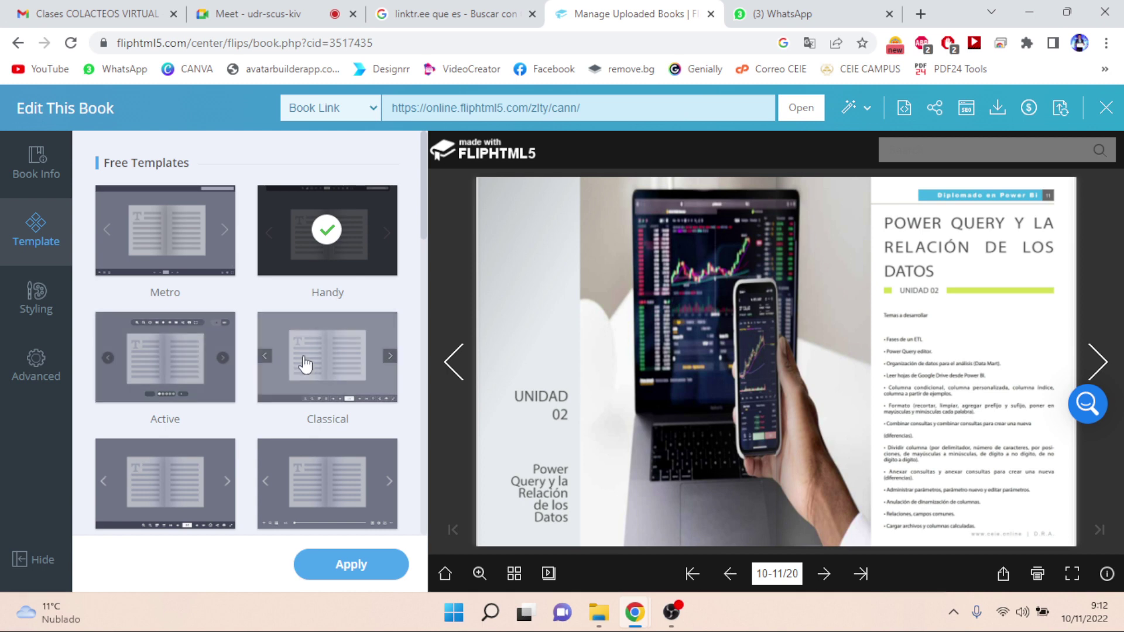
{"action": "left_click", "coordinate": [188, 364]}
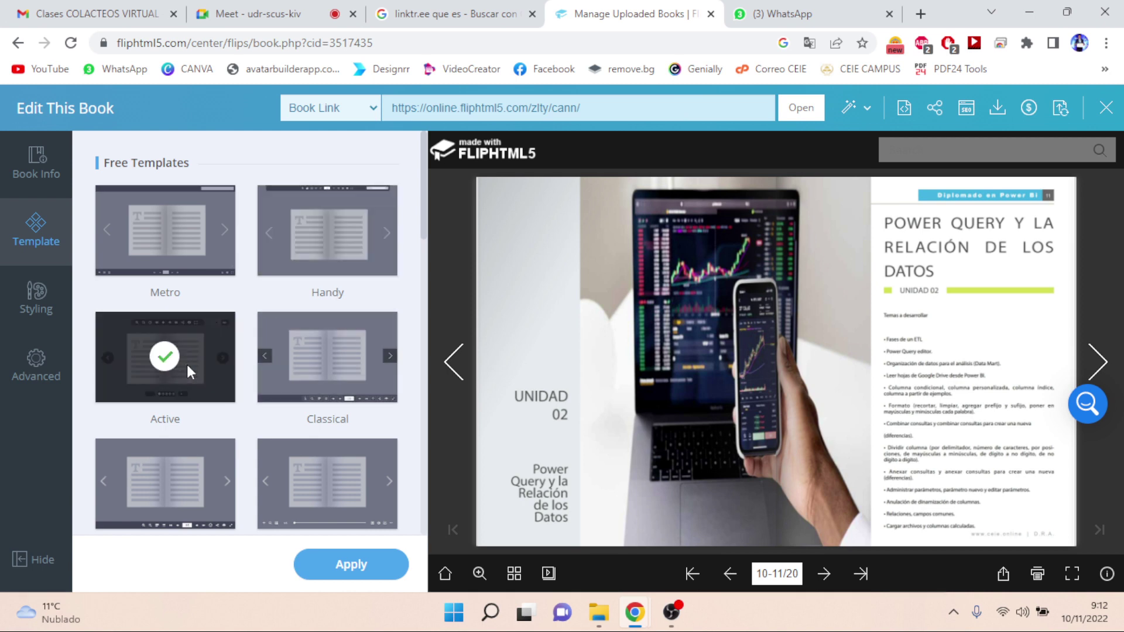
{"action": "left_click", "coordinate": [339, 567]}
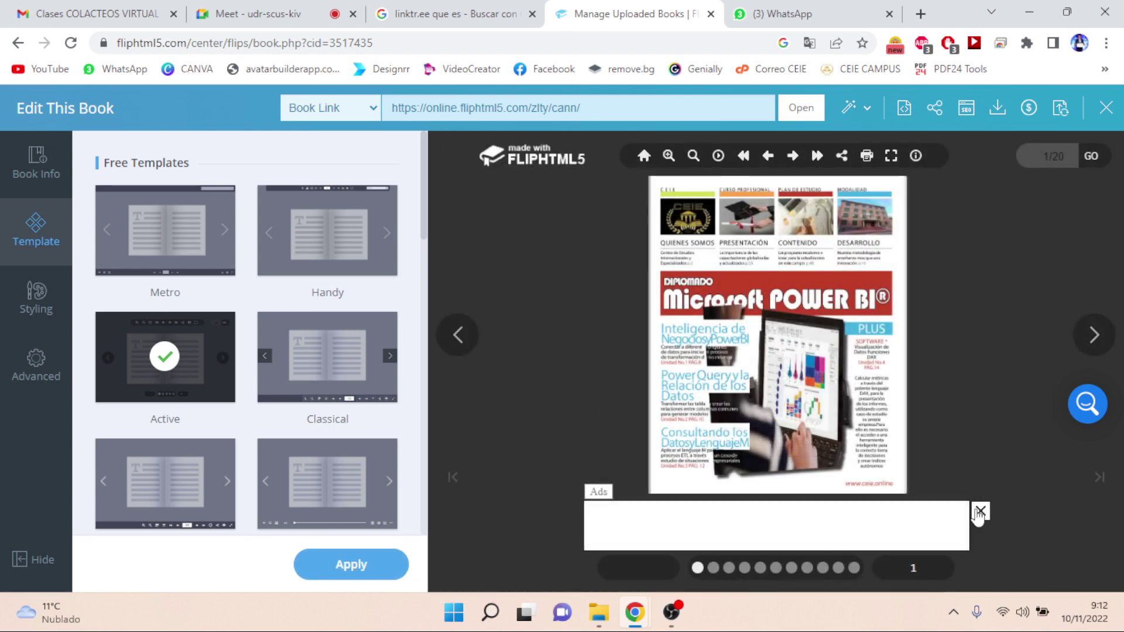
{"action": "left_click", "coordinate": [980, 511]}
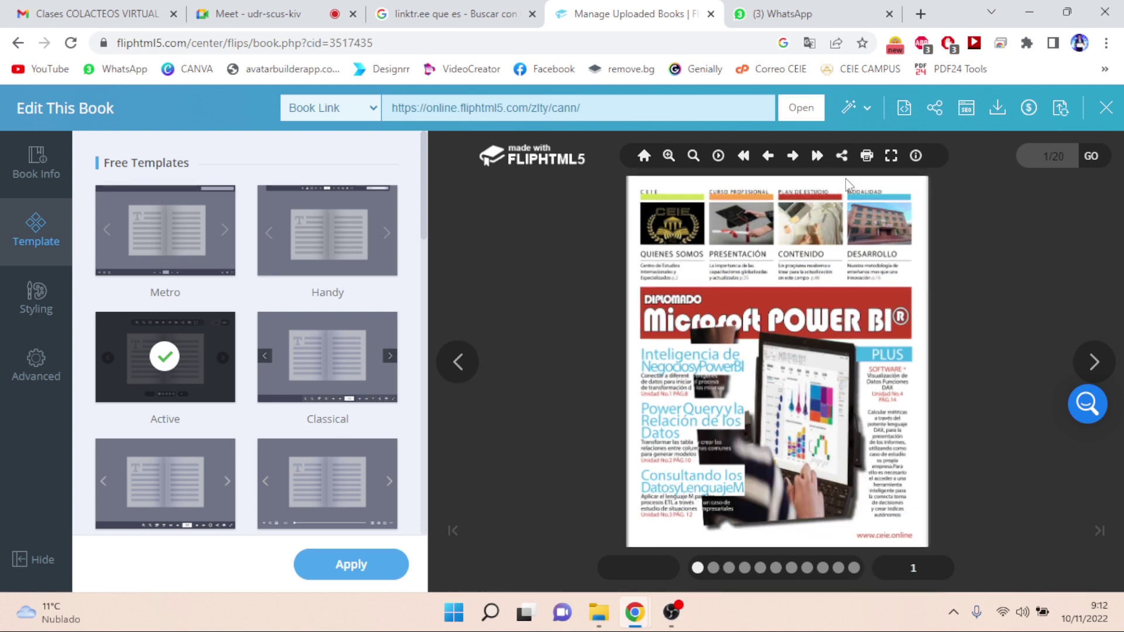
- Apply the SkyBlue system colour theme to the flipbook
{"action": "left_click", "coordinate": [41, 308]}
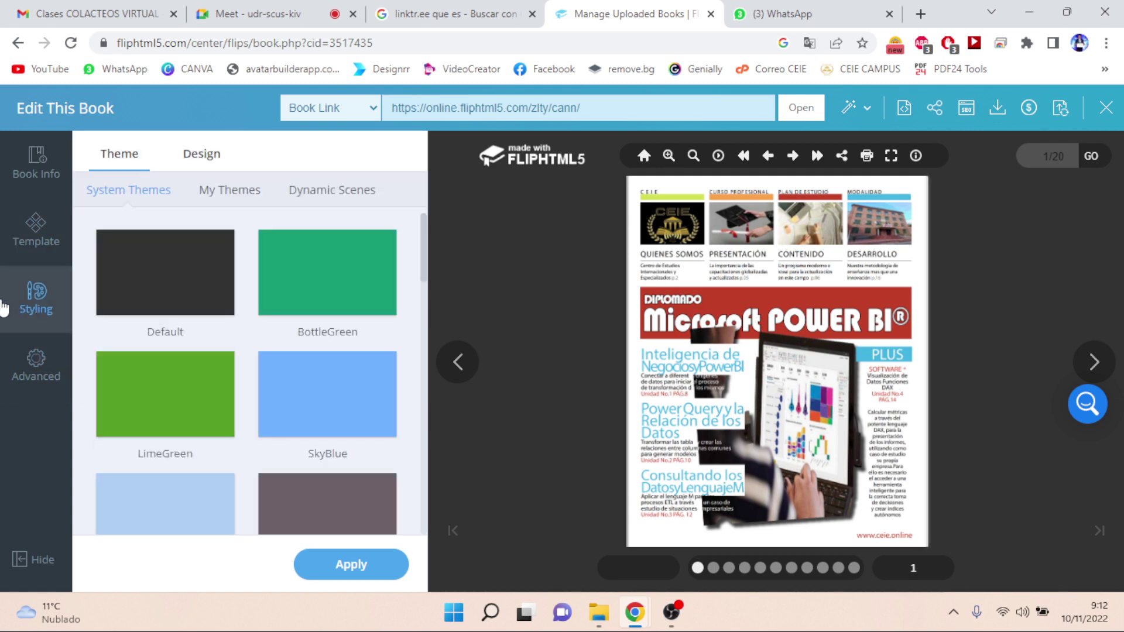
{"action": "left_click", "coordinate": [302, 396]}
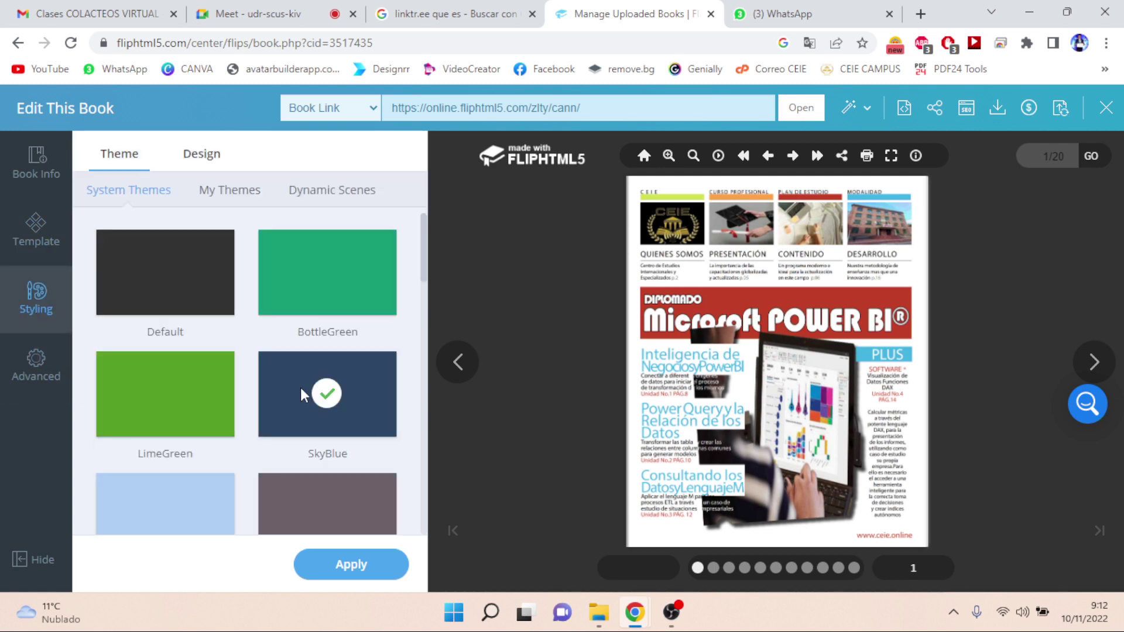
{"action": "left_click", "coordinate": [351, 564]}
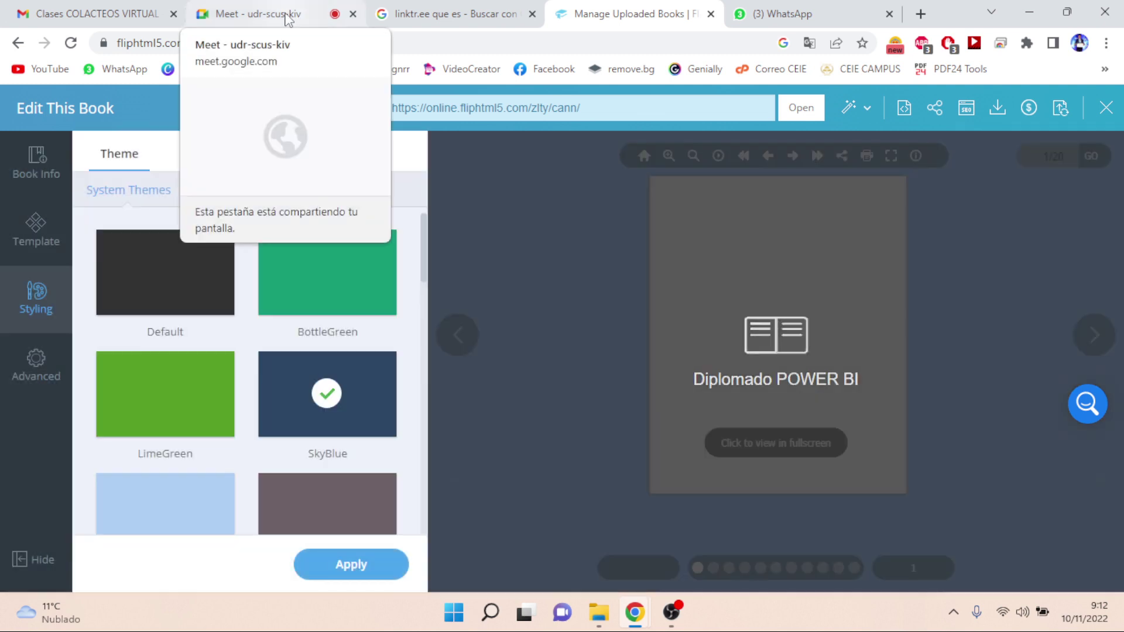
- Admit the waiting participant into the Google Meet call, then return to FlipHTML5
{"action": "left_click", "coordinate": [287, 15]}
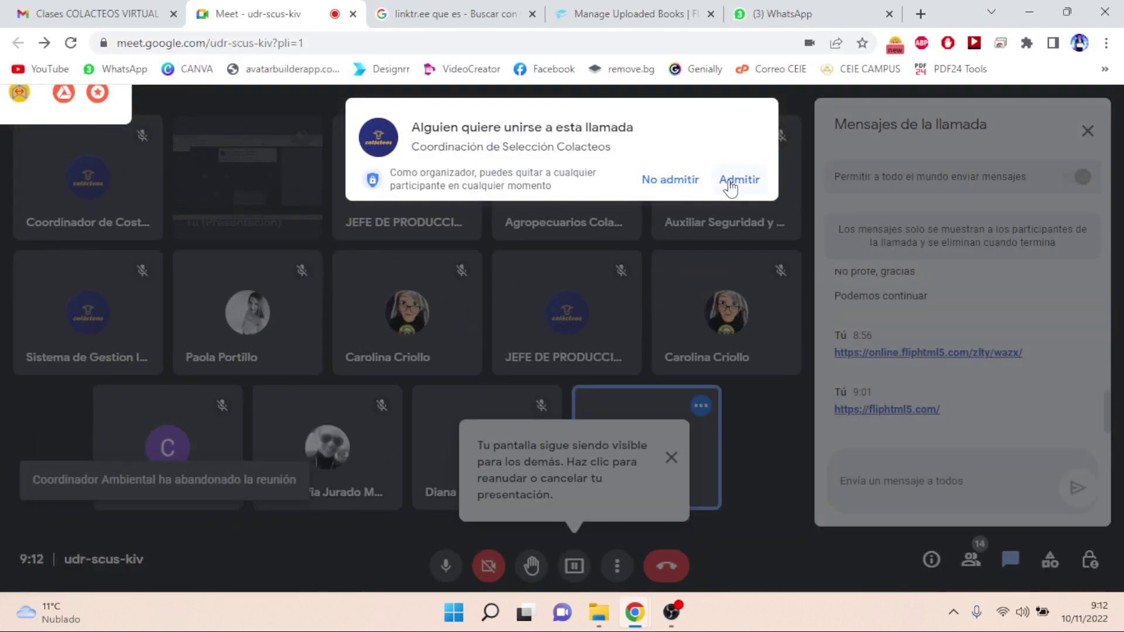
{"action": "left_click", "coordinate": [739, 180]}
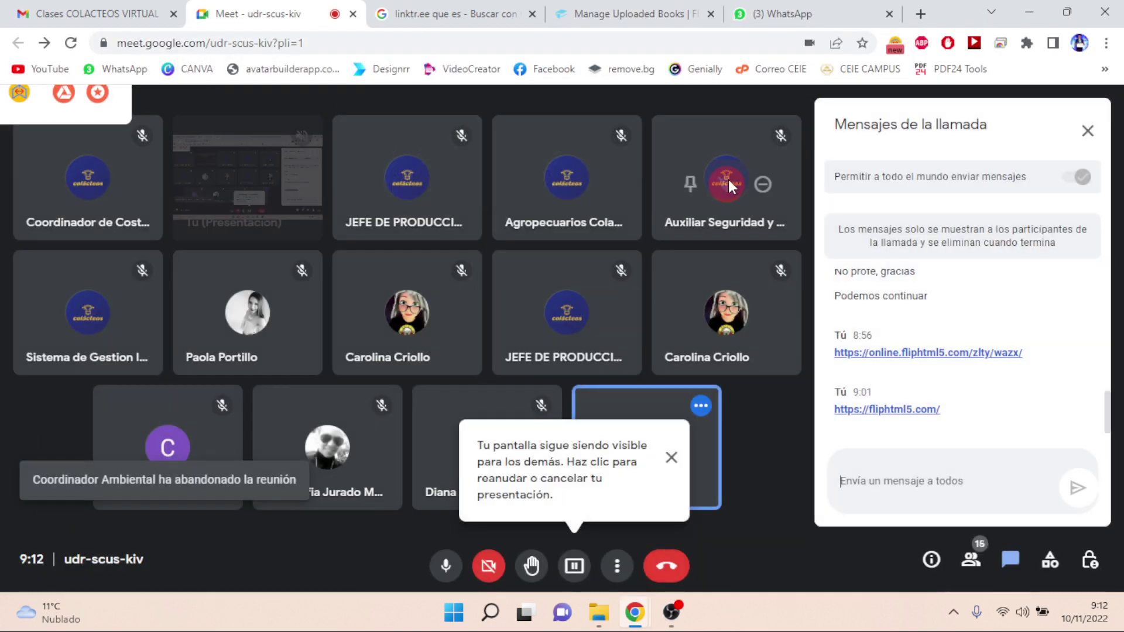
{"action": "left_click", "coordinate": [584, 15]}
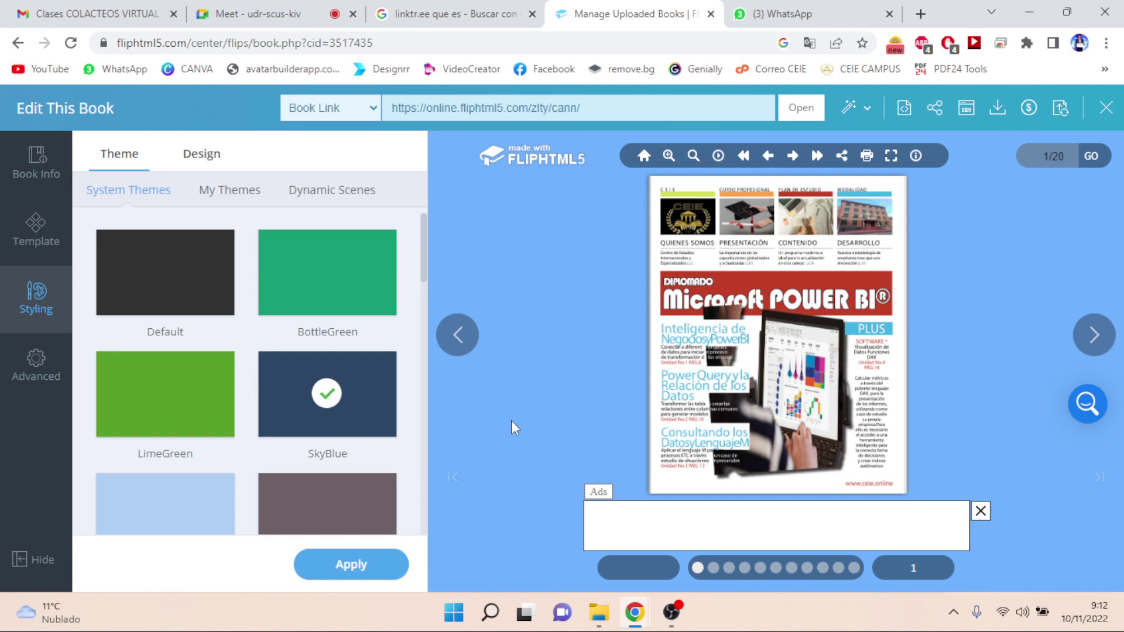
- Open Dynamic Scenes and apply the Fallen Leaves scene as a trial
{"action": "left_click", "coordinate": [990, 514]}
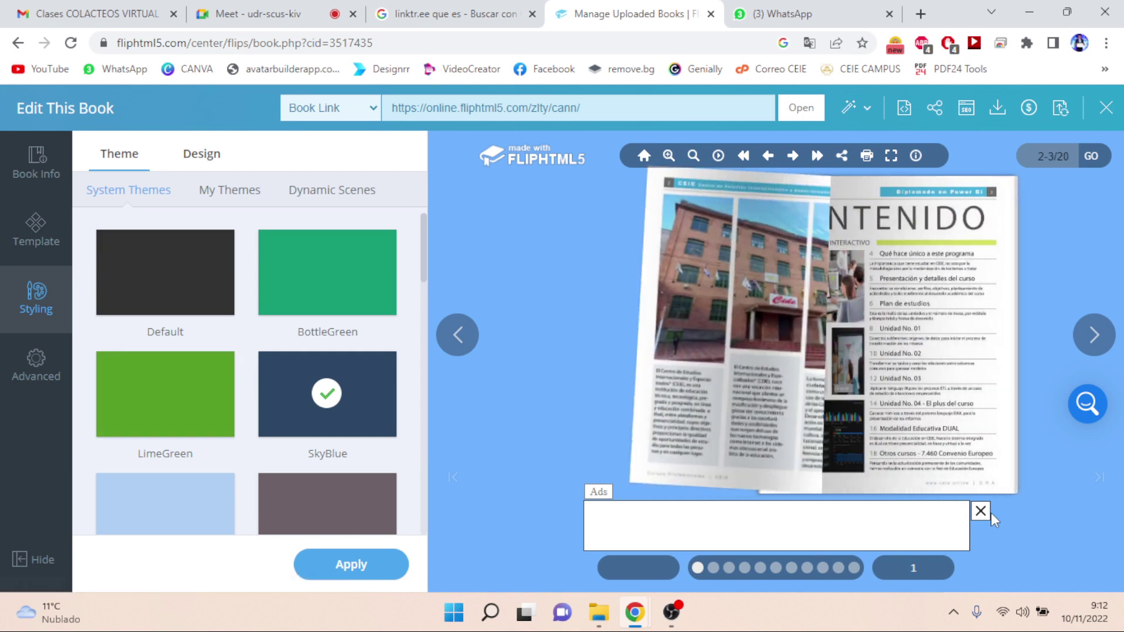
{"action": "left_click", "coordinate": [980, 512]}
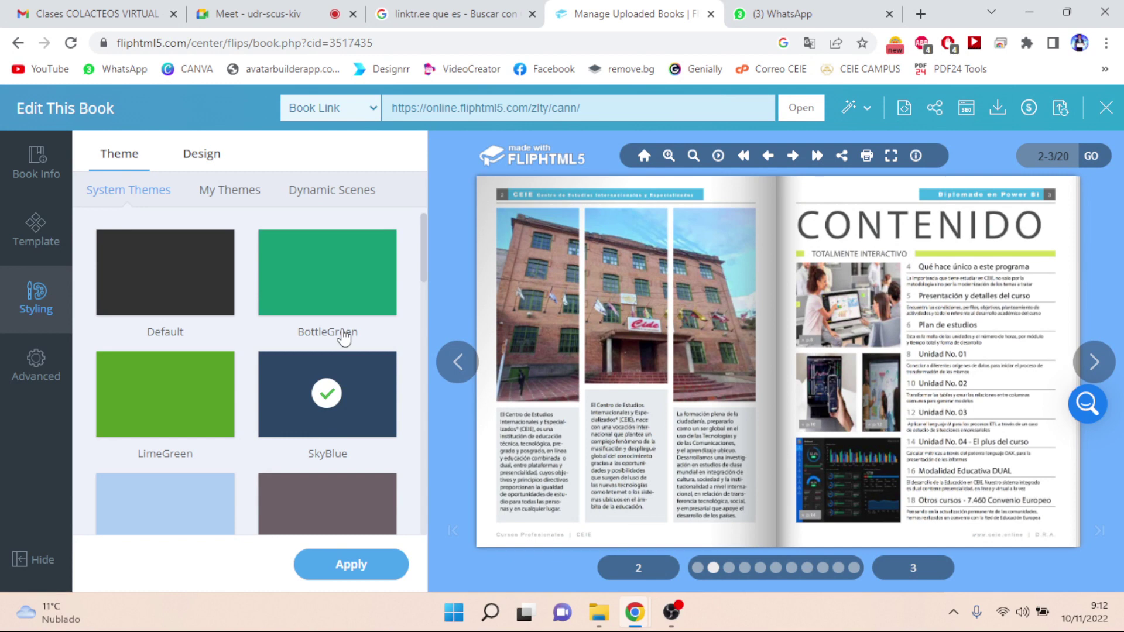
{"action": "left_click", "coordinate": [230, 203]}
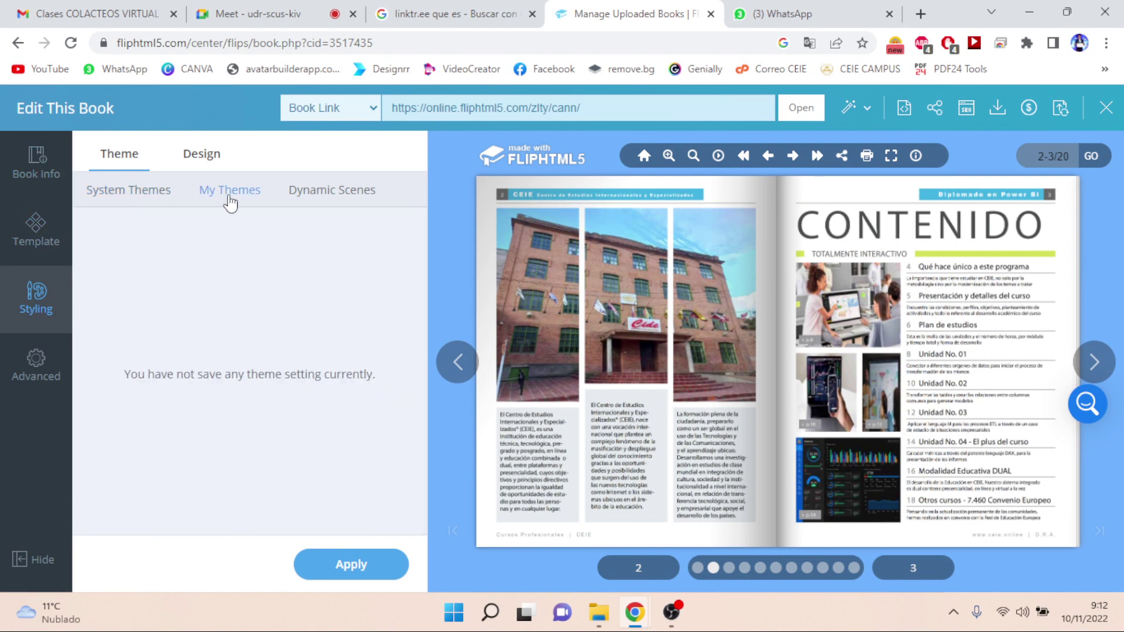
{"action": "left_click", "coordinate": [312, 199]}
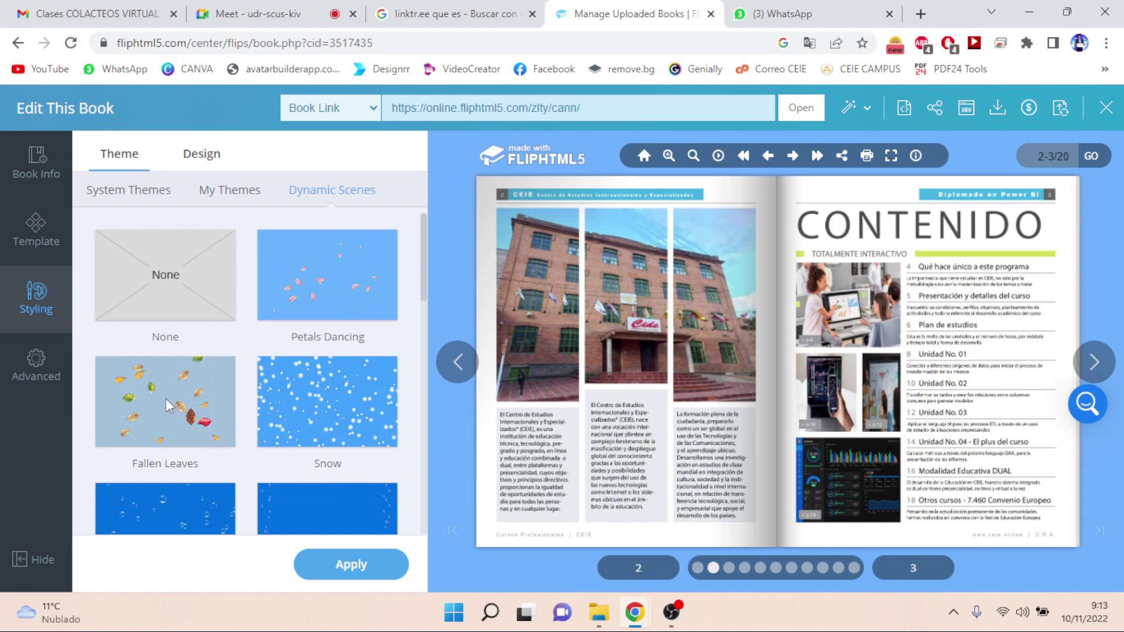
{"action": "left_click", "coordinate": [169, 405]}
{"action": "left_click", "coordinate": [338, 567]}
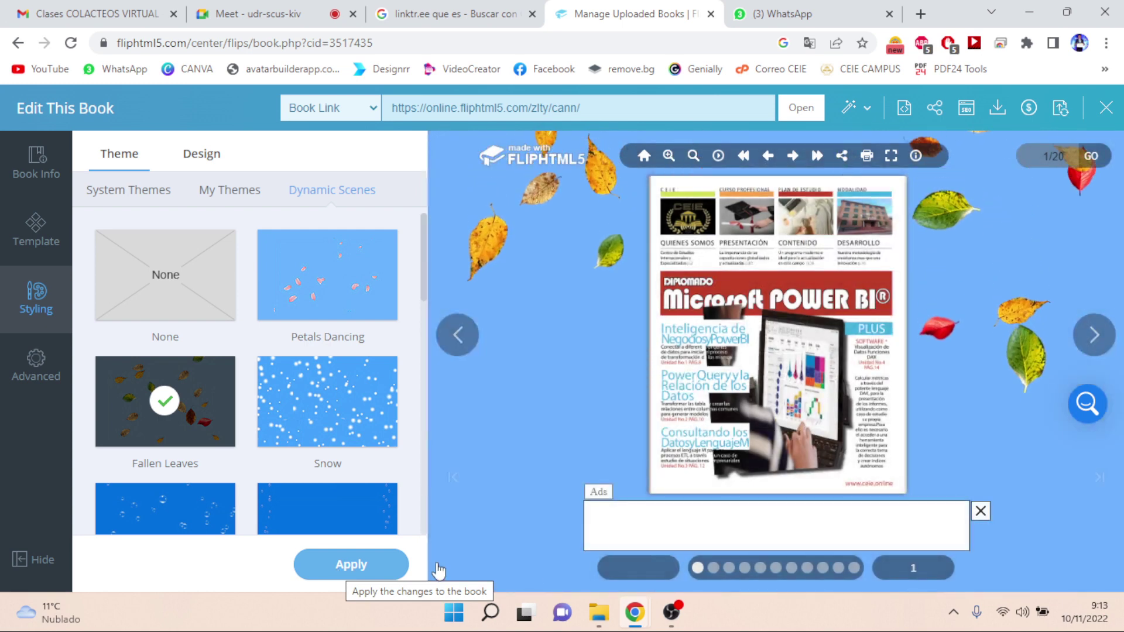
- Replace it with the dark blue bubbles scene and clear the ad banner
{"action": "left_click", "coordinate": [980, 511]}
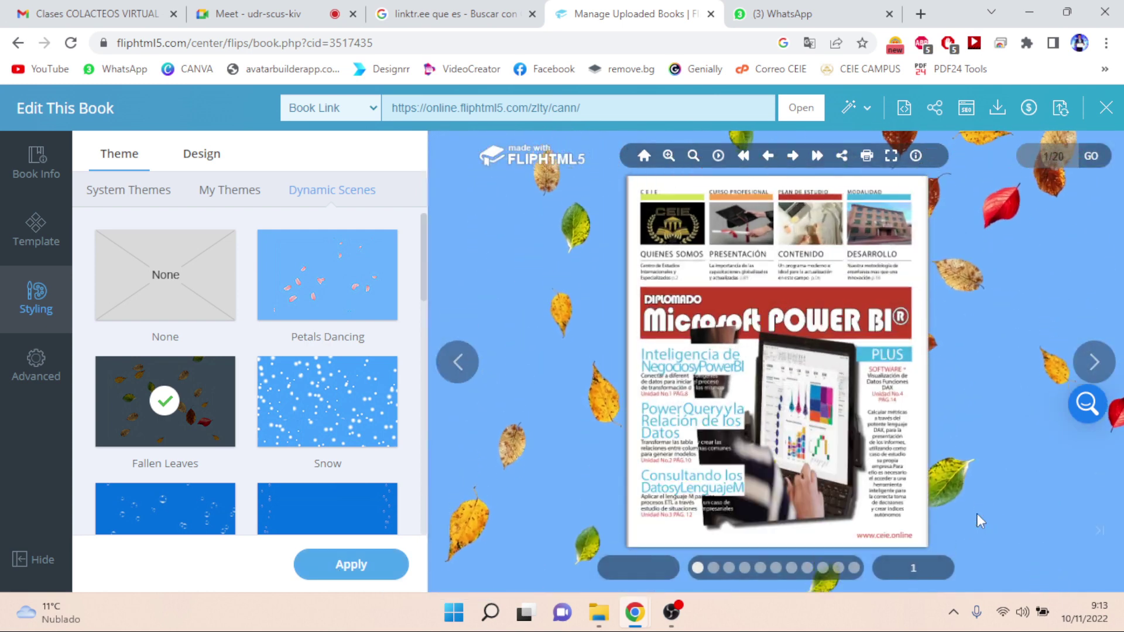
{"action": "left_click", "coordinate": [176, 515]}
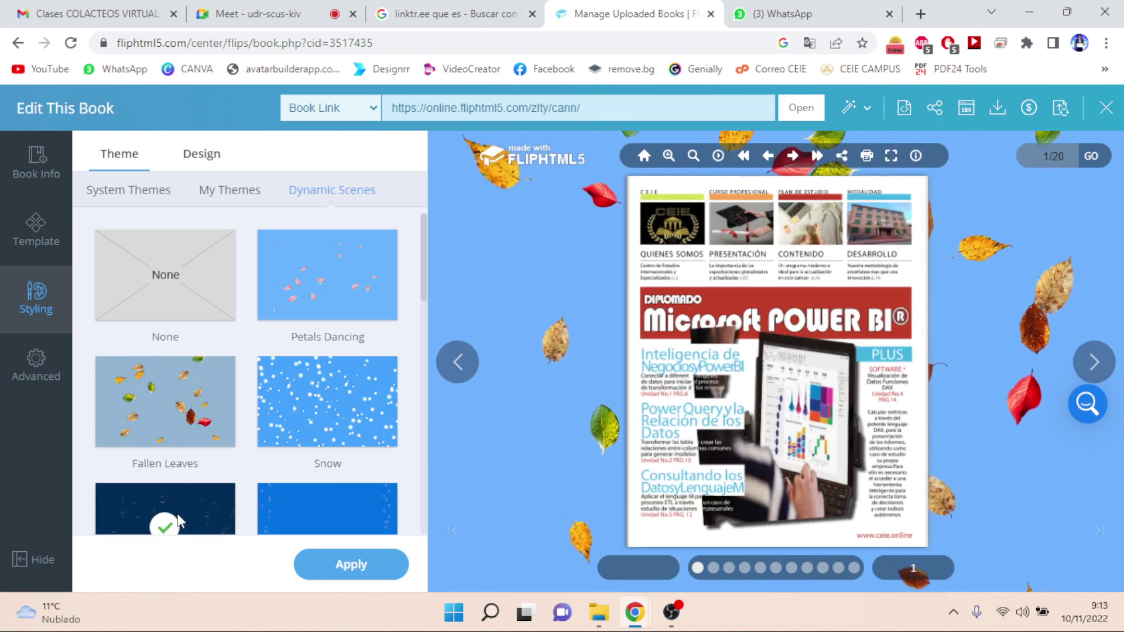
{"action": "left_click", "coordinate": [333, 577]}
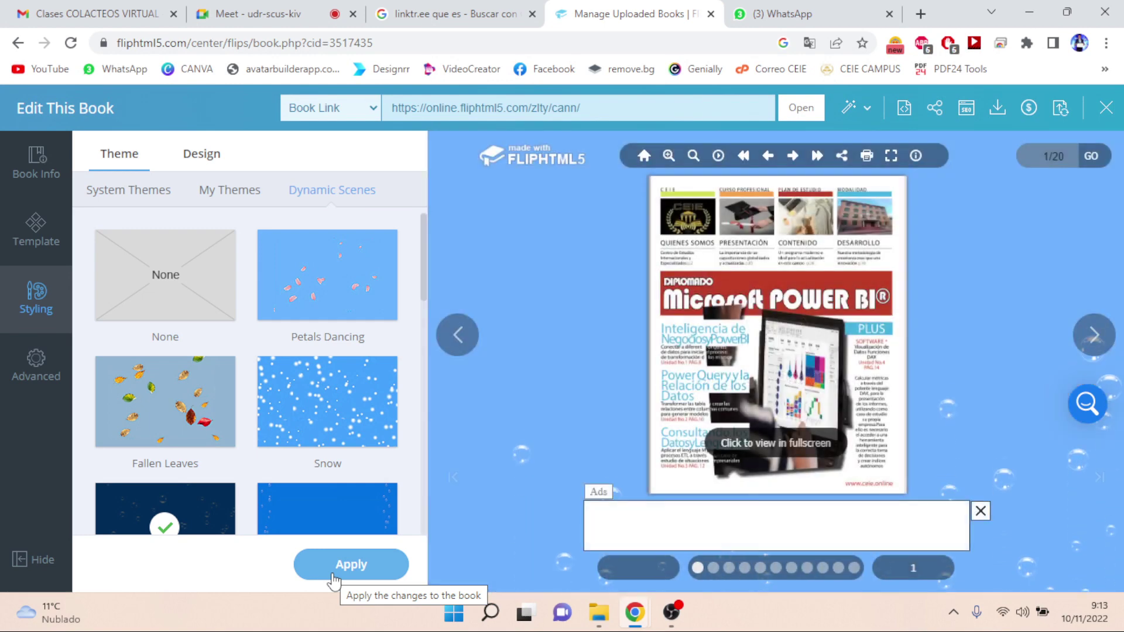
{"action": "left_click", "coordinate": [980, 511]}
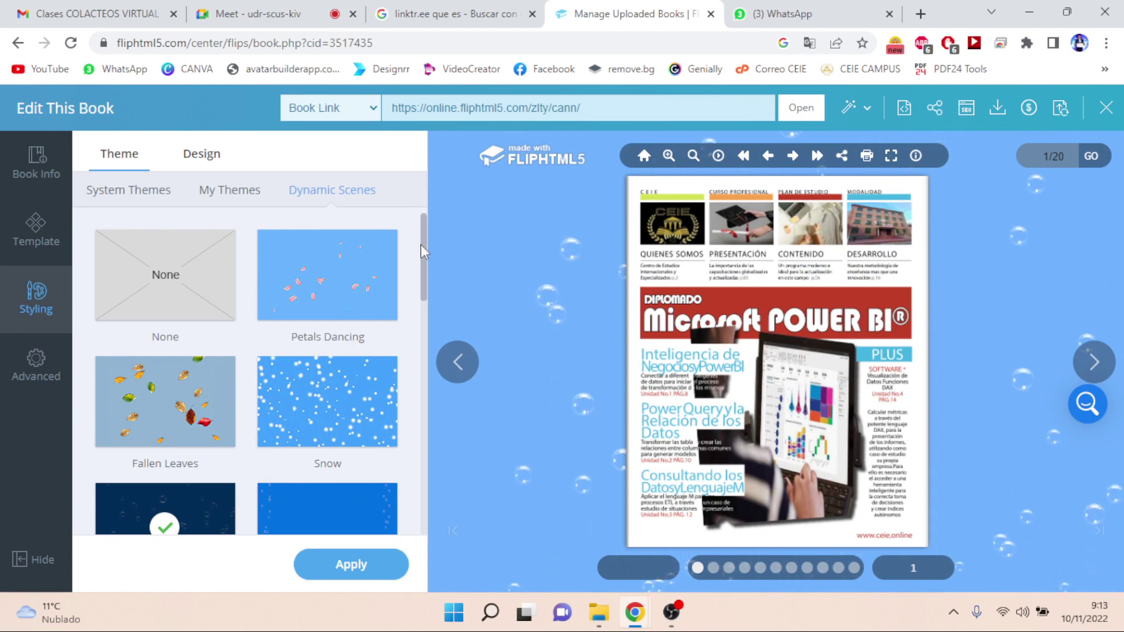
{"action": "left_click_drag", "start_coordinate": [421, 245], "coordinate": [404, 503]}
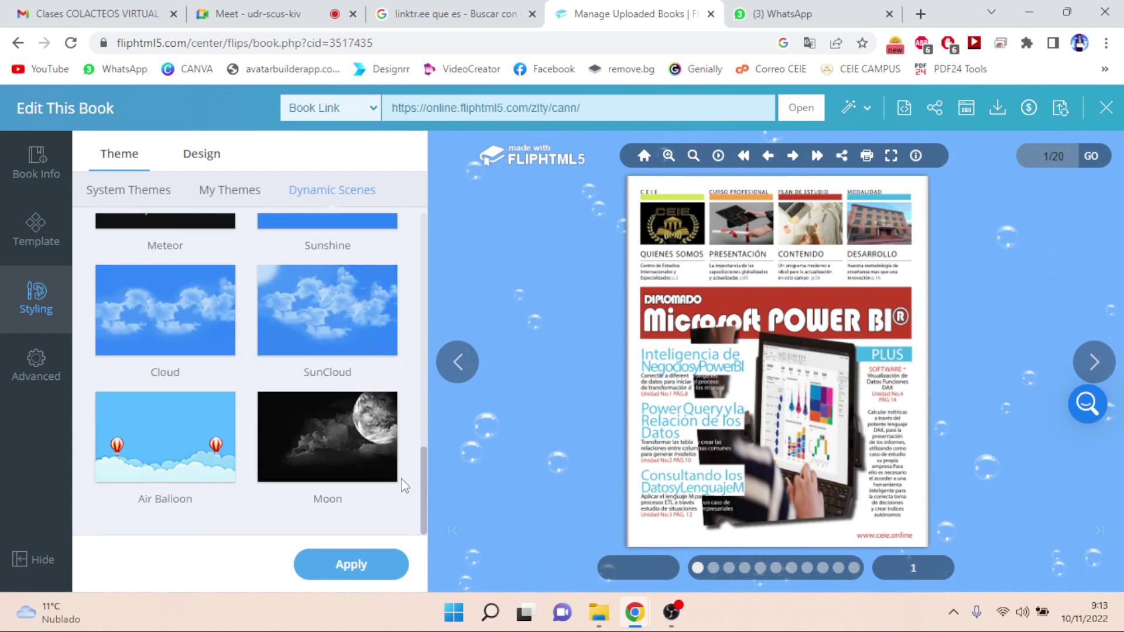
- Apply the Moon dynamic scene to the book and open Advanced settings
{"action": "left_click", "coordinate": [318, 463]}
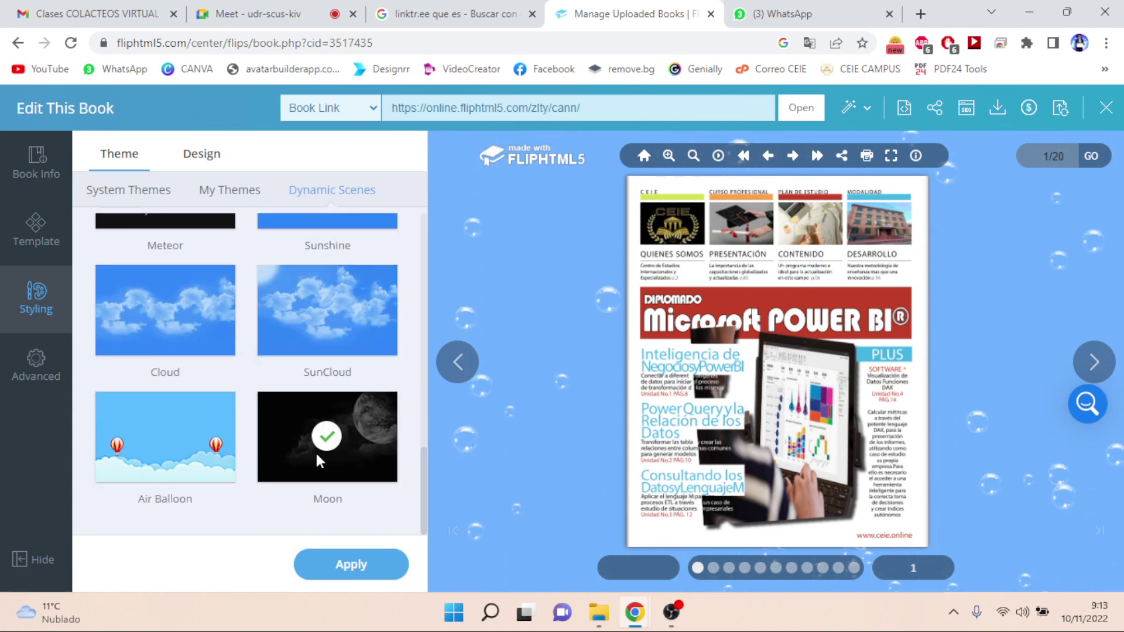
{"action": "left_click", "coordinate": [336, 571]}
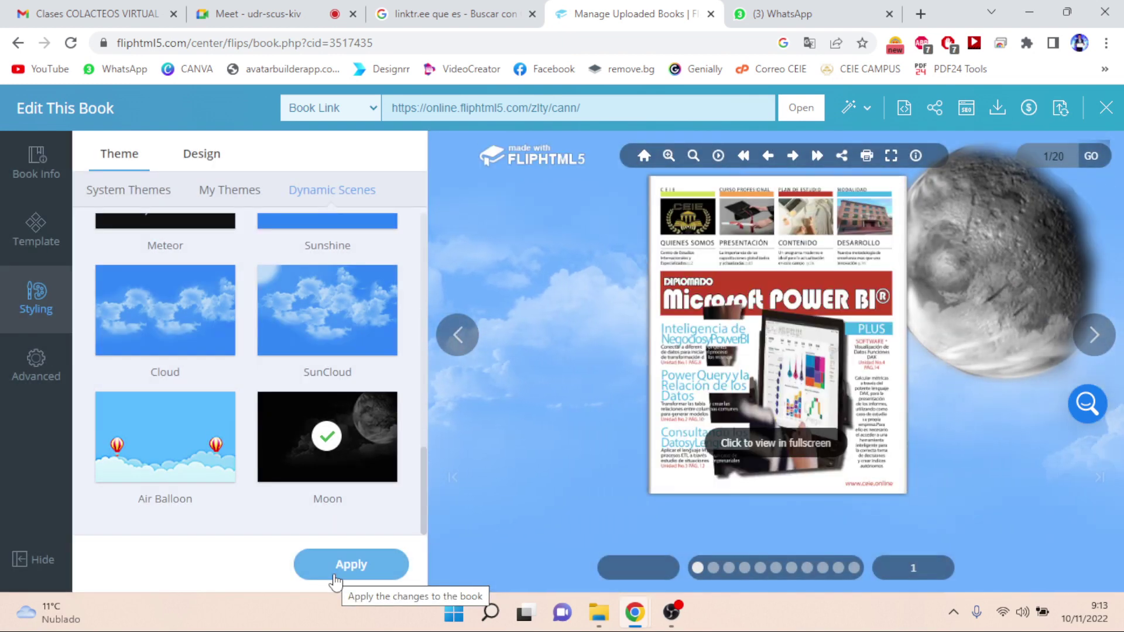
{"action": "left_click", "coordinate": [46, 370]}
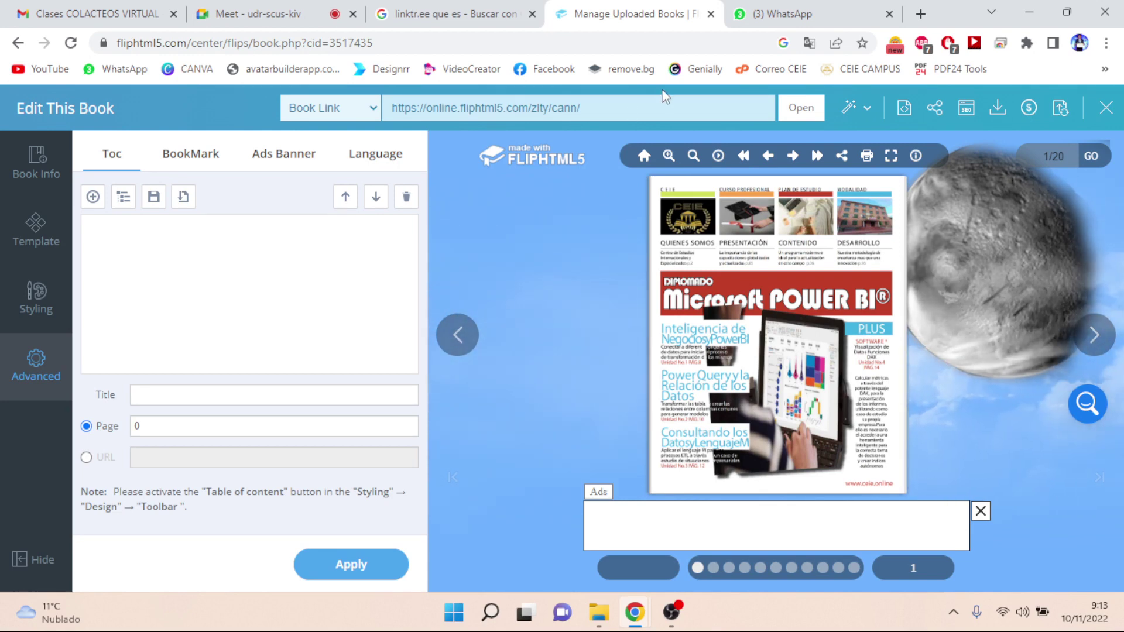
- Hide the settings panel, copy the Book Link URL, and switch to the WhatsApp tab
{"action": "left_click", "coordinate": [626, 108]}
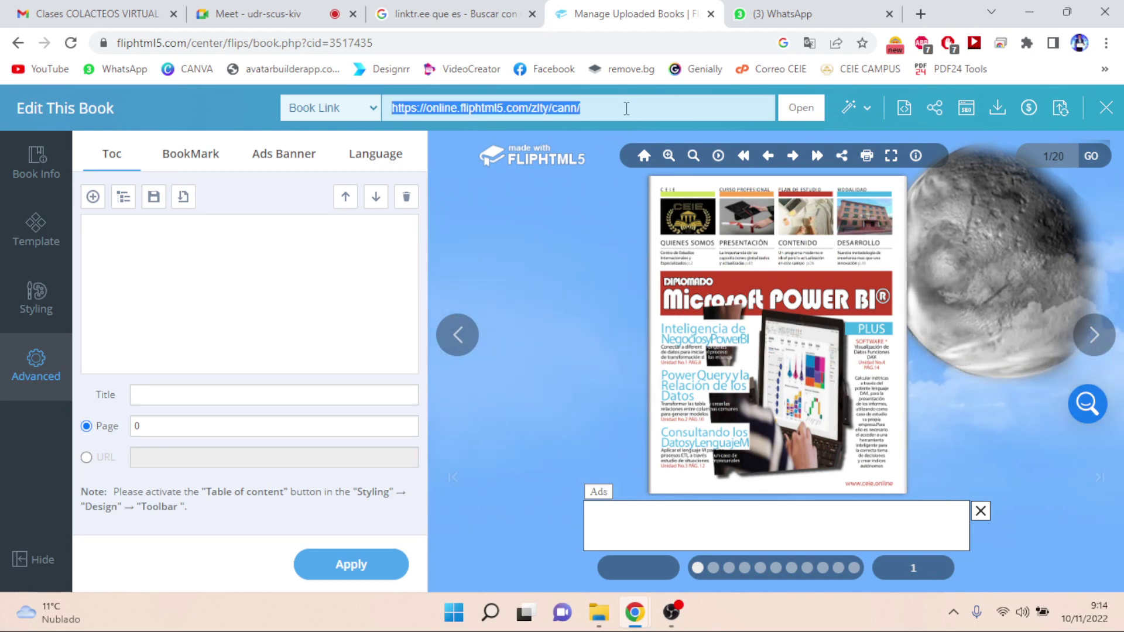
{"action": "left_click", "coordinate": [40, 359]}
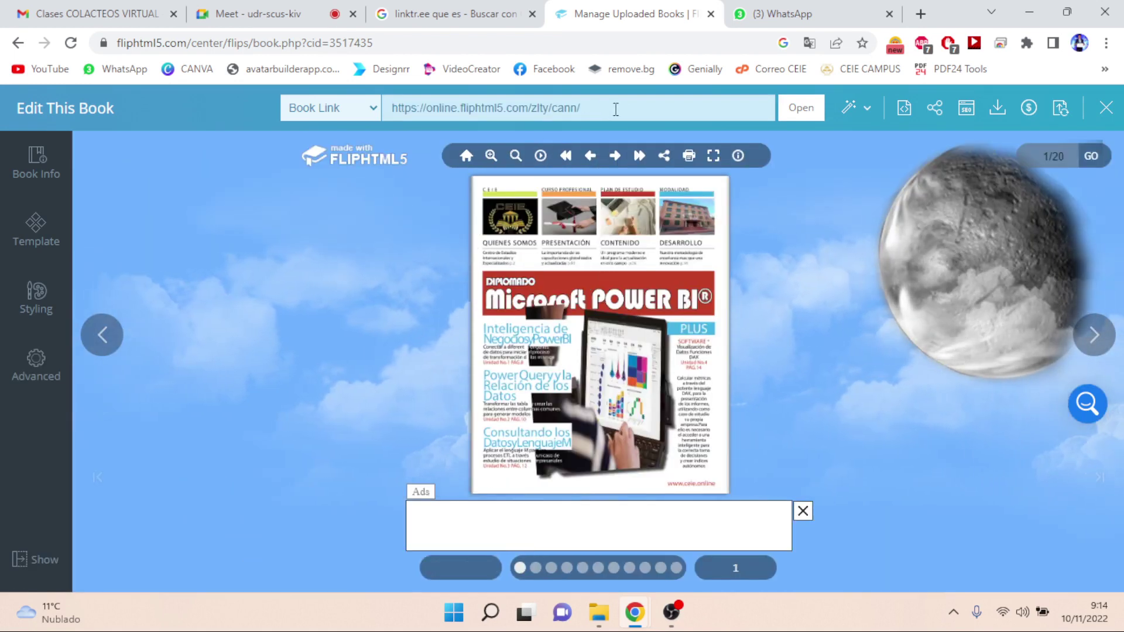
{"action": "left_click", "coordinate": [616, 109]}
{"action": "key", "text": "ctrl+c"}
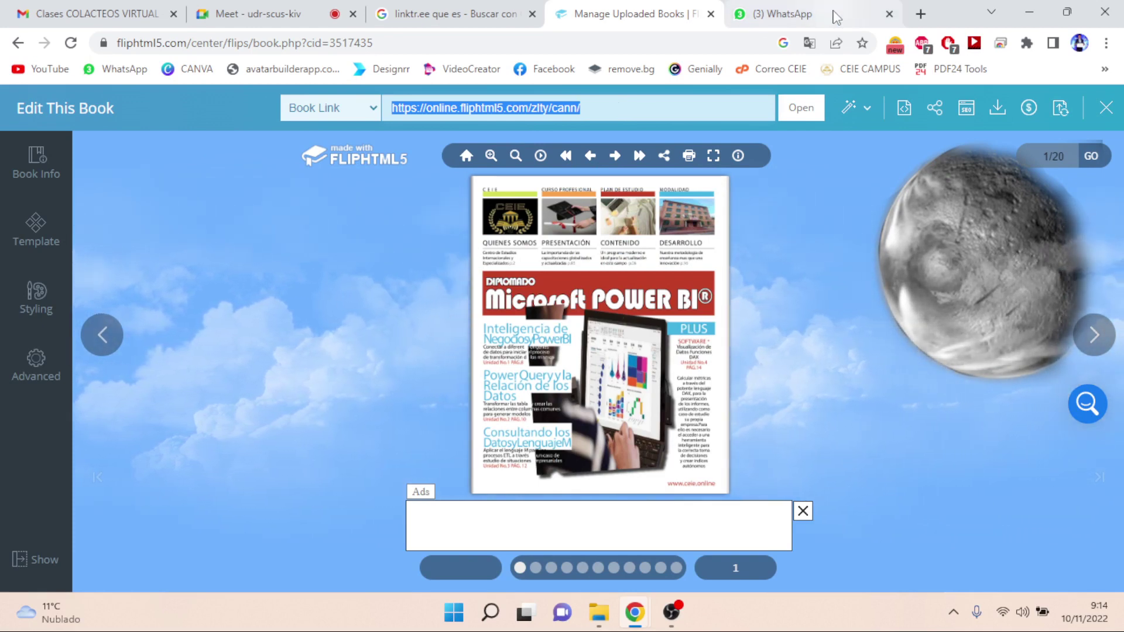
{"action": "left_click", "coordinate": [834, 12]}
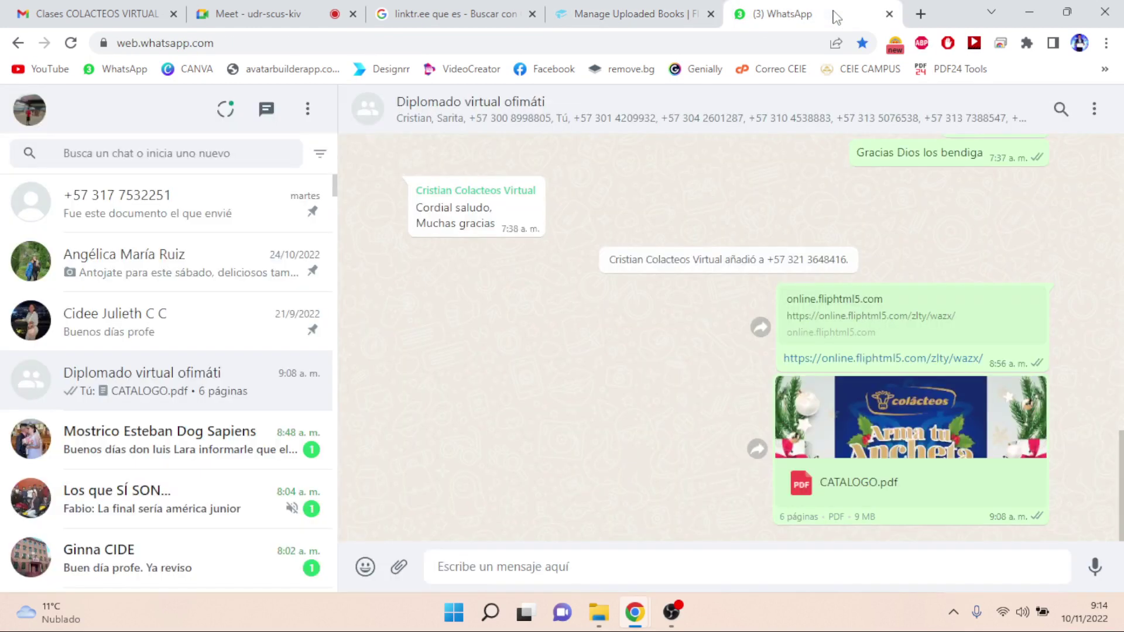
- Send online.fliphtml5.com/zlty/cann to the Diplomado group, close WhatsApp, and return to Meet
{"action": "left_click", "coordinate": [577, 566]}
{"action": "key", "text": "ctrl+v"}
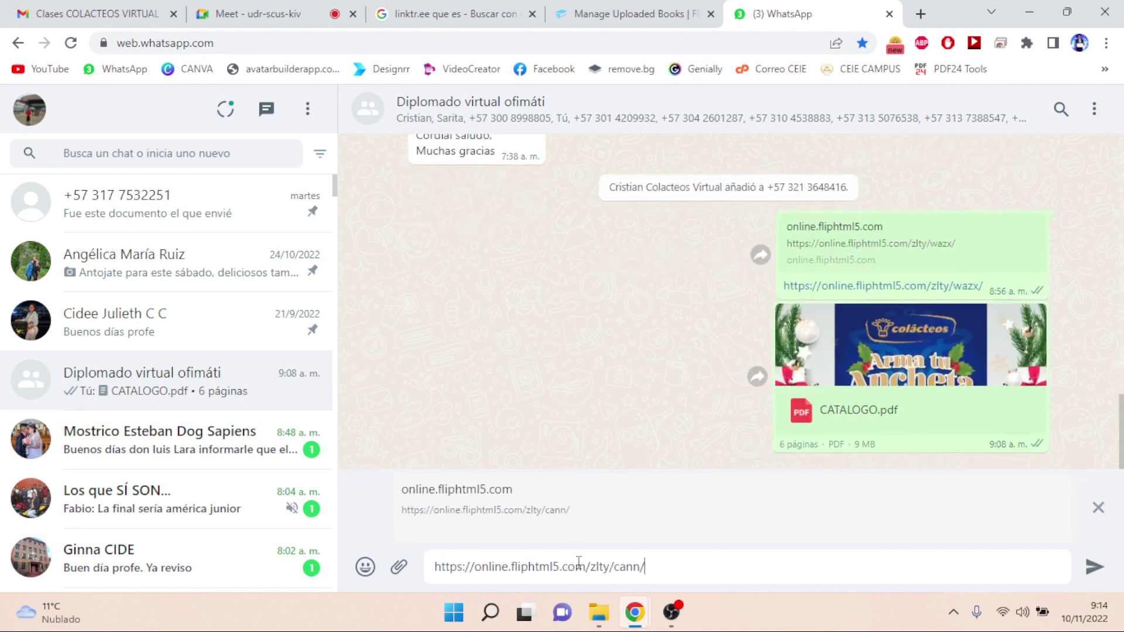
{"action": "key", "text": "Return"}
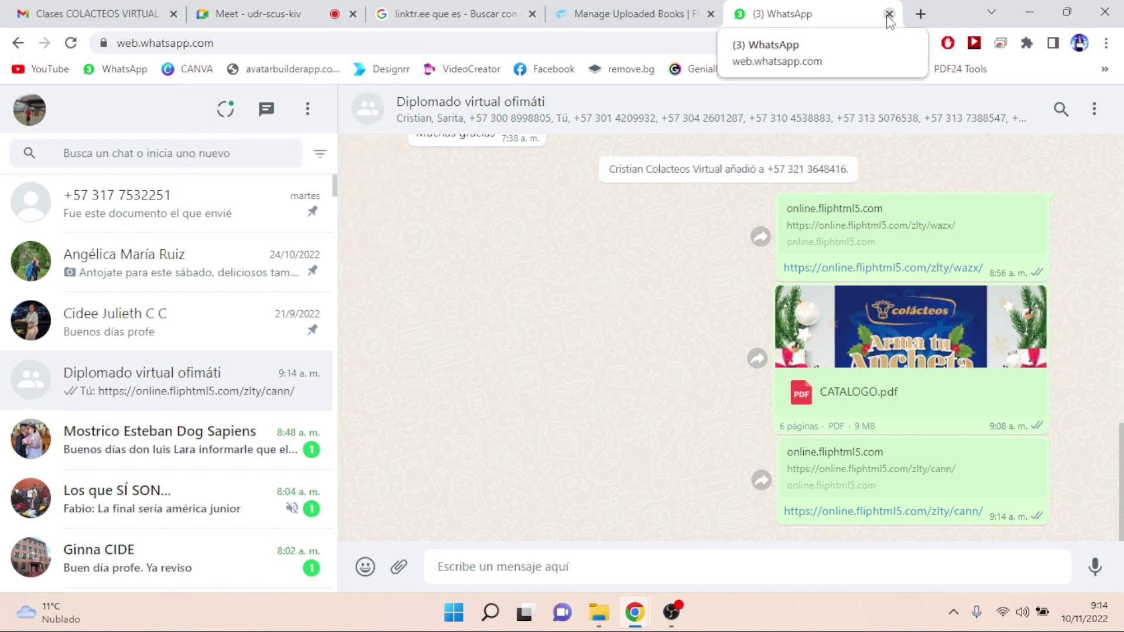
{"action": "left_click", "coordinate": [888, 19]}
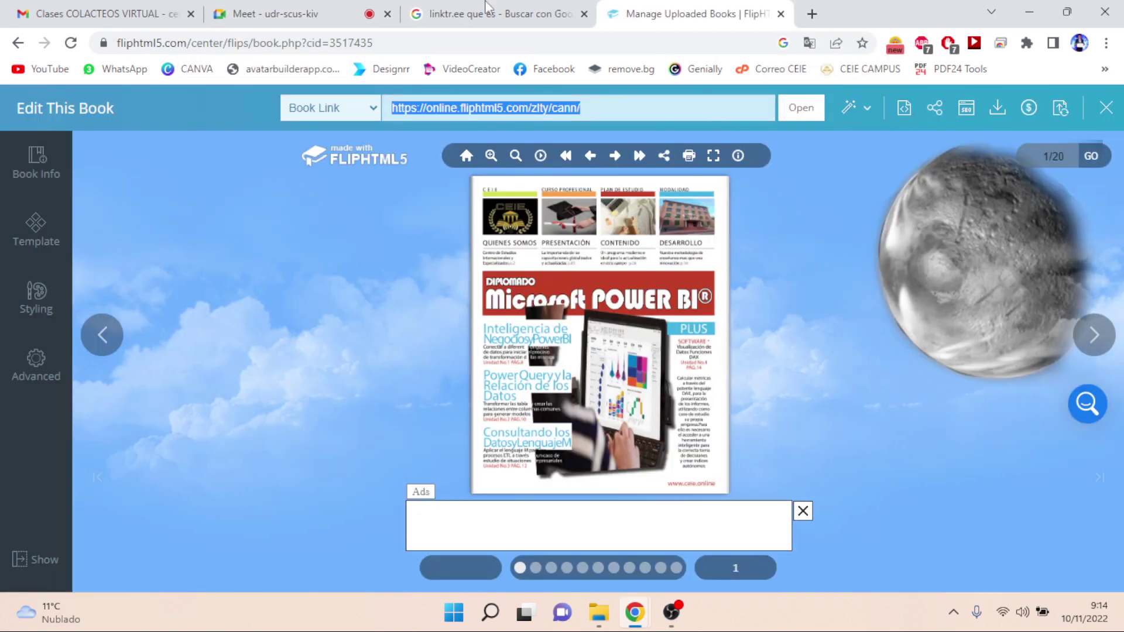
{"action": "left_click", "coordinate": [321, 18]}
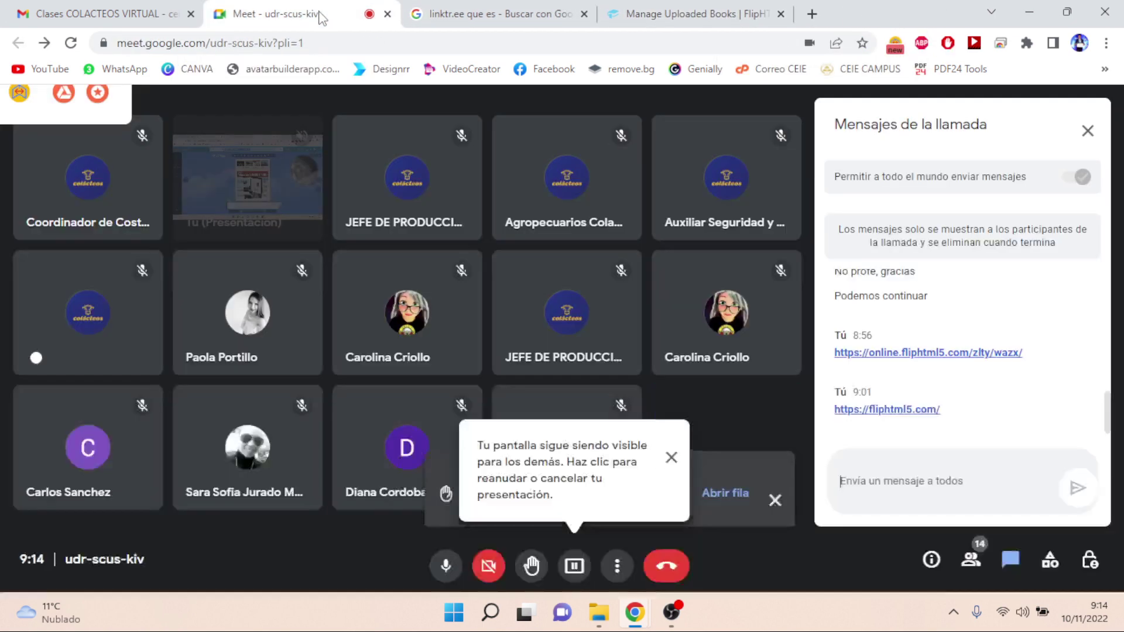
- Post the cann flipbook link in the Meet chat, mute the mic, and go to the linktr.ee search tab
{"action": "left_click", "coordinate": [672, 460]}
{"action": "left_click", "coordinate": [892, 490]}
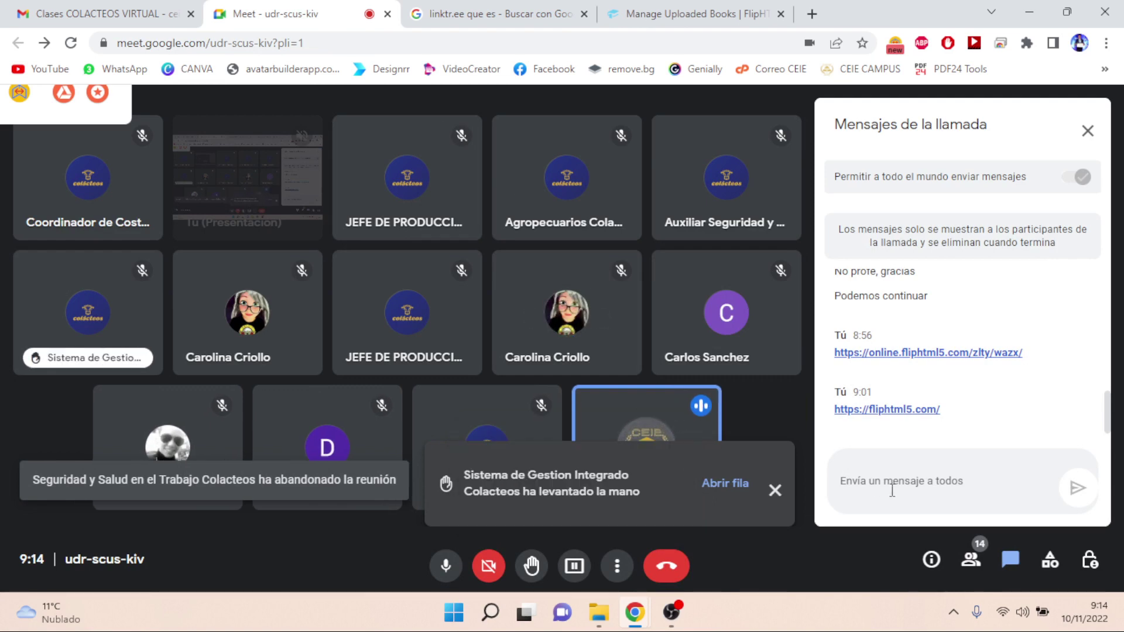
{"action": "key", "text": "ctrl+v"}
{"action": "key", "text": "Return"}
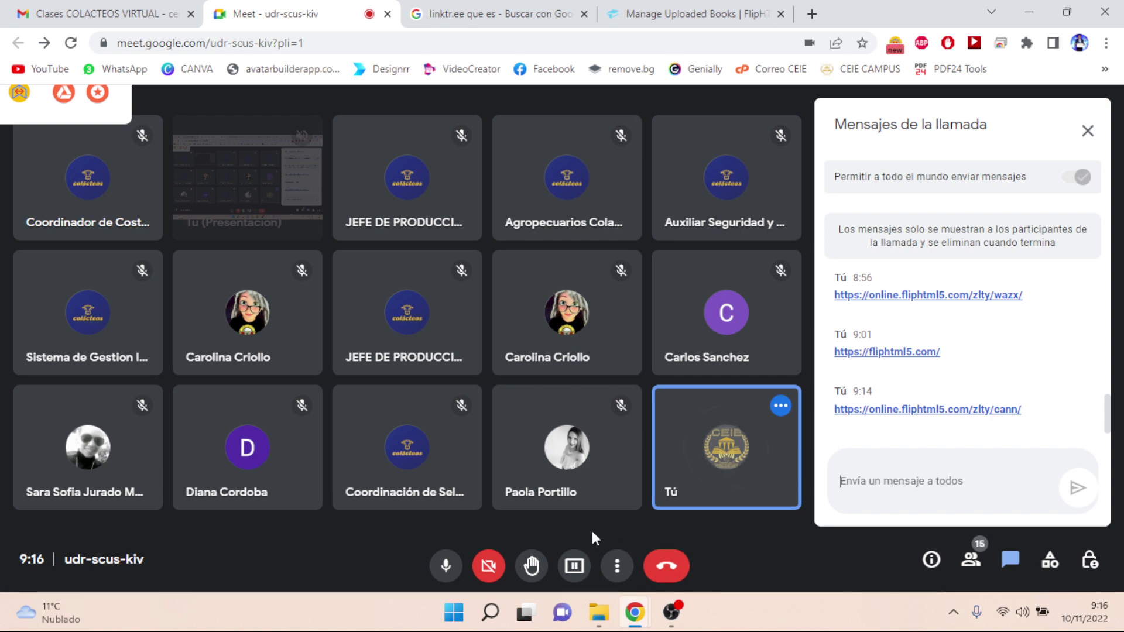
{"action": "left_click", "coordinate": [446, 565]}
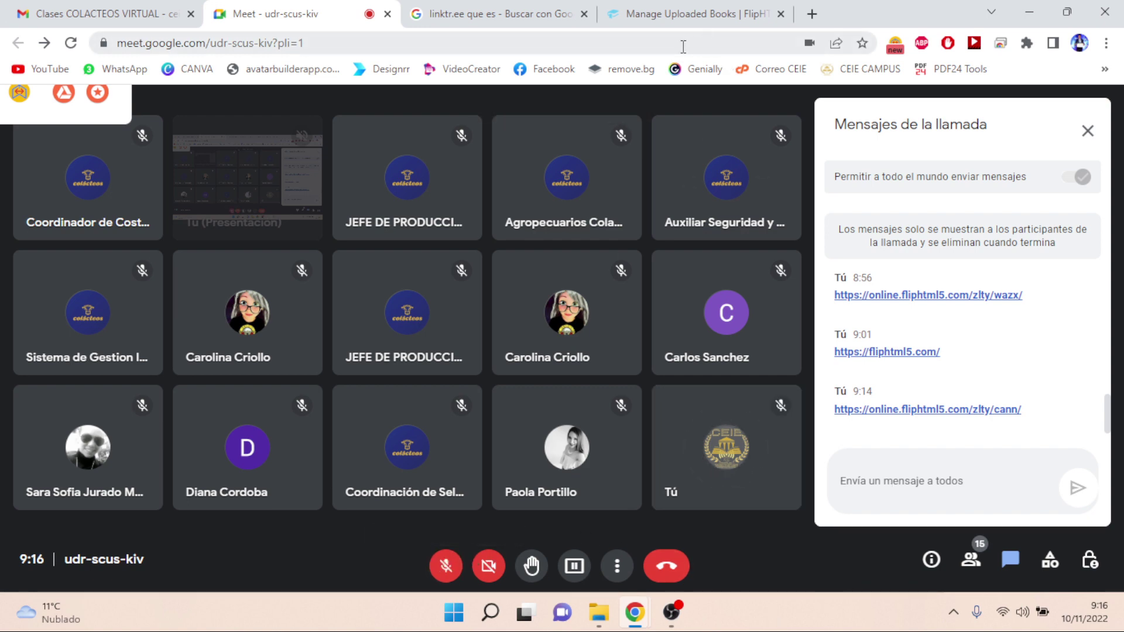
{"action": "left_click", "coordinate": [483, 16]}
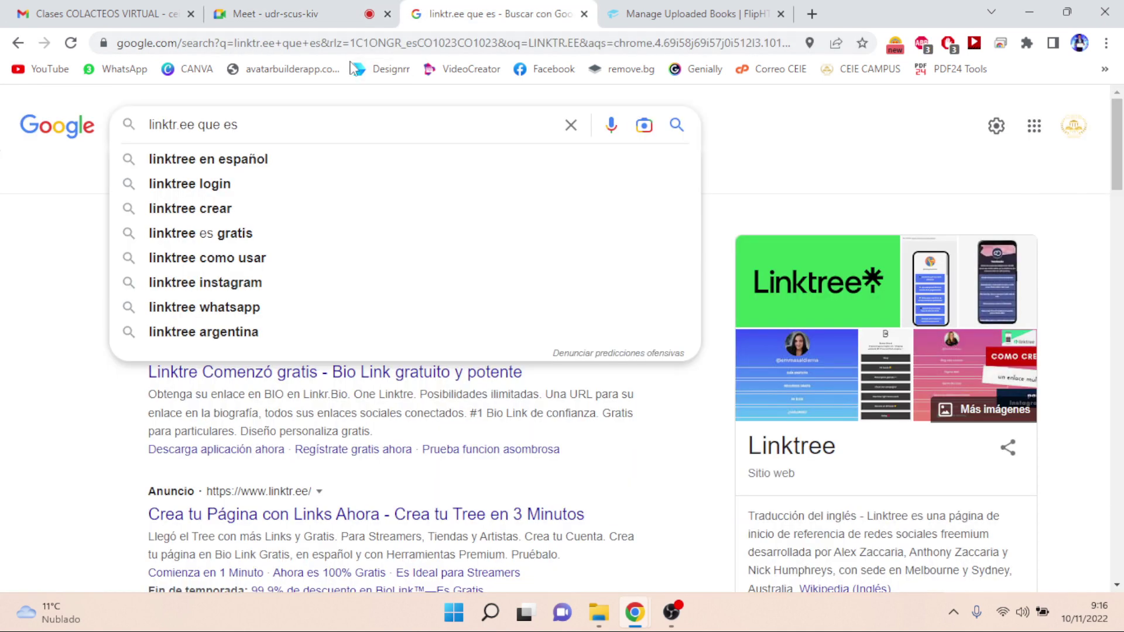
- Open Later's homepage from the linktr.ee results, copy its URL, and minimise Chrome and OBS
{"action": "left_click", "coordinate": [54, 251]}
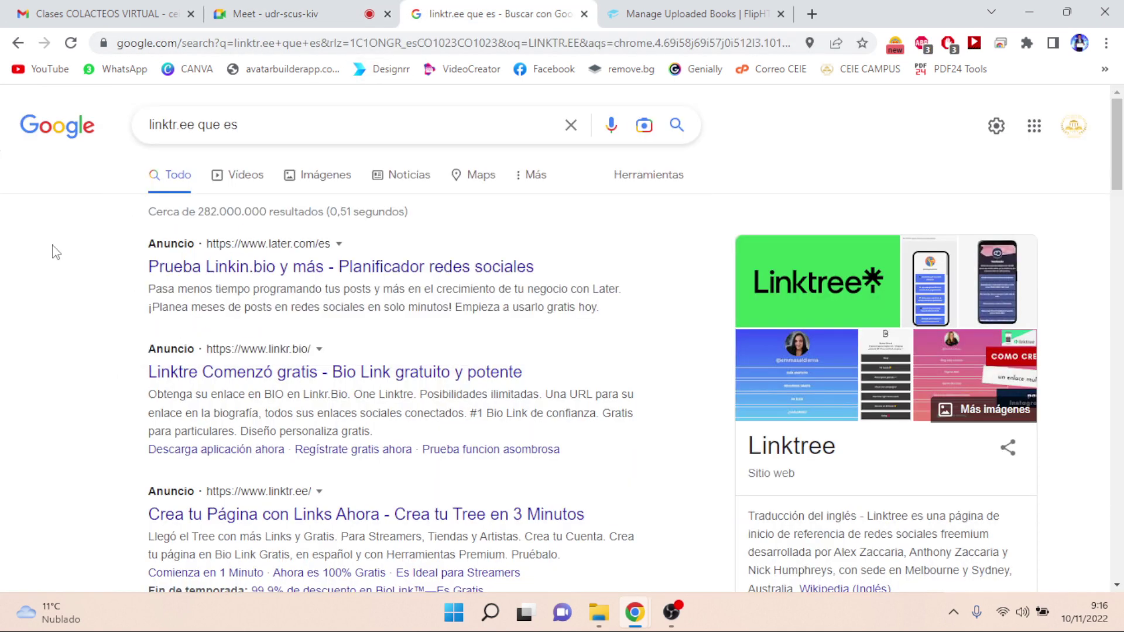
{"action": "left_click", "coordinate": [224, 270]}
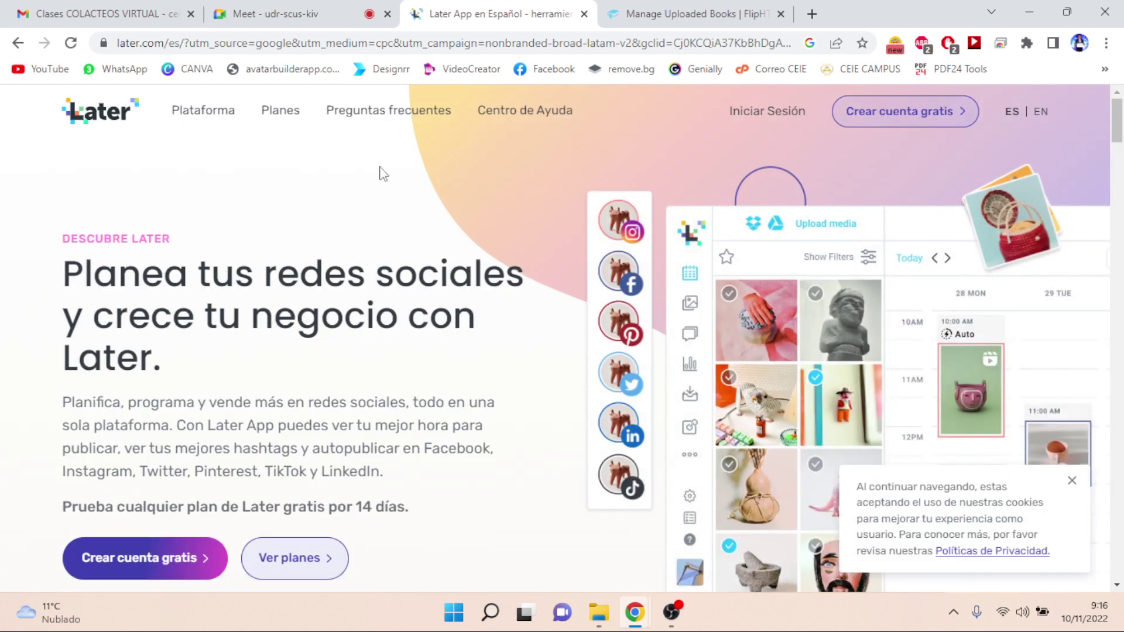
{"action": "left_click", "coordinate": [317, 43]}
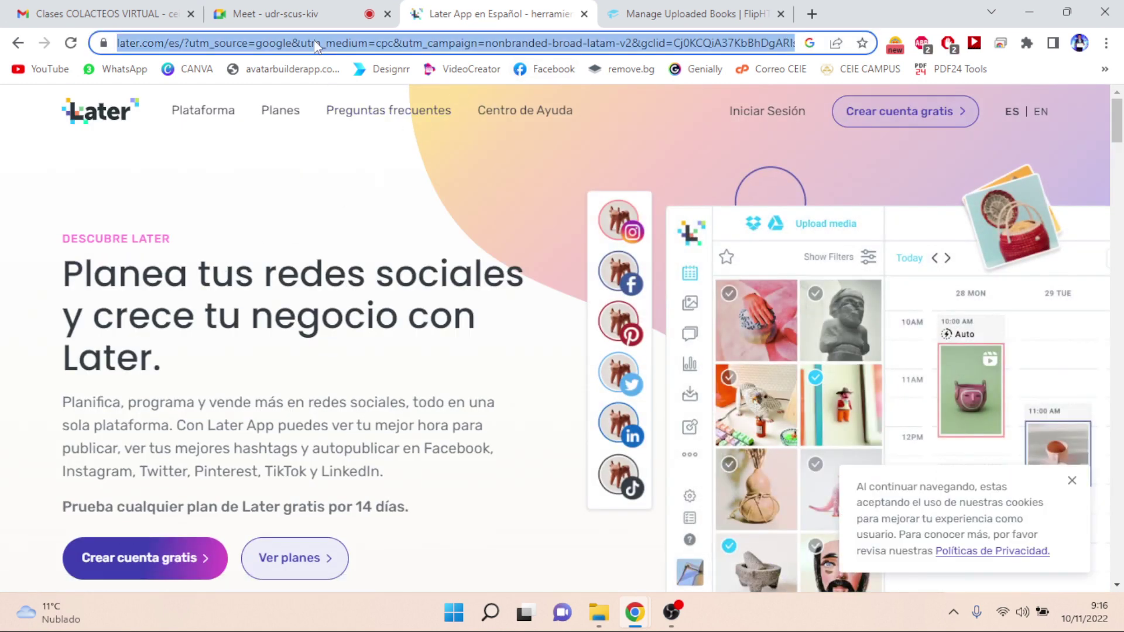
{"action": "left_click", "coordinate": [1032, 7]}
{"action": "left_click", "coordinate": [1034, 7]}
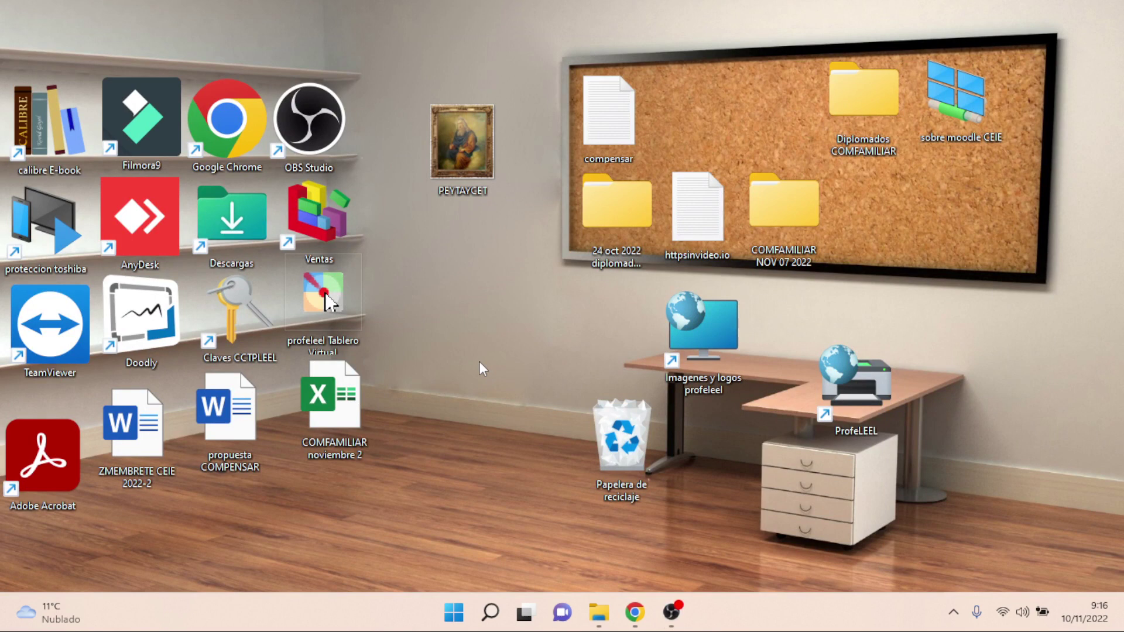
- Create a desktop text document named 'para hacer qr y llevar a varias redes sociales en post'
{"action": "right_click", "coordinate": [420, 477]}
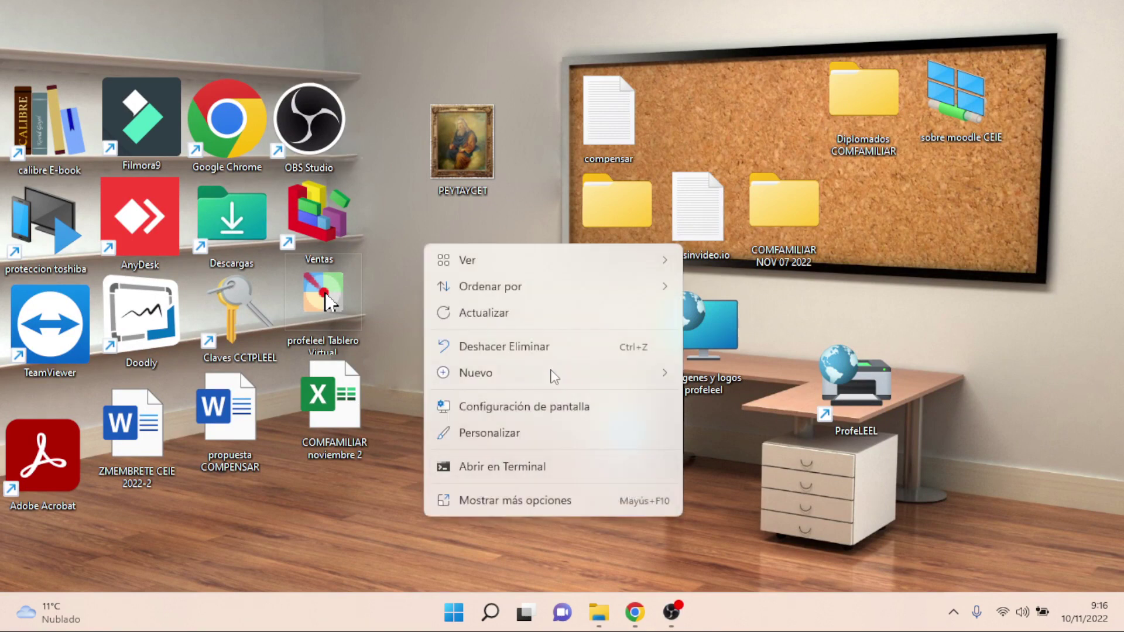
{"action": "mouse_move", "coordinate": [554, 375]}
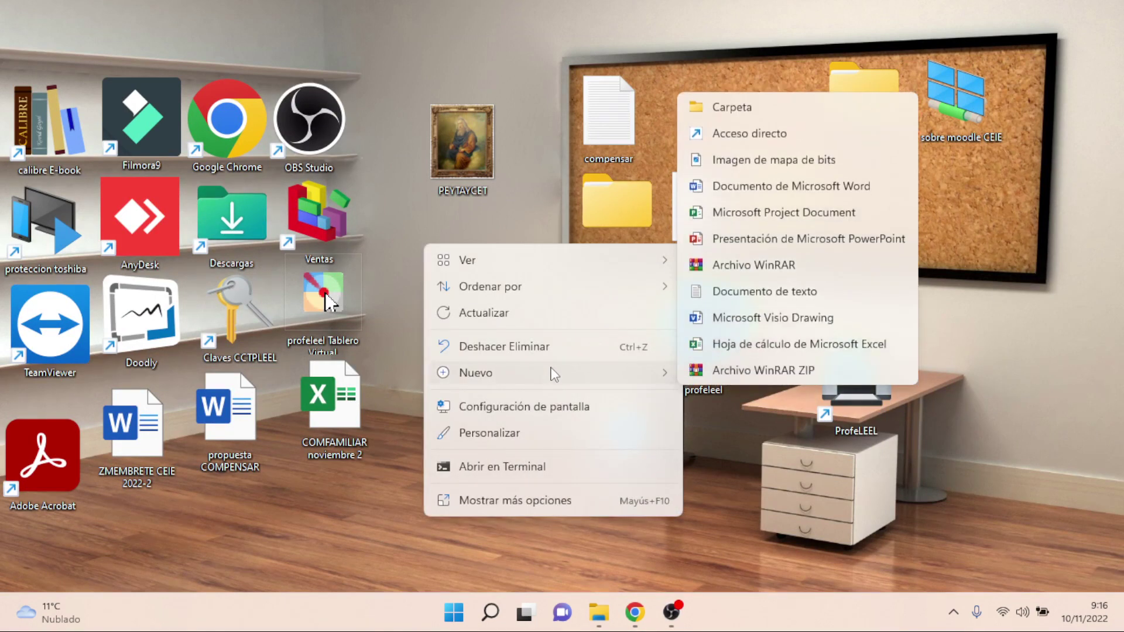
{"action": "left_click", "coordinate": [786, 292]}
{"action": "type", "text": "para"}
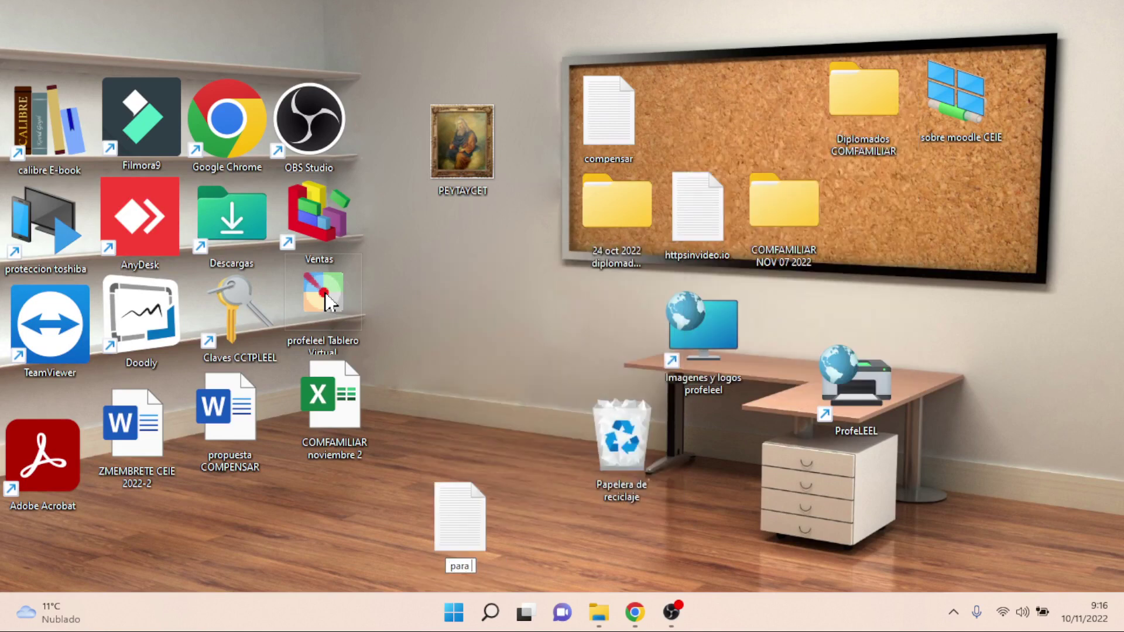
{"action": "type", "text": " hacer qr"}
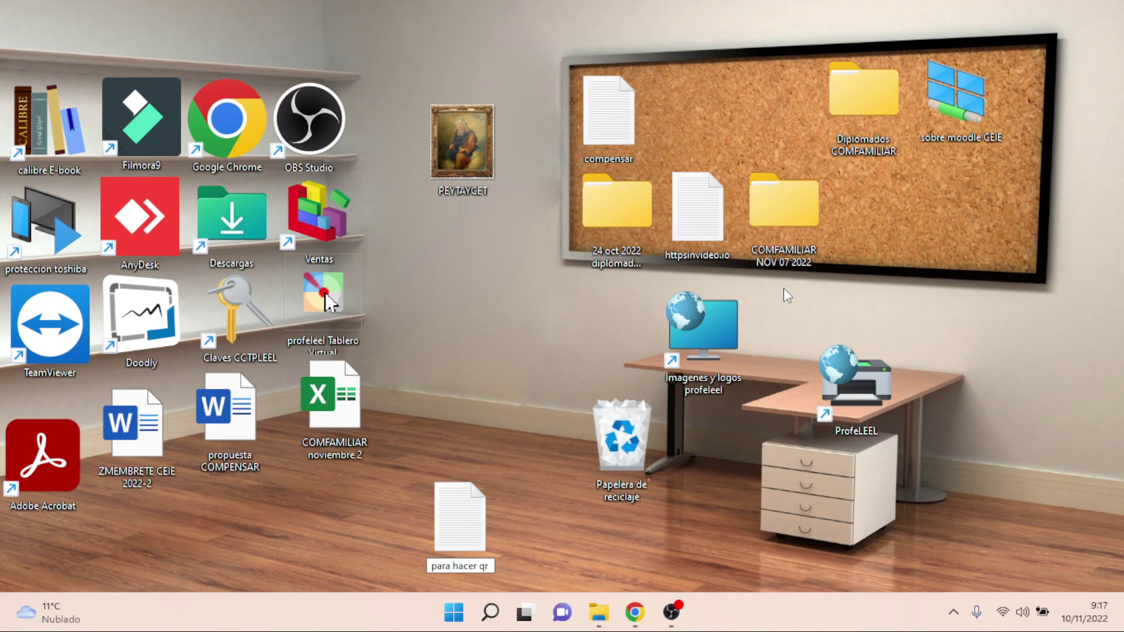
{"action": "type", "text": " y llevar"}
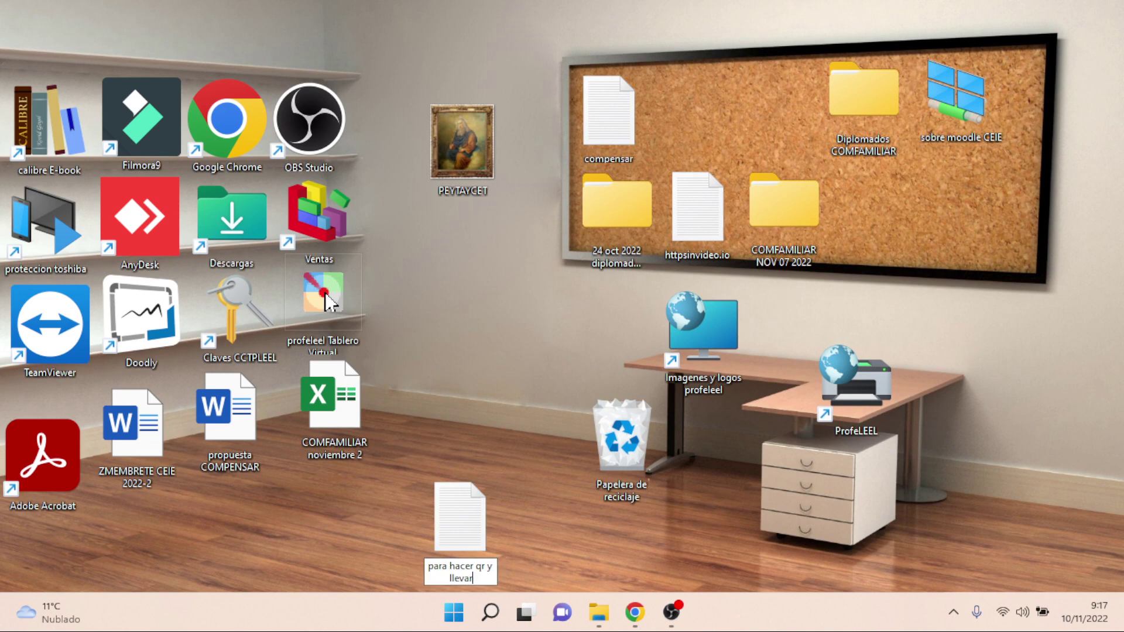
{"action": "type", "text": " a varias redes social"}
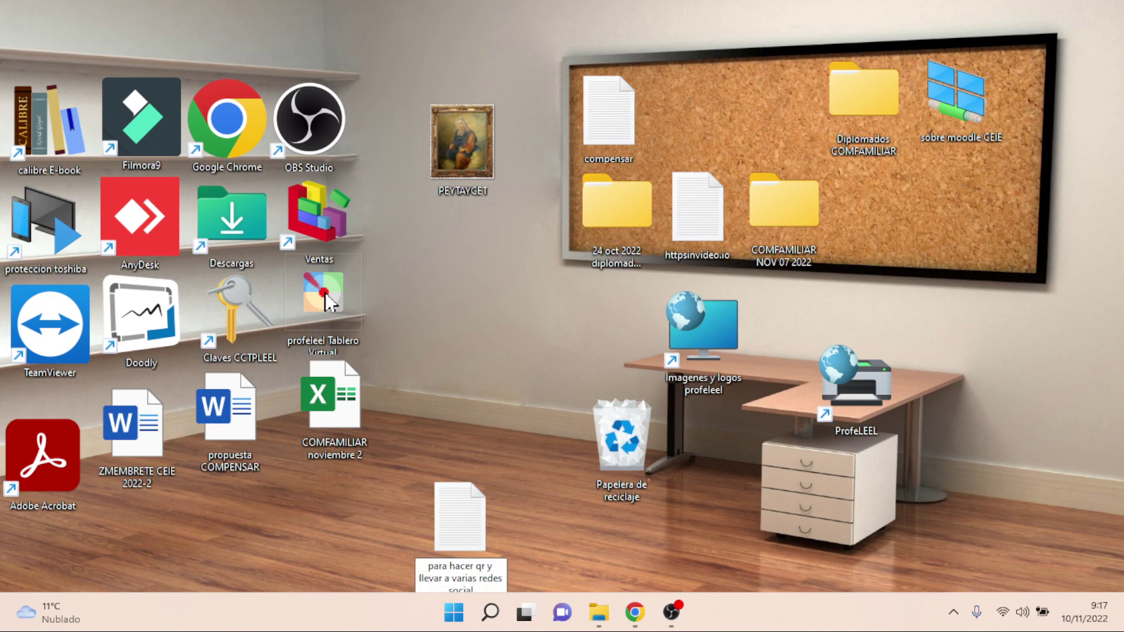
{"action": "type", "text": "es en post"}
{"action": "key", "text": "Return"}
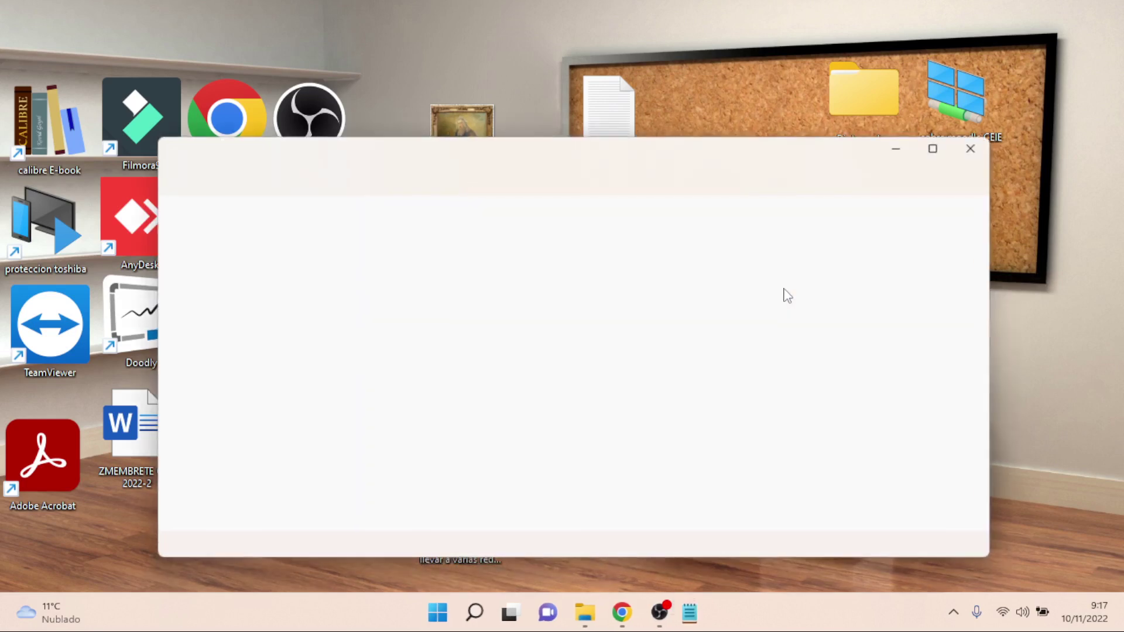
- Paste the Later URL into the file, save it, and close Notepad
{"action": "key", "text": "ctrl+v"}
{"action": "key", "text": "Return"}
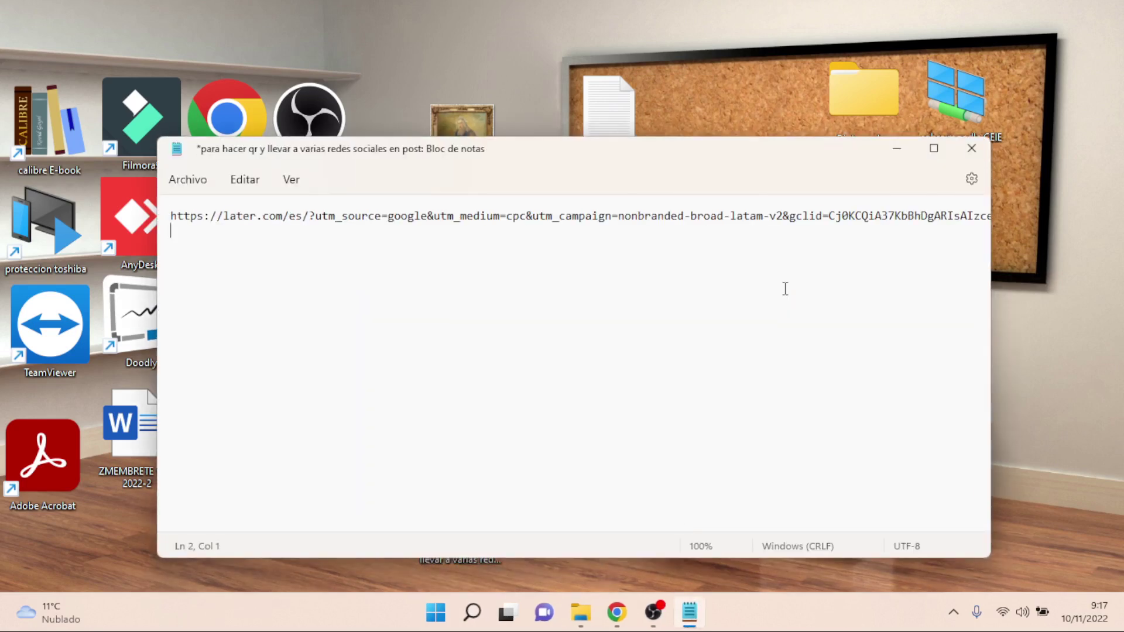
{"action": "key", "text": "ctrl+s"}
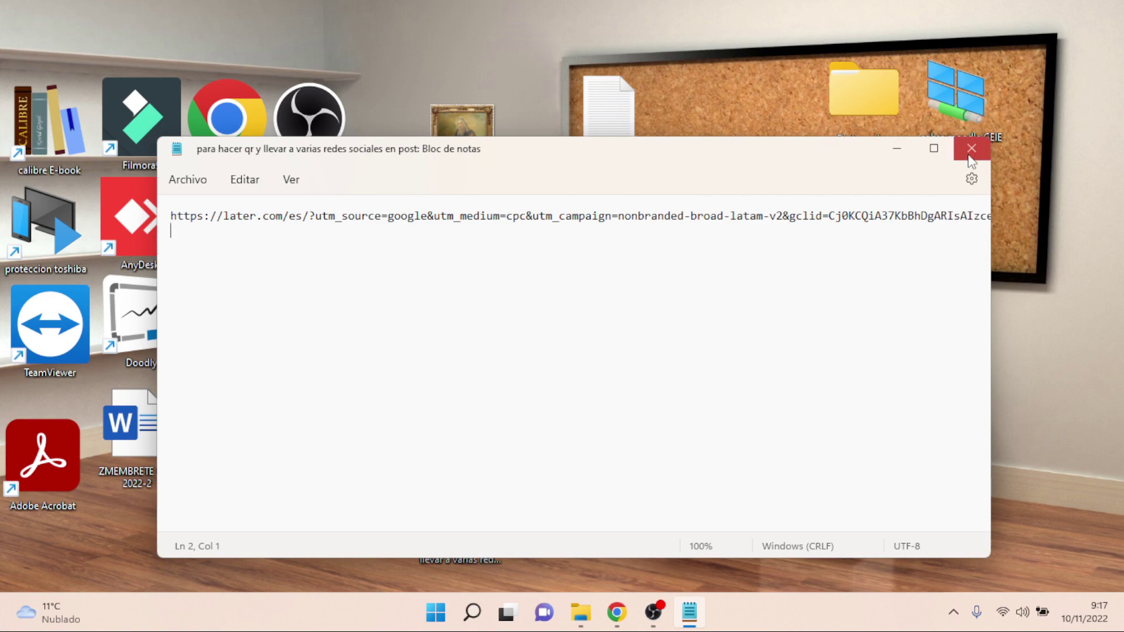
{"action": "left_click", "coordinate": [968, 157]}
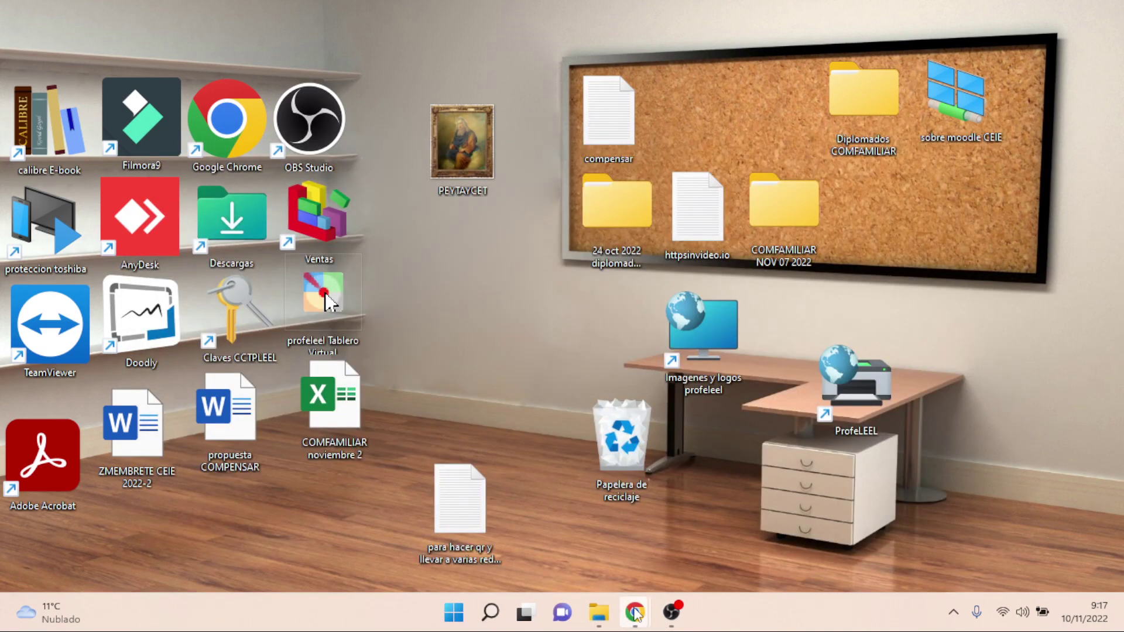
- Bring back the Later page, view its $18/$40/$80 monthly plans, then close its tab
{"action": "mouse_move", "coordinate": [635, 608]}
{"action": "left_click", "coordinate": [548, 504]}
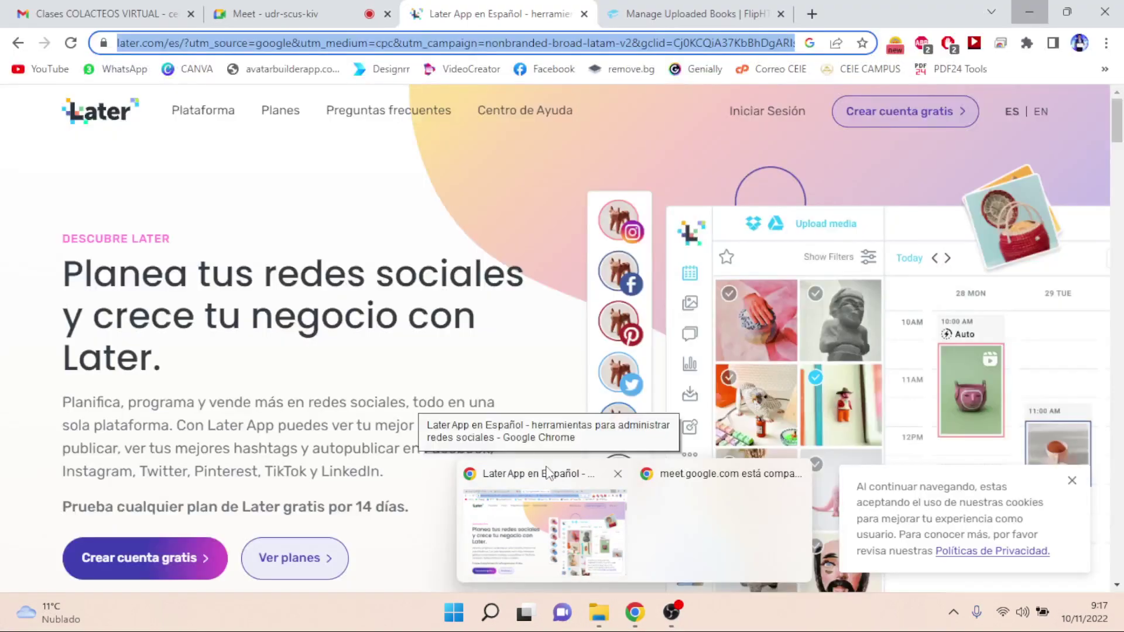
{"action": "left_click", "coordinate": [545, 471]}
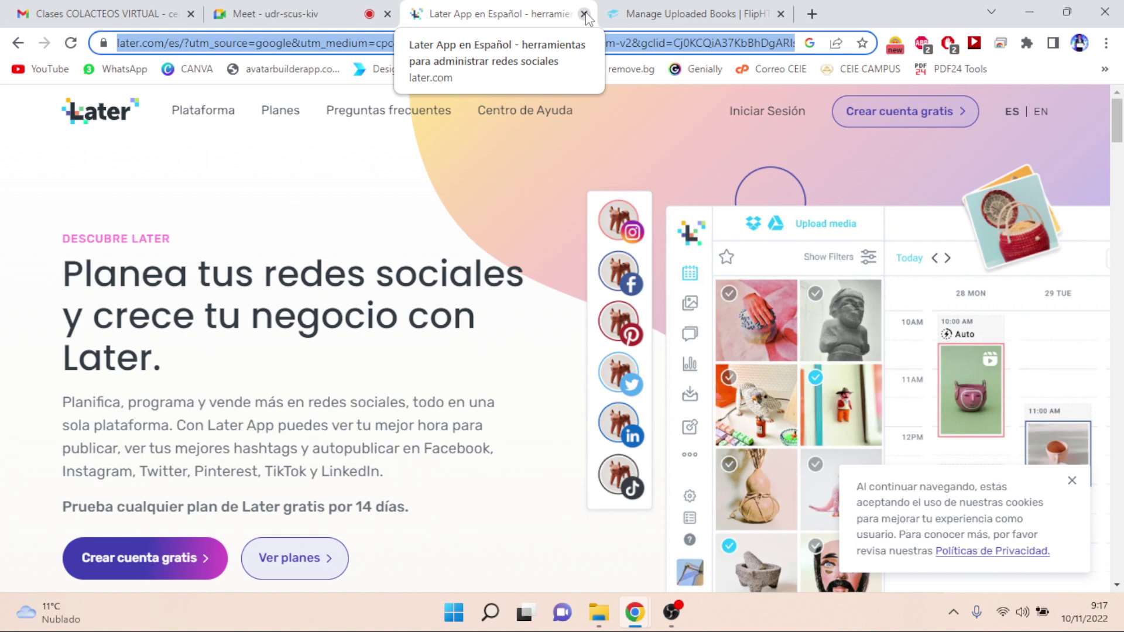
{"action": "left_click", "coordinate": [289, 558]}
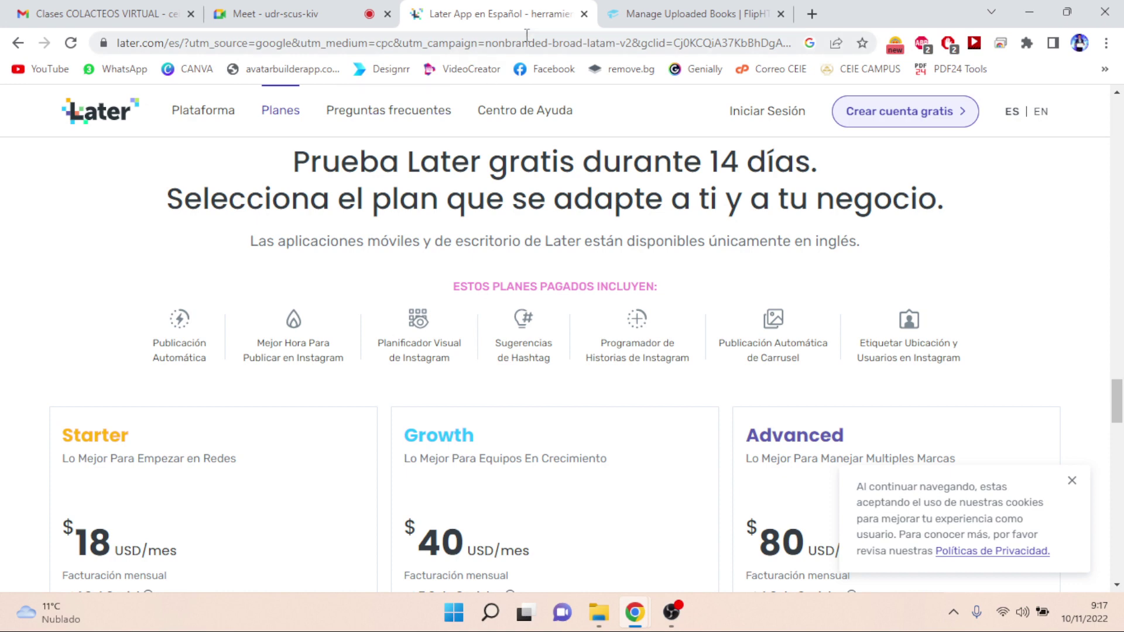
{"action": "left_click", "coordinate": [584, 14]}
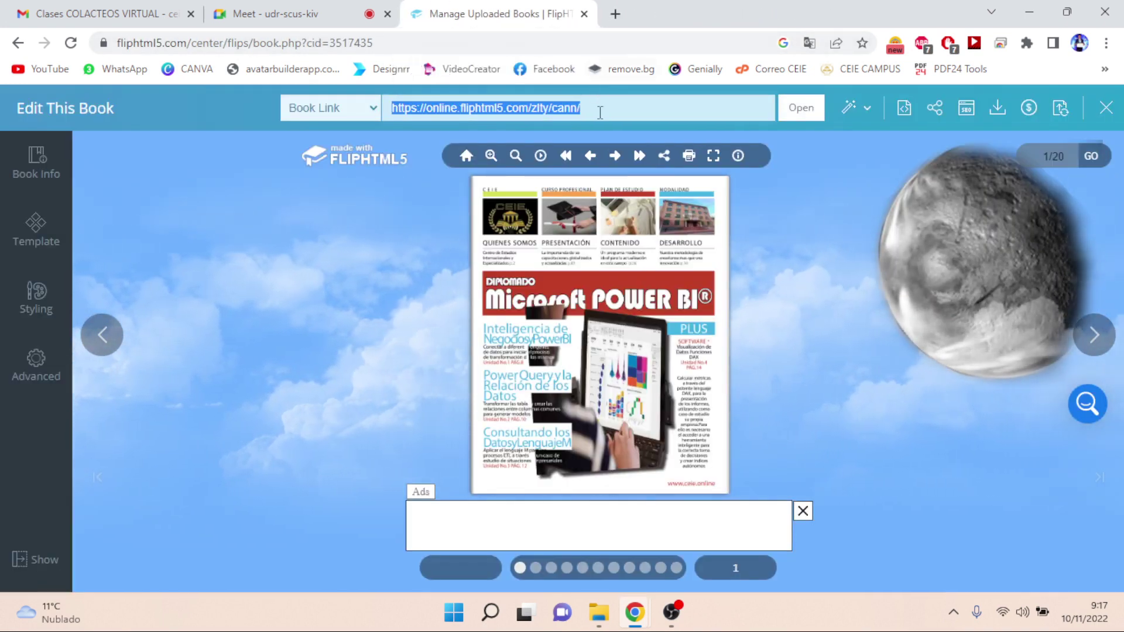
- Close the ad under the flipbook, switch to Meet, and dismiss the screen-visible notice
{"action": "left_click", "coordinate": [801, 515]}
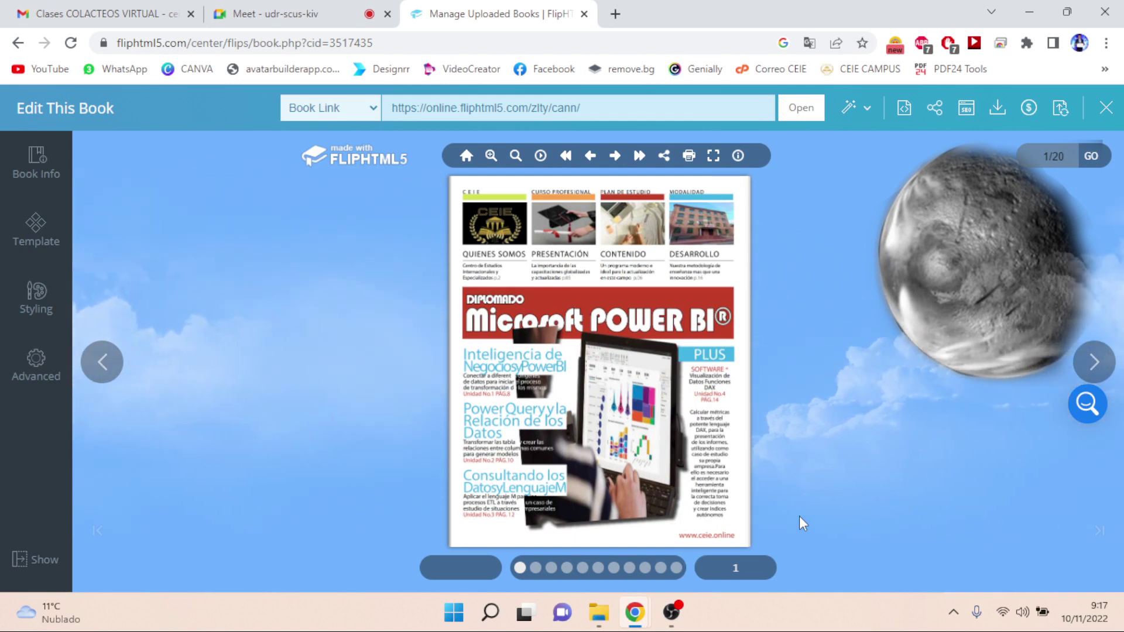
{"action": "left_click", "coordinate": [317, 17]}
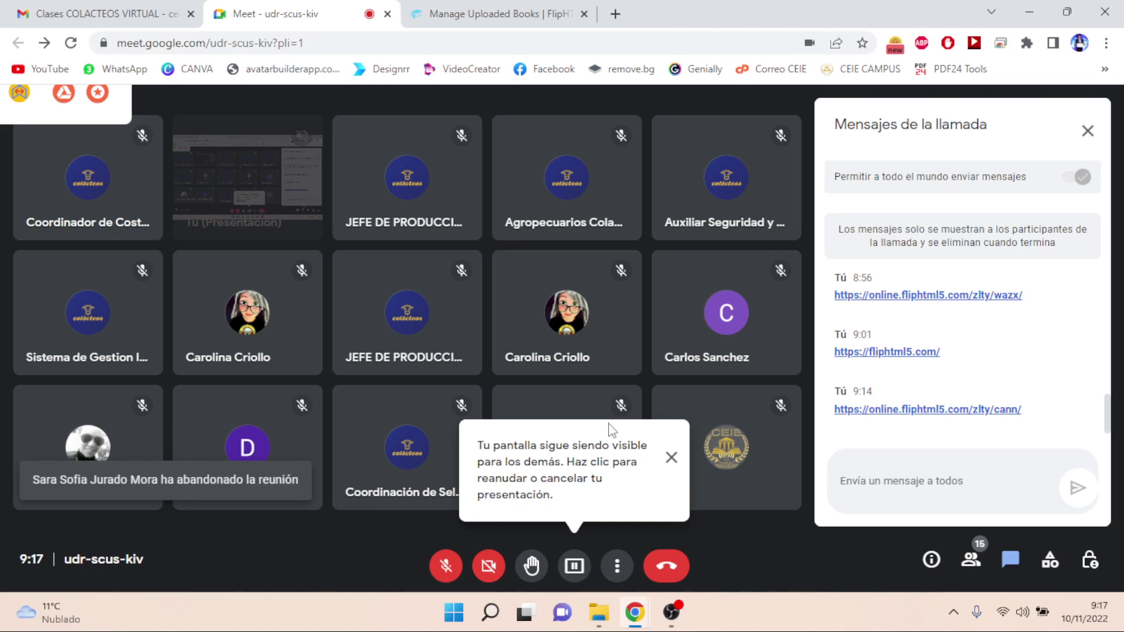
{"action": "left_click", "coordinate": [672, 458]}
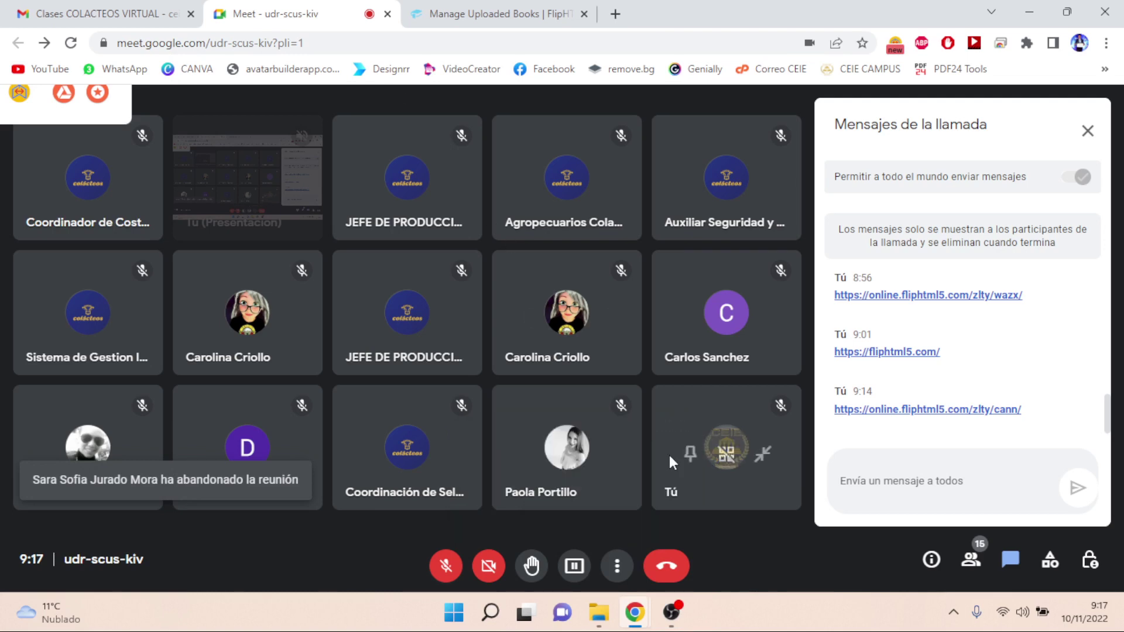
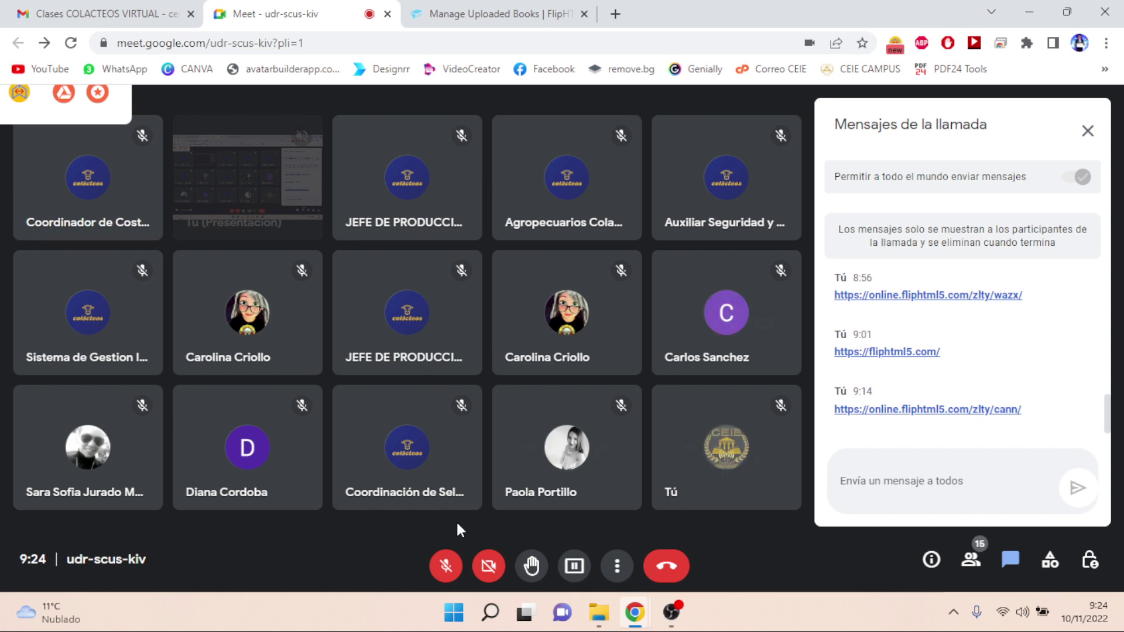
- Unmute the microphone and open the online.fliphtml5.com/hzdrc/gdfv/ flipbook link shared in chat
{"action": "left_click", "coordinate": [446, 566]}
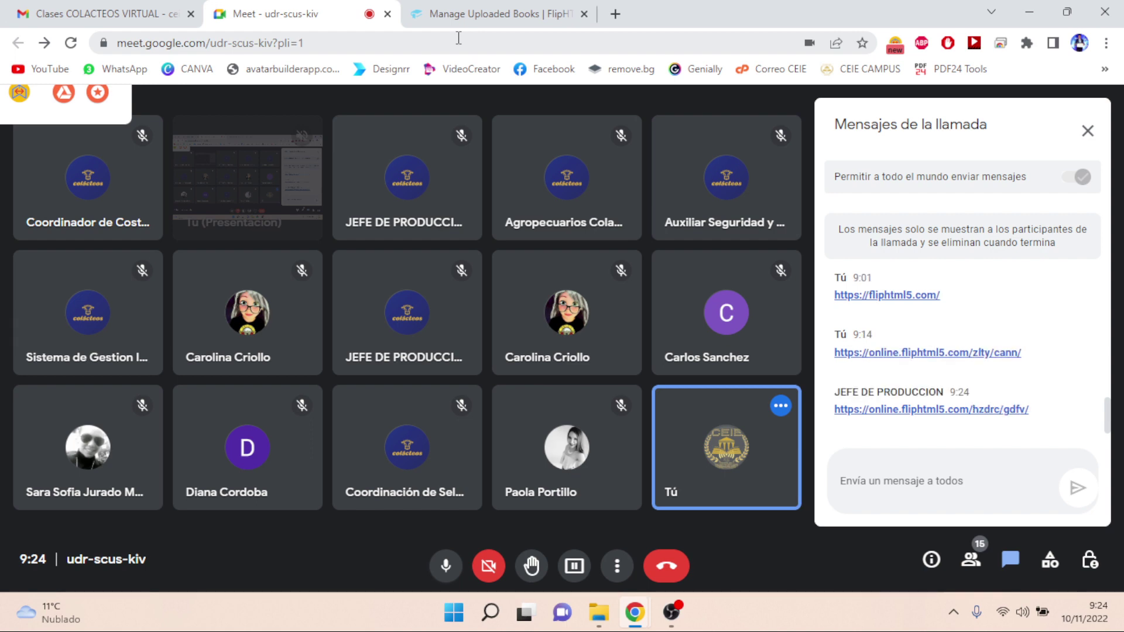
{"action": "left_click", "coordinate": [912, 410]}
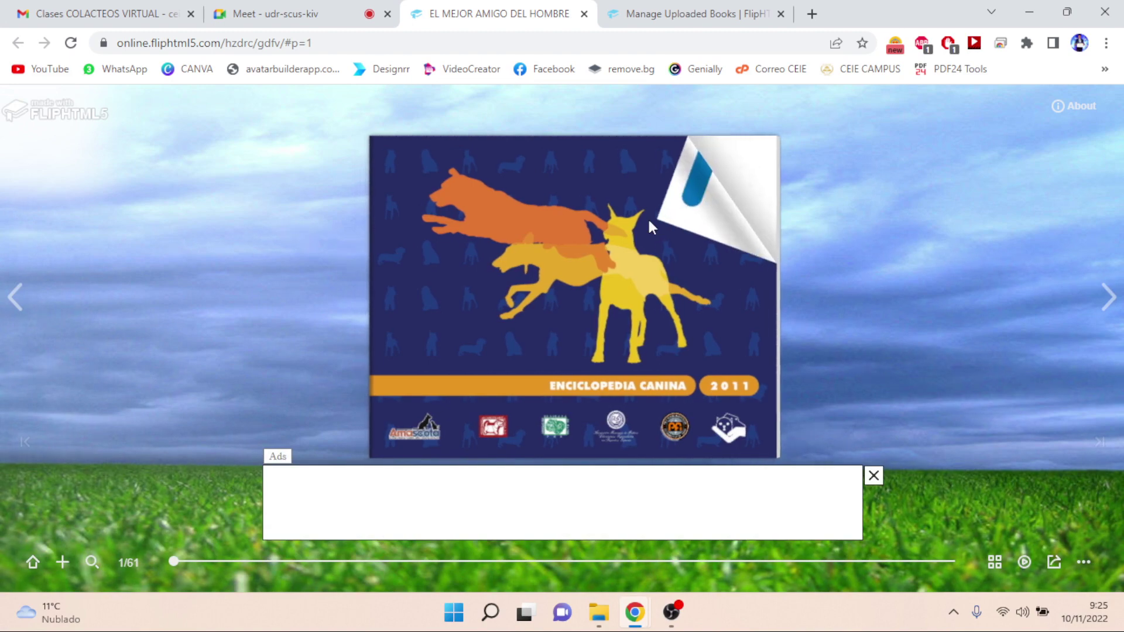
- Turn past the dog encyclopedia cover through the first spreads and close the ad below the book
{"action": "left_click", "coordinate": [648, 216]}
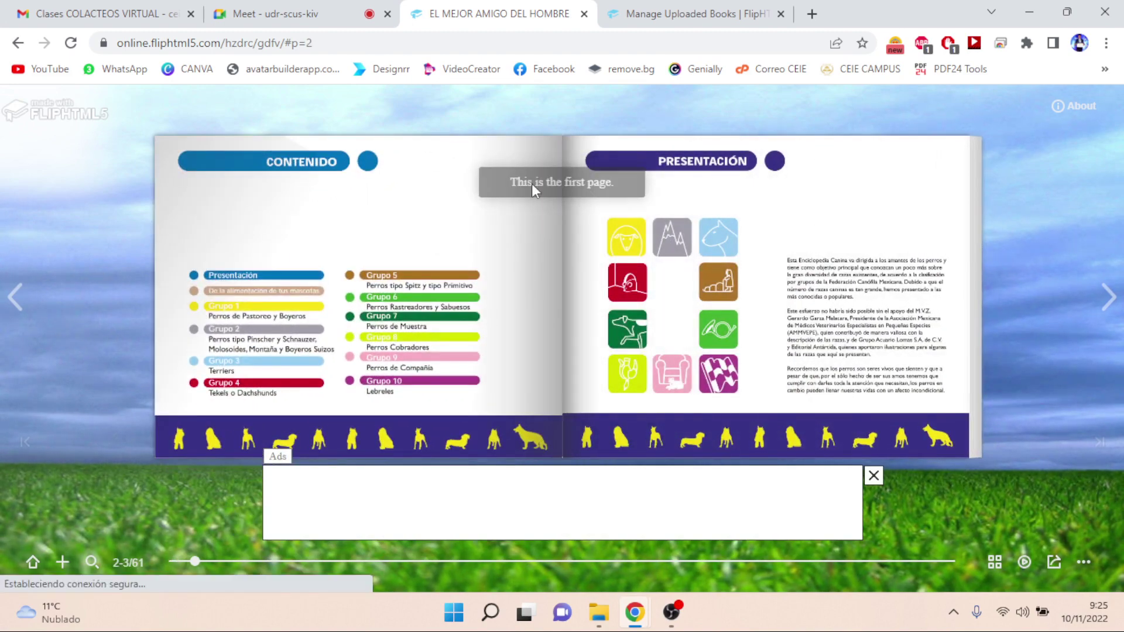
{"action": "left_click", "coordinate": [1105, 309]}
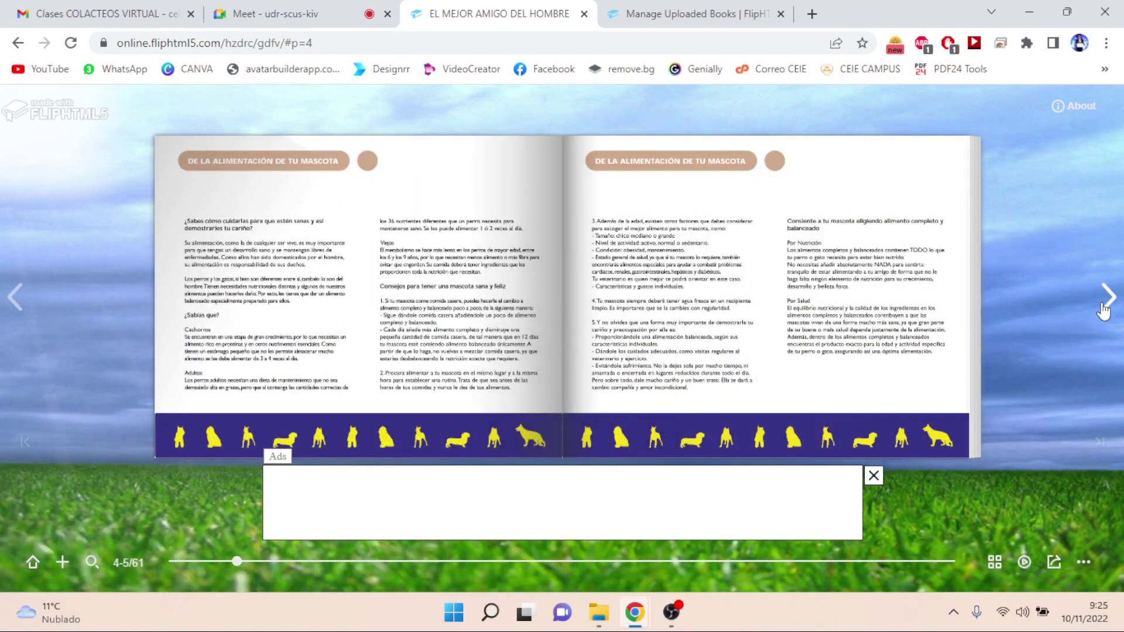
{"action": "left_click", "coordinate": [1105, 309]}
{"action": "left_click", "coordinate": [1105, 309]}
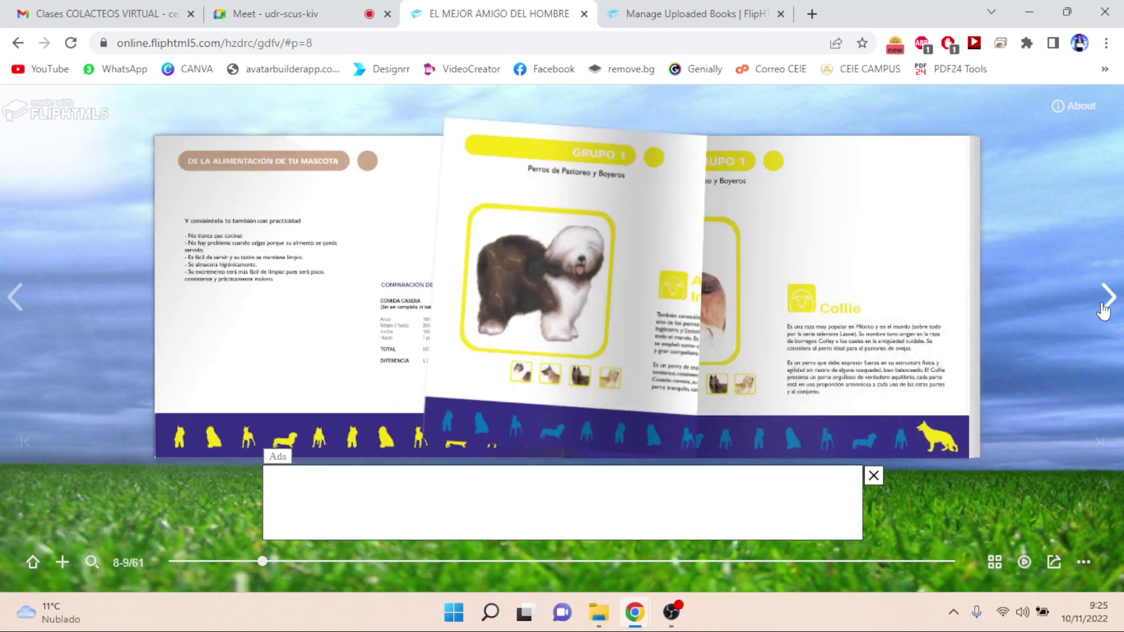
{"action": "left_click", "coordinate": [874, 475]}
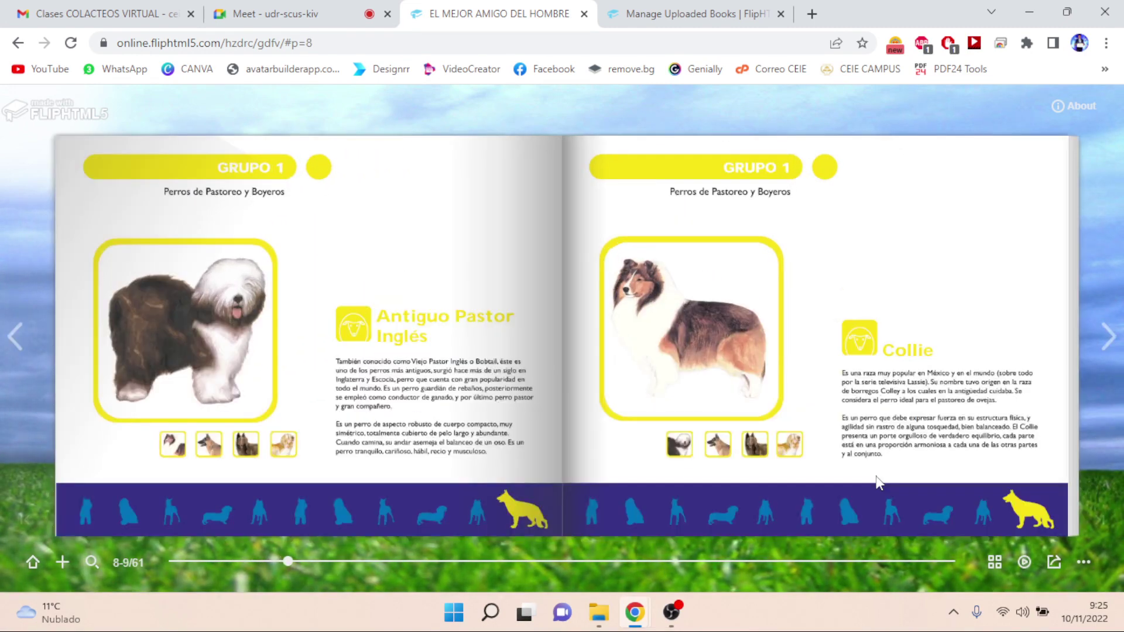
- Flip past Pastor Alemán, Briard and Bernés to the Mastín Inglés spread, then close the flipbook tab
{"action": "left_click", "coordinate": [1107, 346]}
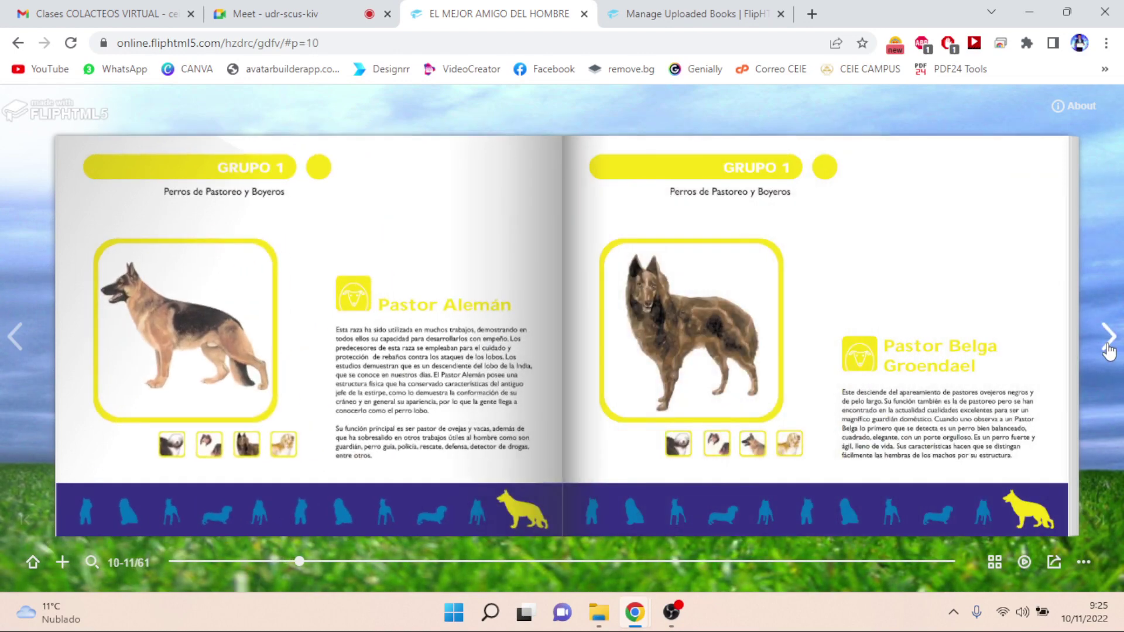
{"action": "left_click", "coordinate": [1108, 350]}
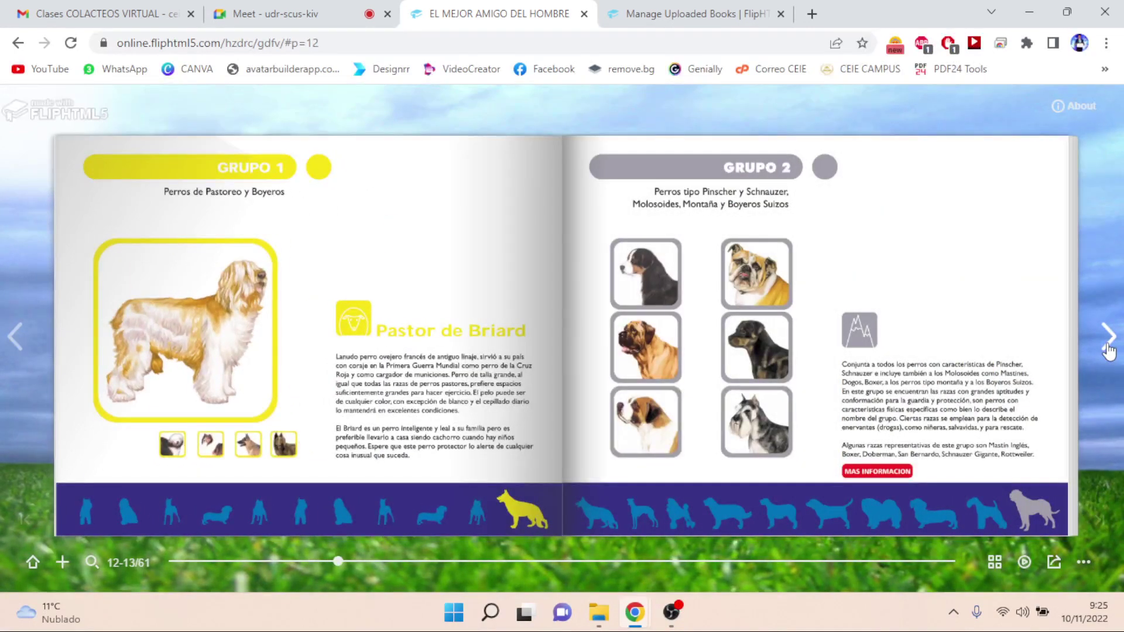
{"action": "left_click", "coordinate": [1108, 350]}
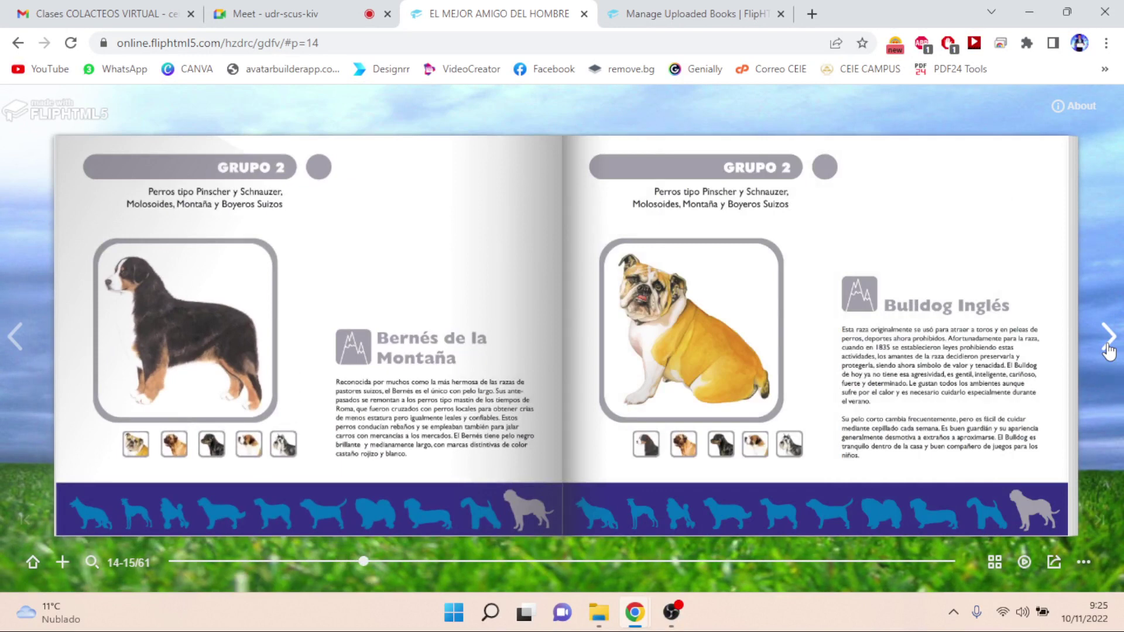
{"action": "left_click", "coordinate": [1108, 351]}
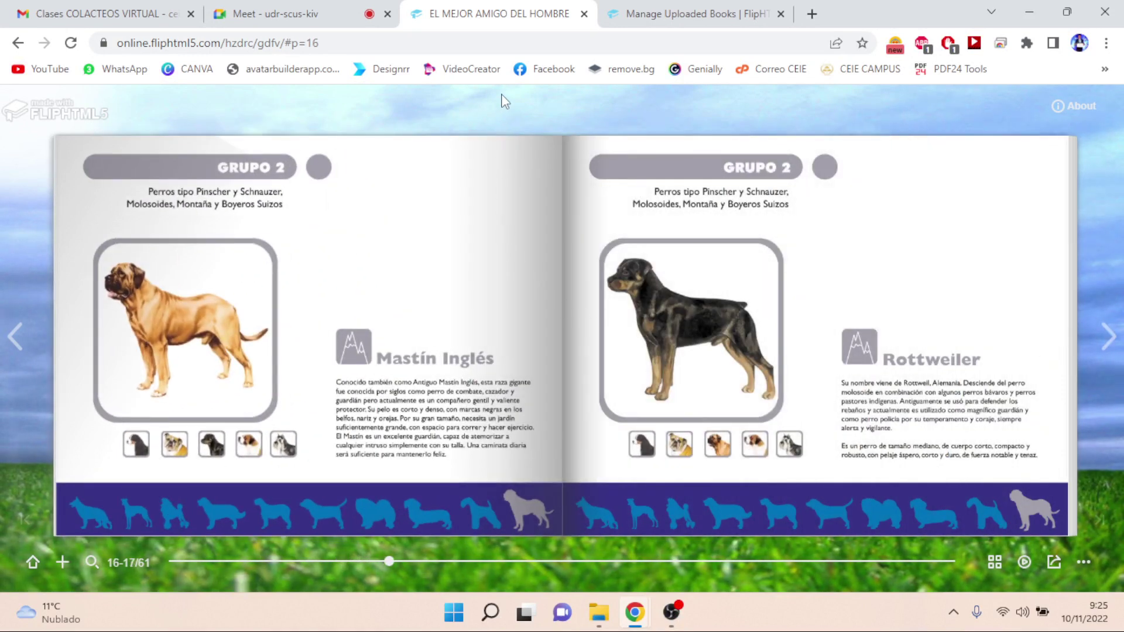
{"action": "left_click", "coordinate": [584, 13]}
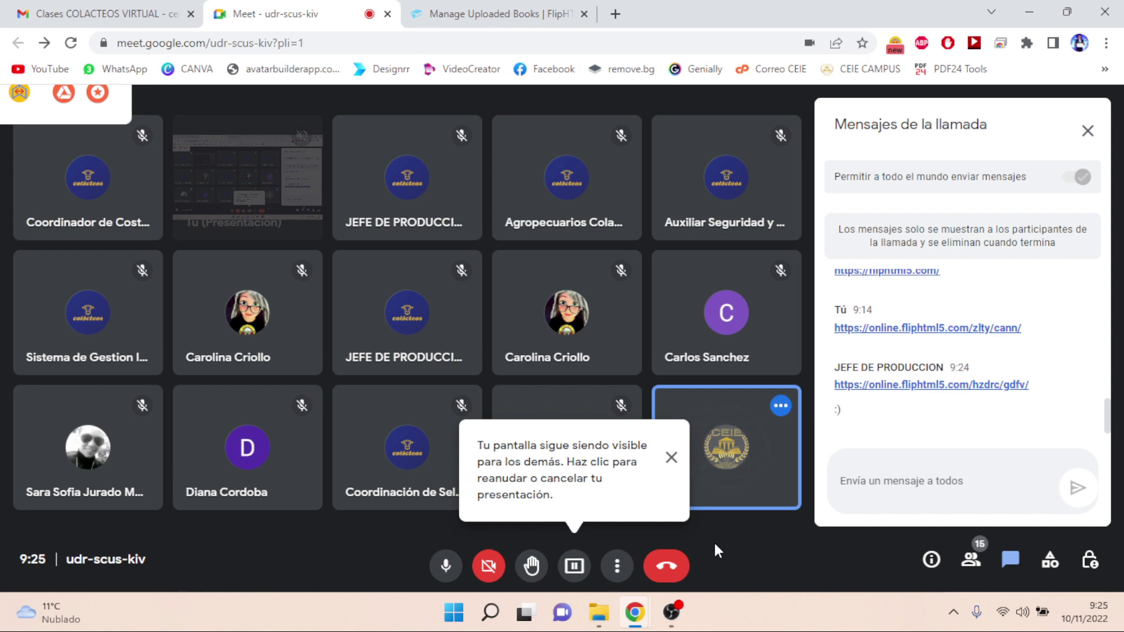
- Dismiss the 'Tu pantalla sigue siendo visible' notice and switch to the FlipHTML5 book editor tab
{"action": "left_click", "coordinate": [671, 457]}
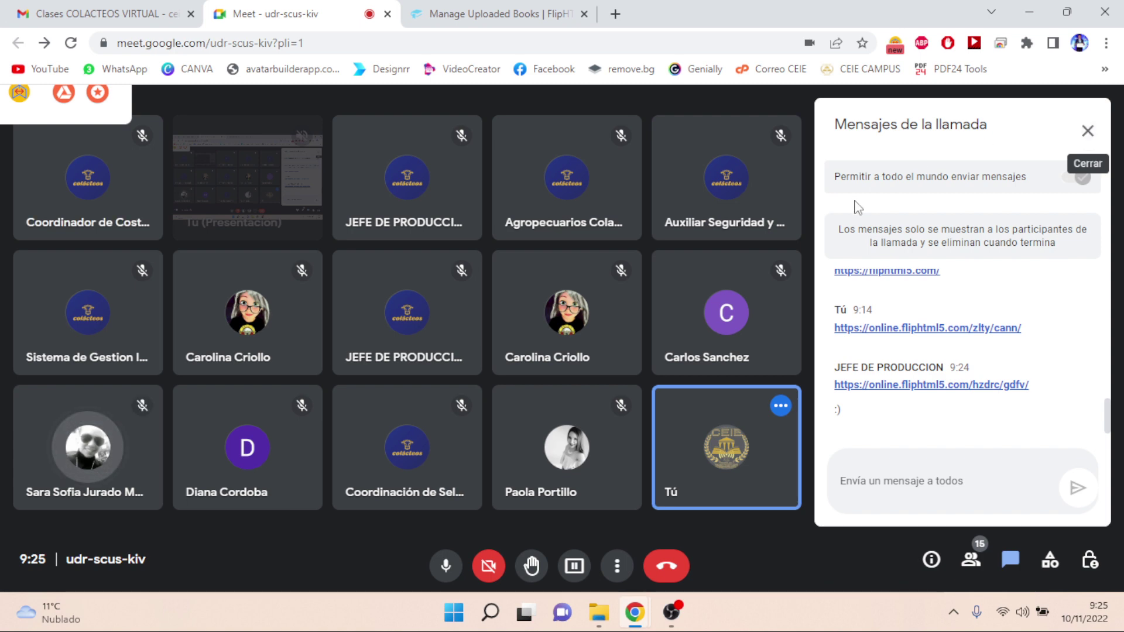
{"action": "left_click", "coordinate": [540, 19]}
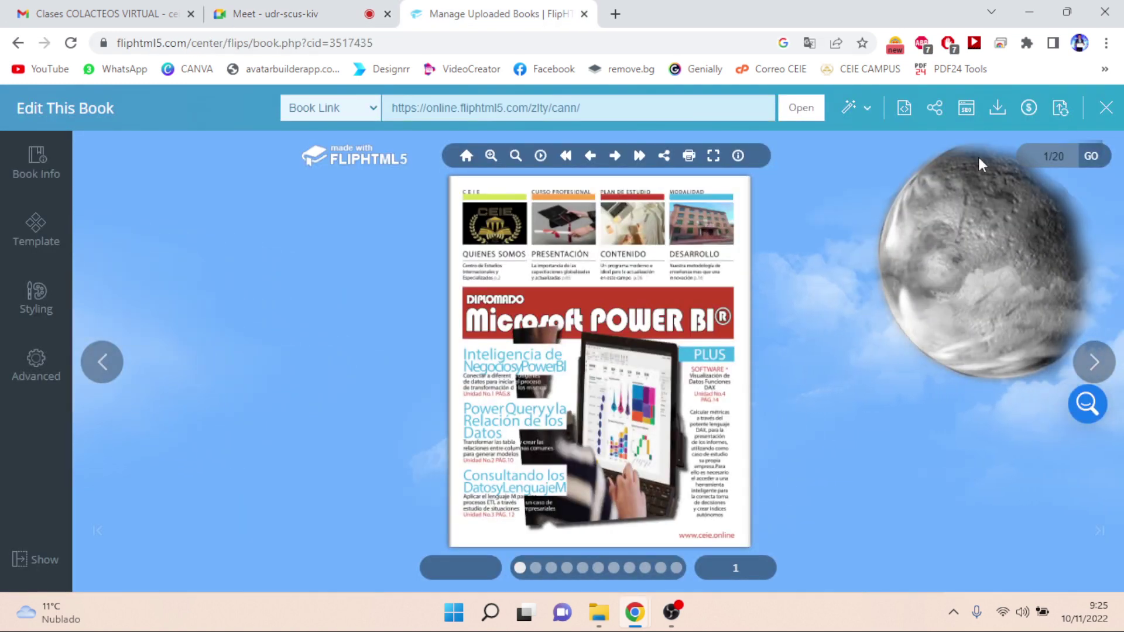
- Close the Edit This Book editor and log out of the FlipHTML5 account
{"action": "left_click", "coordinate": [1105, 113]}
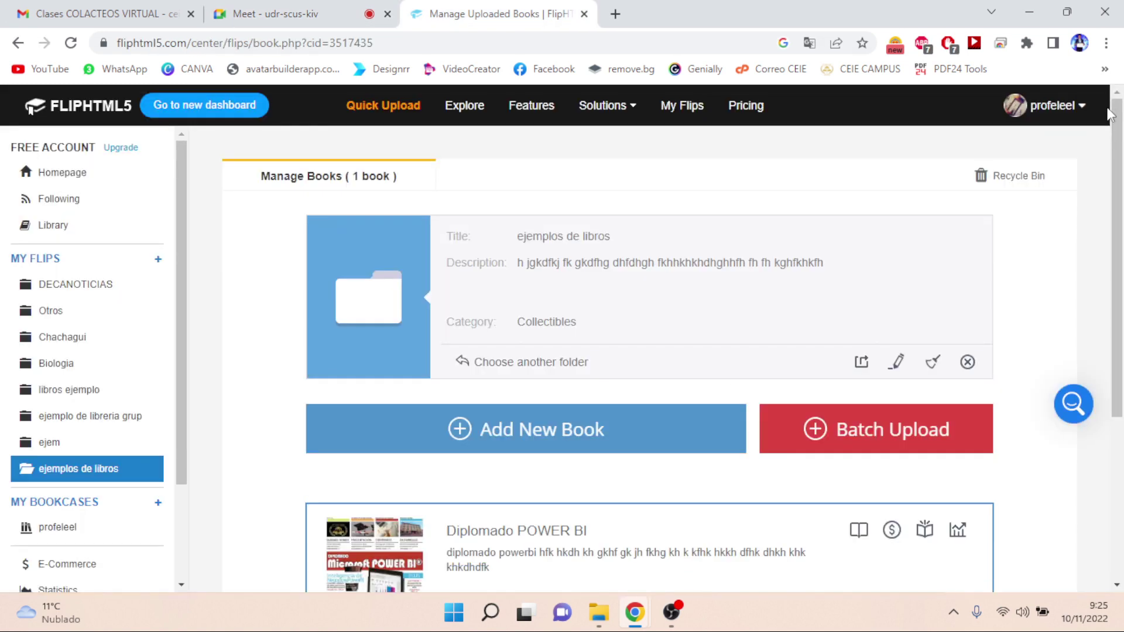
{"action": "left_click", "coordinate": [1076, 109]}
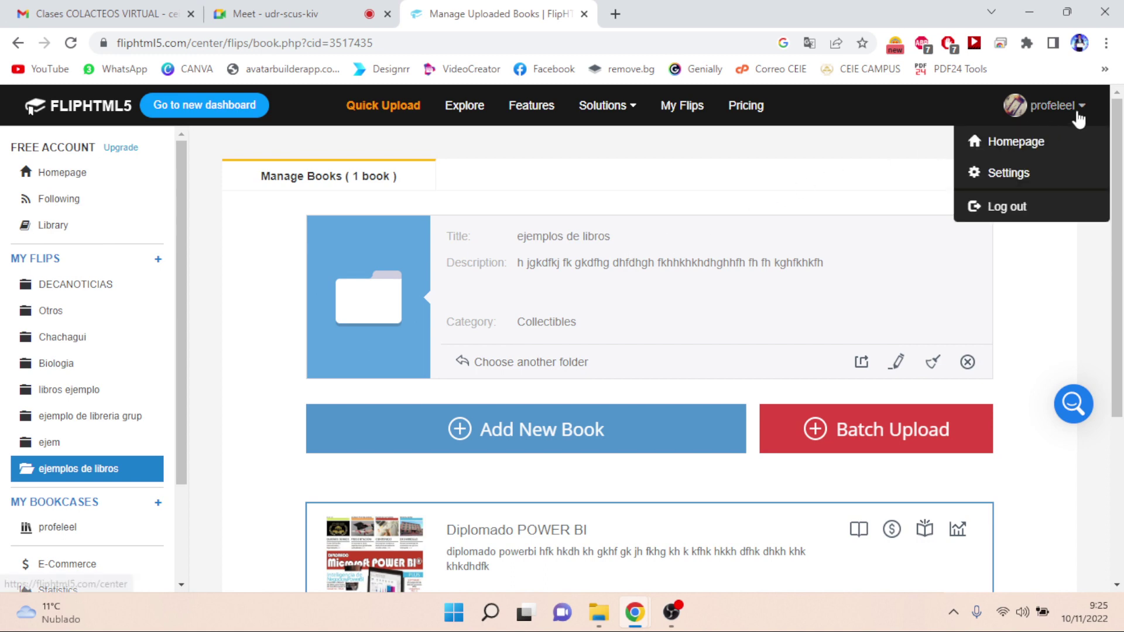
{"action": "left_click", "coordinate": [1005, 212]}
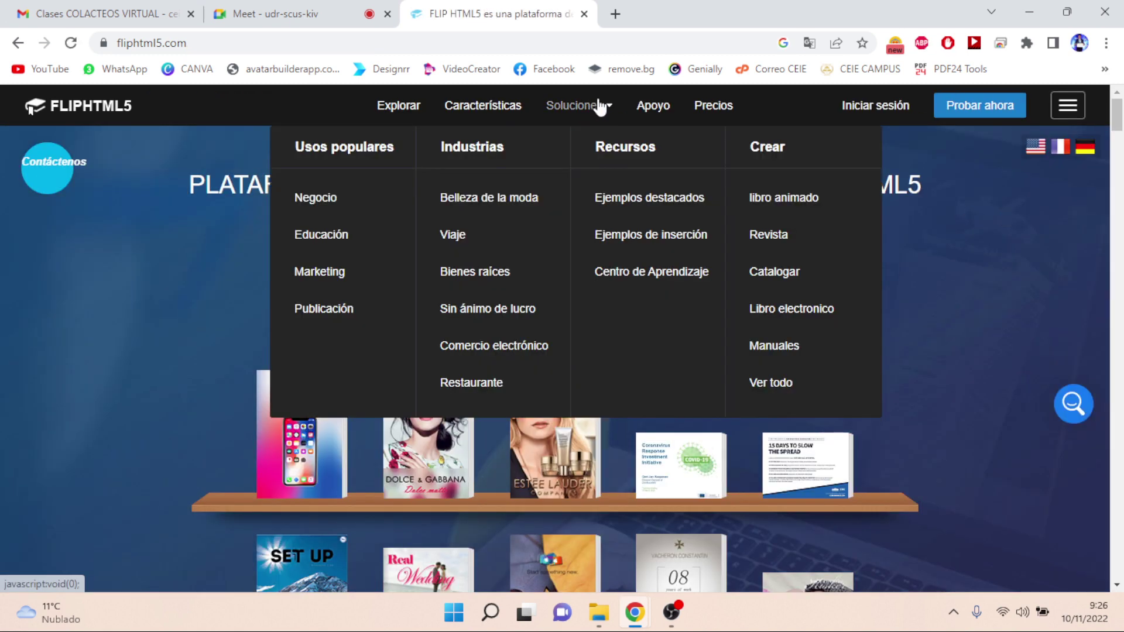
{"action": "left_click", "coordinate": [591, 47]}
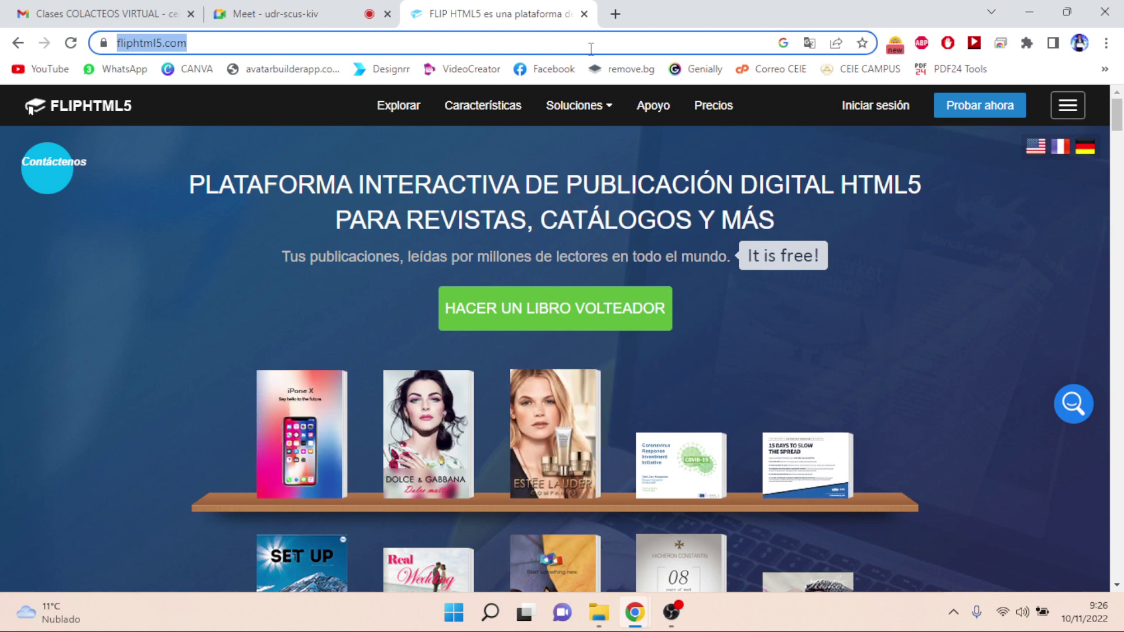
- Search Google for 'posterini', open the Posterini.com site and select its web address
{"action": "type", "text": "post"}
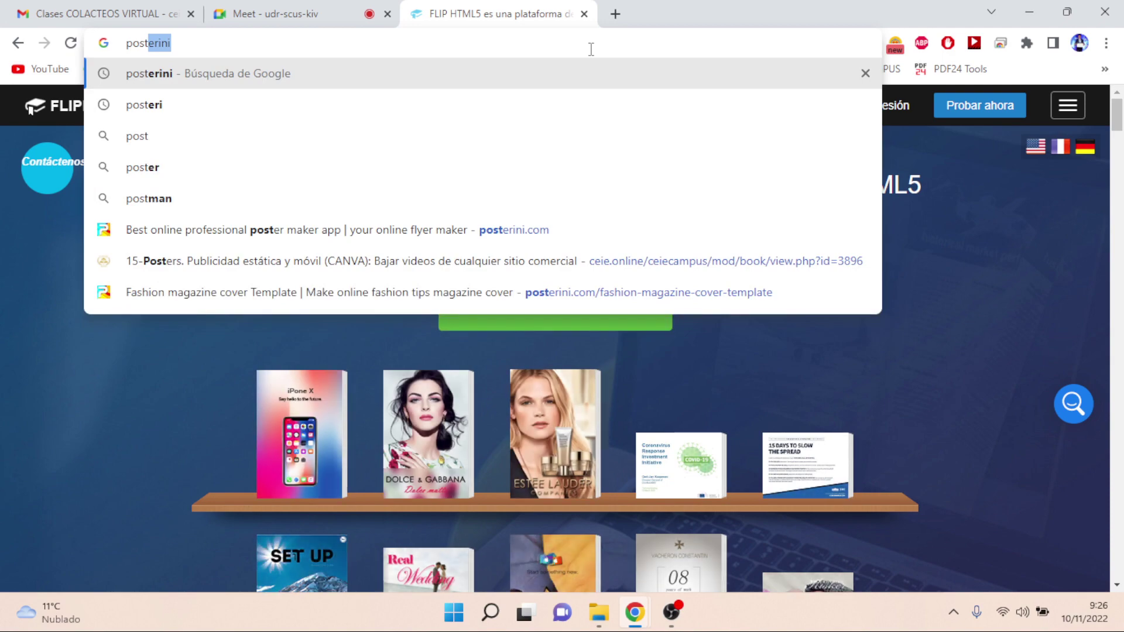
{"action": "key", "text": "Return"}
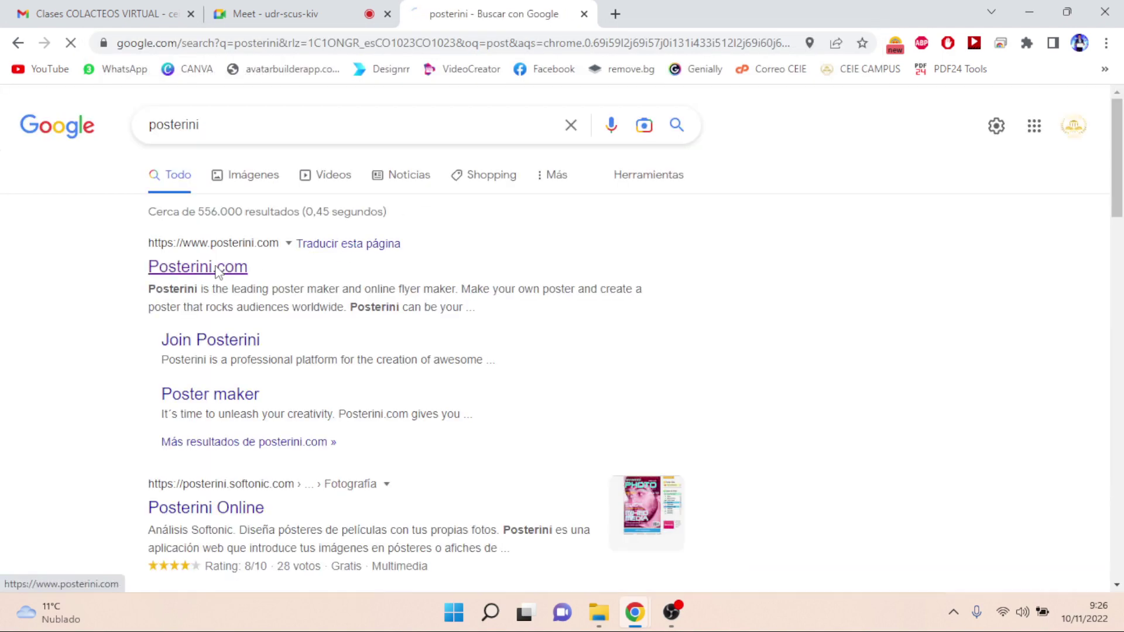
{"action": "left_click", "coordinate": [216, 269]}
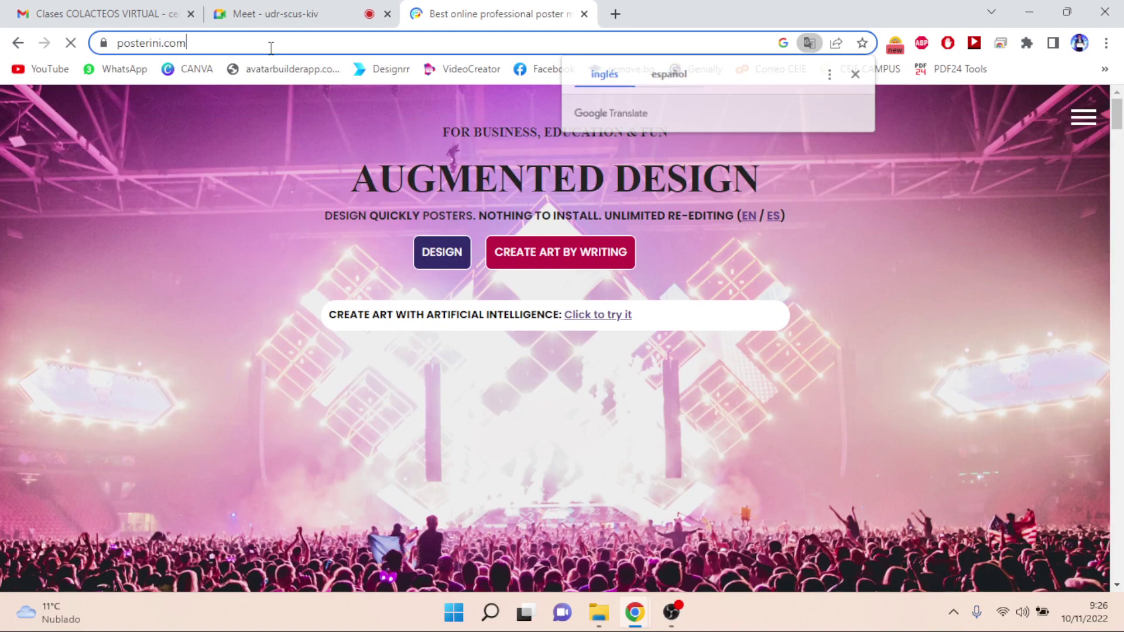
{"action": "left_click", "coordinate": [270, 47]}
{"action": "key", "text": "ctrl+c"}
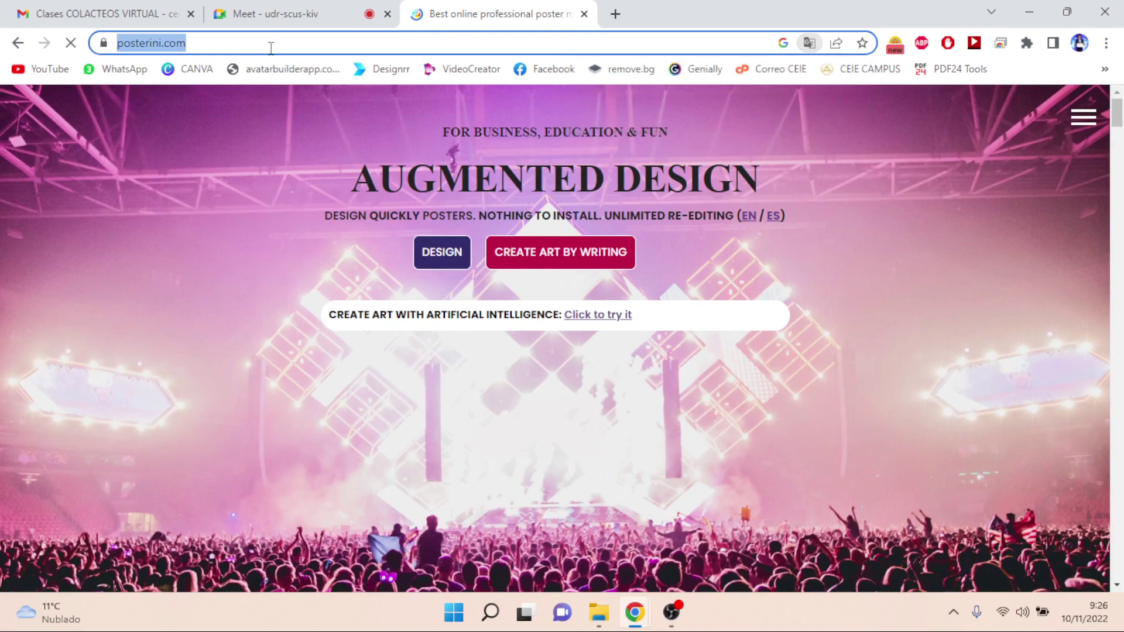
{"action": "left_click", "coordinate": [314, 9]}
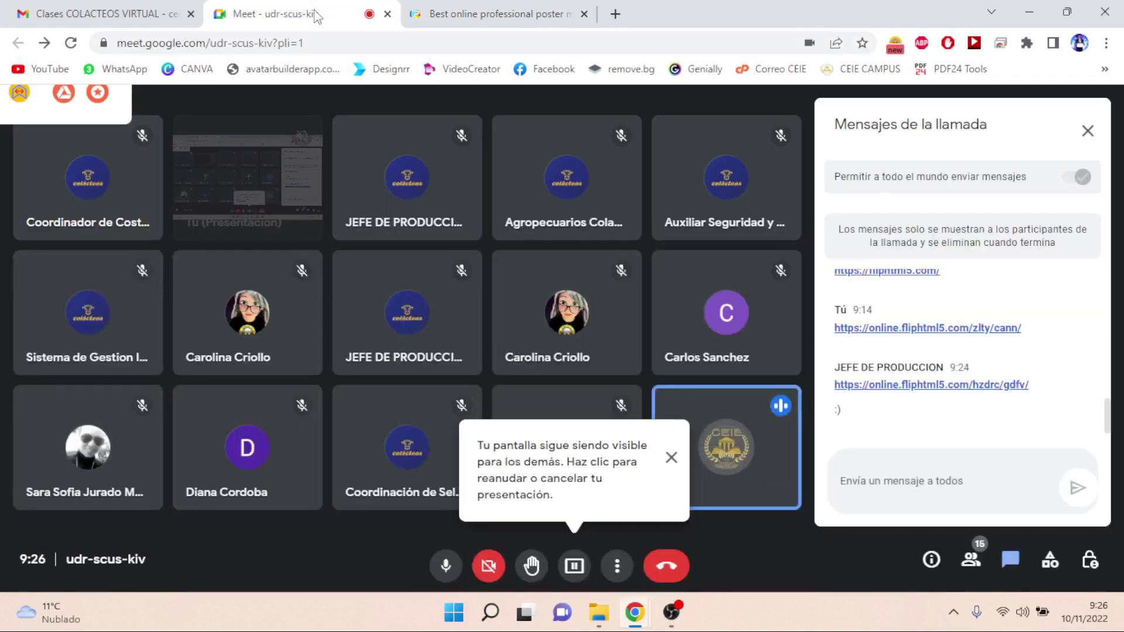
{"action": "left_click", "coordinate": [884, 485]}
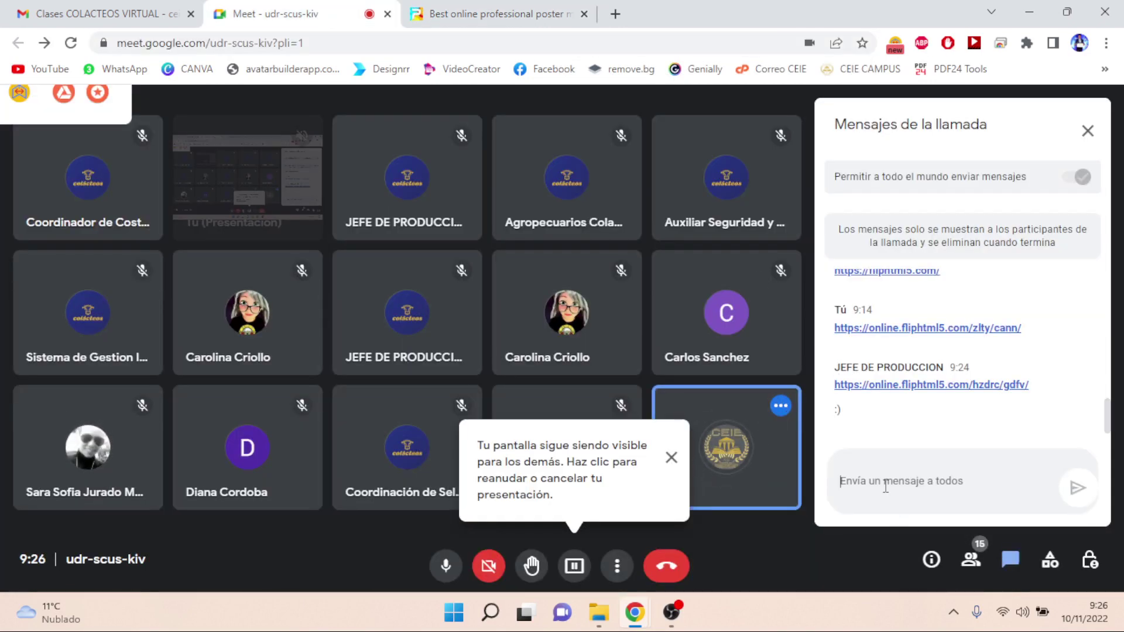
{"action": "key", "text": "ctrl+v"}
{"action": "key", "text": "Return"}
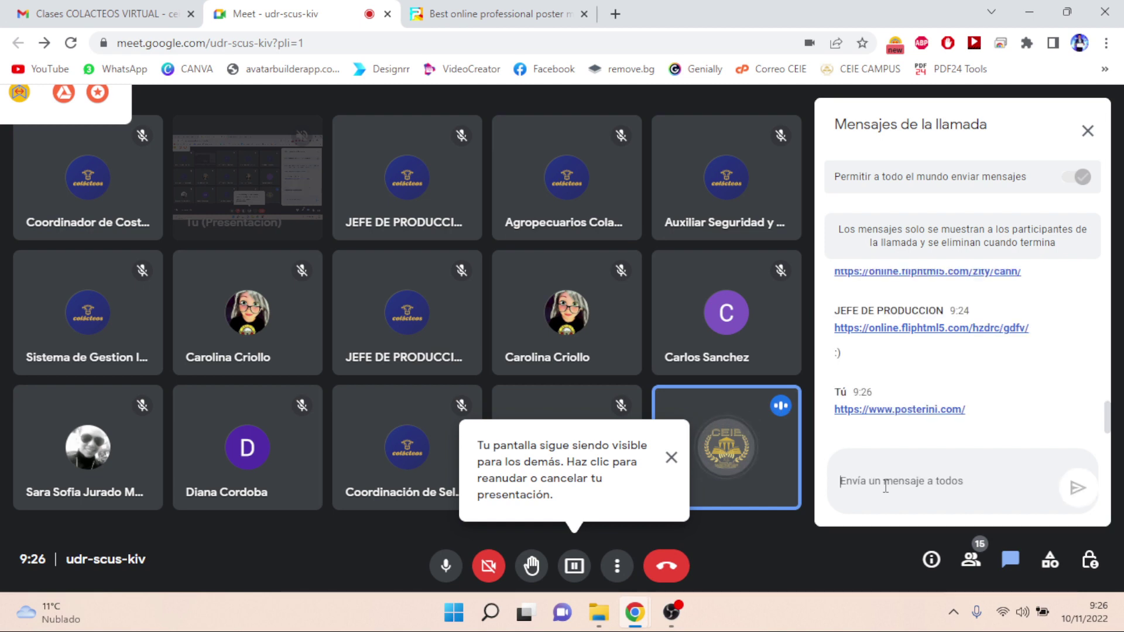
{"action": "left_click", "coordinate": [671, 457]}
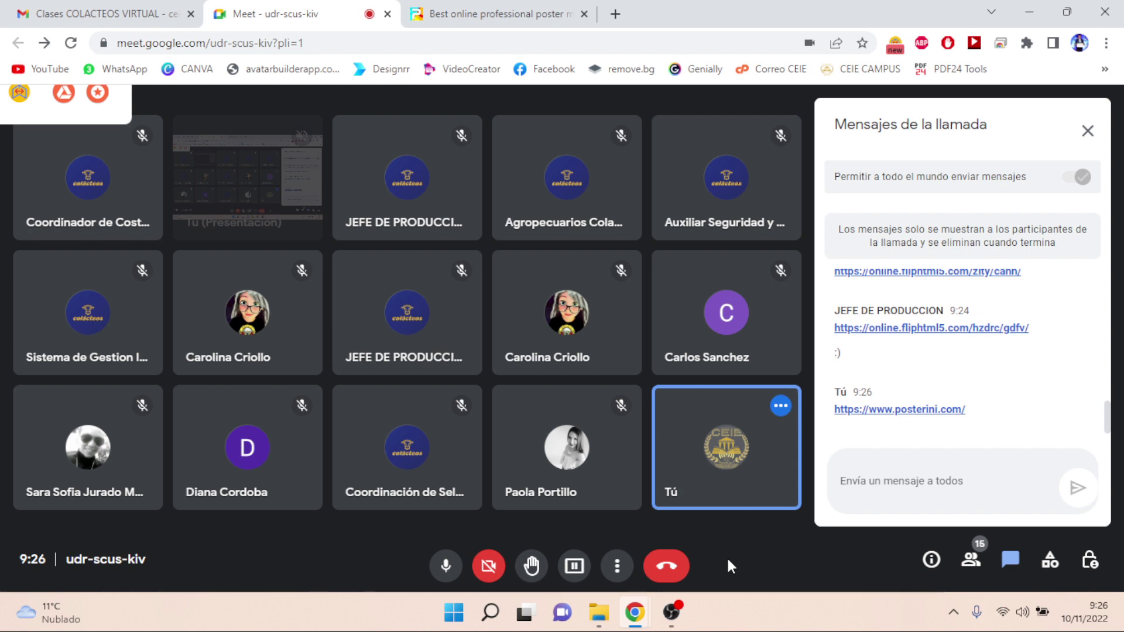
- On Posterini, scroll the gallery and open the News Magazine template with its 'Towards The Future' cover
{"action": "left_click", "coordinate": [463, 15]}
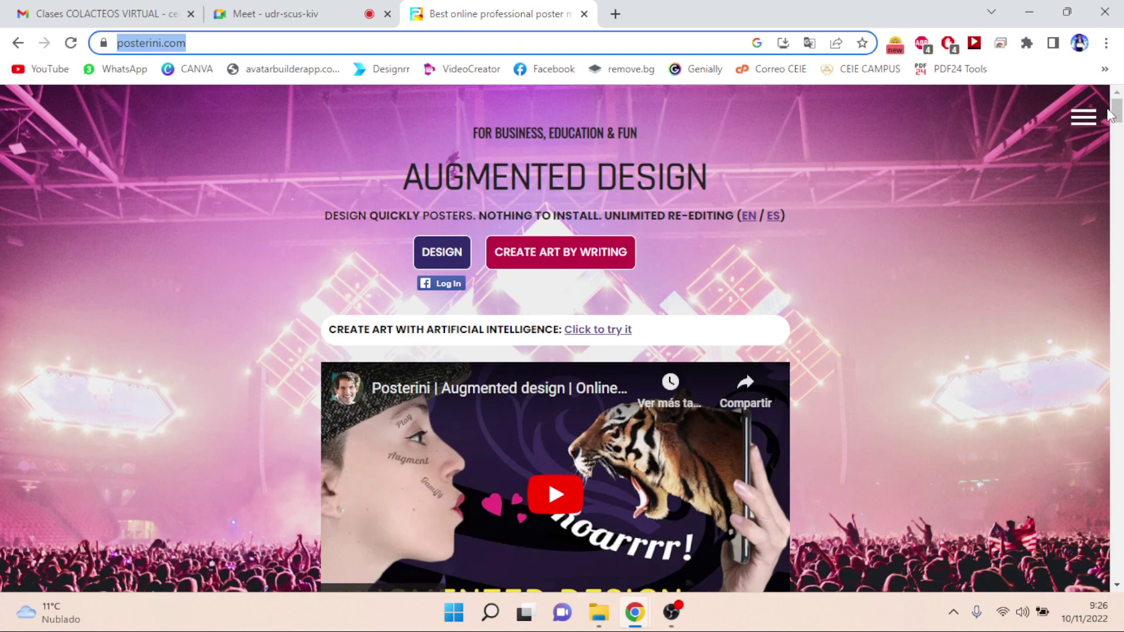
{"action": "left_click_drag", "start_coordinate": [1122, 117], "coordinate": [1119, 241]}
{"action": "left_click", "coordinate": [941, 321]}
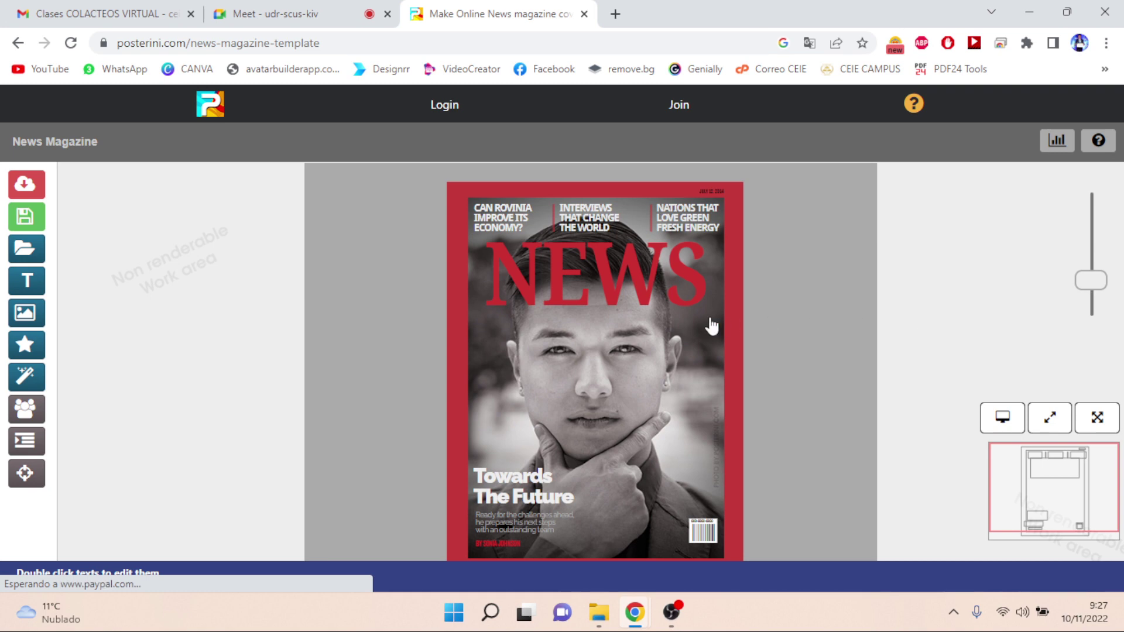
- Replace the NEWS masthead text with 'colacteos'
{"action": "left_click", "coordinate": [637, 280]}
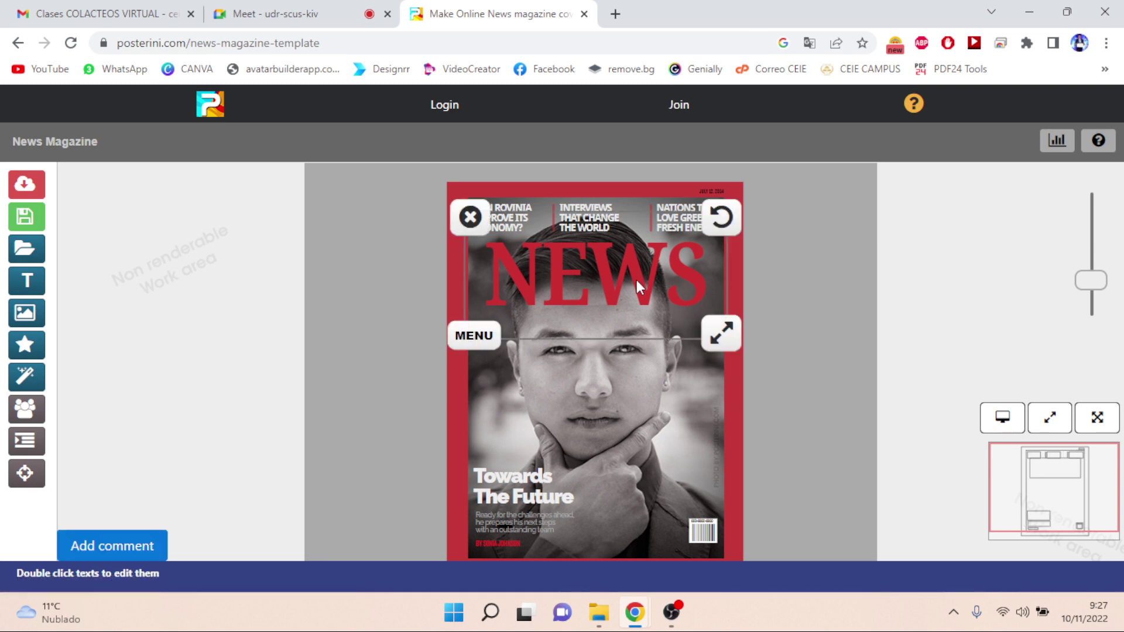
{"action": "double_click", "coordinate": [637, 280]}
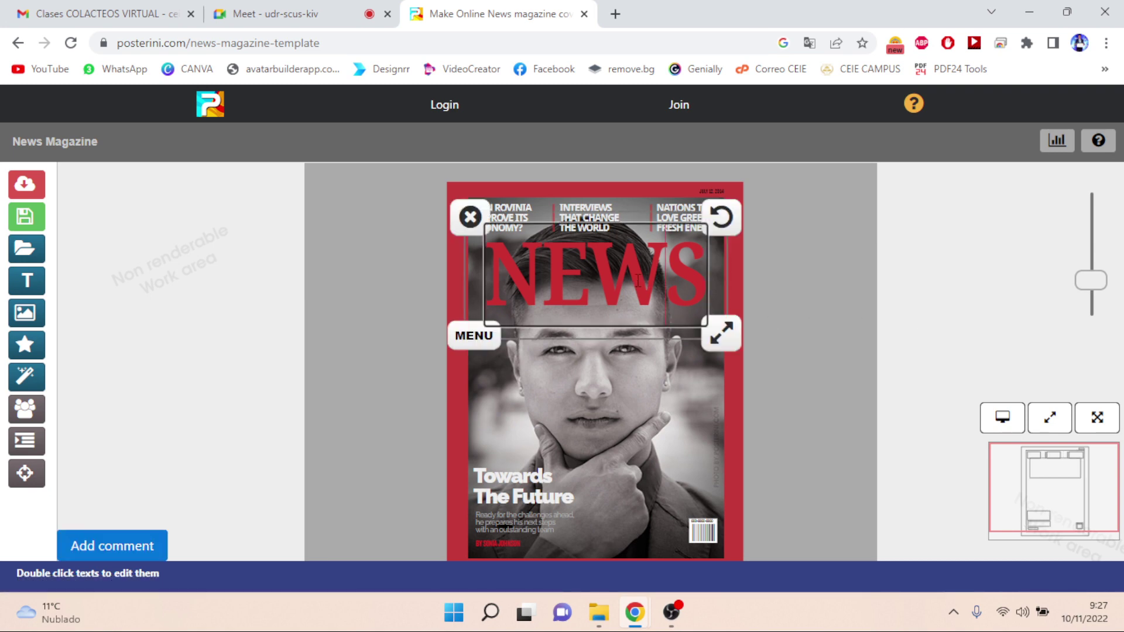
{"action": "key", "text": "BackSpace"}
{"action": "key", "text": "BackSpace"}
{"action": "key", "text": "BackSpace"}
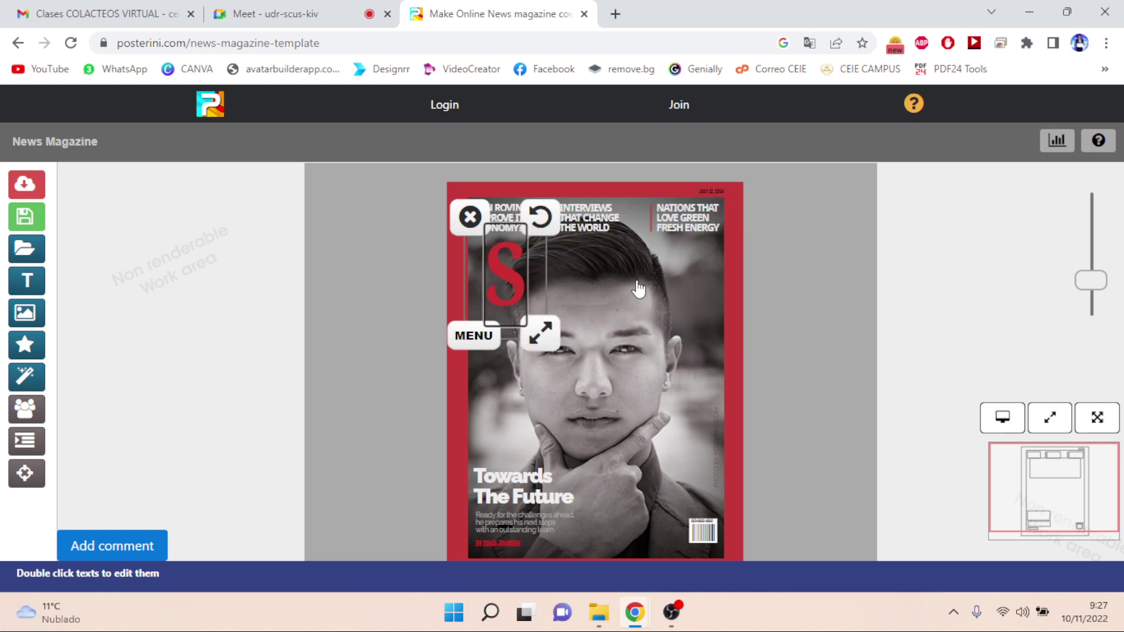
{"action": "key", "text": "BackSpace"}
{"action": "type", "text": "cola"}
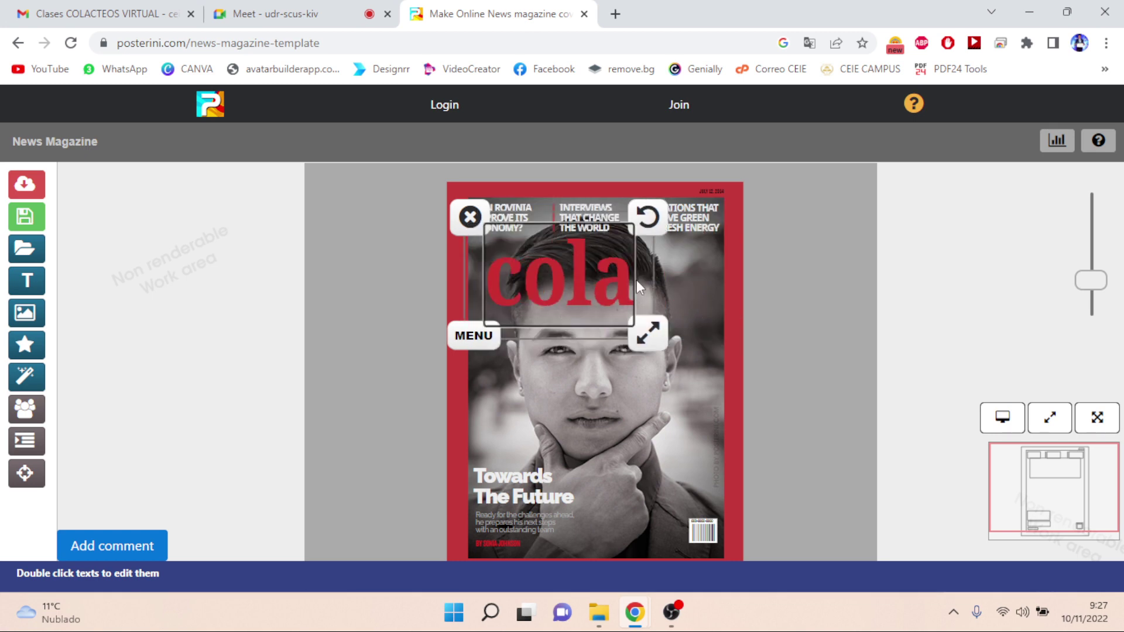
{"action": "key", "text": "BackSpace"}
{"action": "key", "text": "BackSpace"}
{"action": "key", "text": "BackSpace"}
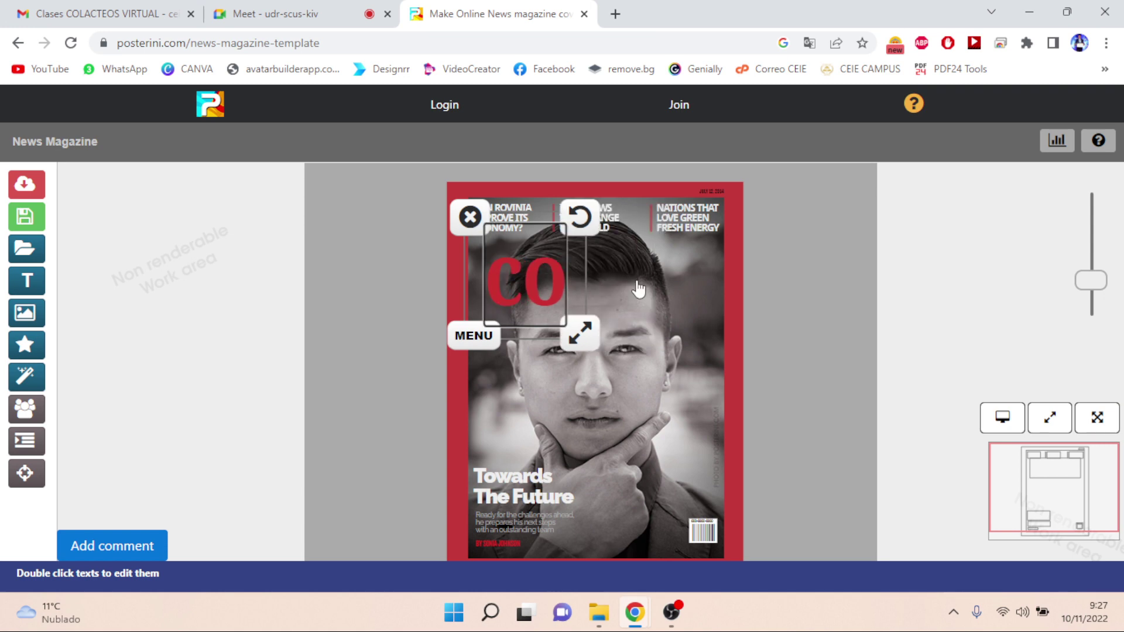
{"action": "key", "text": "BackSpace"}
{"action": "type", "text": "cola"}
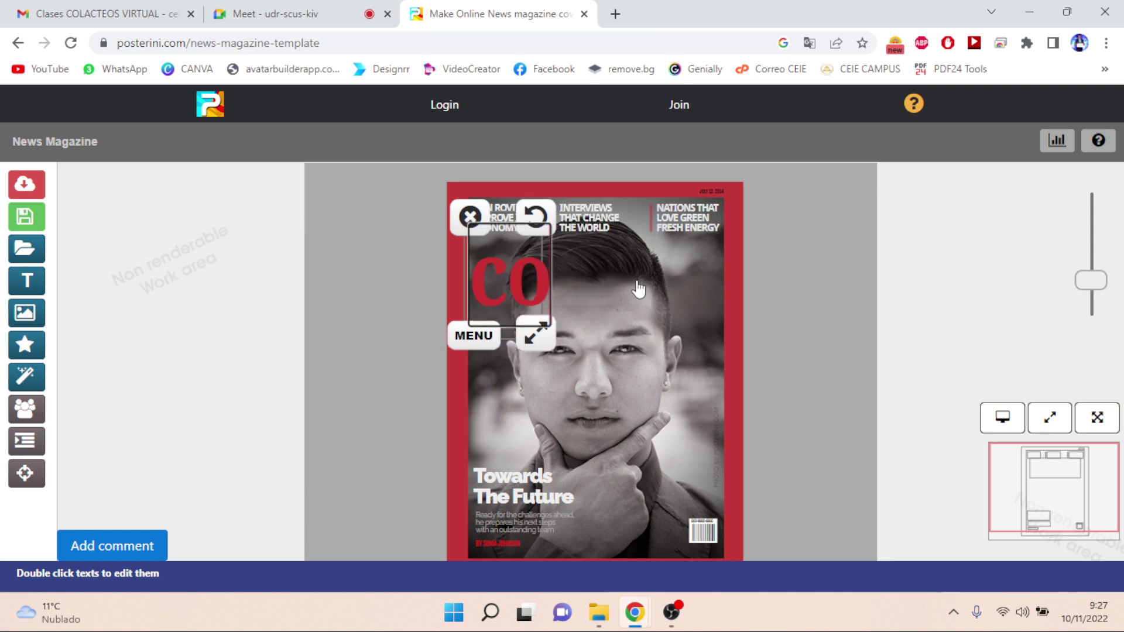
{"action": "type", "text": "cteos"}
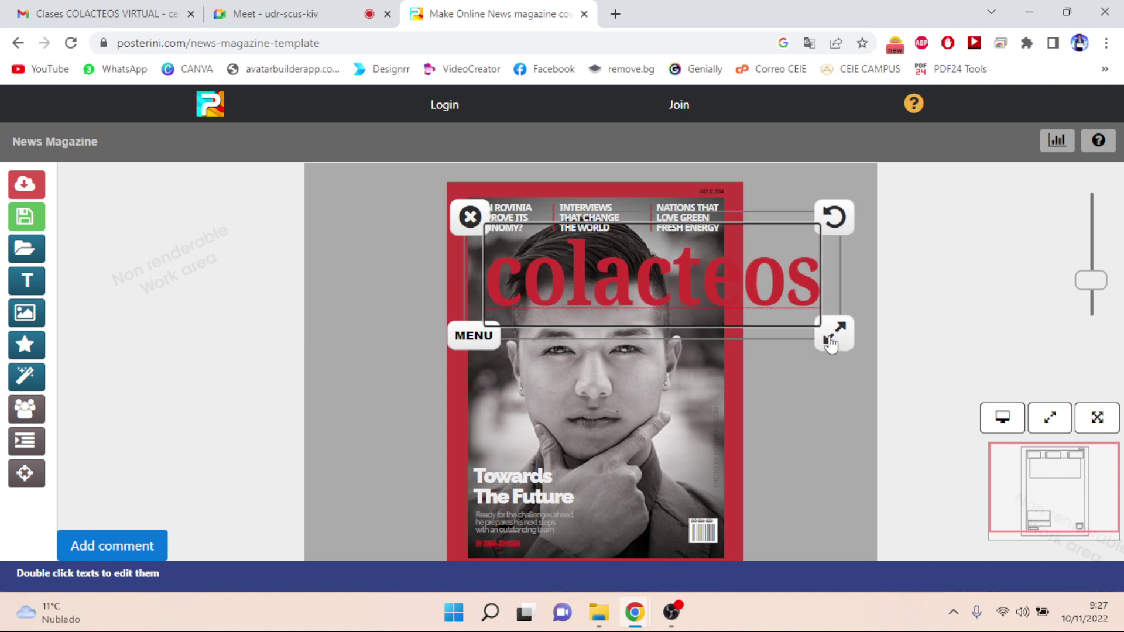
- Shrink the 'colacteos' title to fit across the cover and open the Image options
{"action": "left_click_drag", "start_coordinate": [825, 344], "coordinate": [726, 346]}
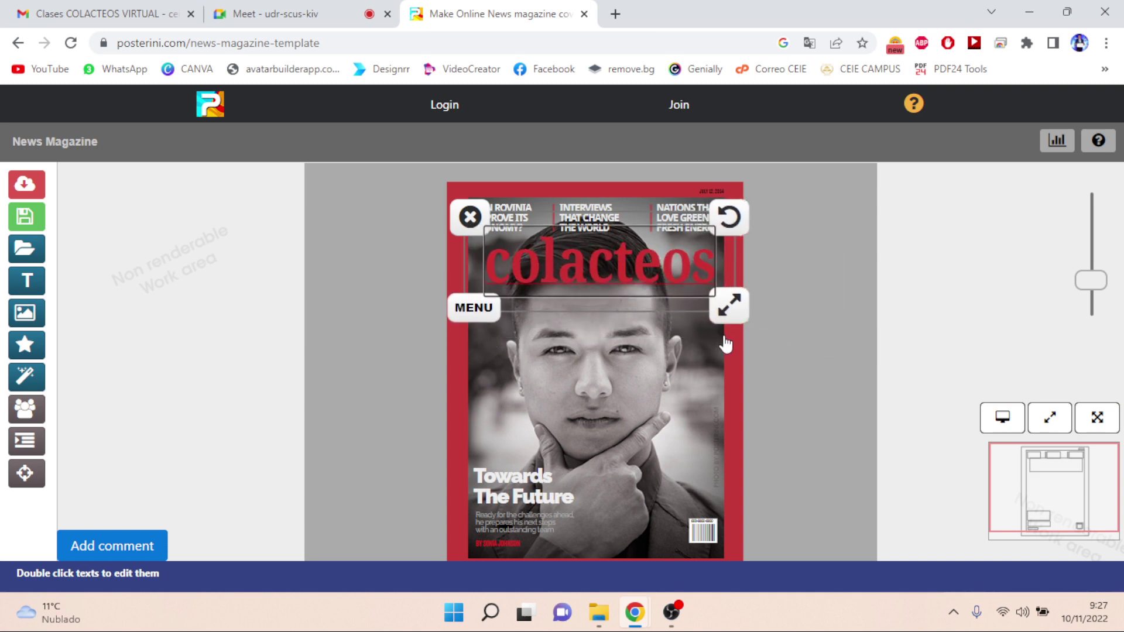
{"action": "left_click", "coordinate": [638, 410]}
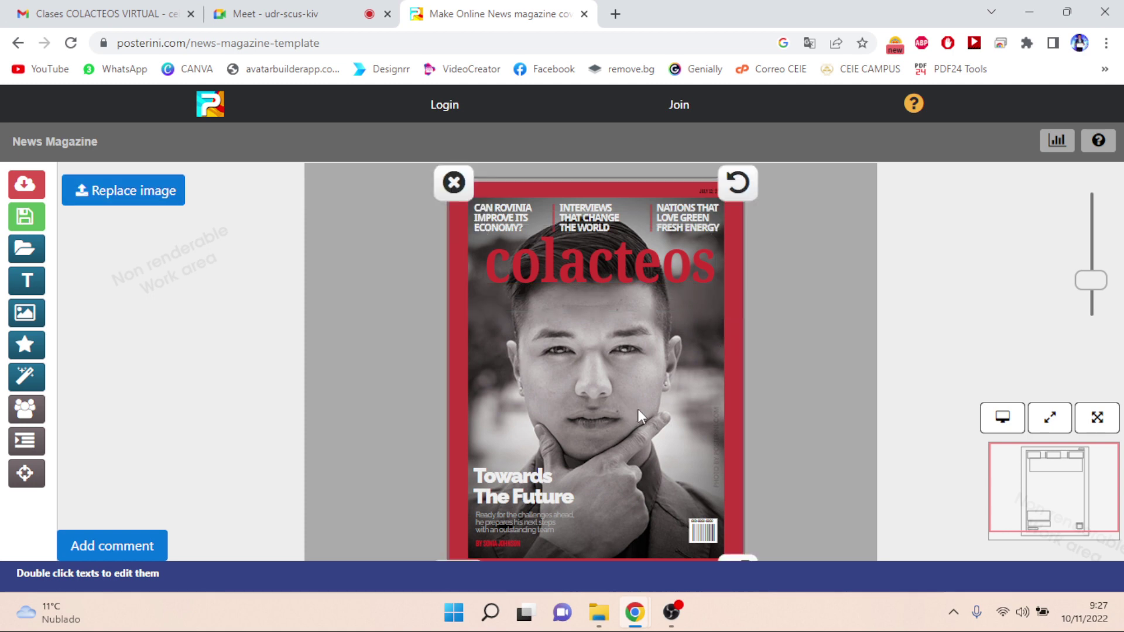
{"action": "left_click", "coordinate": [35, 312]}
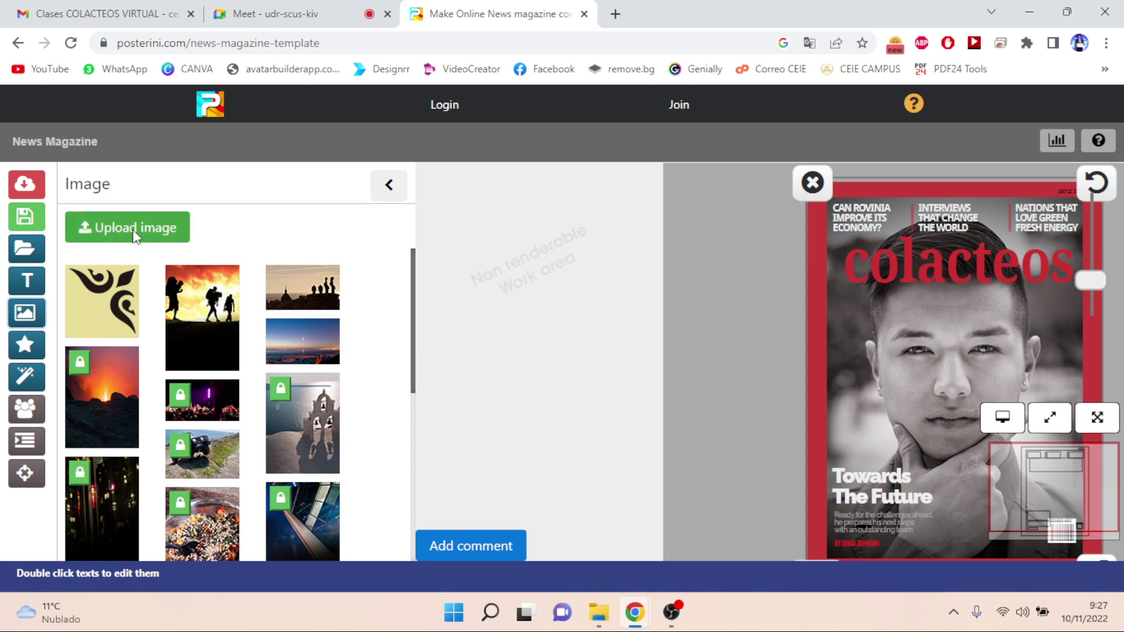
- Back out of the image-upload Sign Up page and open the GLAMGIRL Girly Magazine template
{"action": "left_click", "coordinate": [134, 234]}
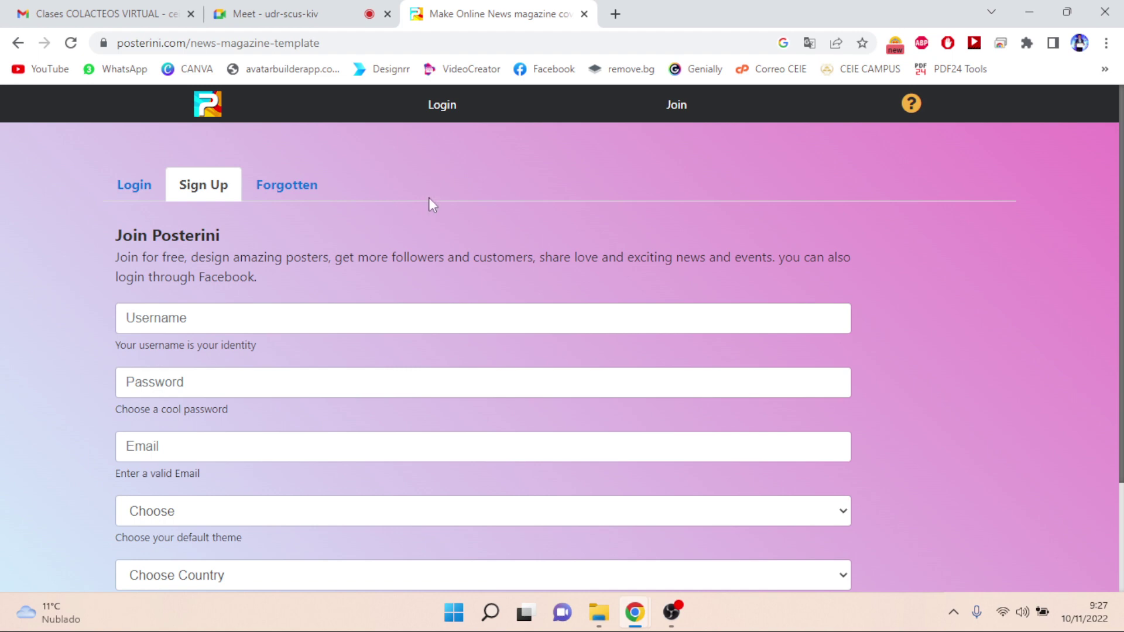
{"action": "left_click", "coordinate": [18, 49]}
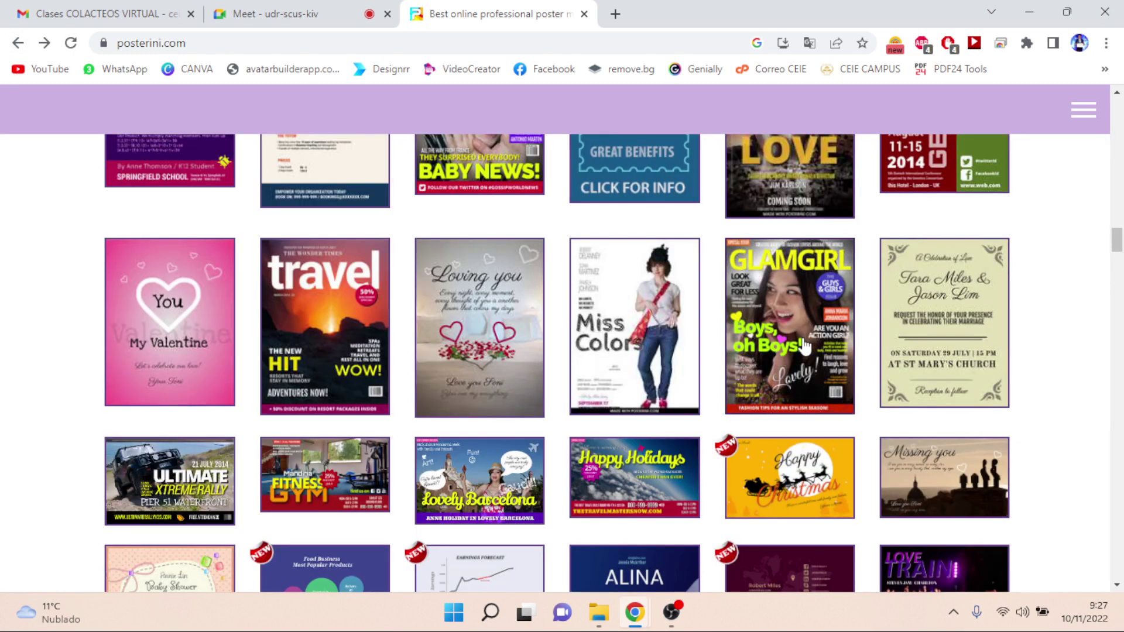
{"action": "left_click", "coordinate": [806, 347]}
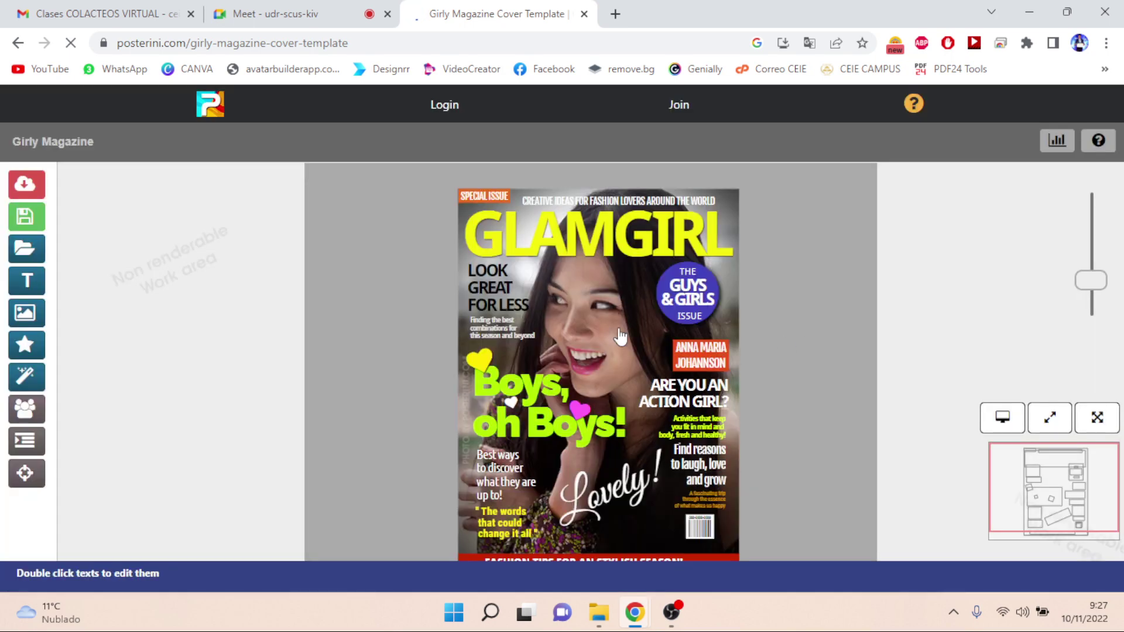
- Replace the GLAMGIRL masthead text with 'colacteos'
{"action": "left_click", "coordinate": [606, 249]}
{"action": "double_click", "coordinate": [606, 246]}
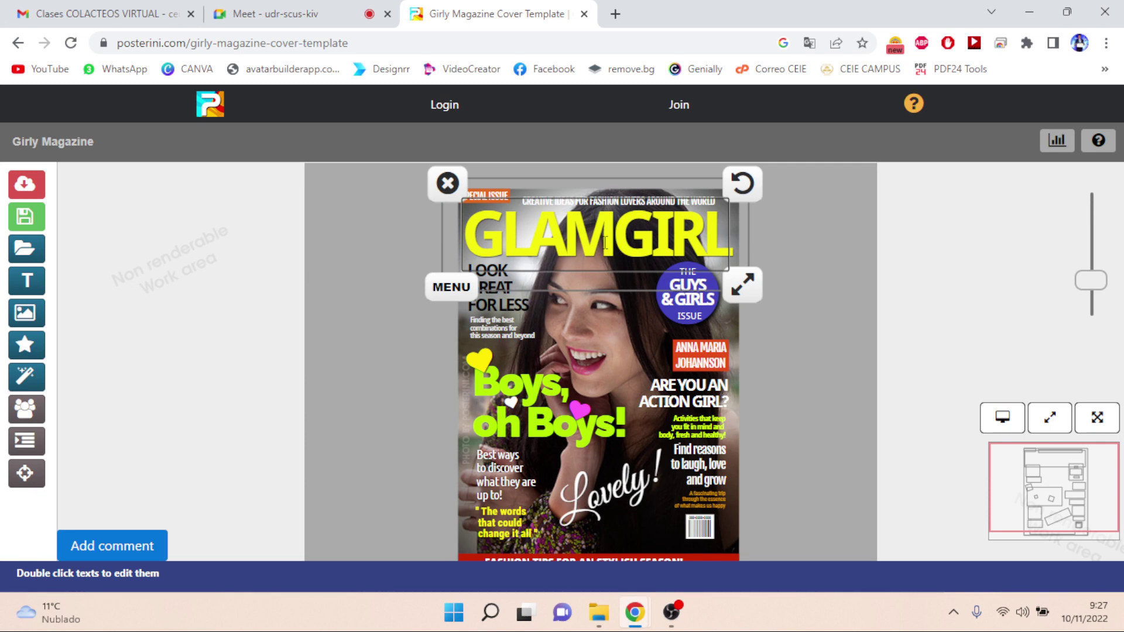
{"action": "key", "text": "BackSpace"}
{"action": "key", "text": "BackSpace"}
{"action": "key", "text": "BackSpace"}
{"action": "key", "text": "BackSpace"}
{"action": "key", "text": "BackSpace"}
{"action": "key", "text": "BackSpace"}
{"action": "key", "text": "BackSpace"}
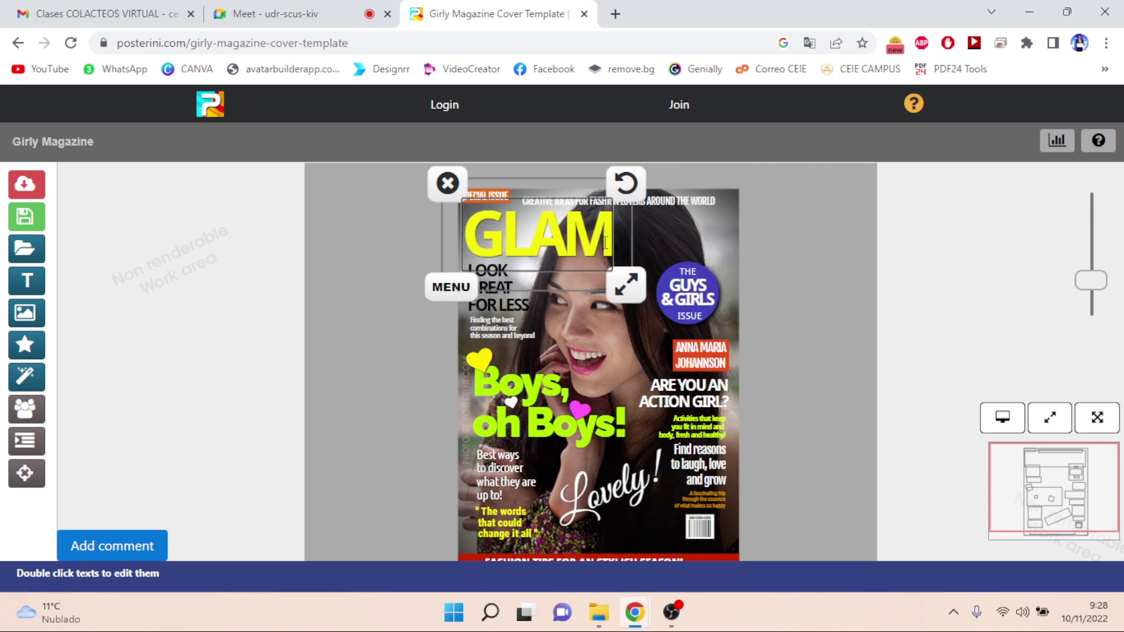
{"action": "key", "text": "BackSpace"}
{"action": "type", "text": "co"}
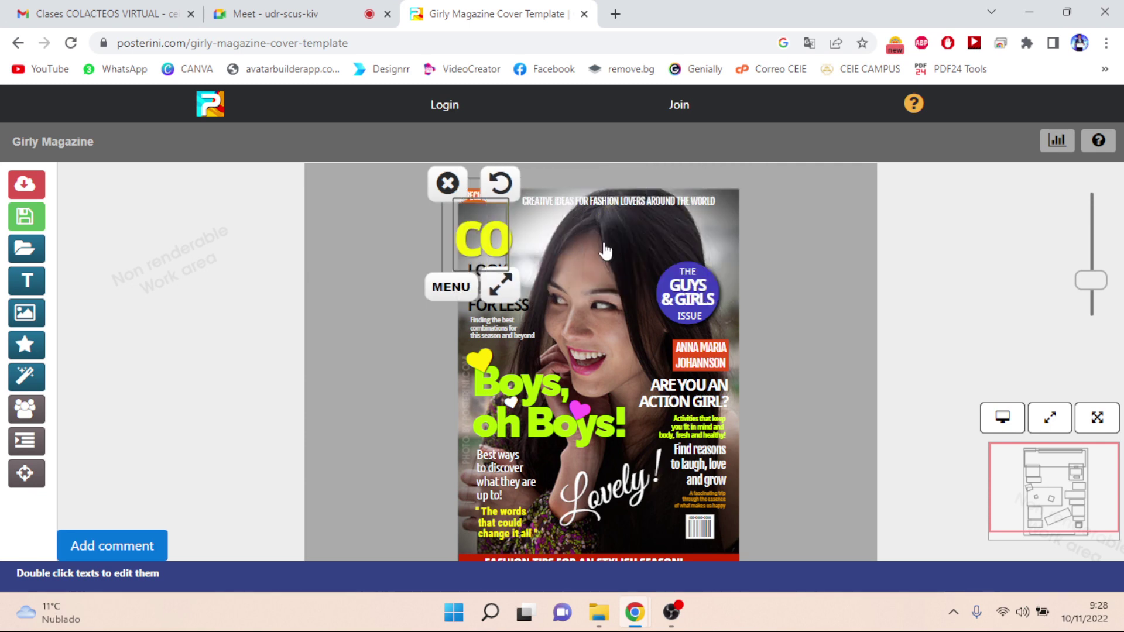
{"action": "type", "text": "lacteos"}
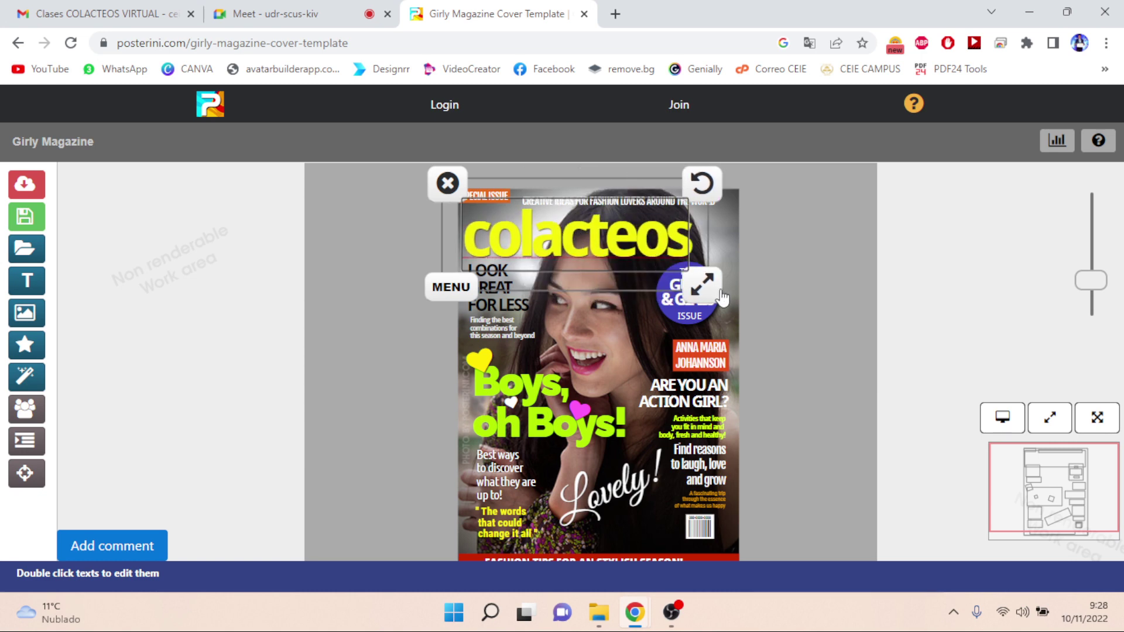
- Enlarge the 'colacteos' title across the cover top and zoom out to view the whole cover
{"action": "left_click_drag", "start_coordinate": [723, 297], "coordinate": [749, 304]}
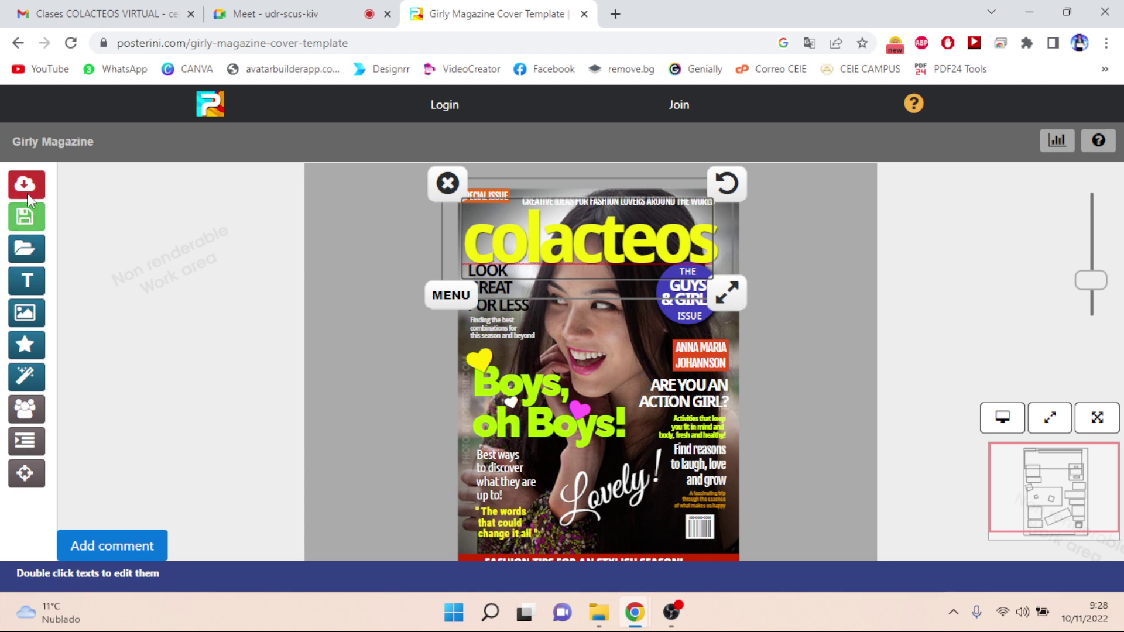
{"action": "left_click", "coordinate": [401, 486]}
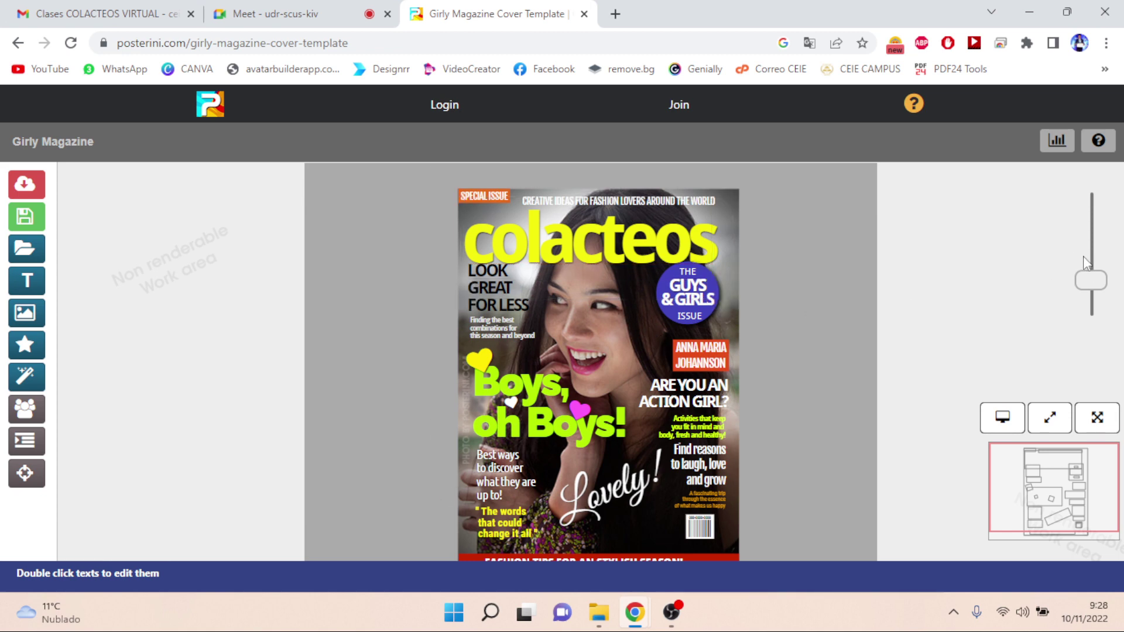
{"action": "left_click_drag", "start_coordinate": [1097, 287], "coordinate": [1092, 285]}
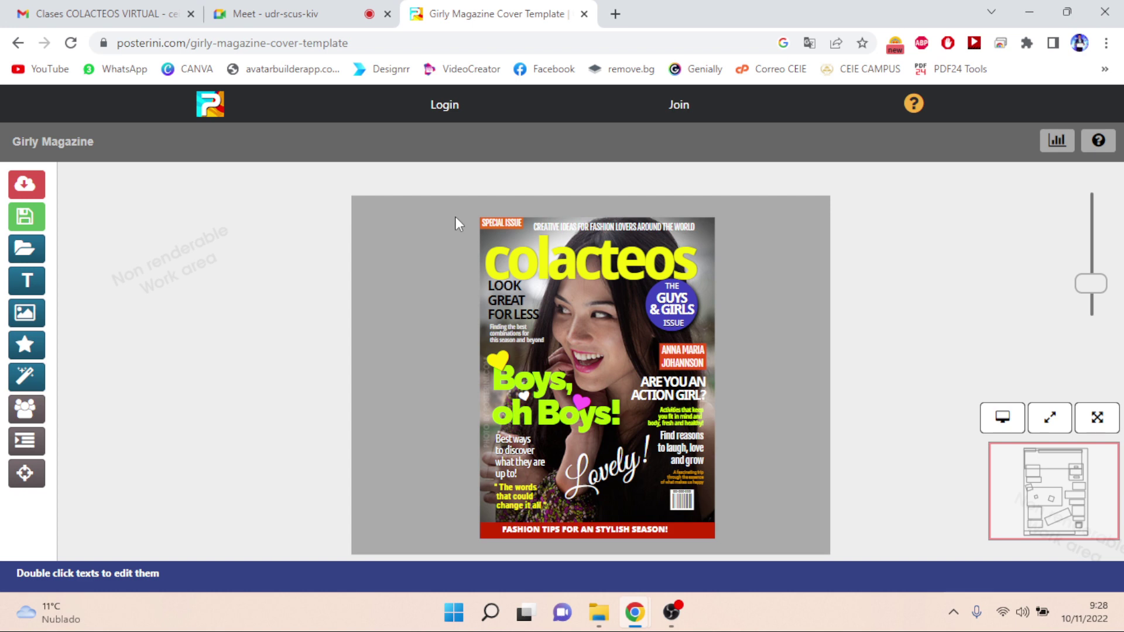
- Launch Snipping Tool and snip the colacteos magazine cover
{"action": "key", "text": "super+s"}
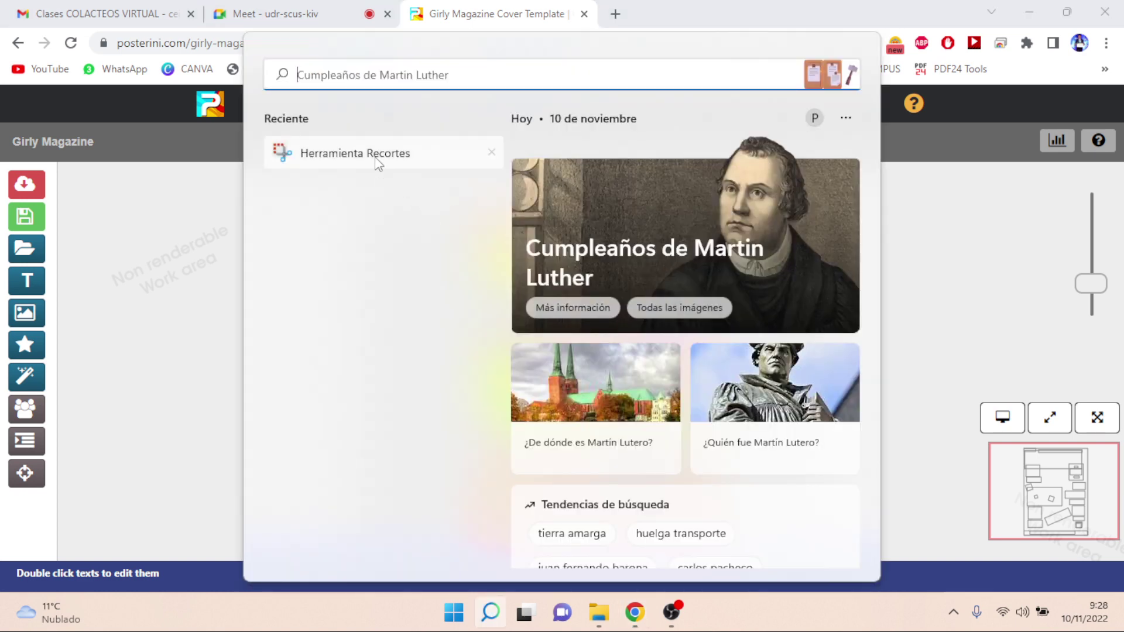
{"action": "left_click", "coordinate": [376, 157]}
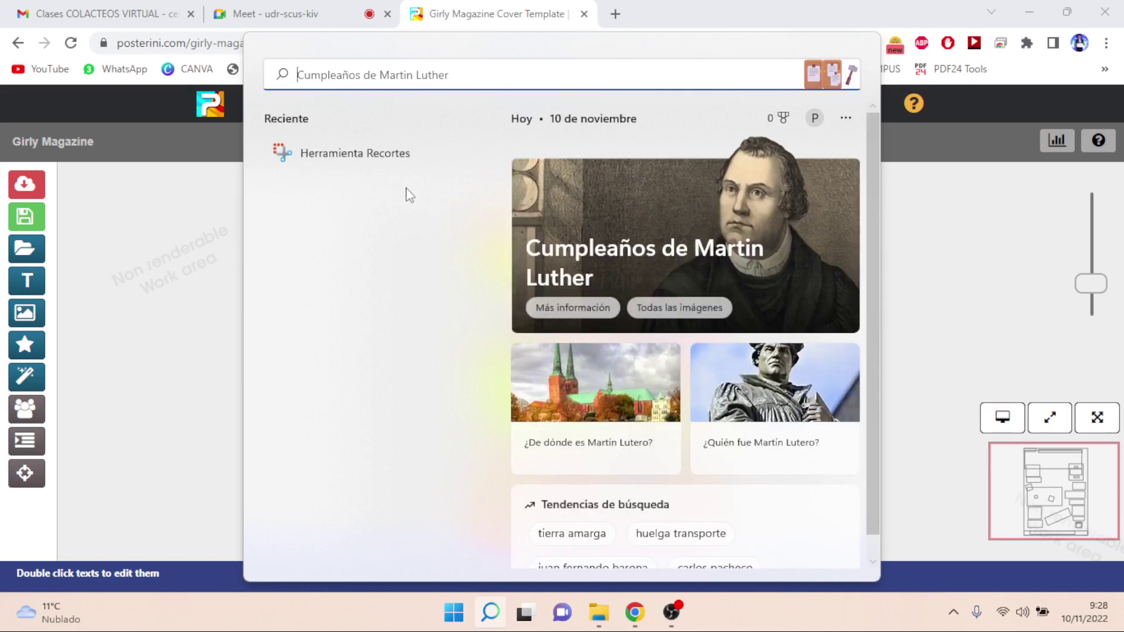
{"action": "left_click", "coordinate": [345, 161]}
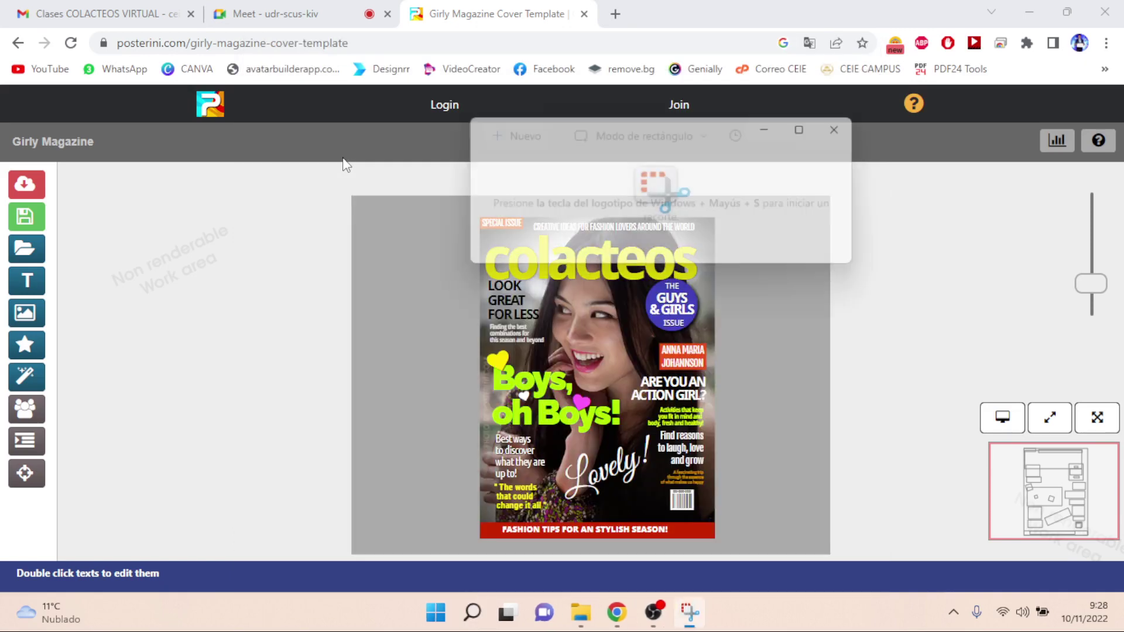
{"action": "left_click", "coordinate": [517, 164]}
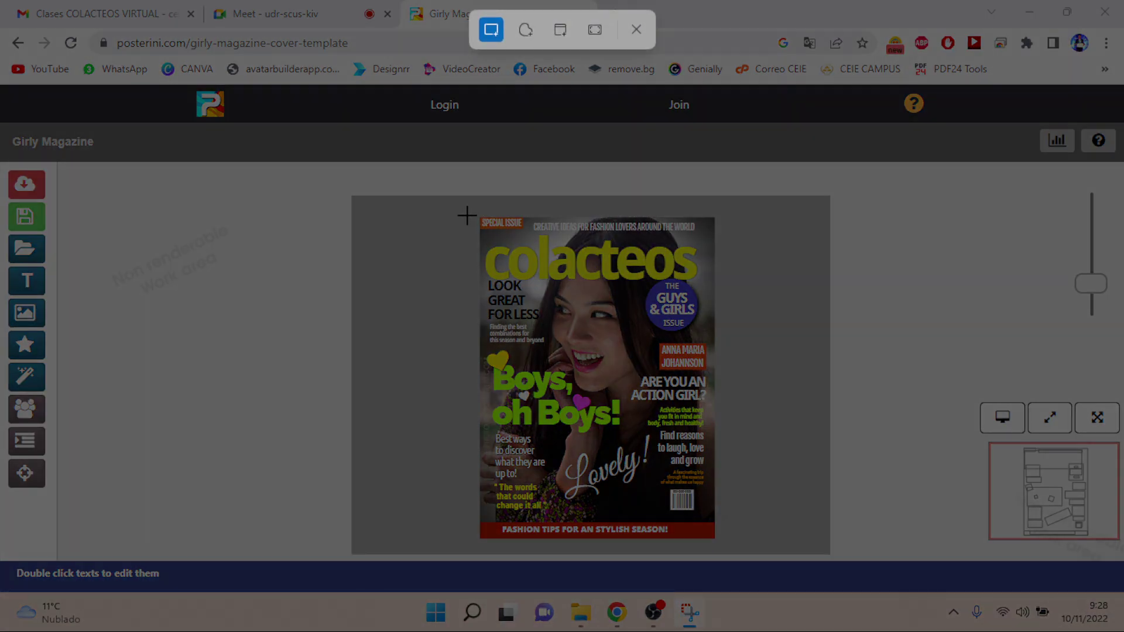
{"action": "left_click_drag", "start_coordinate": [473, 212], "coordinate": [719, 543]}
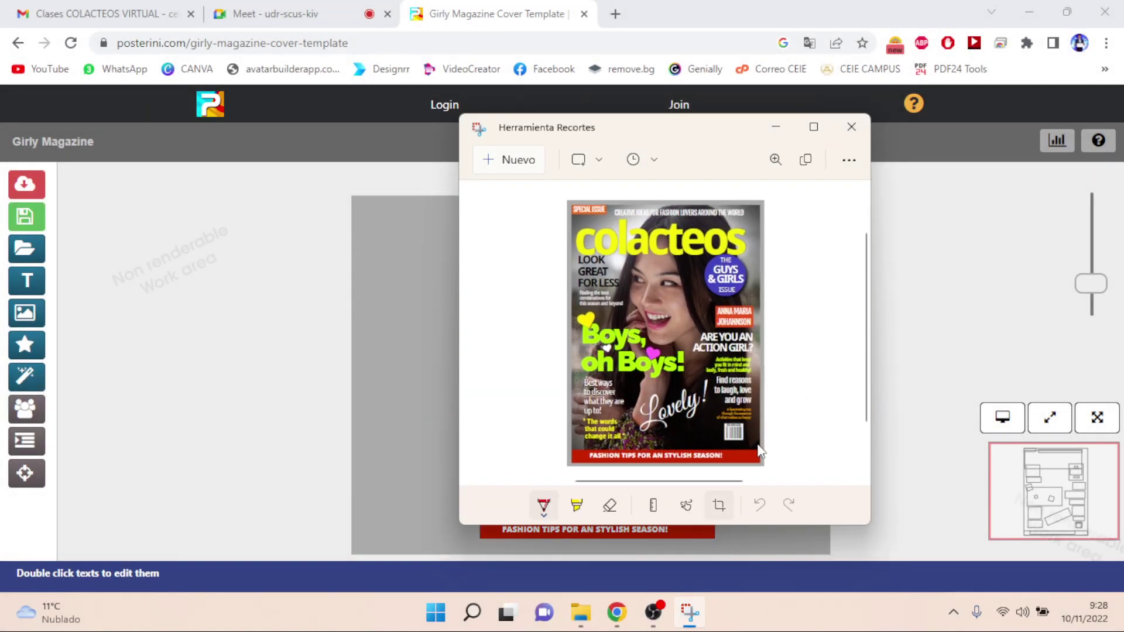
- Save the capture as the JPG 'portada 1' in Downloads and close Snipping Tool
{"action": "left_click", "coordinate": [849, 162]}
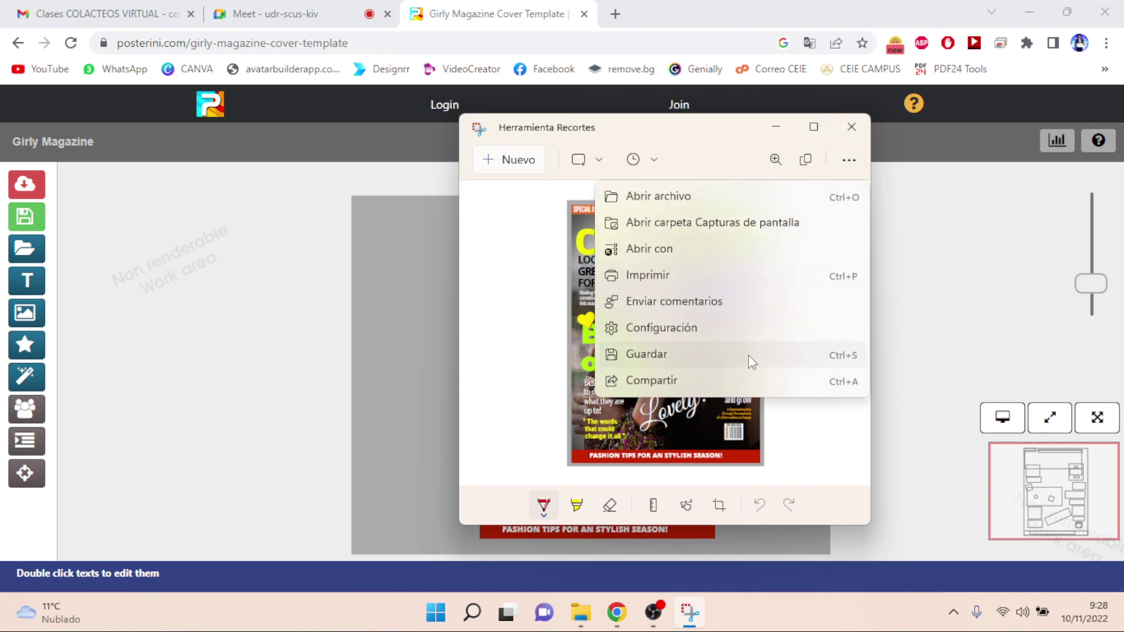
{"action": "left_click", "coordinate": [748, 355]}
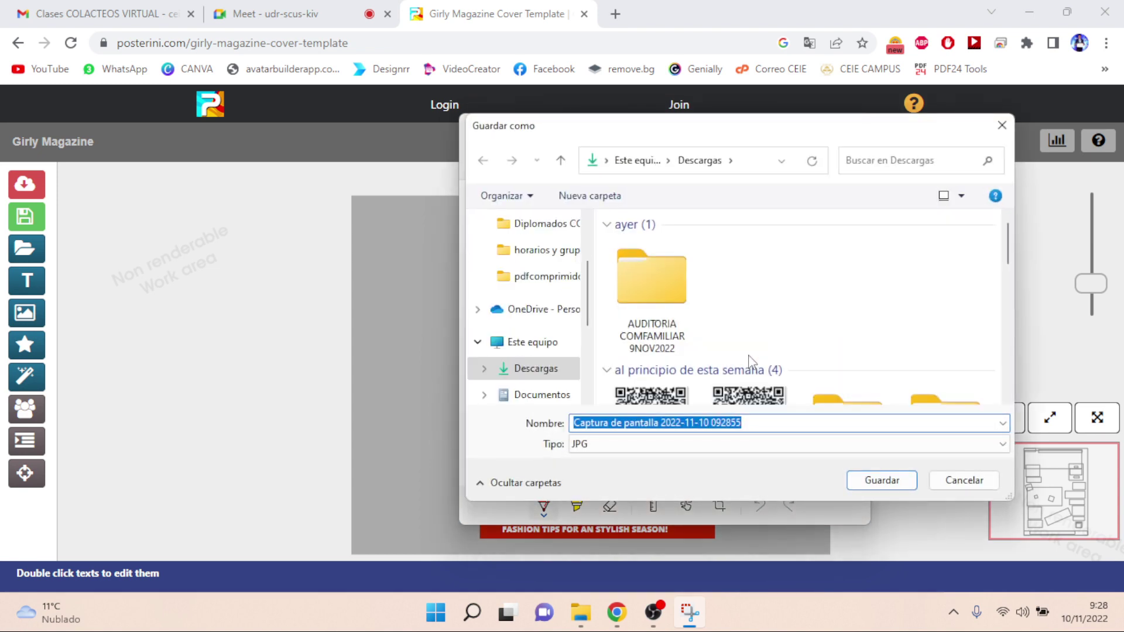
{"action": "type", "text": "portada"}
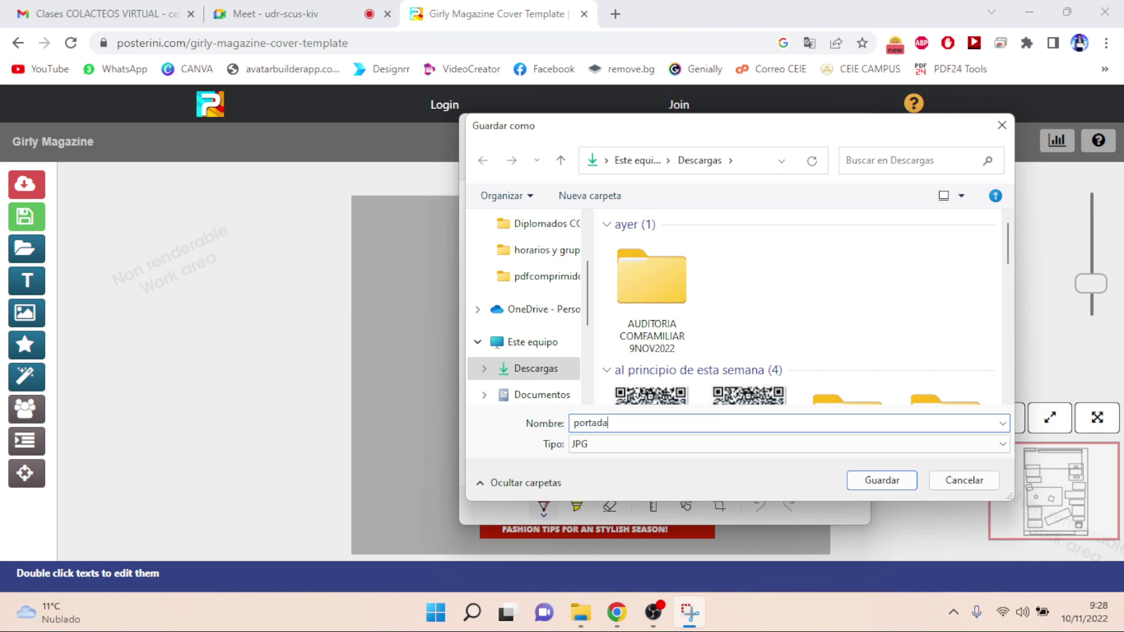
{"action": "type", "text": " 1"}
{"action": "key", "text": "Return"}
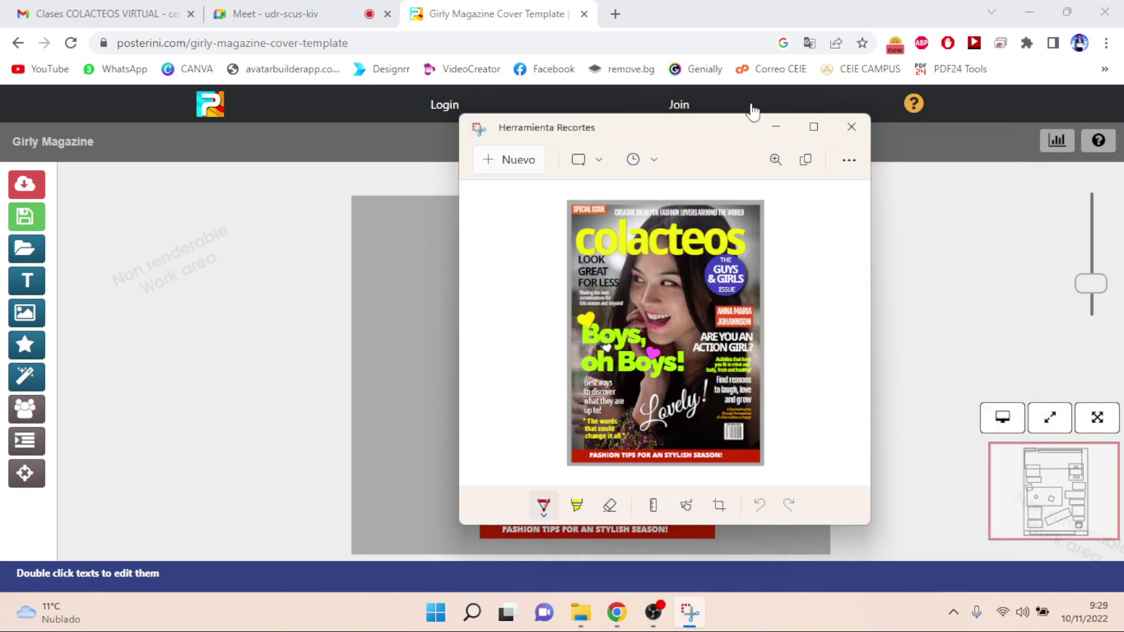
{"action": "left_click", "coordinate": [851, 125]}
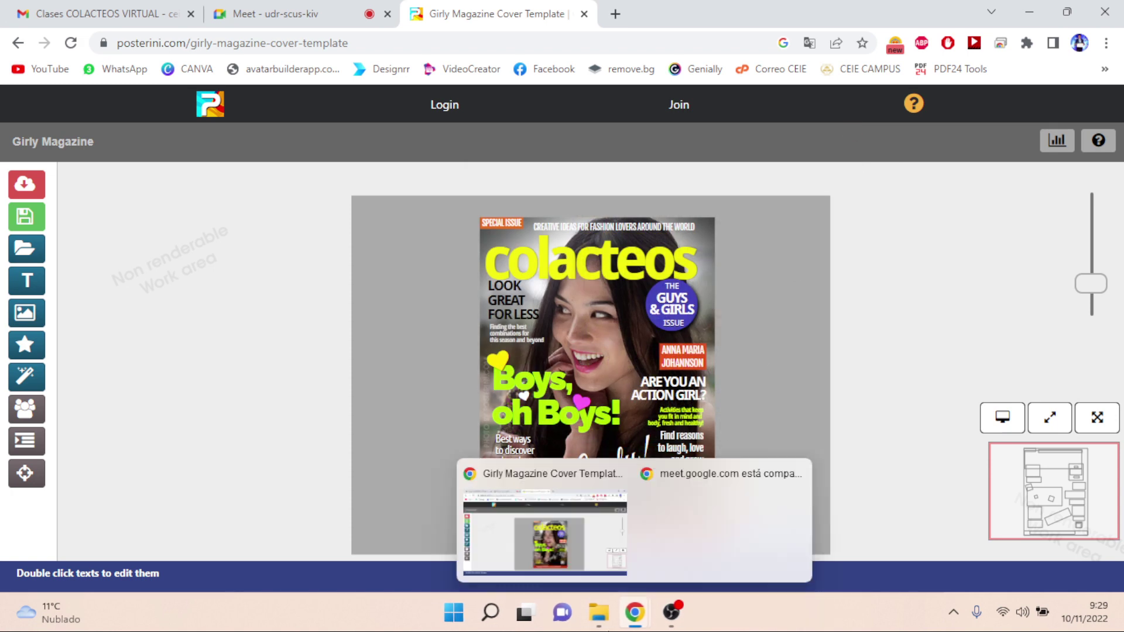
- Open 'portada 1' from Descargas in Photos to verify it, then close Photos and minimize Explorer
{"action": "left_click", "coordinate": [600, 614]}
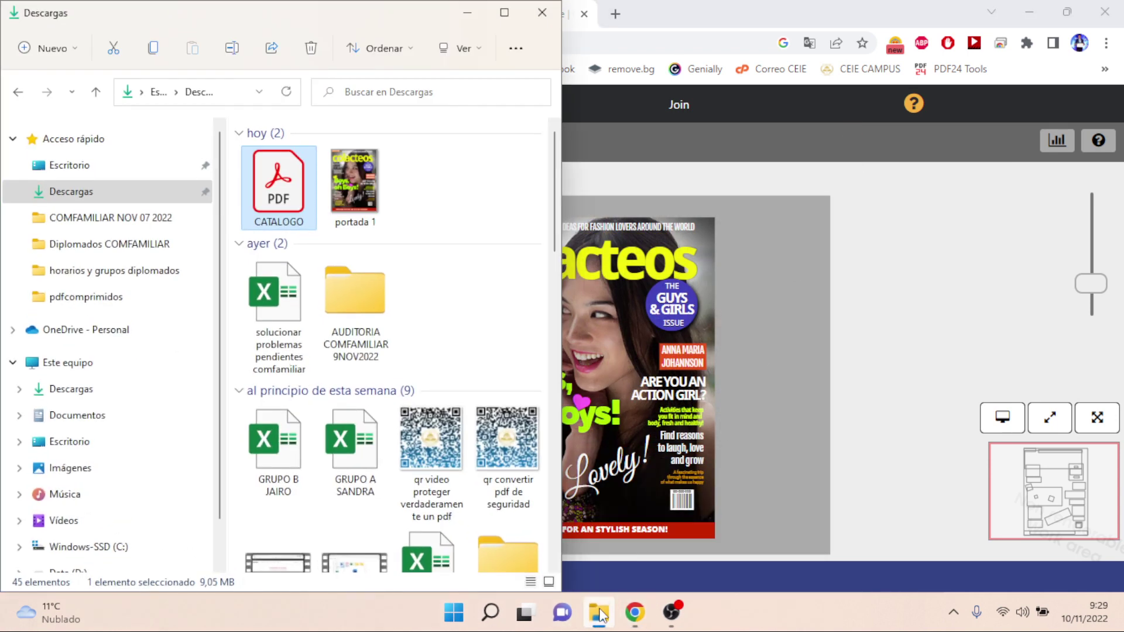
{"action": "left_click", "coordinate": [349, 184]}
{"action": "double_click", "coordinate": [349, 184]}
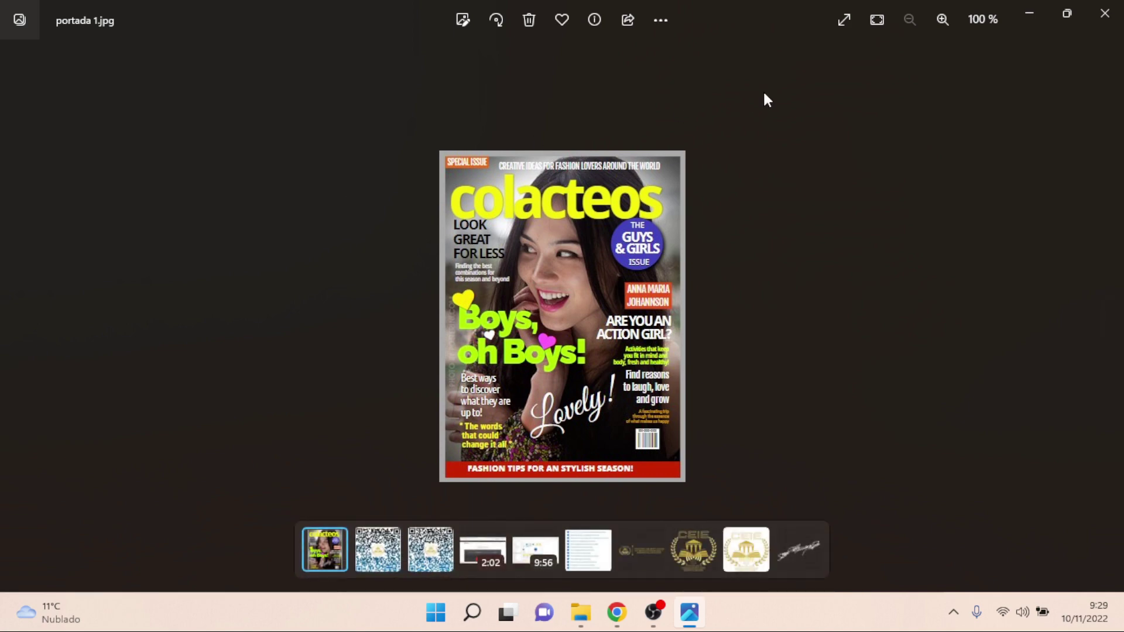
{"action": "left_click", "coordinate": [1104, 14]}
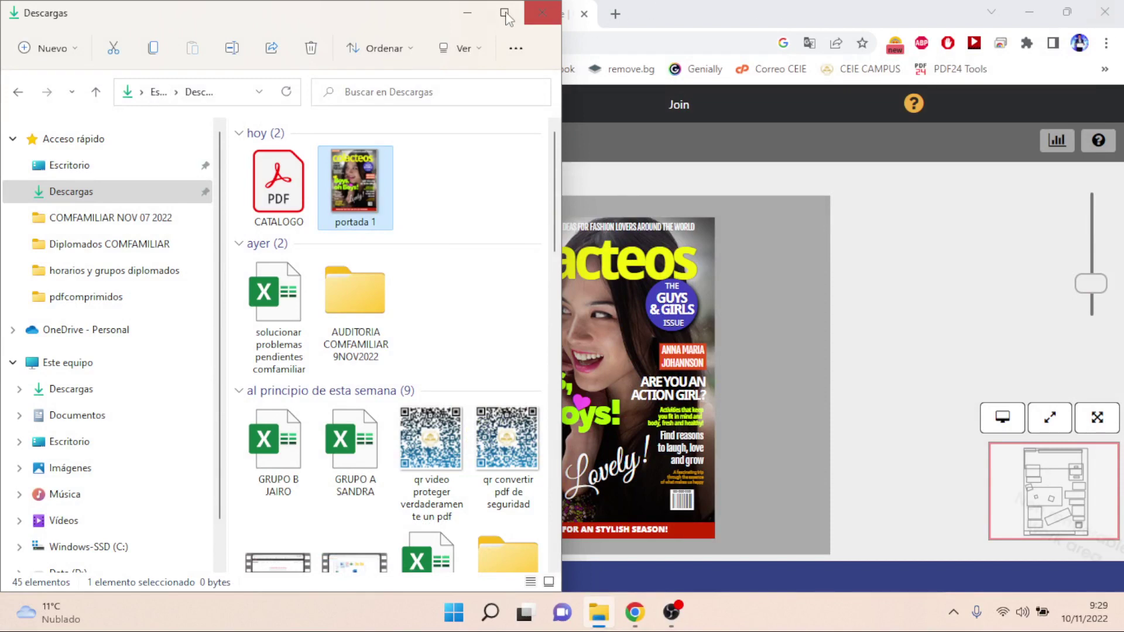
{"action": "left_click", "coordinate": [468, 18]}
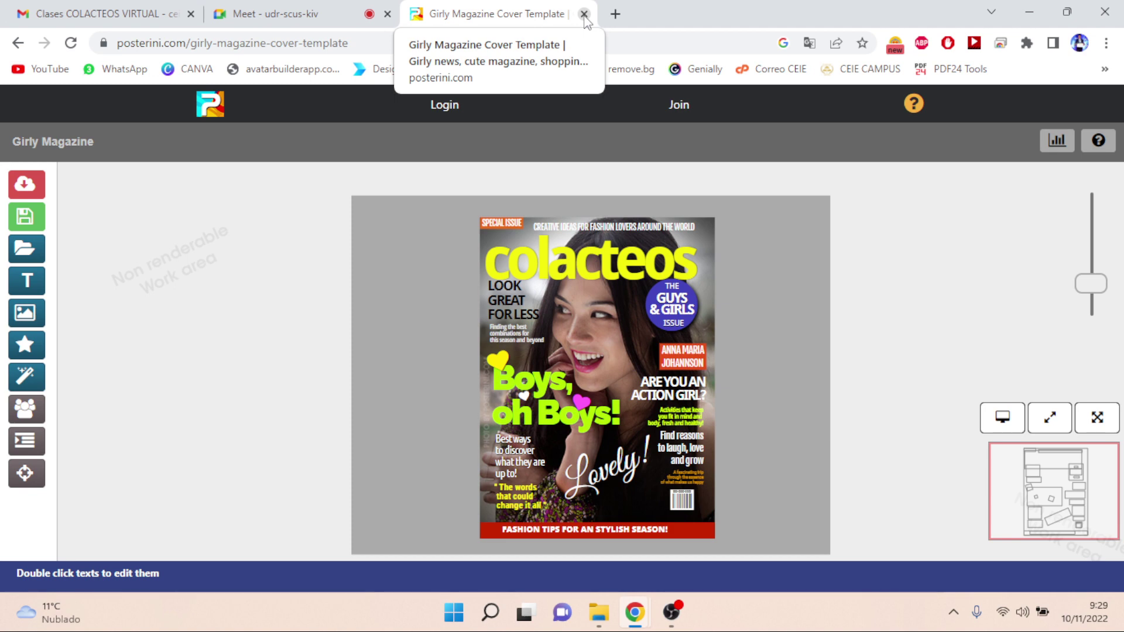
- Close the Posterini cover tab and replace it with a blank new tab
{"action": "left_click", "coordinate": [584, 14]}
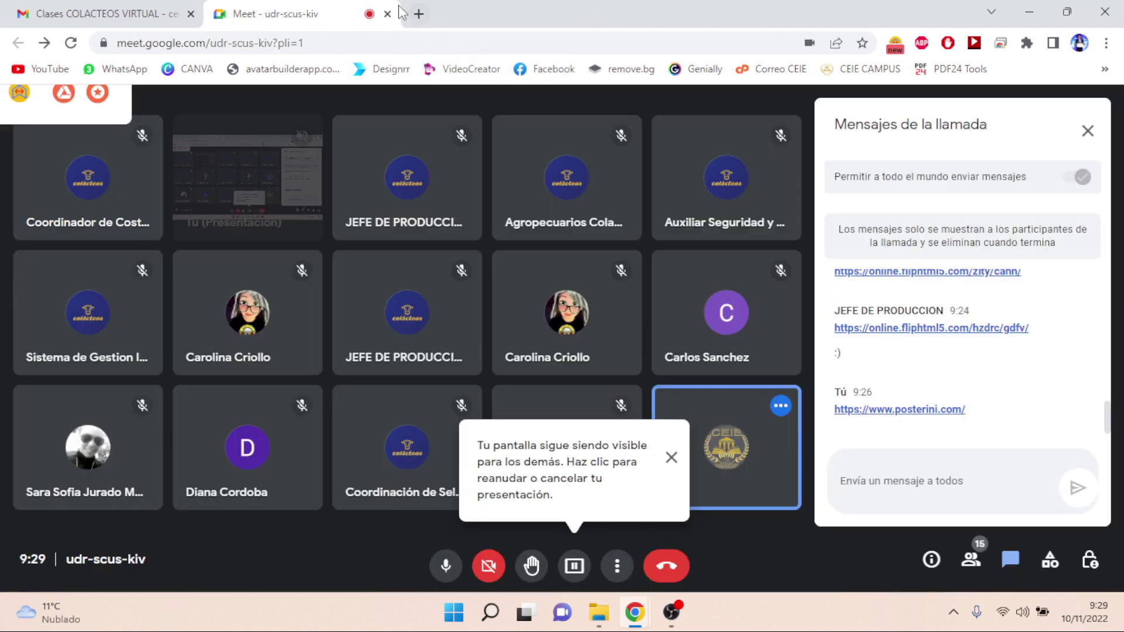
{"action": "left_click", "coordinate": [417, 14]}
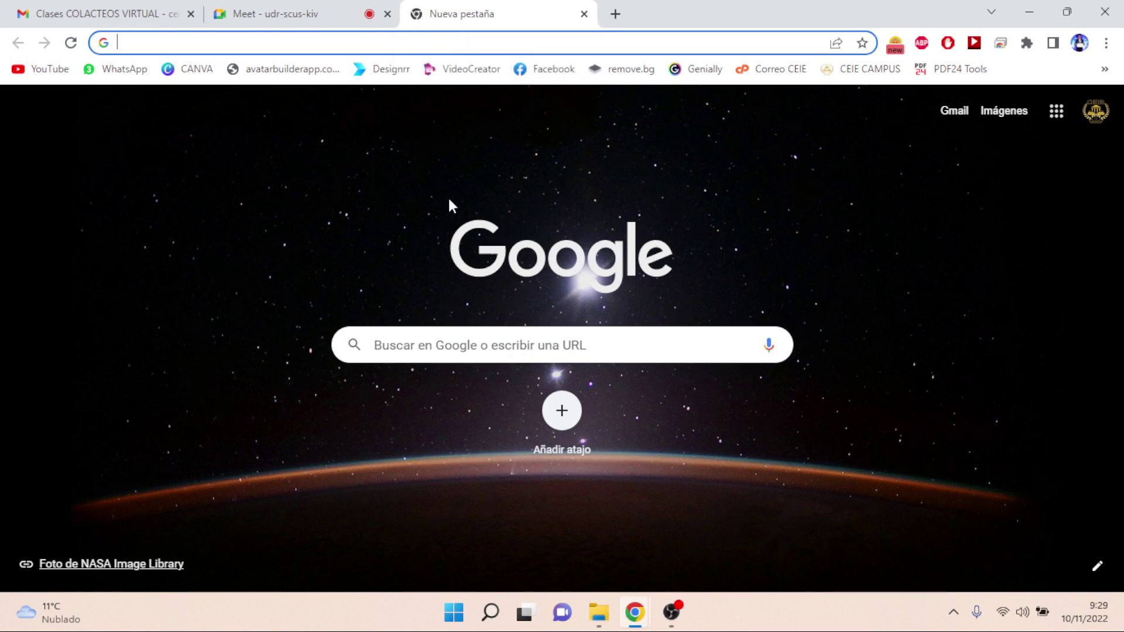
- View the 'temas clase plataforma' image from Descargas, then close Photos and File Explorer
{"action": "left_click", "coordinate": [602, 612]}
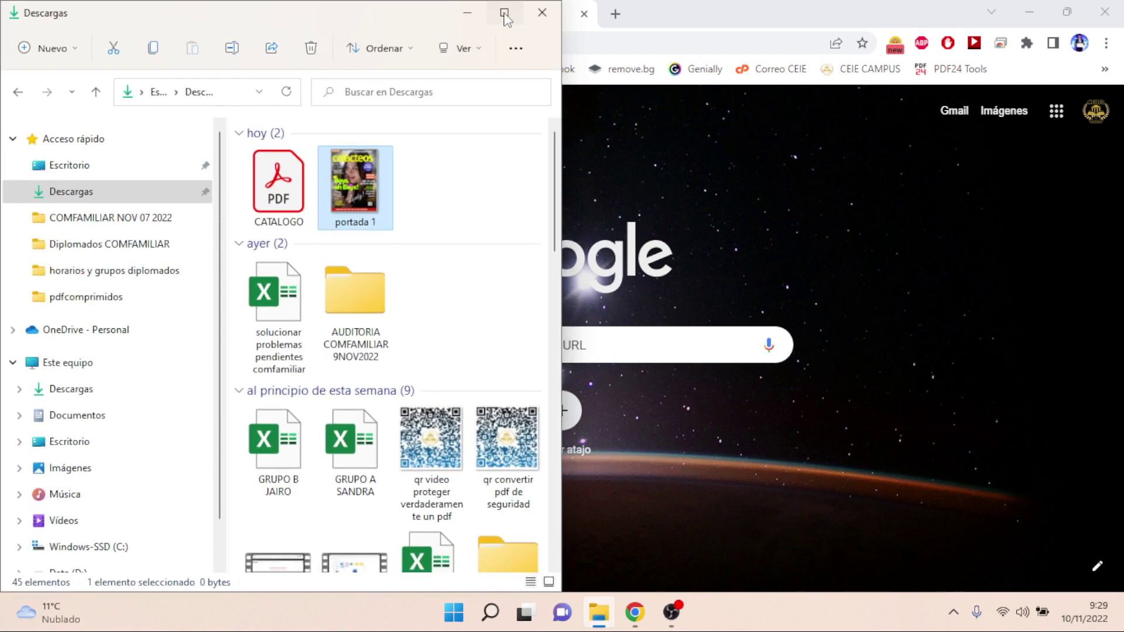
{"action": "left_click", "coordinate": [504, 13]}
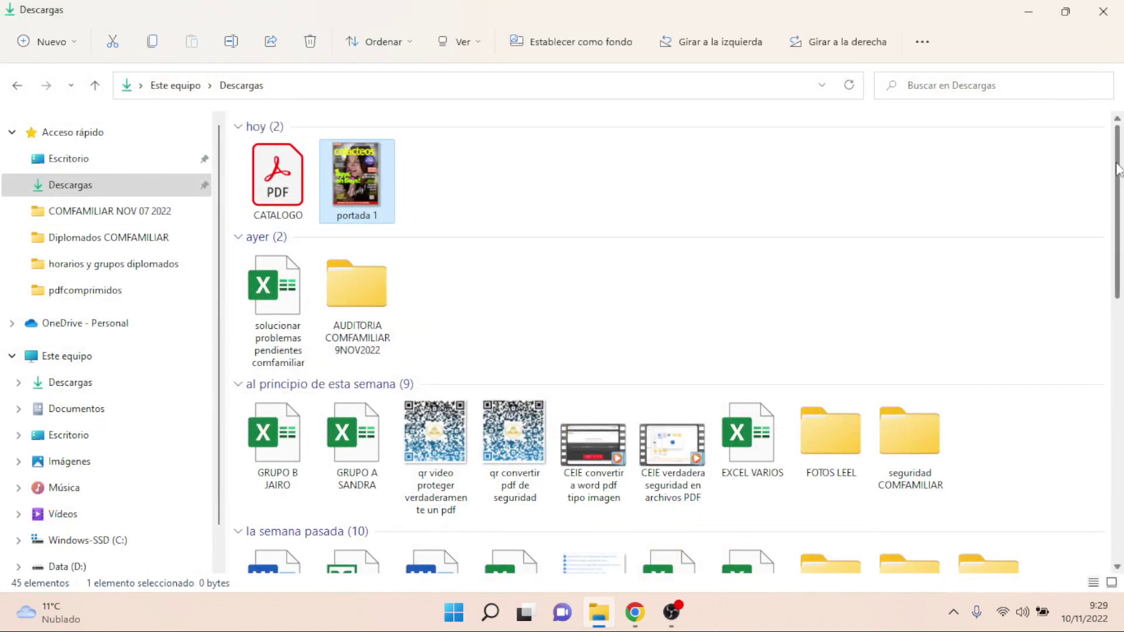
{"action": "left_click_drag", "start_coordinate": [1118, 170], "coordinate": [1122, 256]}
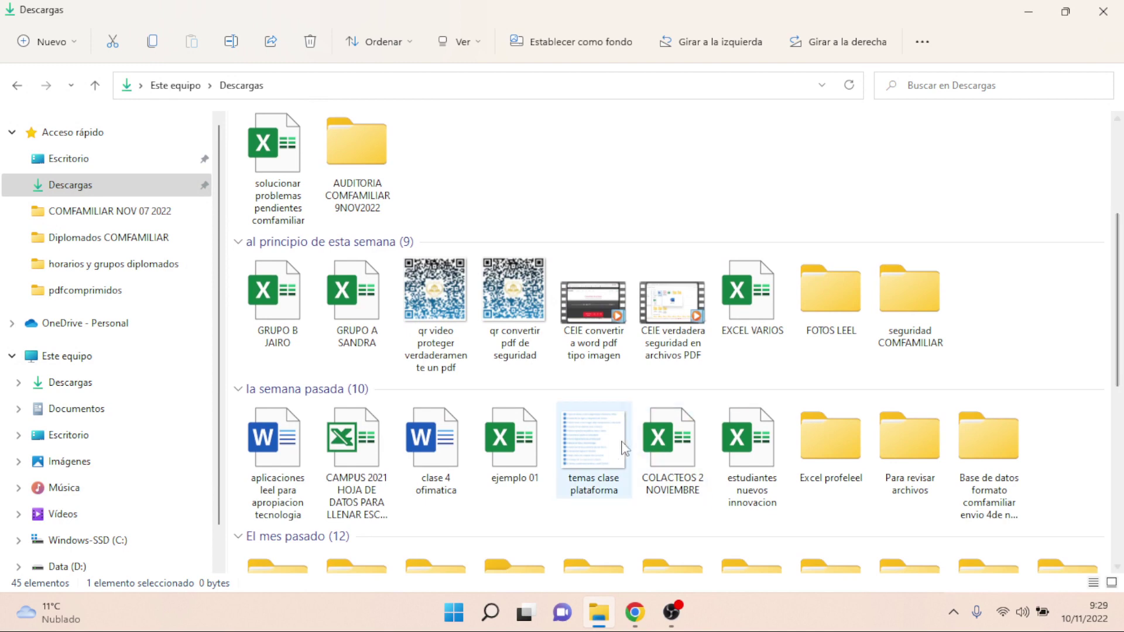
{"action": "double_click", "coordinate": [594, 442]}
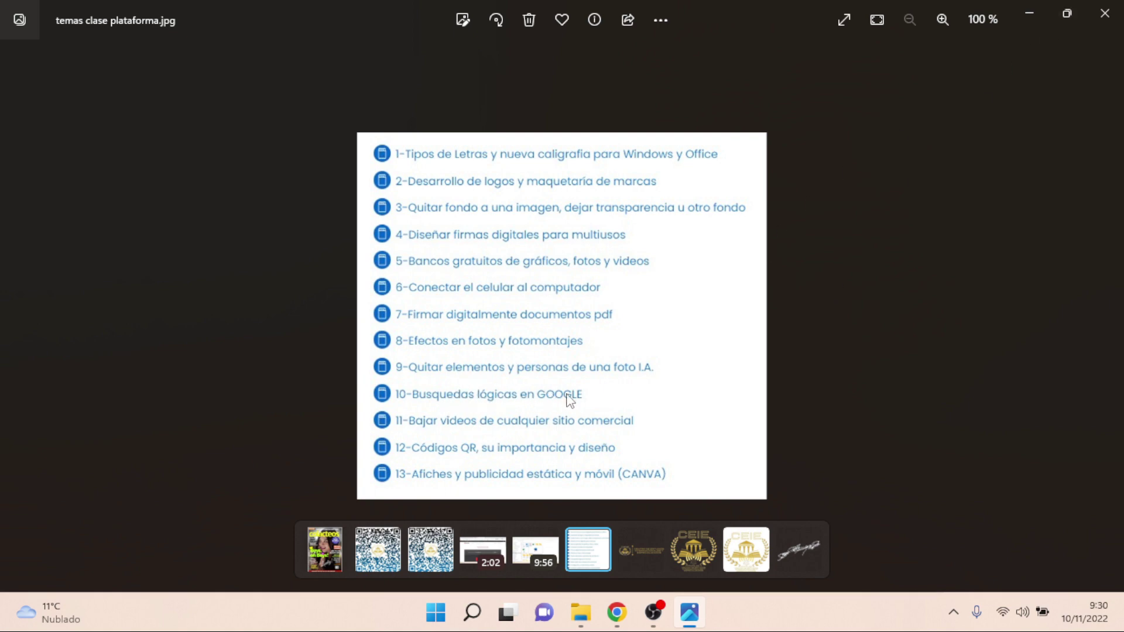
{"action": "left_click", "coordinate": [1105, 18]}
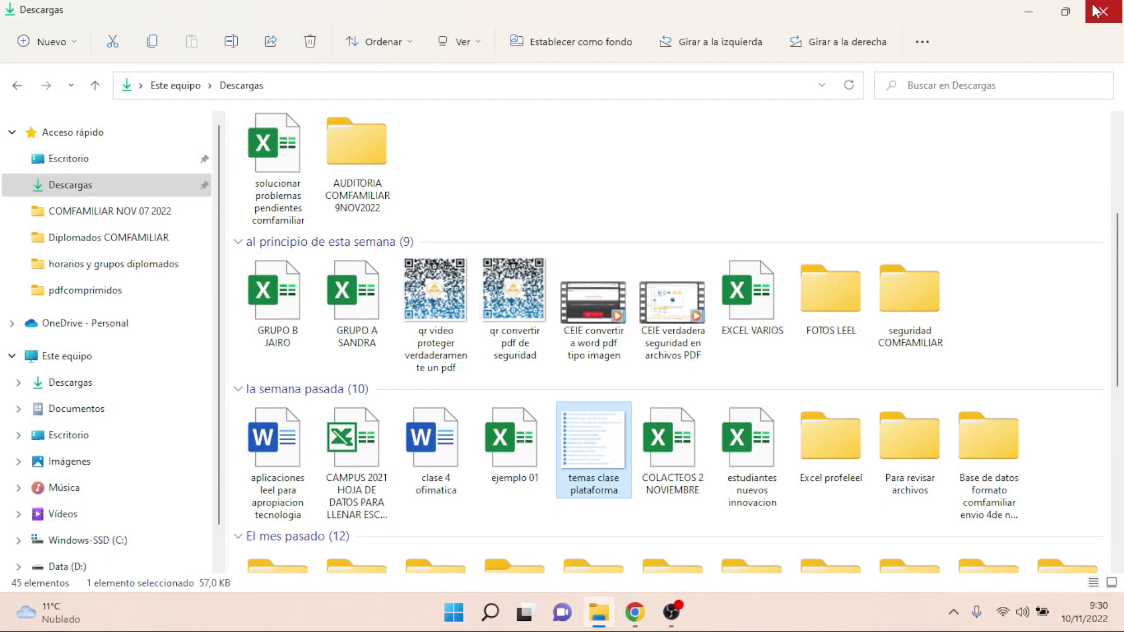
{"action": "left_click", "coordinate": [1098, 10]}
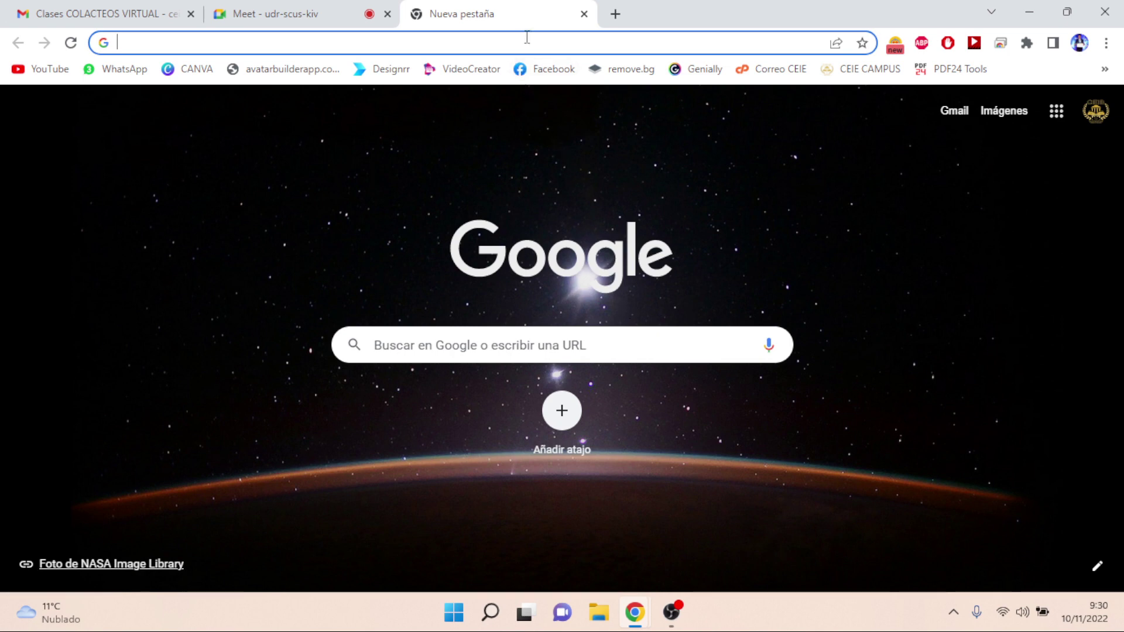
- Go to savefrom.net by typing 'sav' and accepting the address-bar suggestion
{"action": "type", "text": "s"}
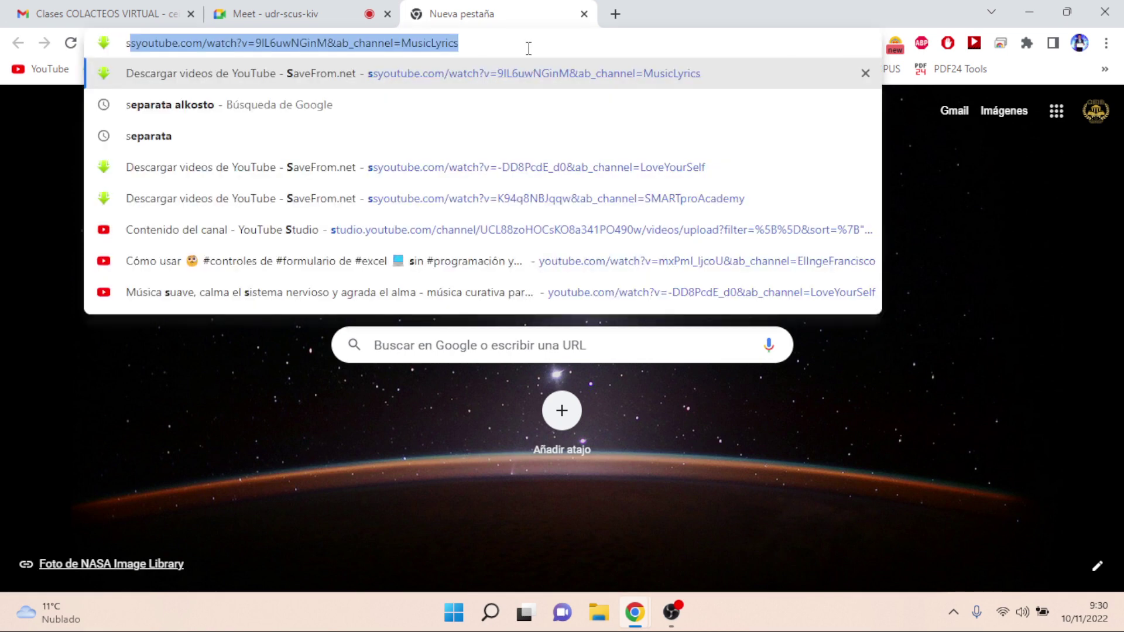
{"action": "type", "text": "avefrom.net"}
{"action": "key", "text": "Return"}
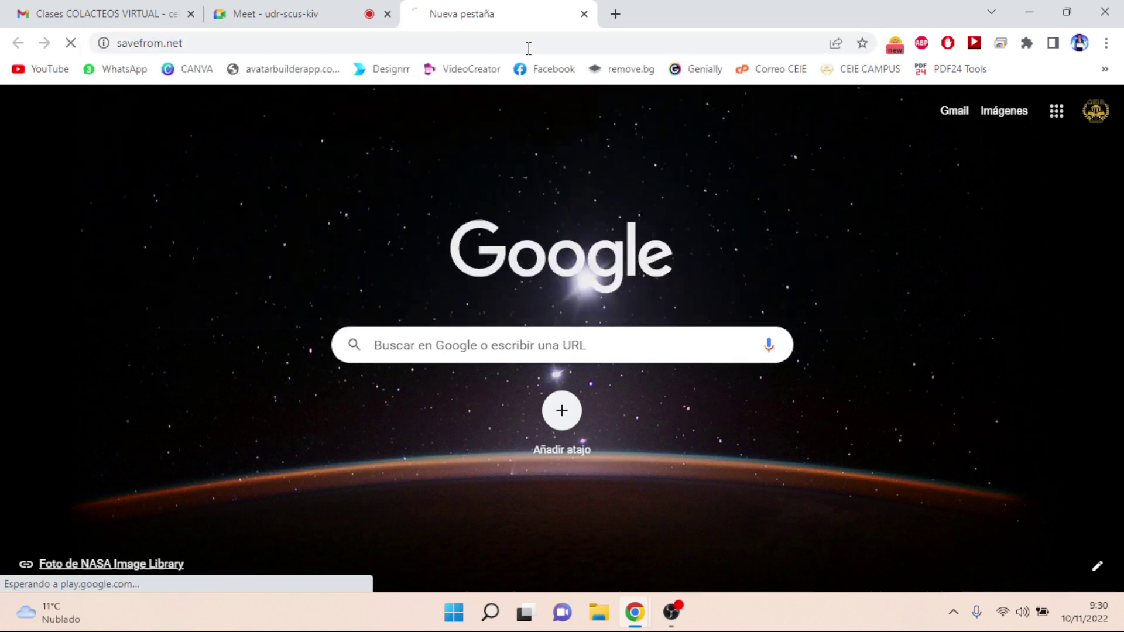